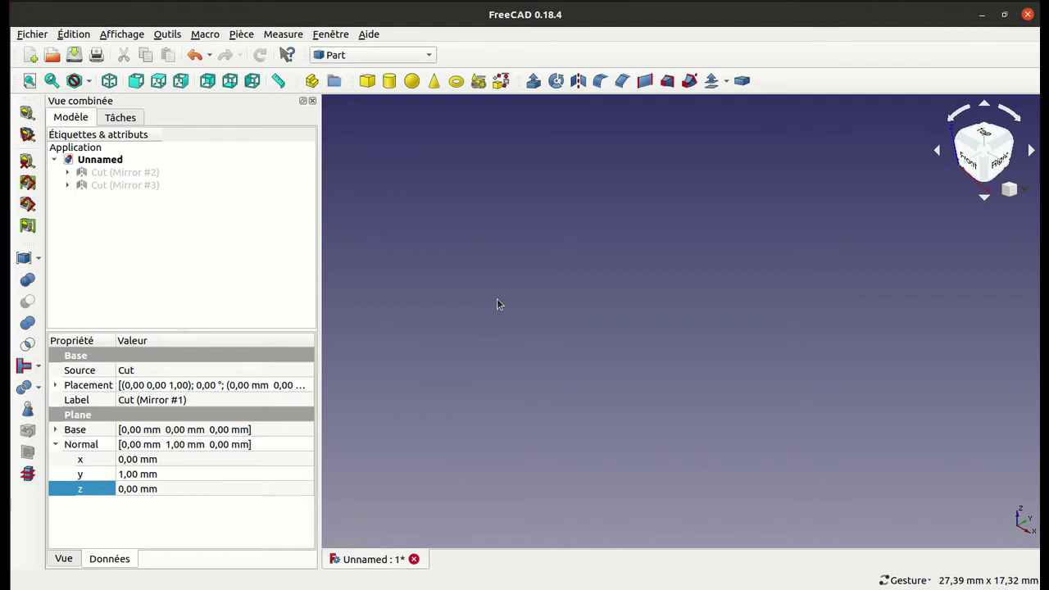
- Open the Offset dropdown and dismiss it without running an offset
left_click(726, 81)
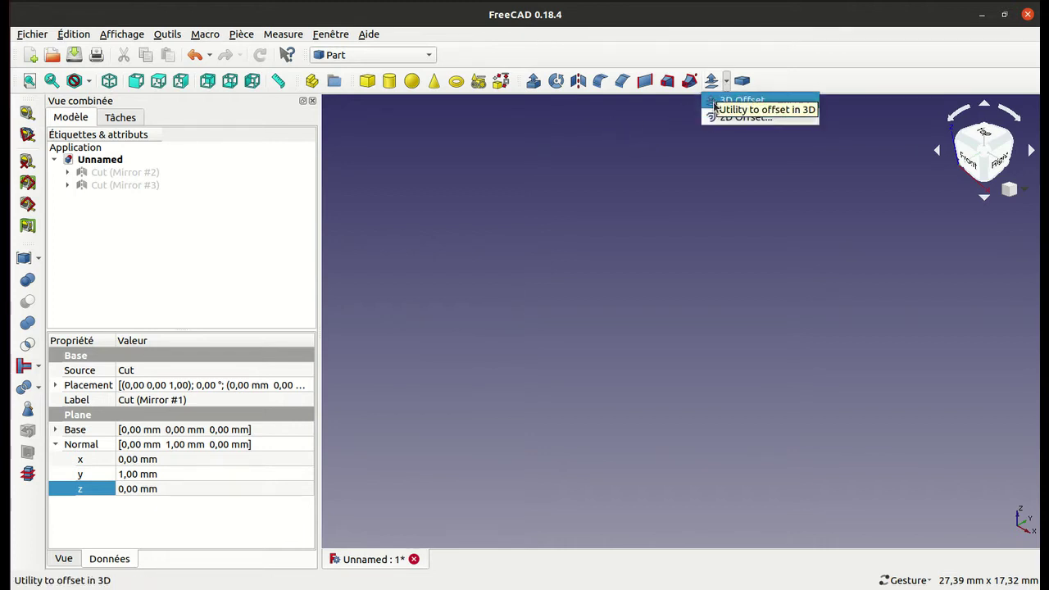
left_click(644, 163)
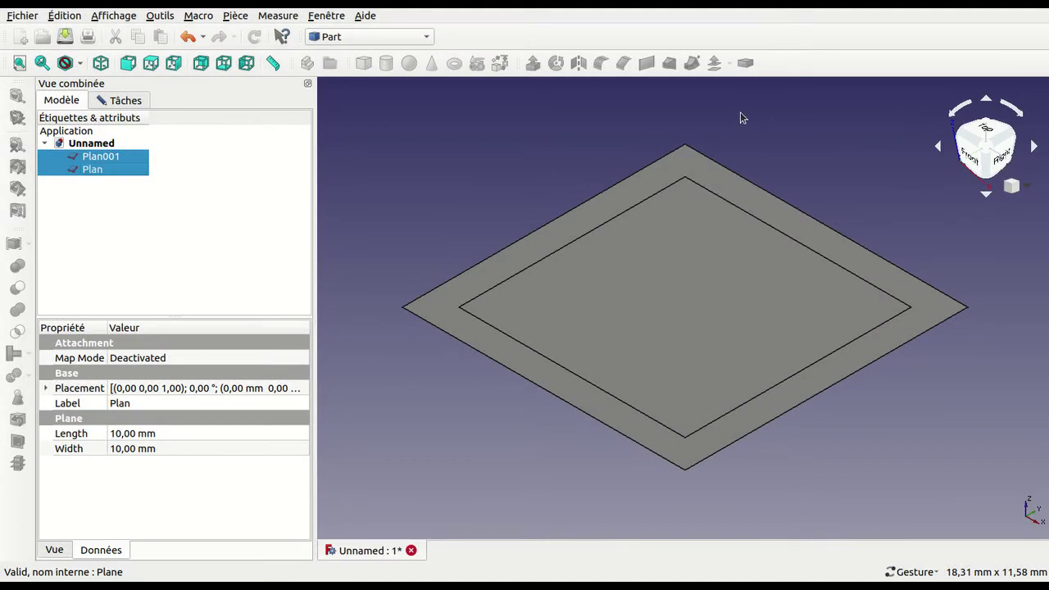
- Select the squares Plan001 and Plan and open the Extrude settings for them
left_click(583, 129)
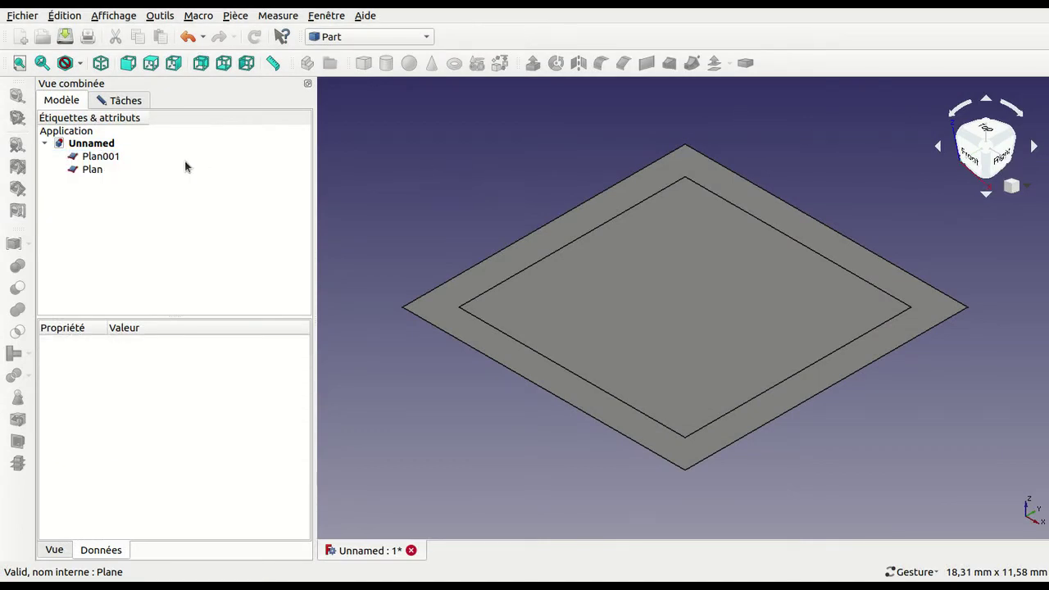
left_click(90, 156)
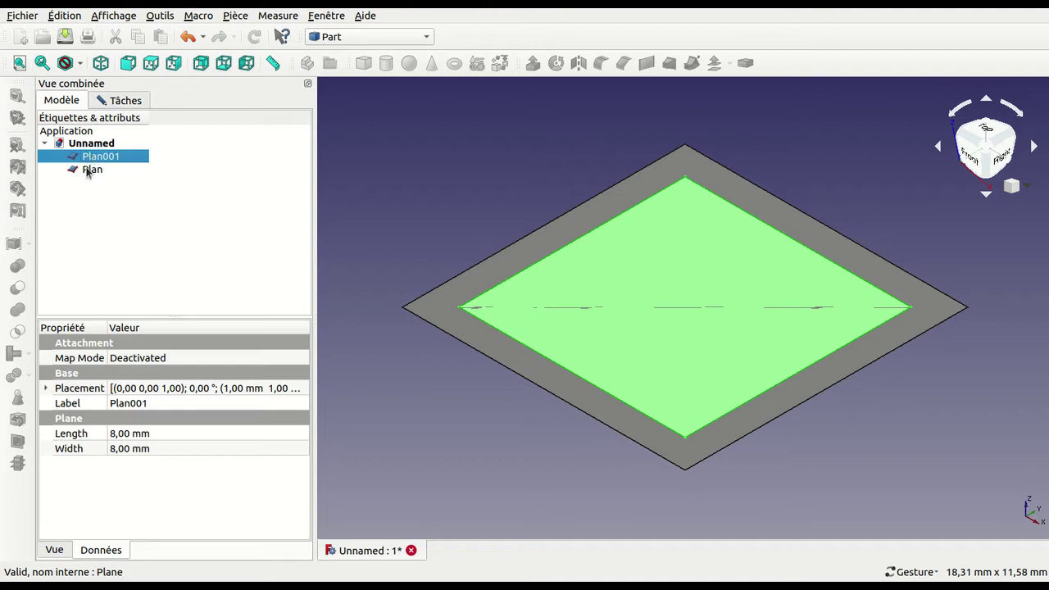
left_click(90, 169)
left_click(115, 101)
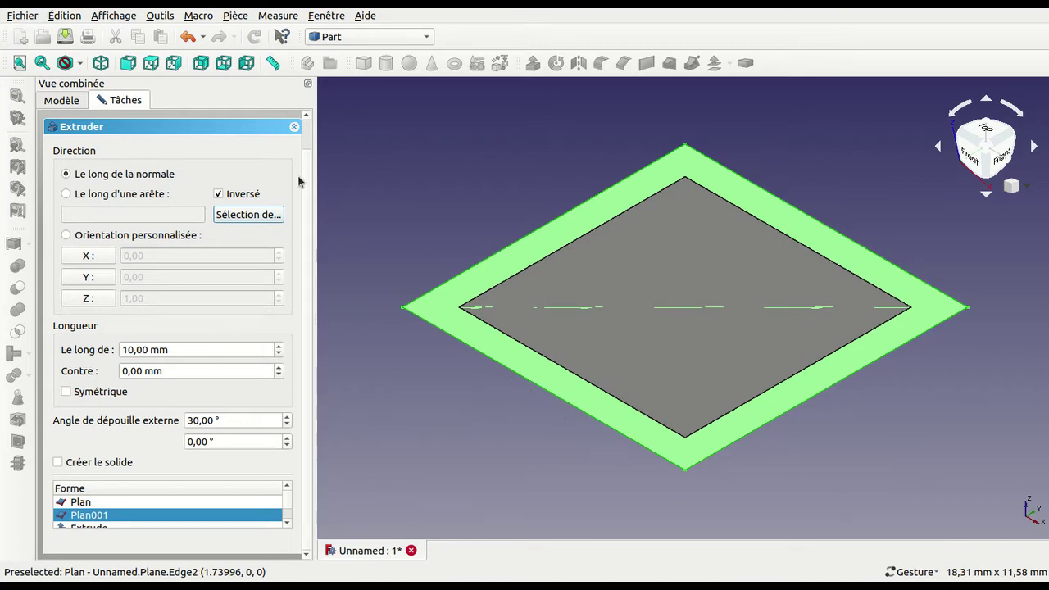
- Set a 30 mm reverse length and a 30° inner taper, then create the extrusion
scroll(308, 146, "up", 1)
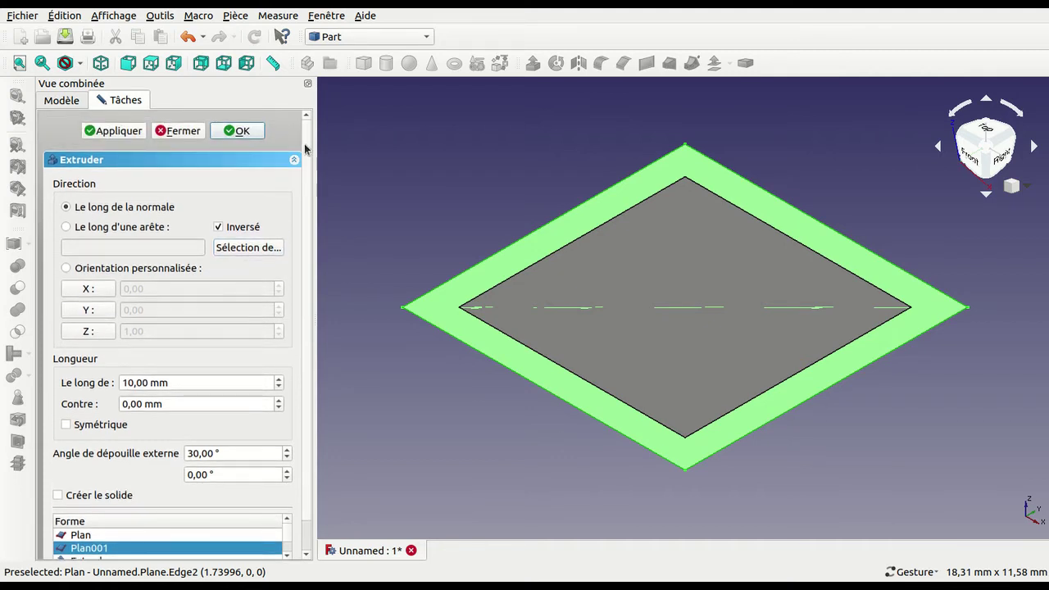
scroll(304, 150, "down", 1)
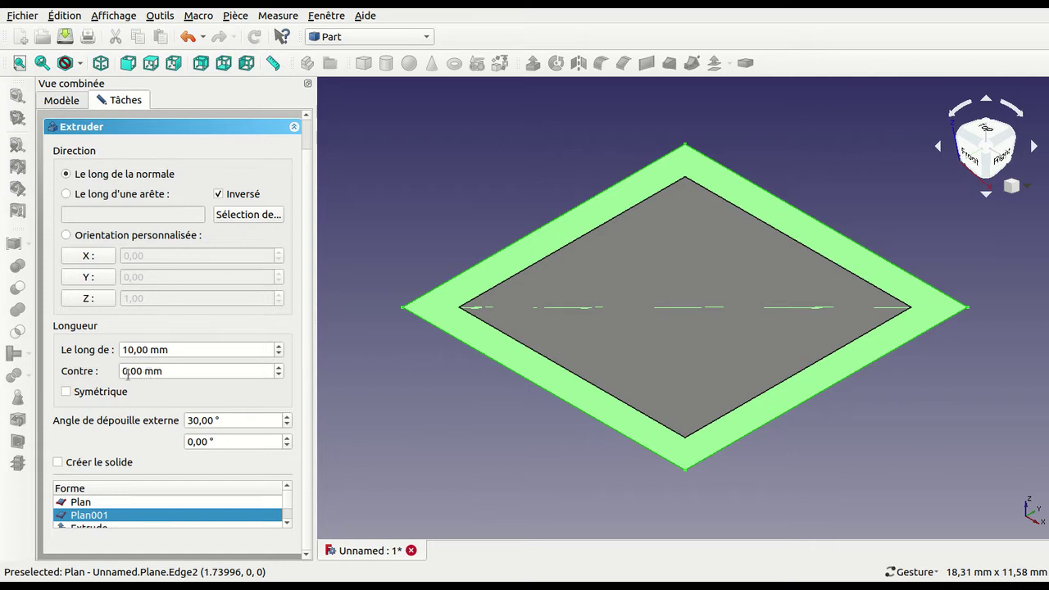
left_click(123, 371)
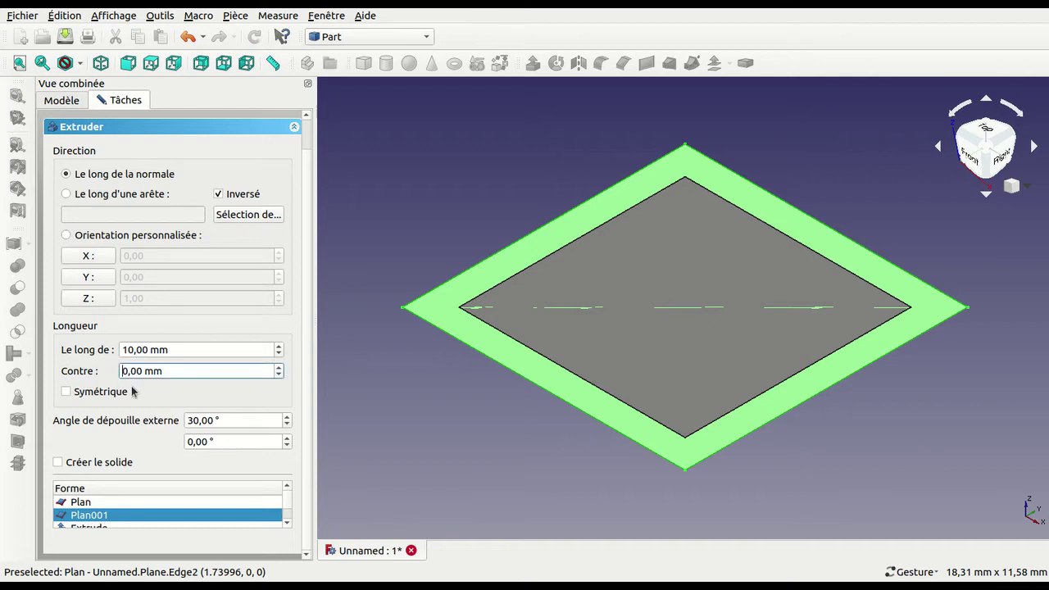
type("3")
left_click(186, 442)
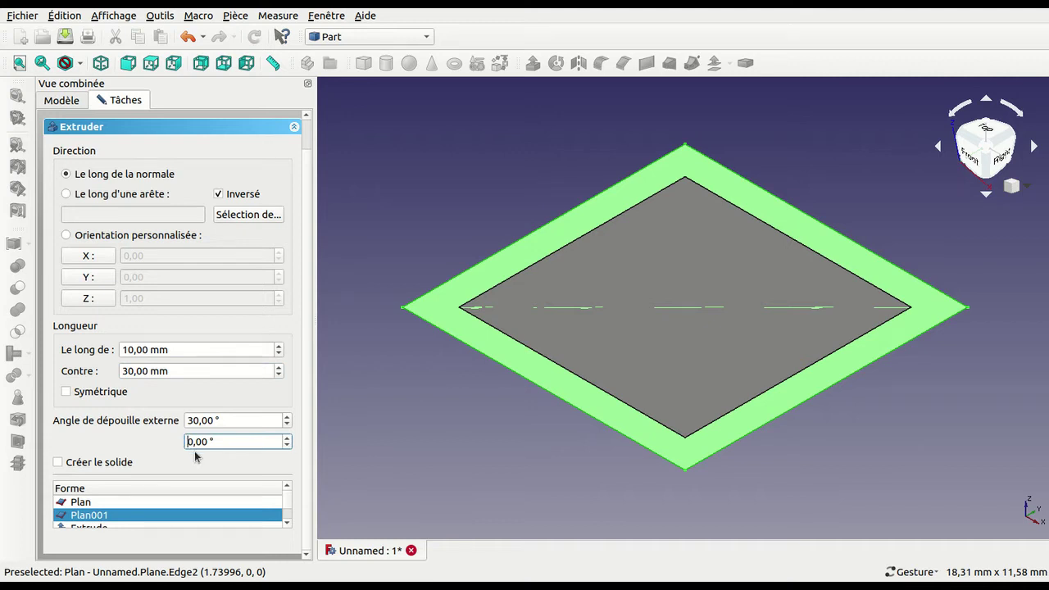
type("2")
key("Return")
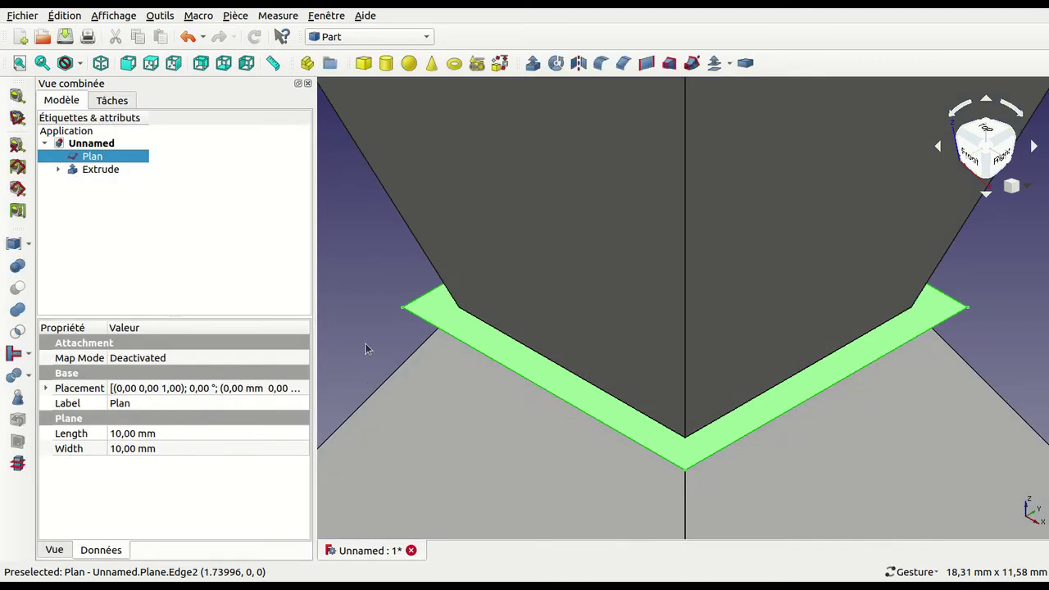
scroll(365, 349, "down", 3)
scroll(366, 349, "down", 2)
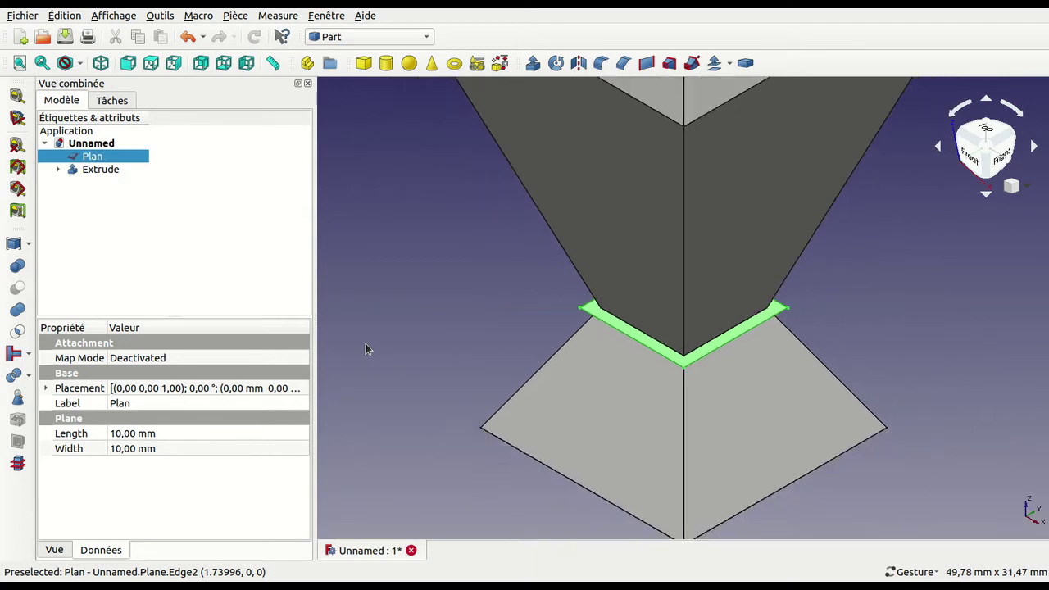
left_click_drag(365, 349, 426, 382)
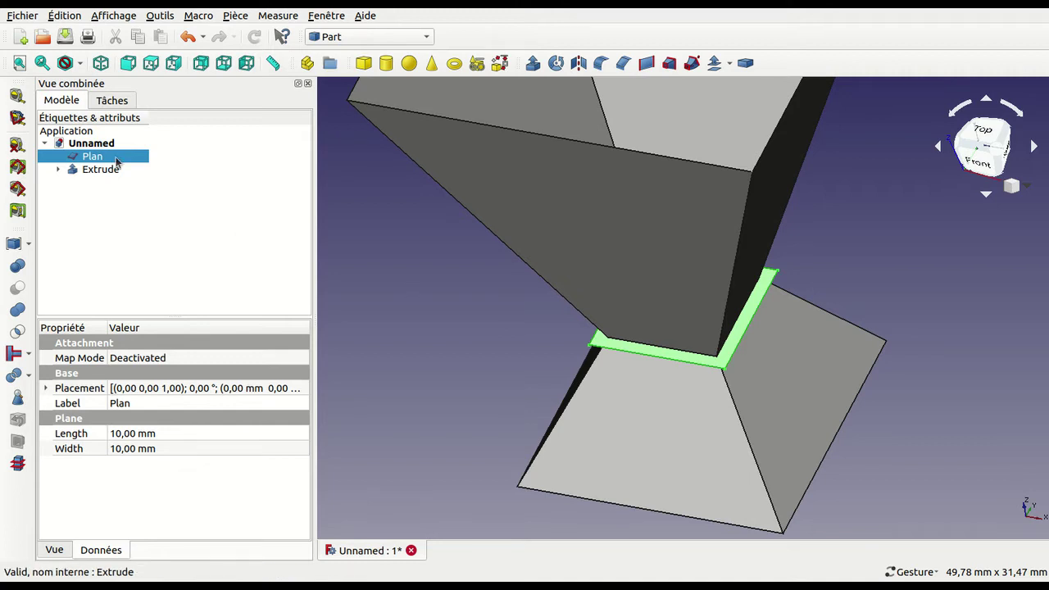
- Cancel the open extrusion settings and hide the tapered Extrude
left_click(533, 63)
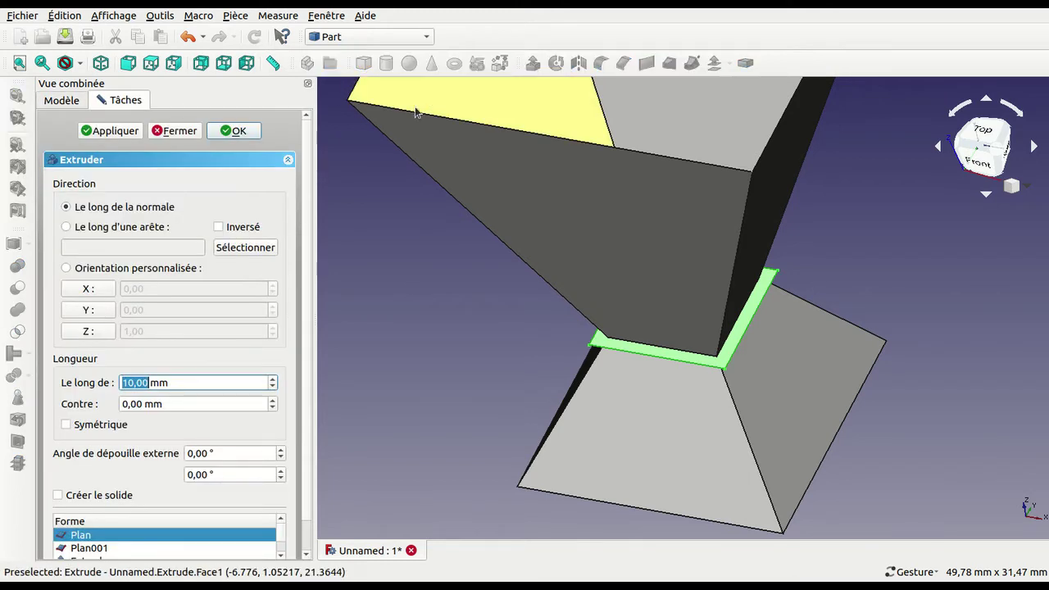
left_click(56, 101)
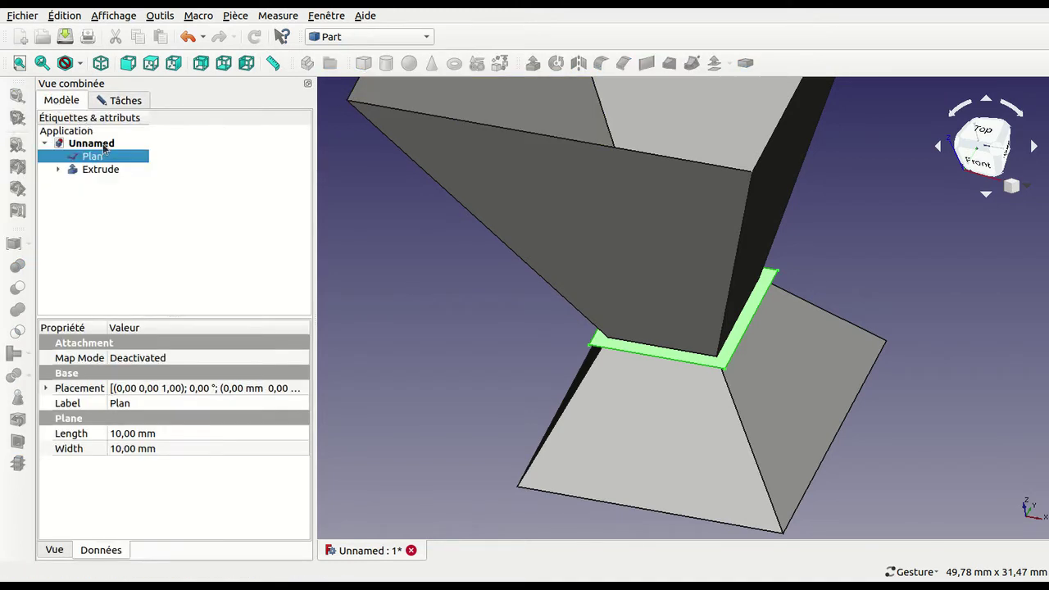
left_click(100, 170)
key("space")
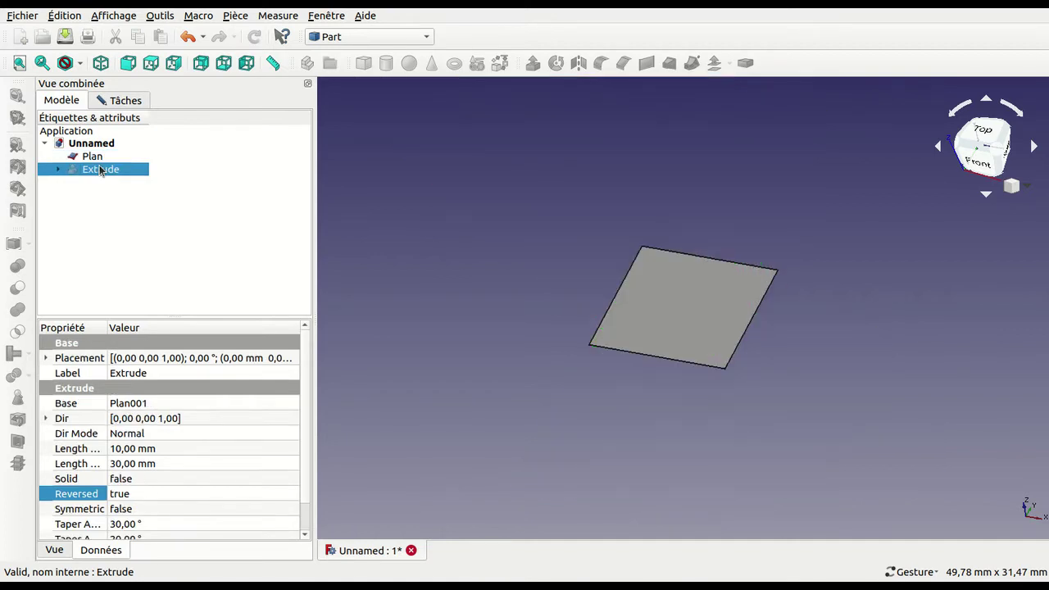
- Extrude the Plan square 10 mm along its normal into the box Extrude001
left_click(96, 158)
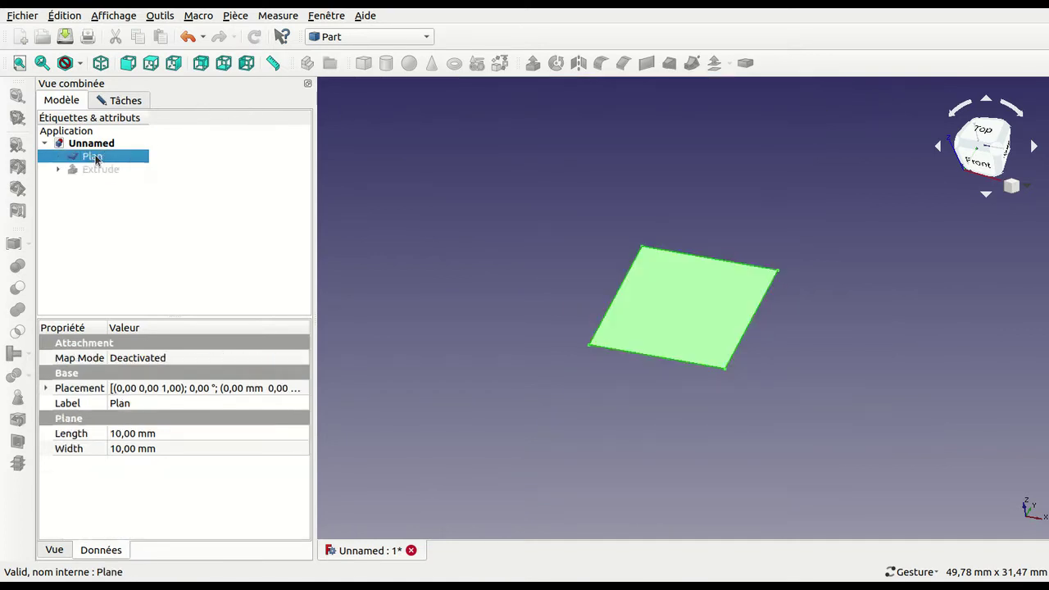
left_click(125, 102)
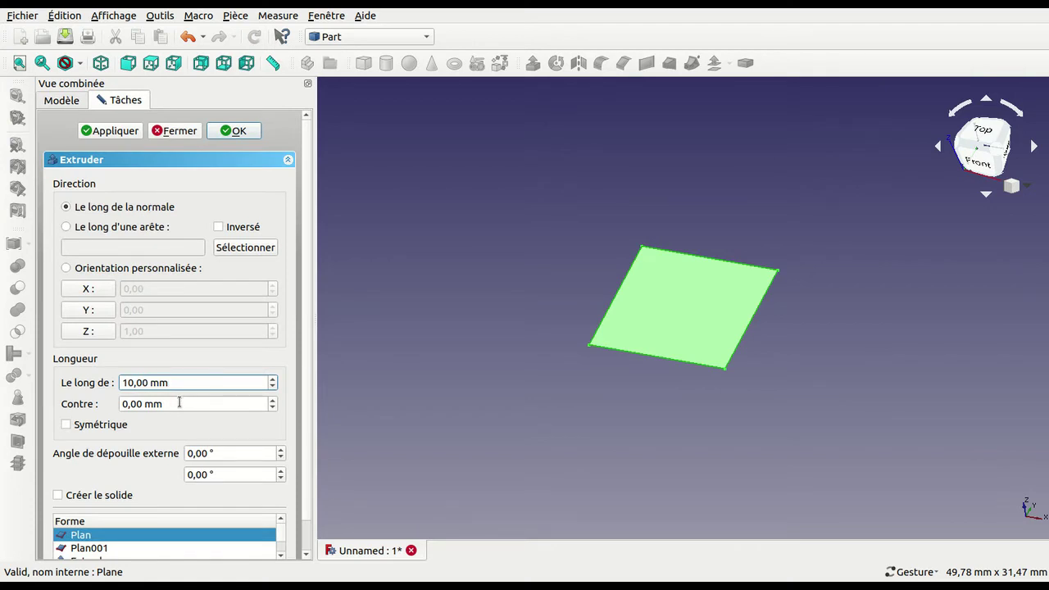
left_click(230, 131)
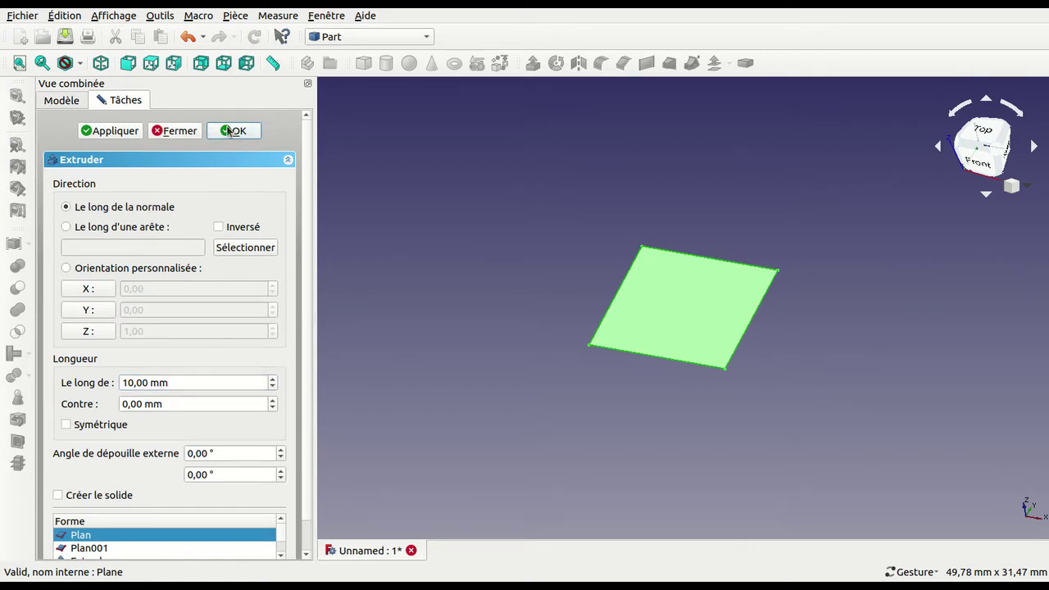
mouse_move(479, 254)
left_mouse_down()
mouse_move(454, 349)
mouse_move(407, 283)
mouse_move(480, 246)
mouse_move(571, 287)
mouse_move(625, 347)
left_mouse_up()
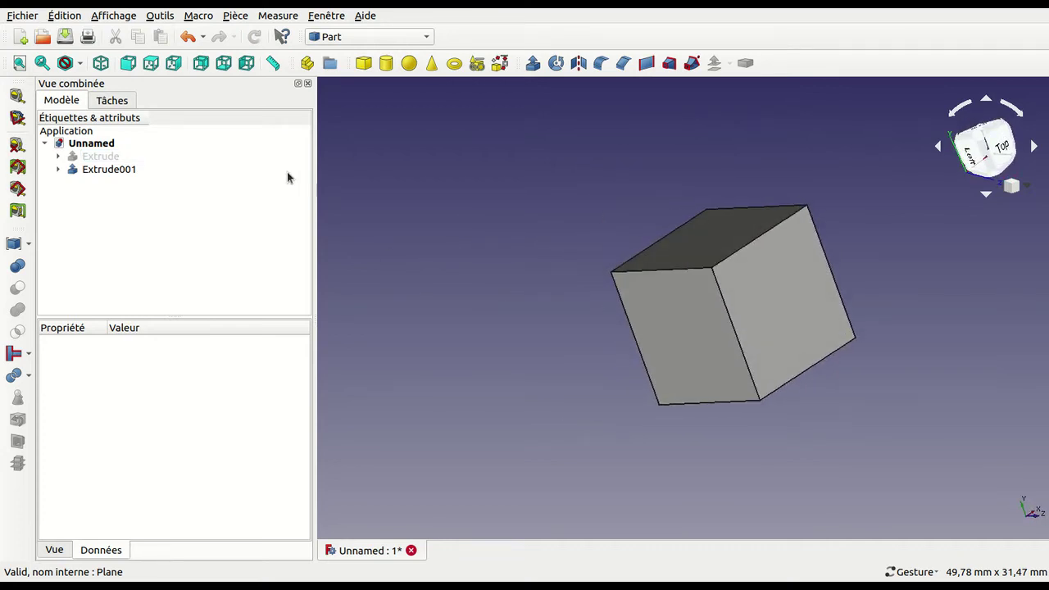
- Show the tapered Extrude again and orbit to view it from below
left_click(107, 158)
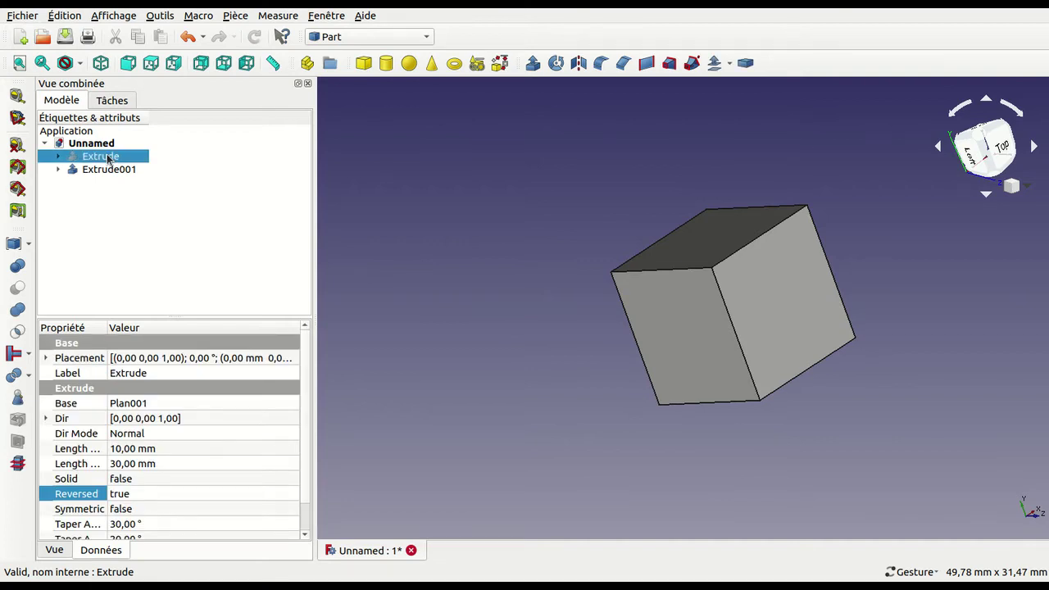
key("space")
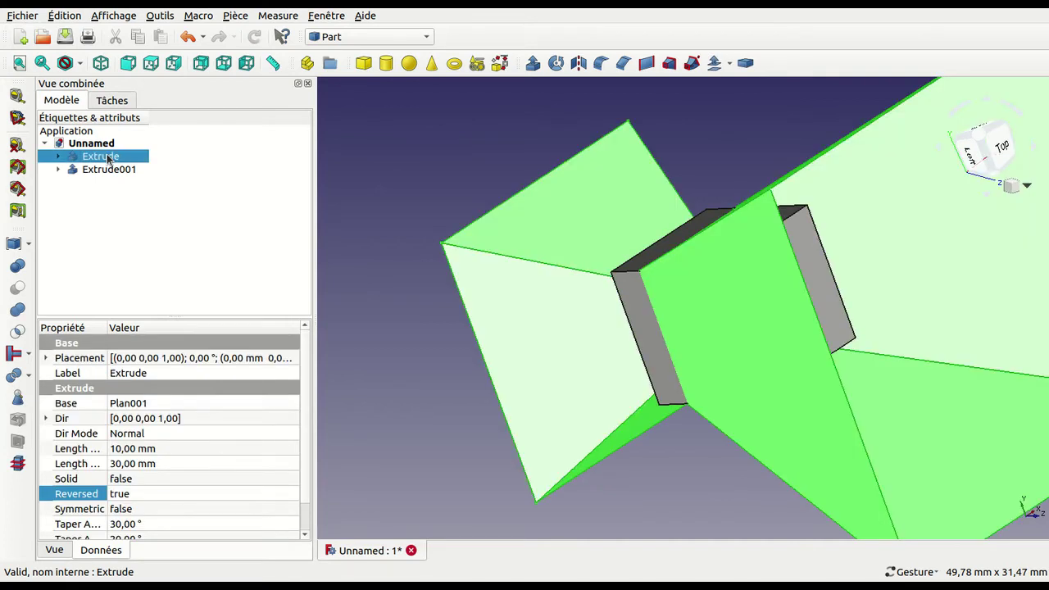
mouse_move(481, 361)
left_mouse_down()
mouse_move(499, 351)
mouse_move(822, 345)
mouse_move(819, 297)
mouse_move(739, 246)
mouse_move(583, 216)
mouse_move(464, 274)
mouse_move(324, 272)
mouse_move(396, 218)
mouse_move(461, 265)
left_mouse_up()
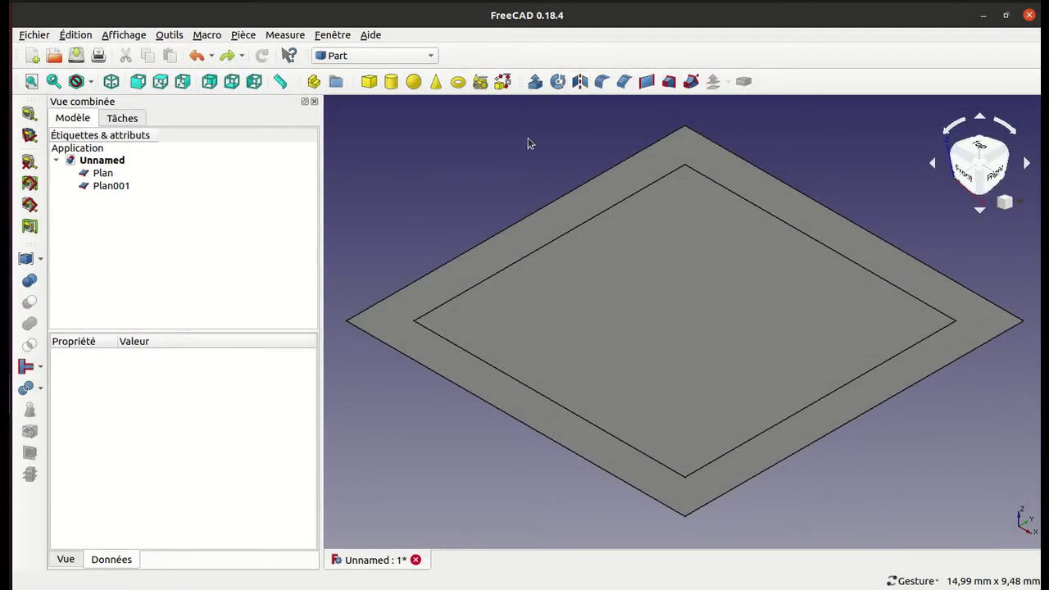
- Revolve Plan 360° about its lower-left edge (Edge2) as the axis
left_click(558, 82)
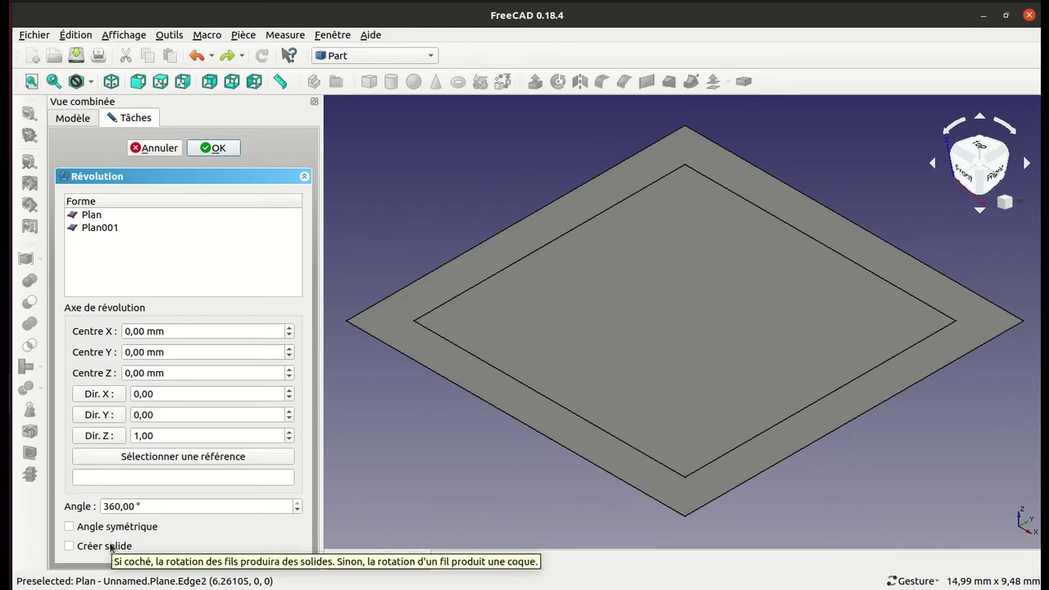
left_click(89, 218)
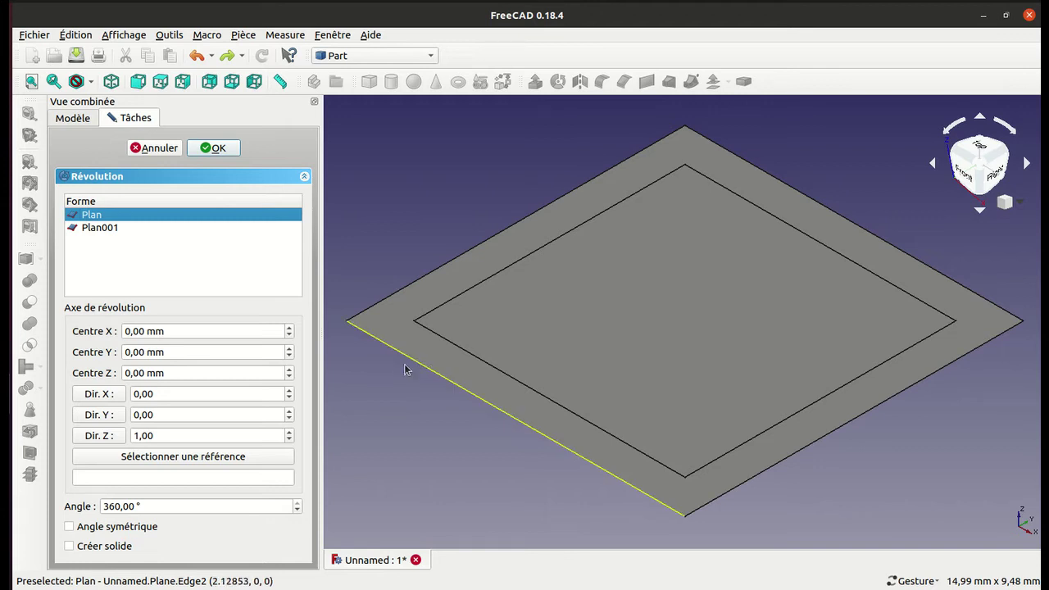
left_click(250, 457)
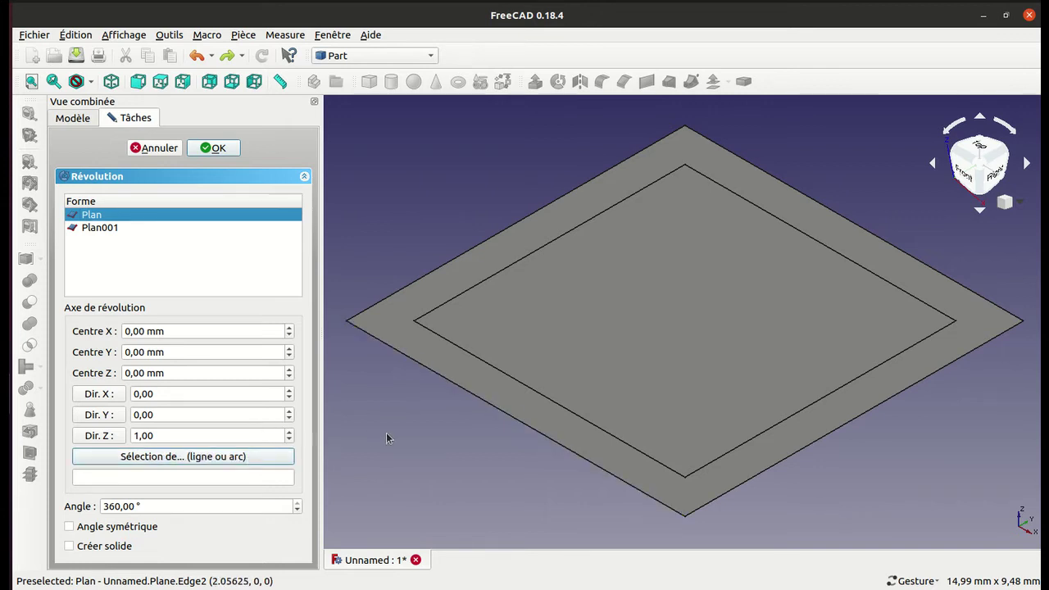
left_click(467, 394)
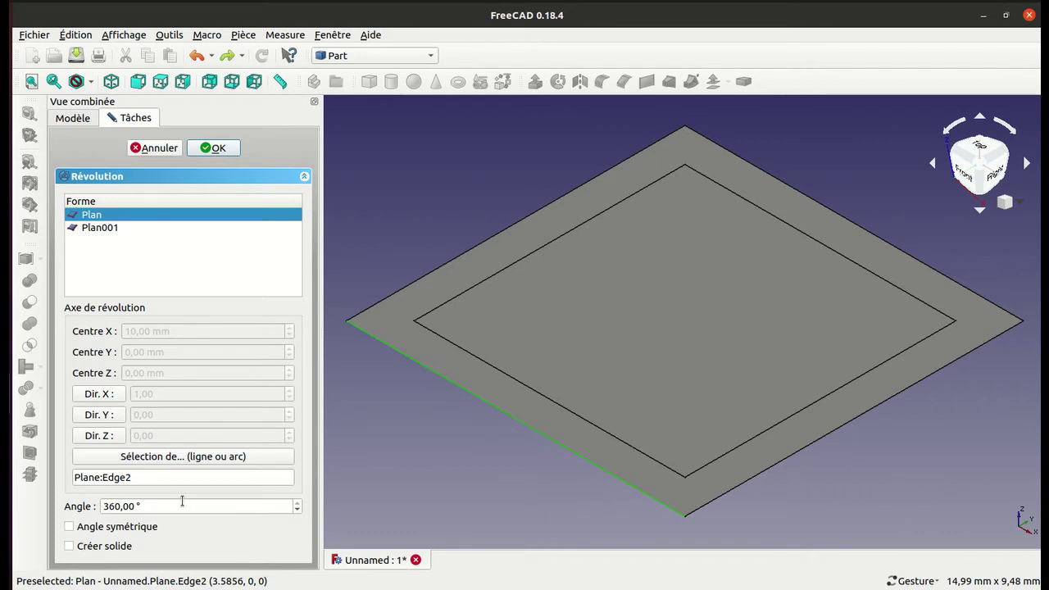
left_click(217, 148)
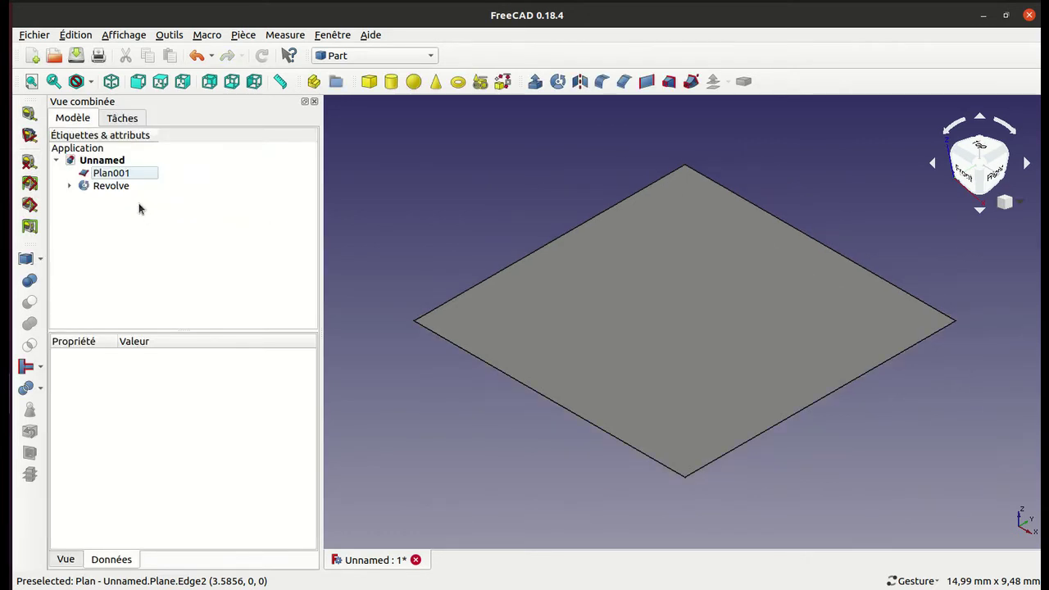
- Change the Revolve's Angle property to 60°
left_click(117, 187)
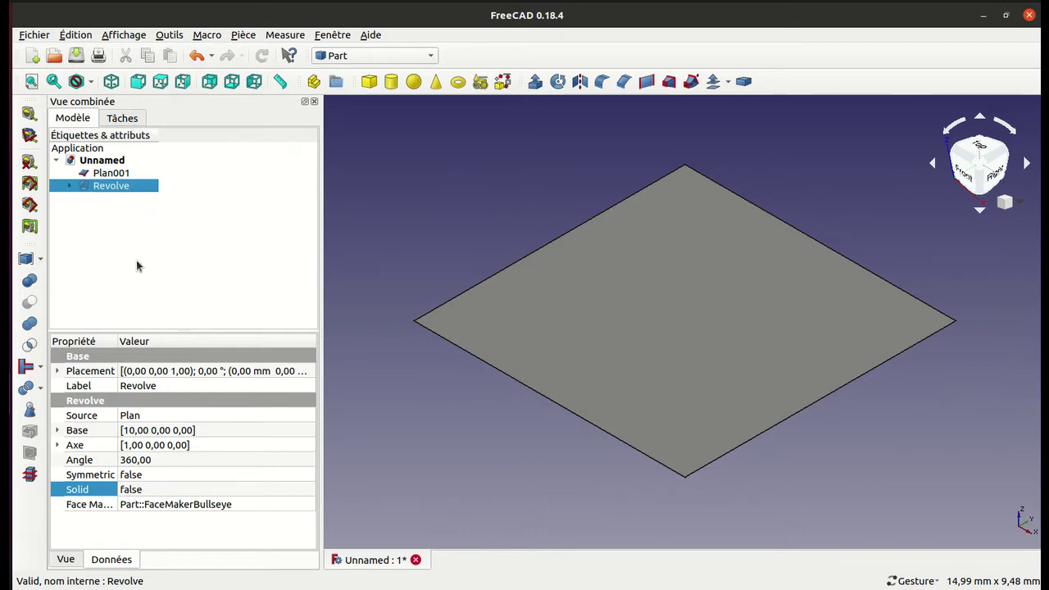
left_click(127, 459)
left_click(126, 459)
key("BackSpace")
key("Return")
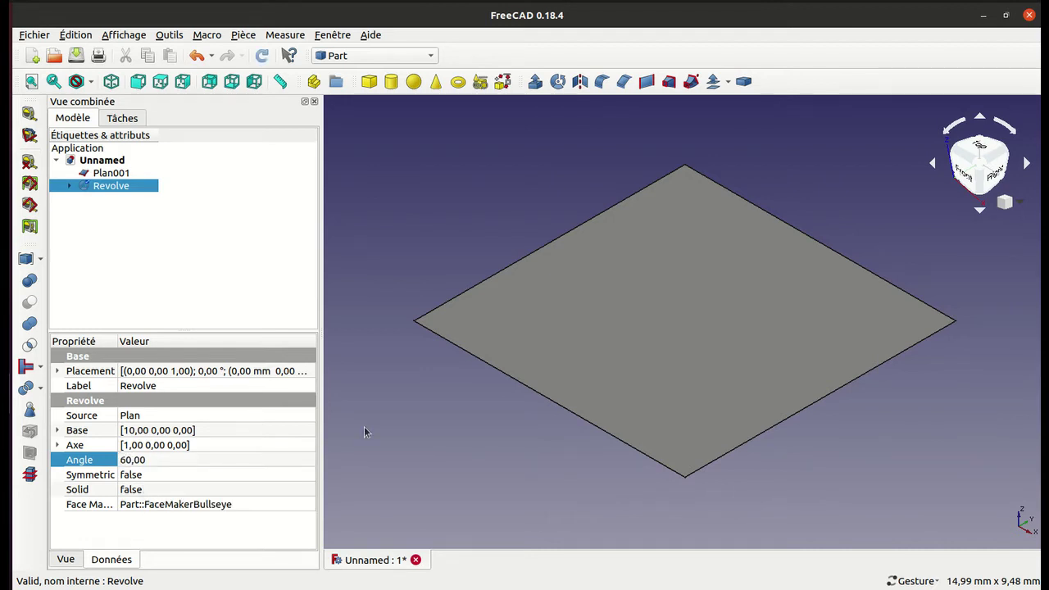
- Open the Revolve's Transform placement, orbit to see the plate, and close it unchanged
double_click(100, 186)
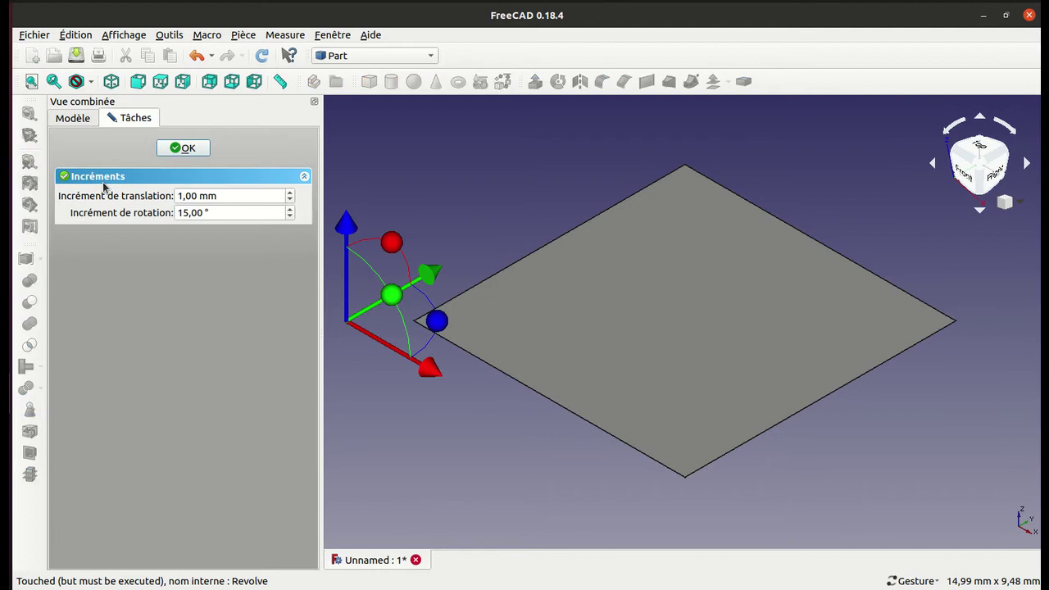
mouse_move(450, 198)
left_mouse_down()
mouse_move(552, 229)
mouse_move(772, 222)
mouse_move(768, 192)
mouse_move(546, 213)
left_mouse_up()
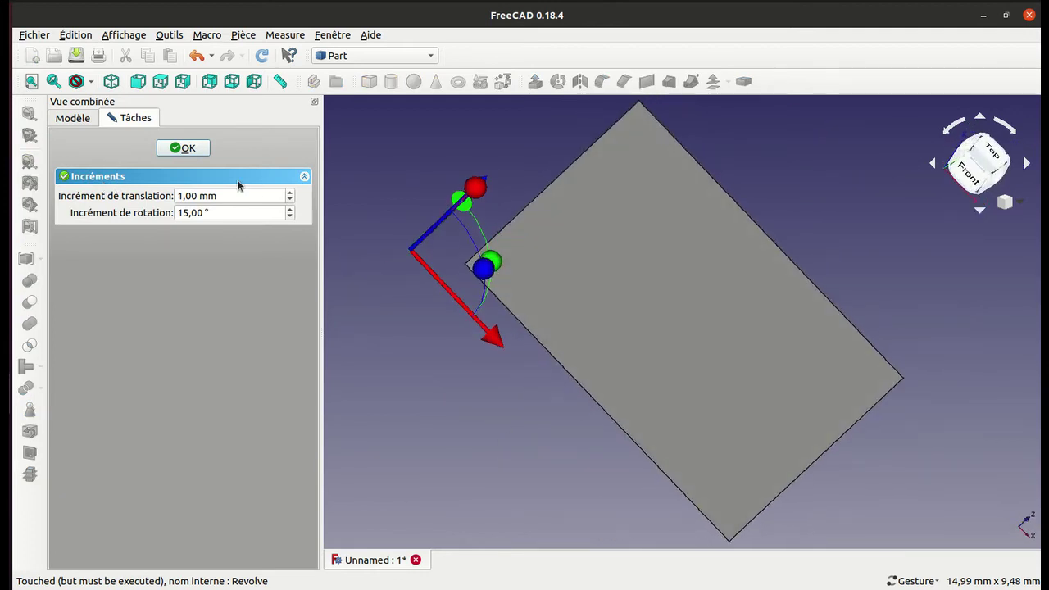
left_click(191, 150)
mouse_move(424, 344)
left_mouse_down()
mouse_move(508, 338)
mouse_move(475, 435)
mouse_move(484, 442)
left_mouse_up()
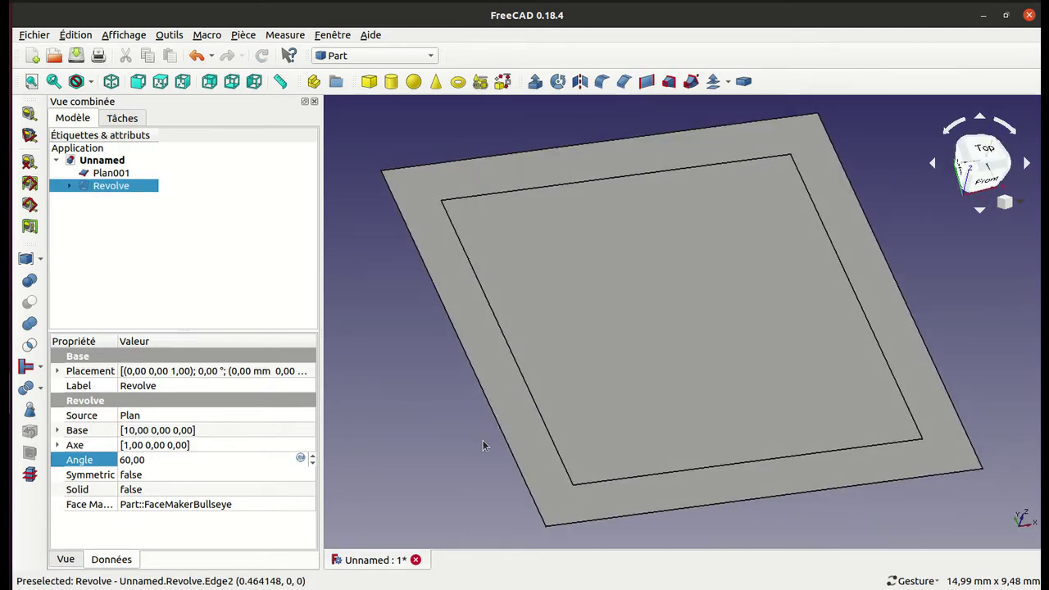
- Switch the Revolve's Source property to Plan001 through the Link dialog
left_click(256, 416)
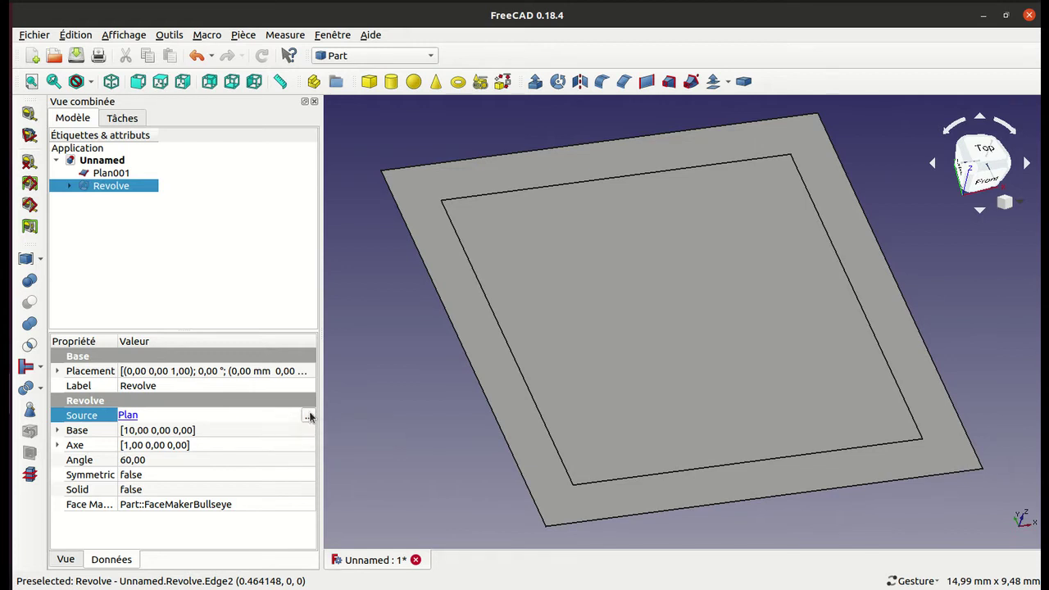
left_click(308, 415)
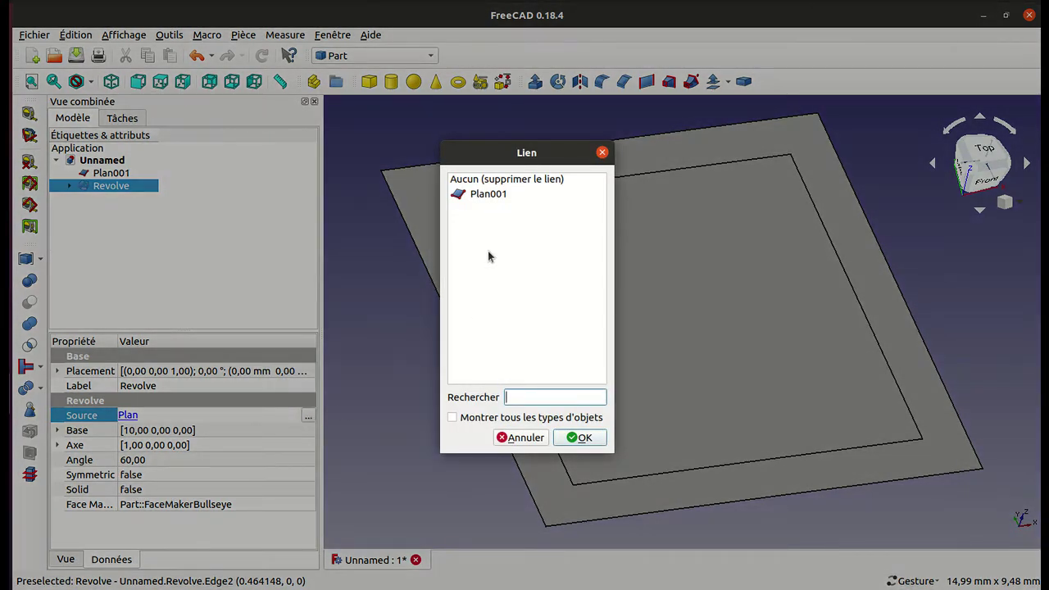
left_click(487, 194)
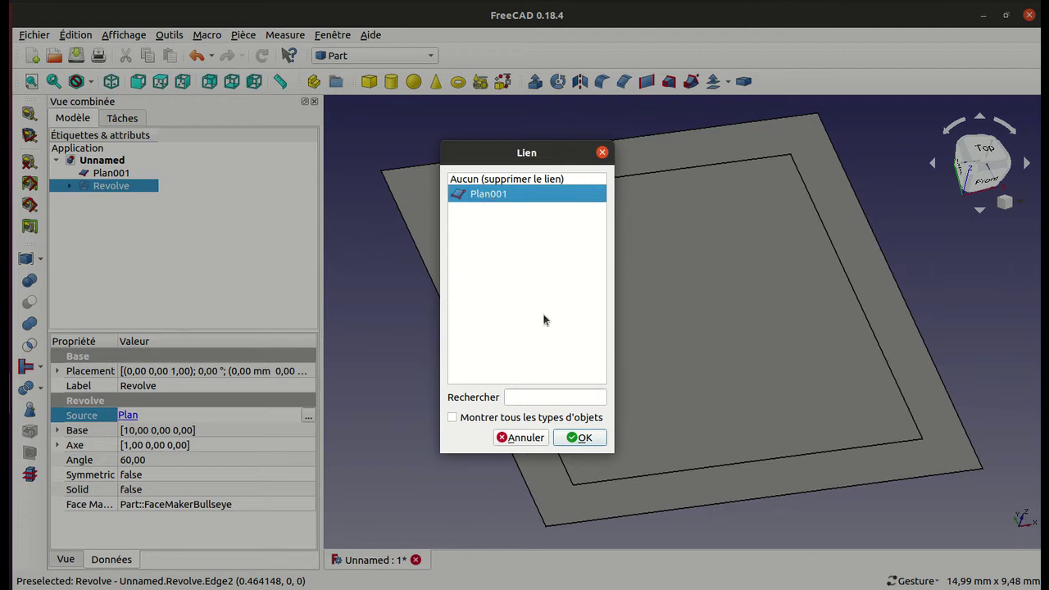
left_click(585, 437)
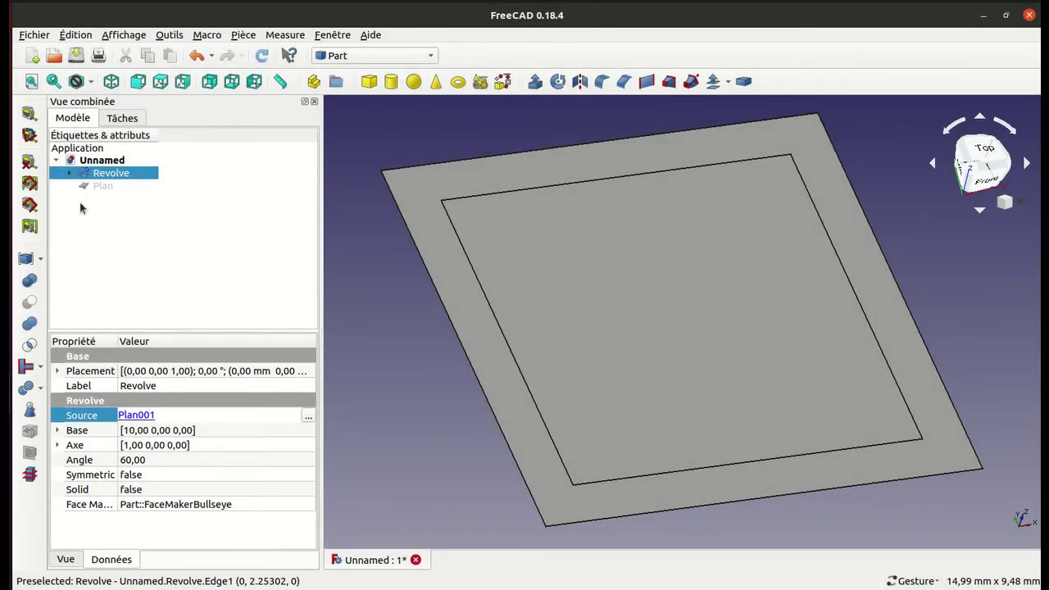
double_click(105, 173)
- Close the Transform panel and make the Plan plate visible again
left_click(178, 152)
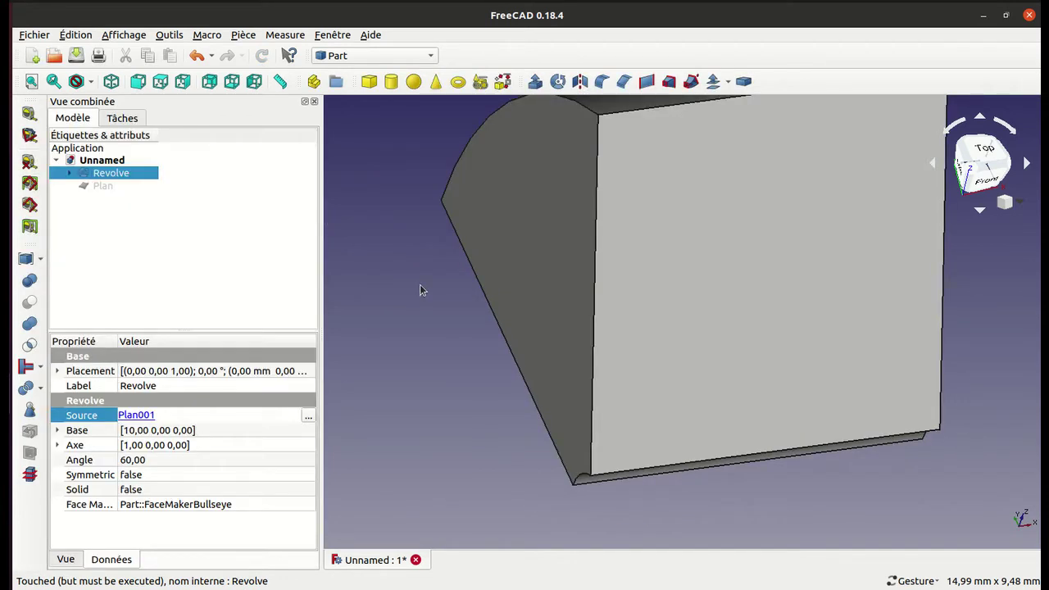
left_click_drag(419, 290, 498, 286)
left_click(104, 186)
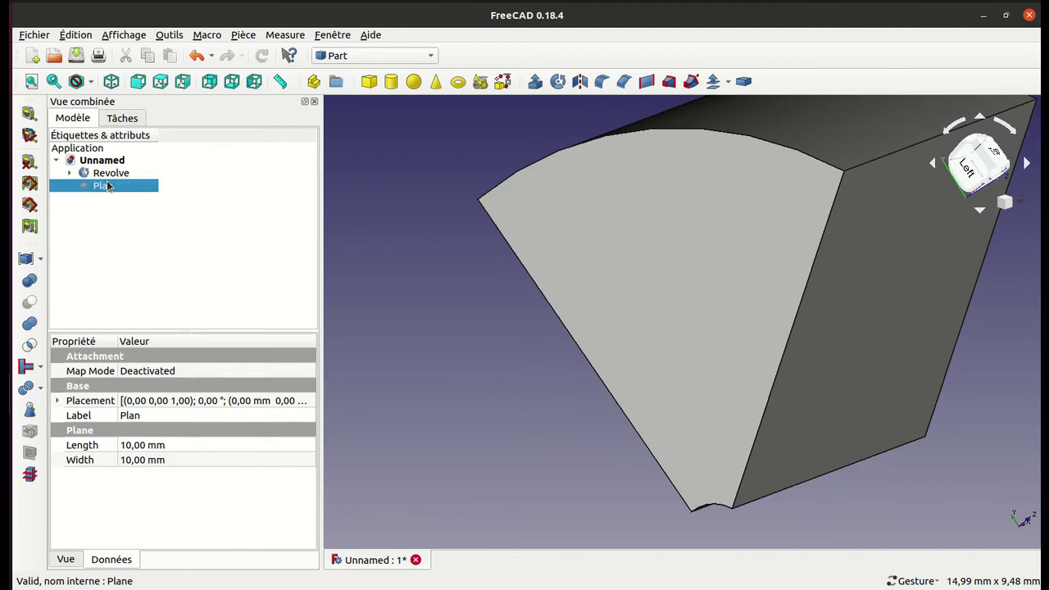
key("space")
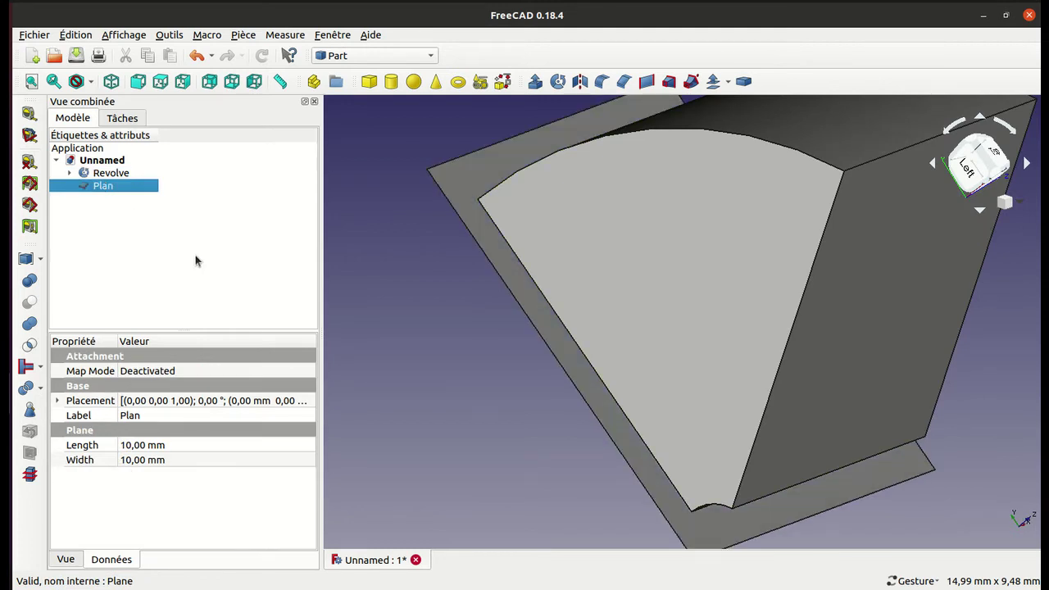
- Set the Revolve's Symmetric property to true and recompute it
left_click(103, 173)
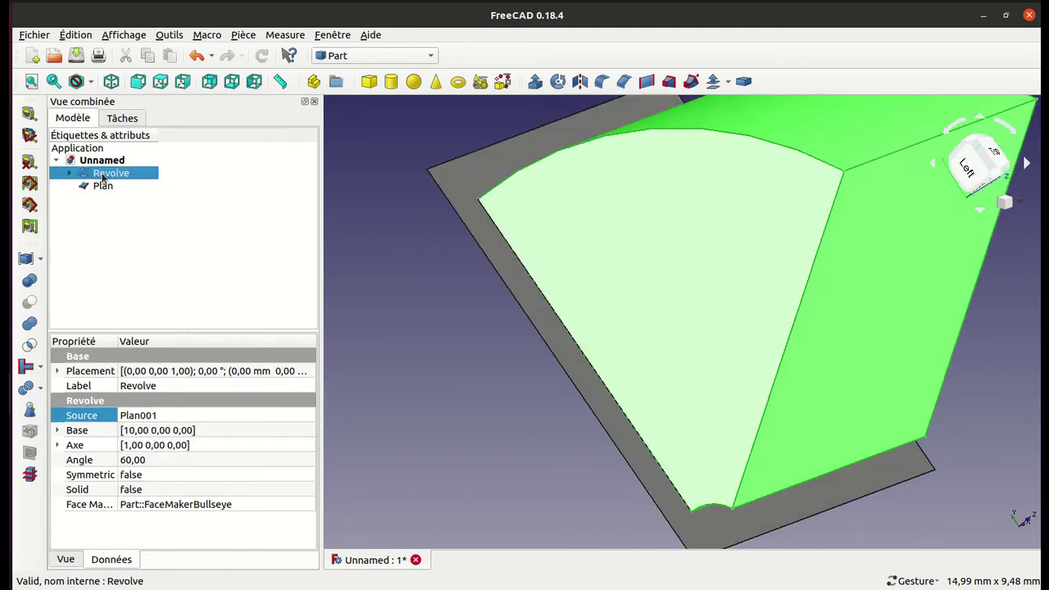
left_click(148, 476)
left_click(147, 480)
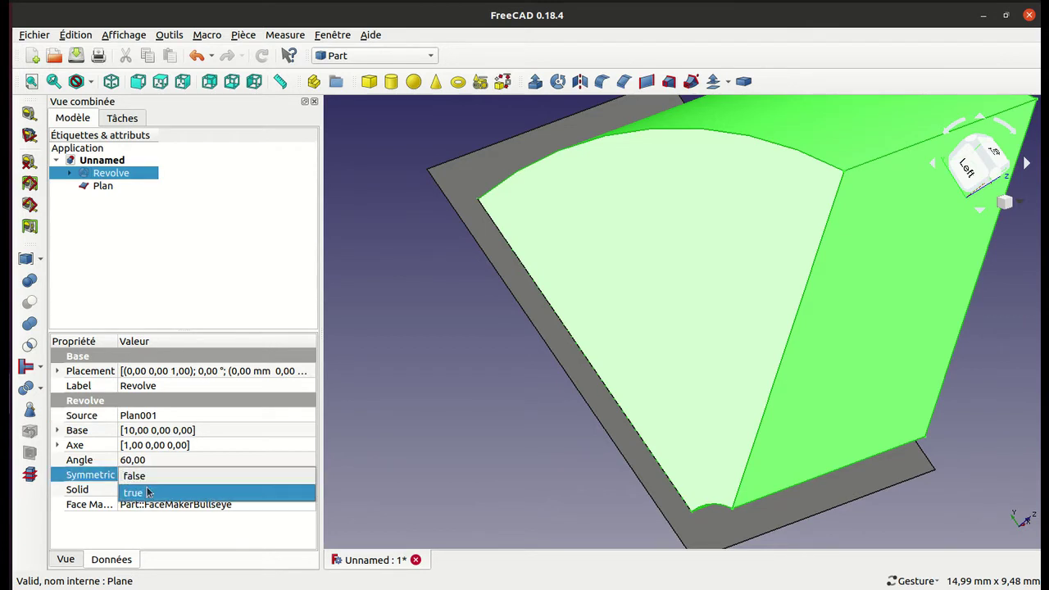
left_click(150, 490)
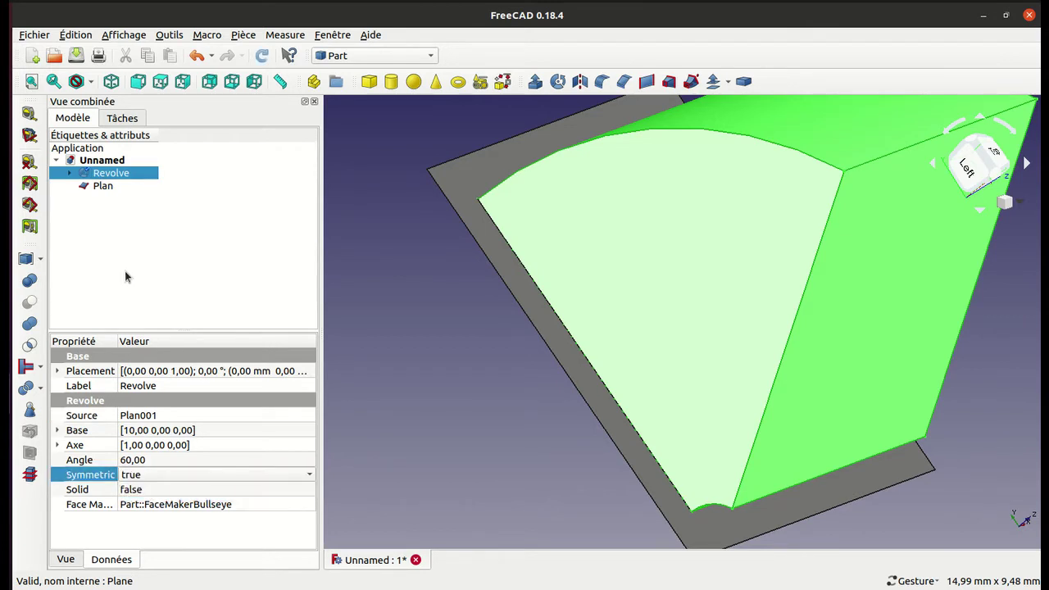
double_click(105, 180)
left_click(185, 146)
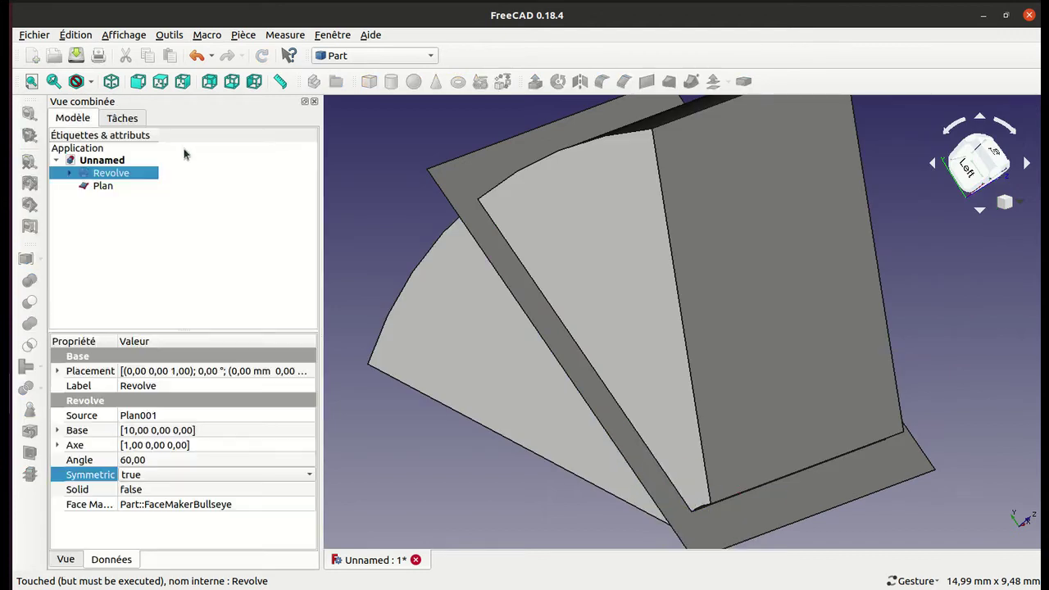
mouse_move(363, 239)
left_mouse_down()
mouse_move(492, 241)
mouse_move(472, 212)
left_mouse_up()
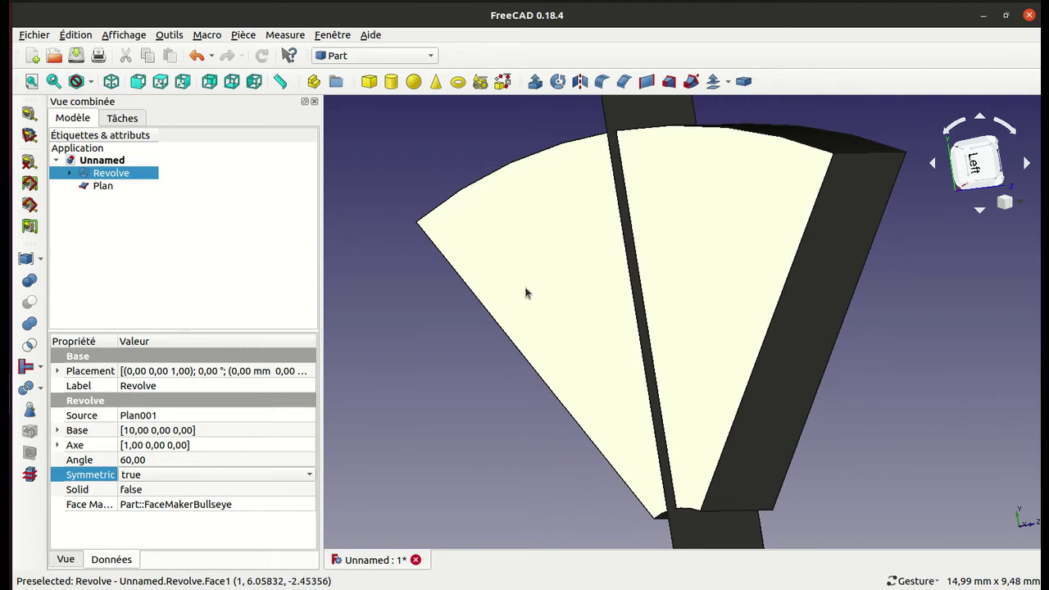
- Orbit around the symmetric revolve to inspect it from several sides
left_click(457, 401)
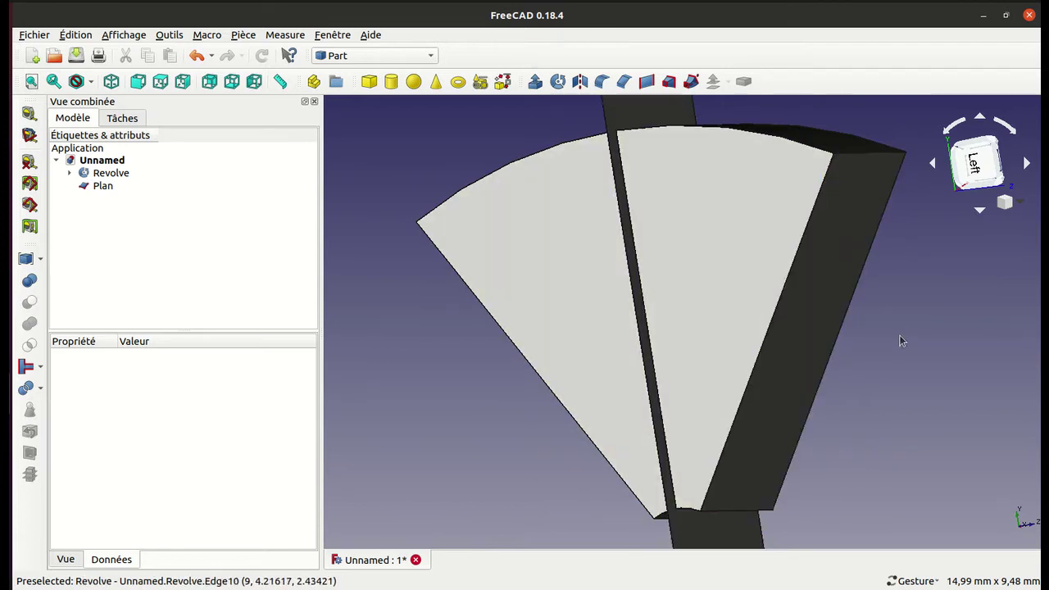
mouse_move(913, 342)
left_mouse_down()
mouse_move(677, 363)
mouse_move(601, 361)
mouse_move(480, 335)
left_mouse_up()
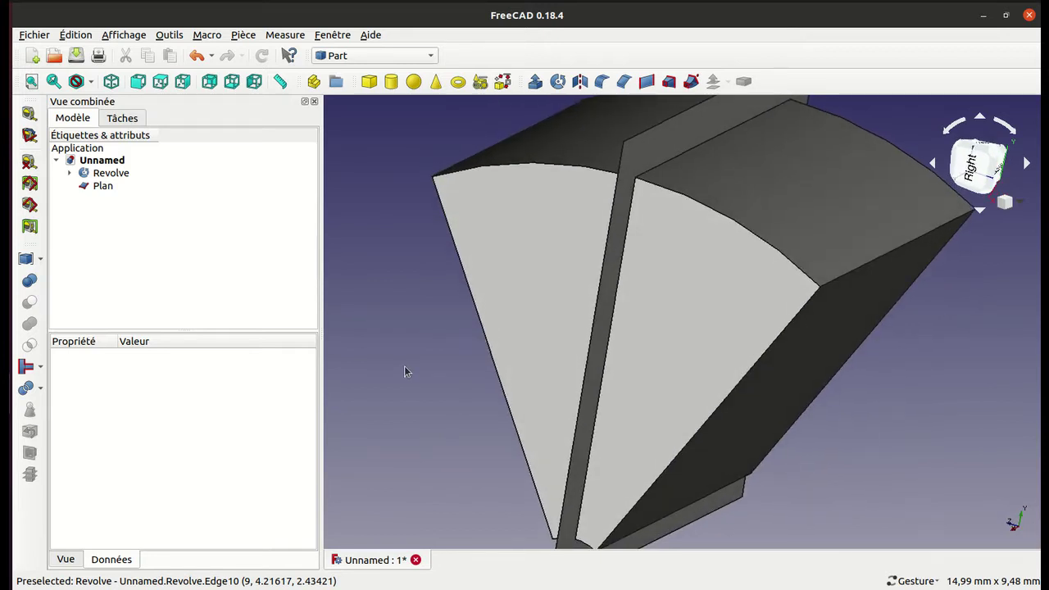
mouse_move(416, 377)
left_mouse_down()
mouse_move(494, 374)
mouse_move(519, 353)
left_mouse_up()
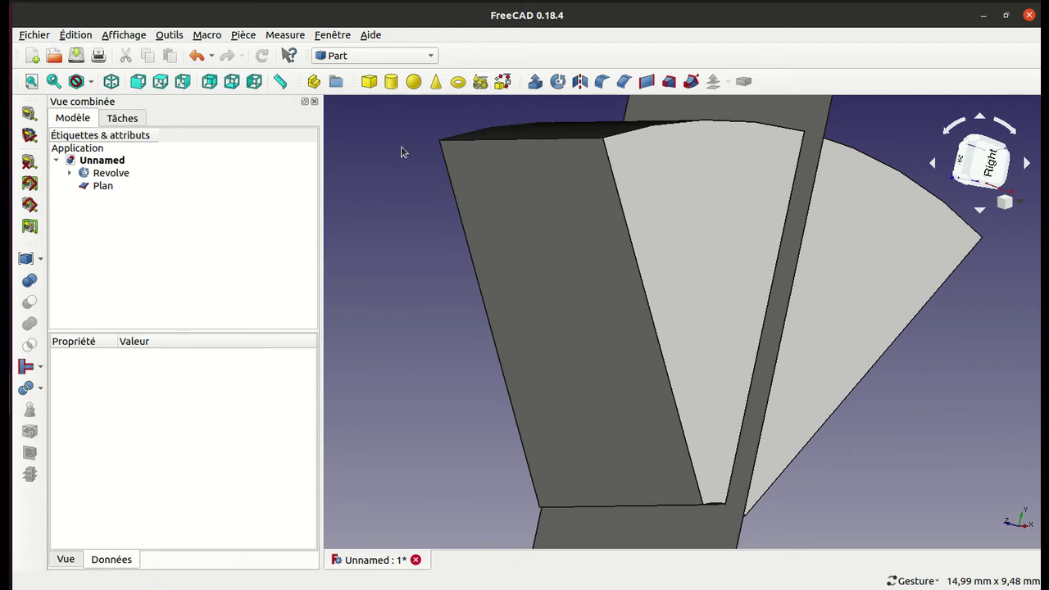
mouse_move(401, 152)
left_mouse_down()
mouse_move(379, 202)
mouse_move(399, 274)
mouse_move(489, 363)
mouse_move(744, 346)
left_mouse_up()
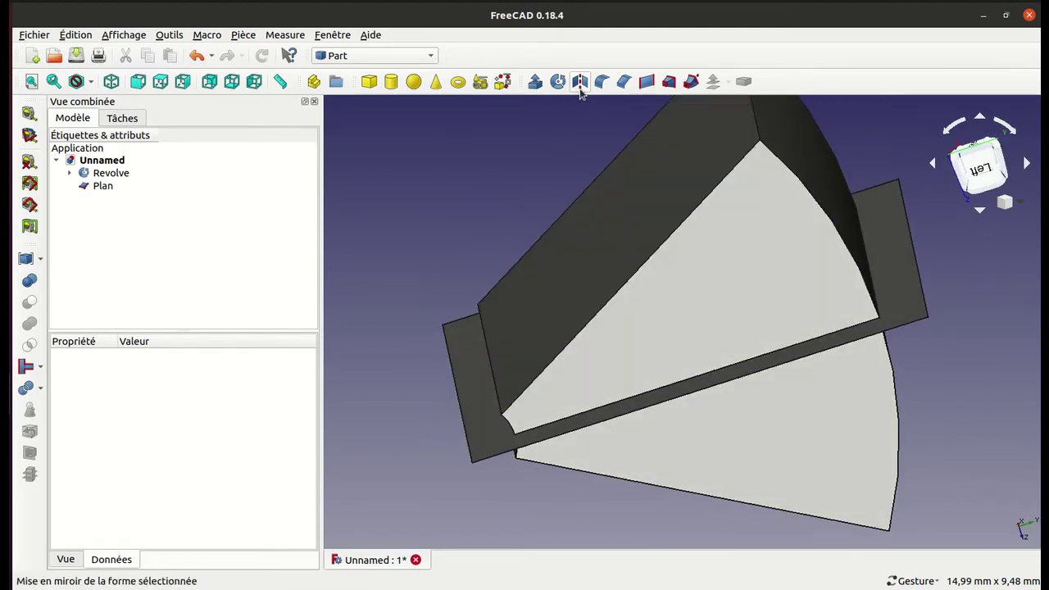
left_click(924, 3)
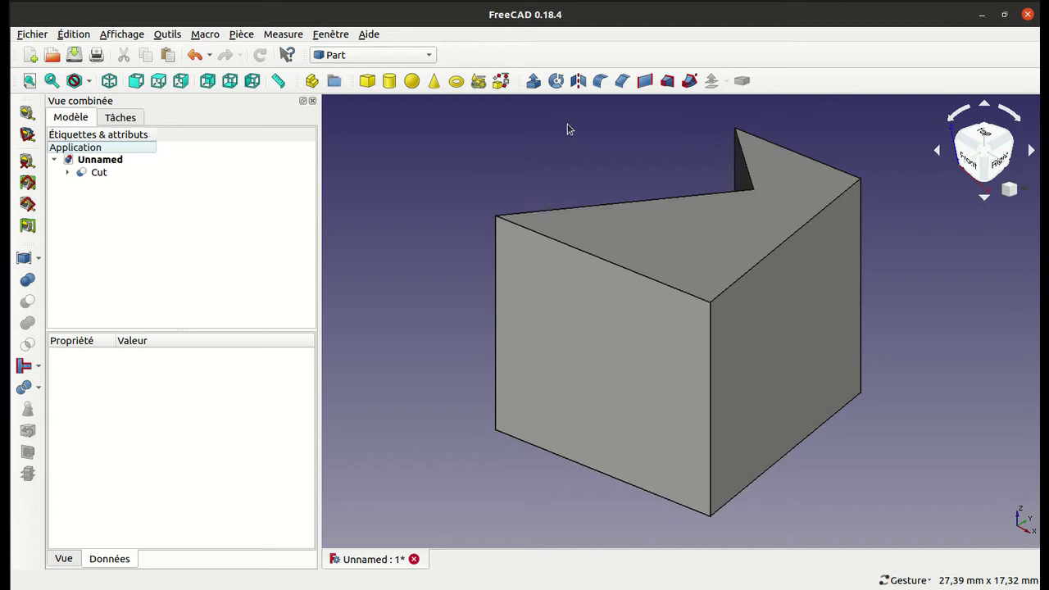
- Mirror the Cut block across the XZ plane to create Cut (Mirror #1)
left_click(577, 81)
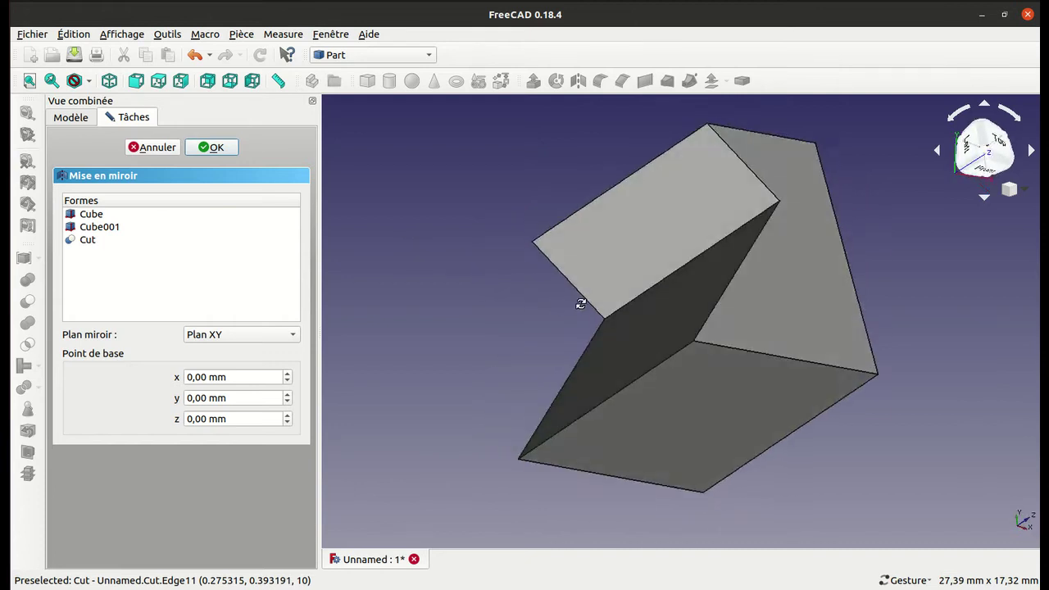
left_click_drag(420, 246, 609, 309)
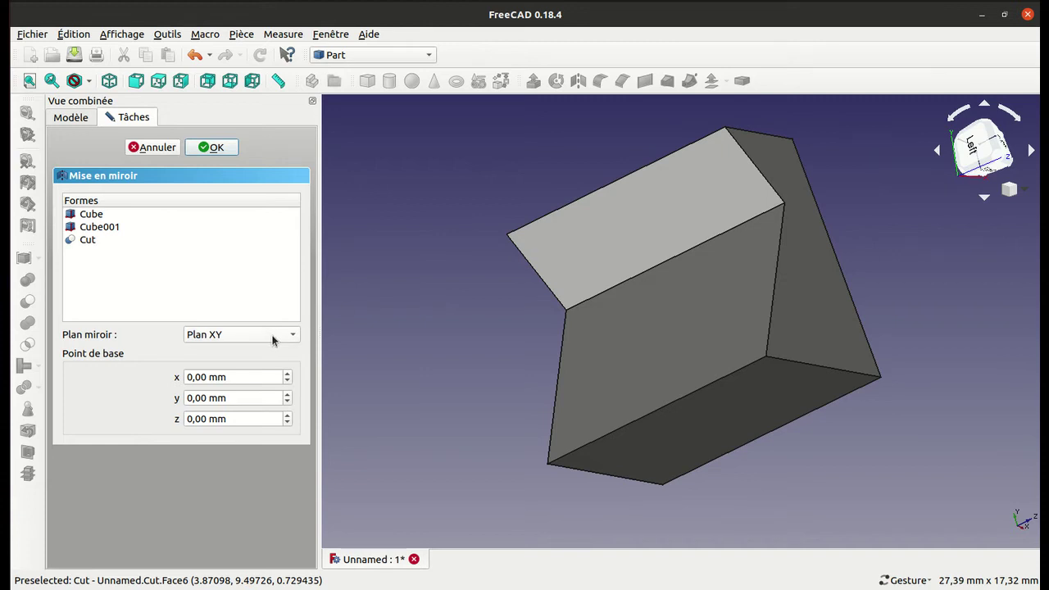
key("0")
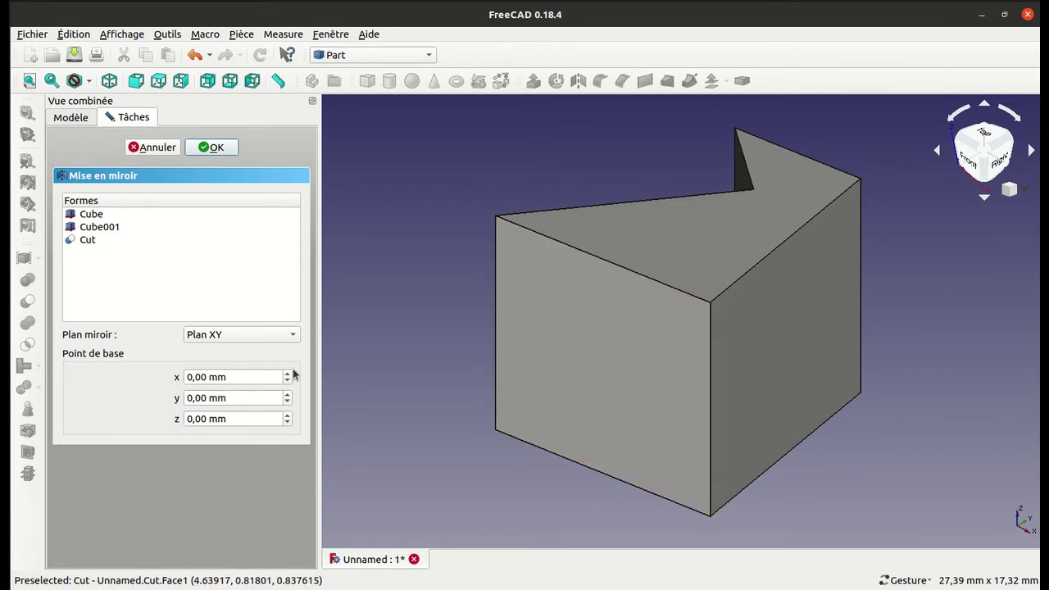
left_click(254, 335)
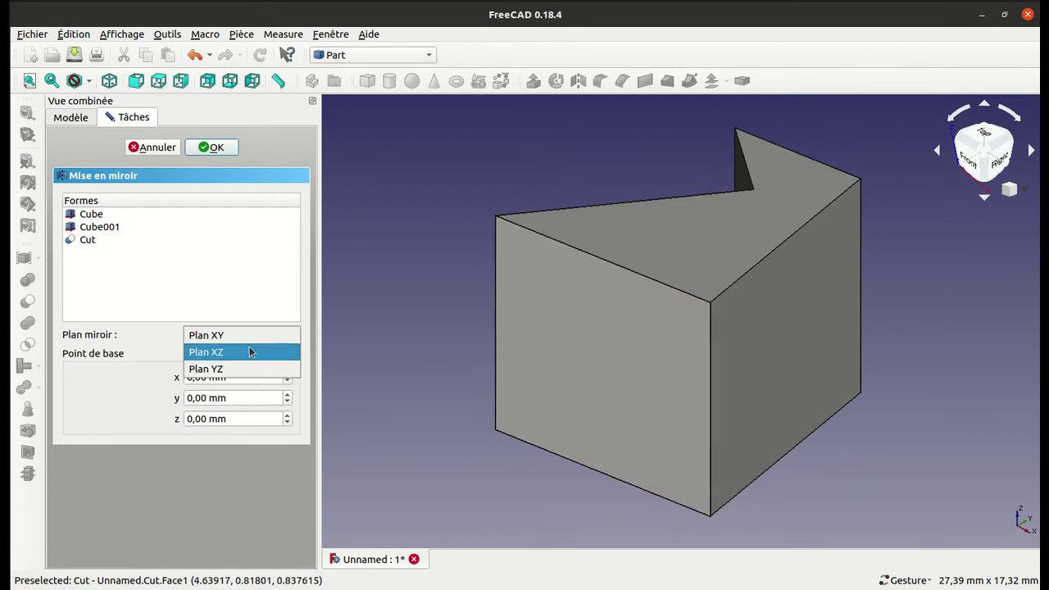
left_click(251, 351)
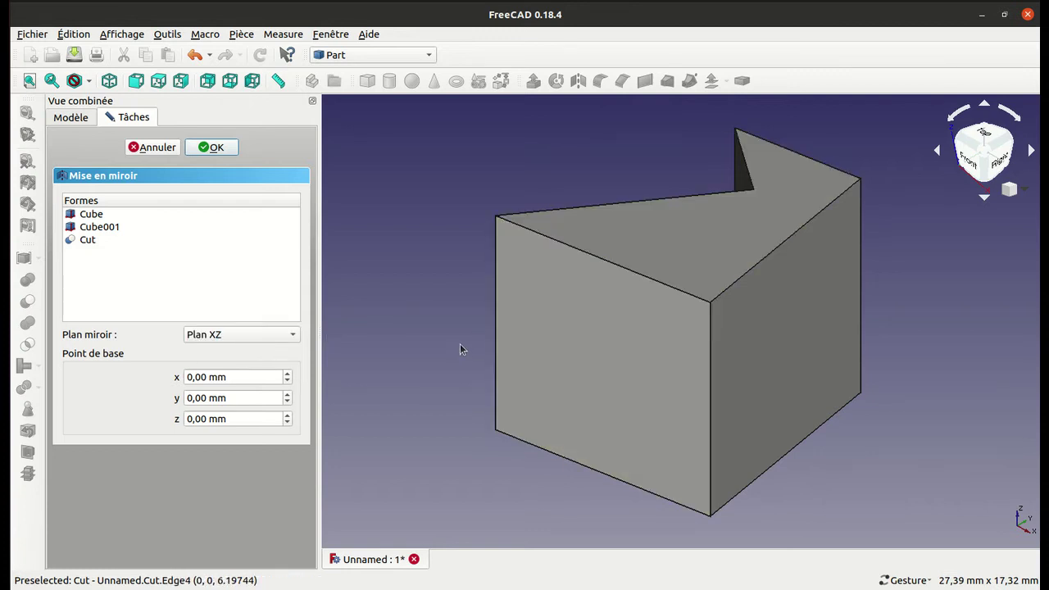
left_click(211, 148)
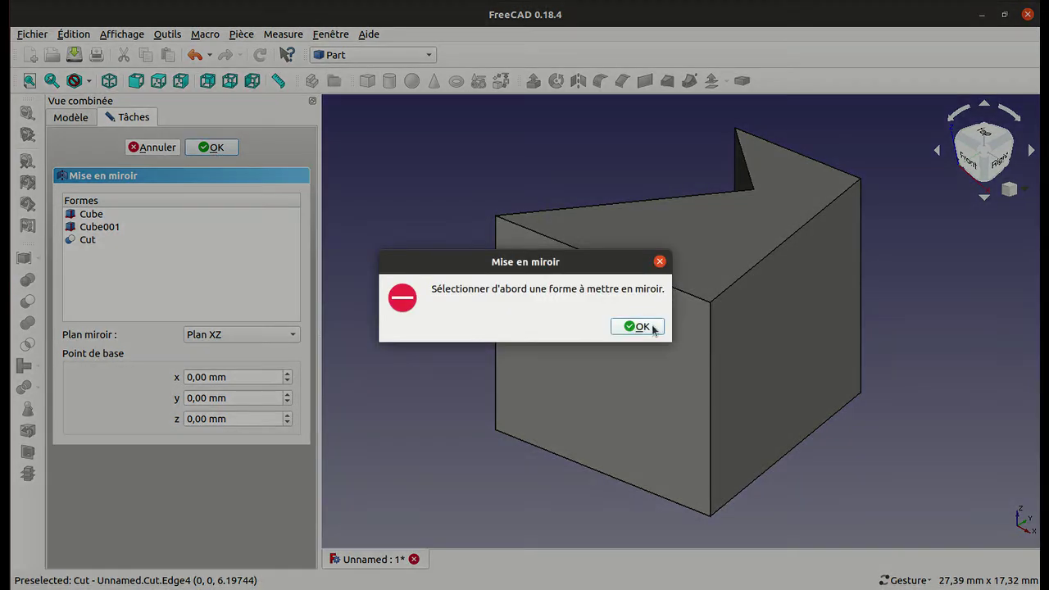
left_click(649, 326)
left_click(157, 238)
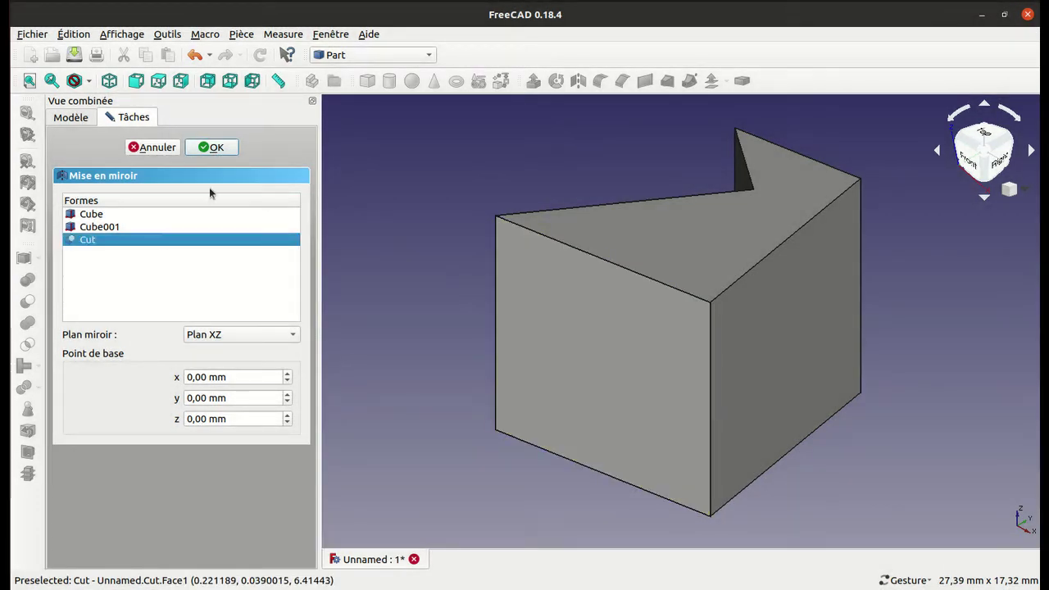
left_click(211, 147)
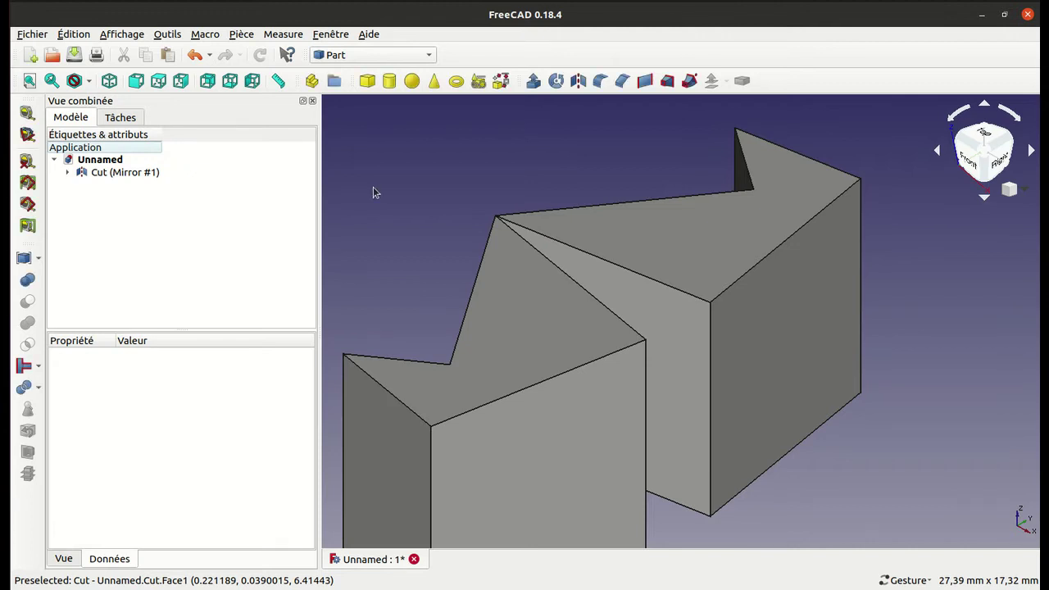
mouse_move(385, 194)
left_mouse_down()
mouse_move(573, 208)
mouse_move(590, 249)
mouse_move(569, 262)
mouse_move(486, 200)
mouse_move(691, 175)
mouse_move(775, 215)
left_mouse_up()
- Mirror Cut and Cut (Mirror #1) across the XY plane, producing Mirror #2 and #3
left_click(118, 173)
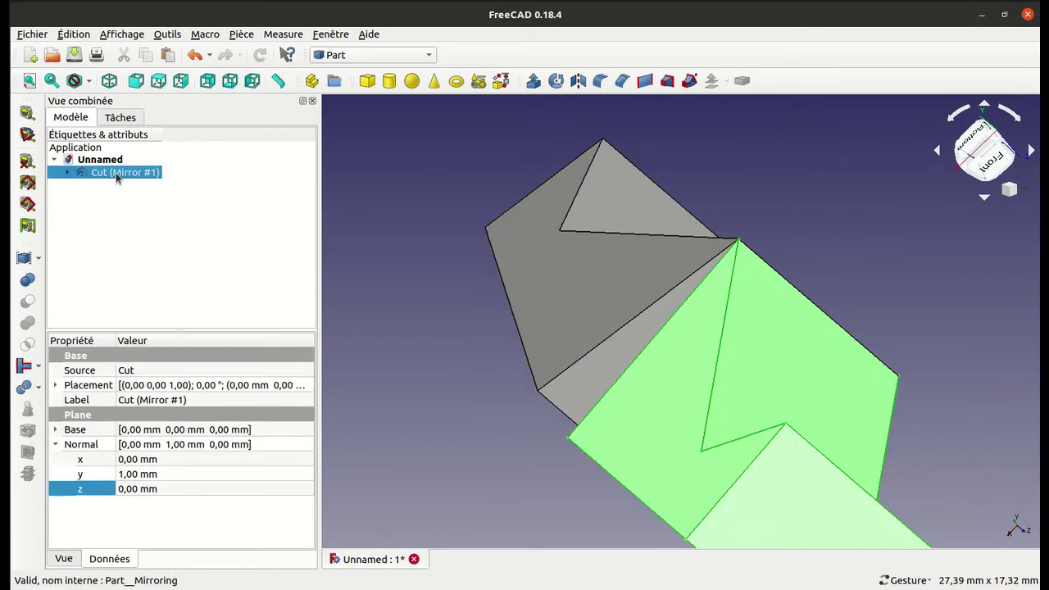
left_click(423, 181)
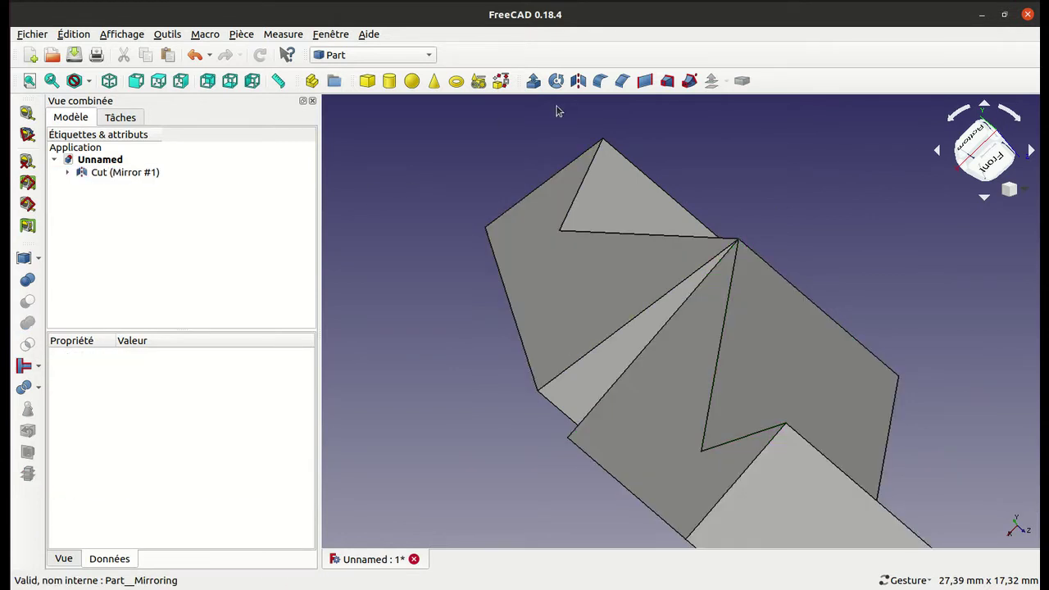
left_click(579, 81)
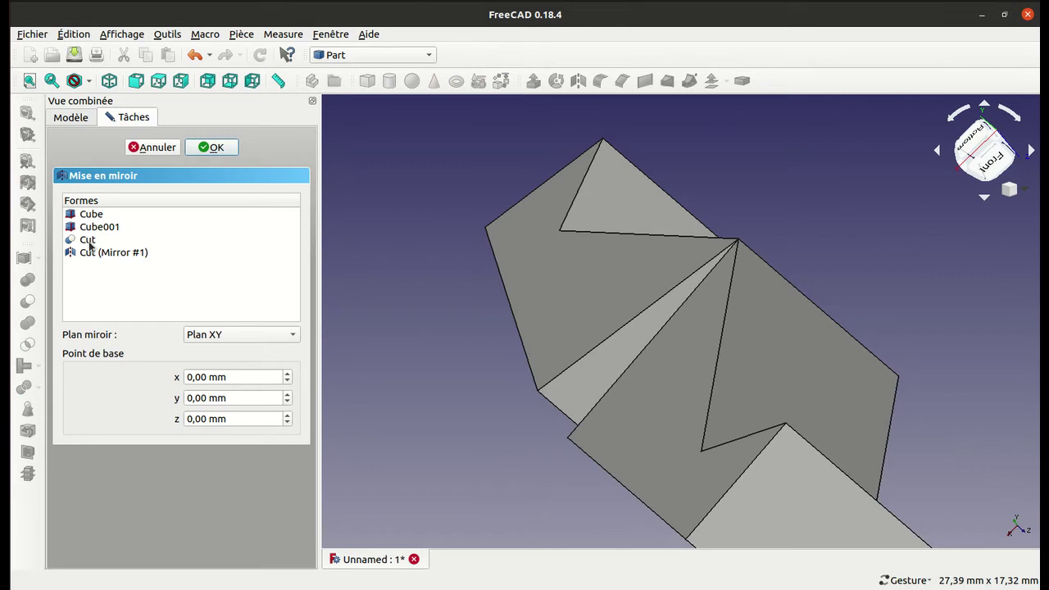
left_click(92, 252)
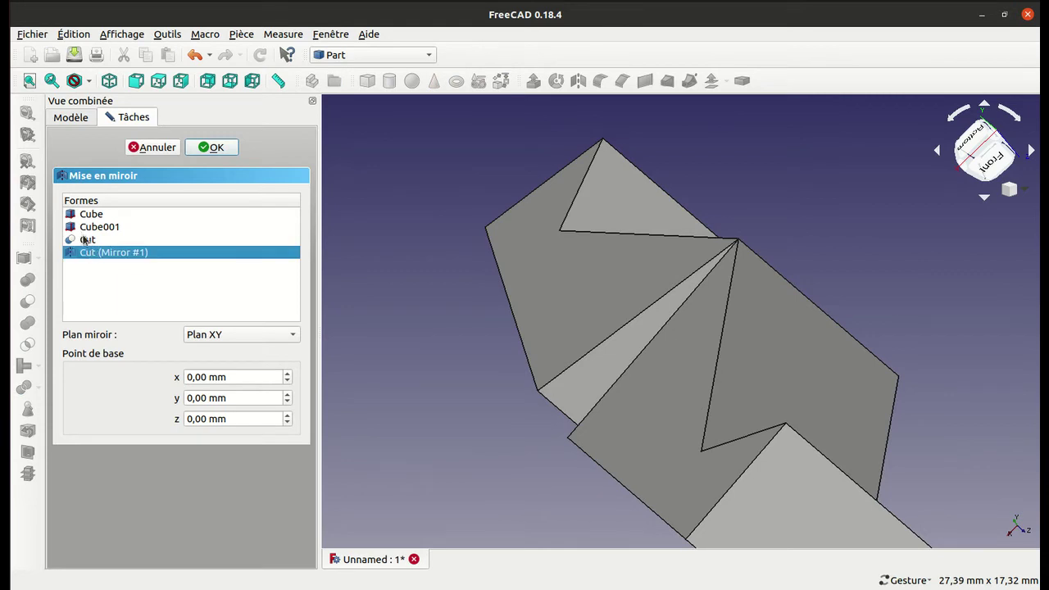
left_click(86, 239, "ctrl")
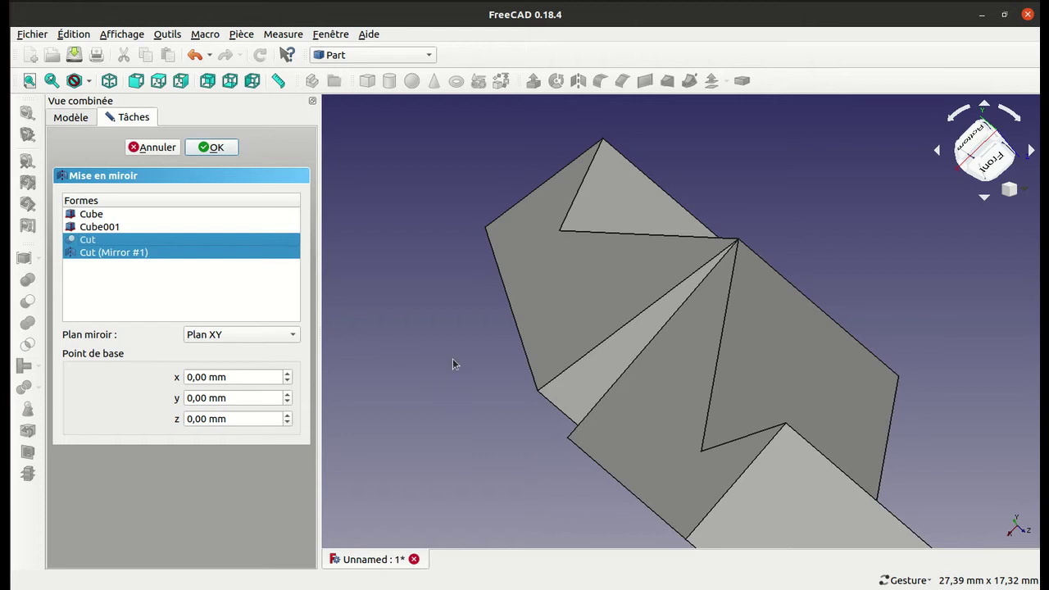
key("0")
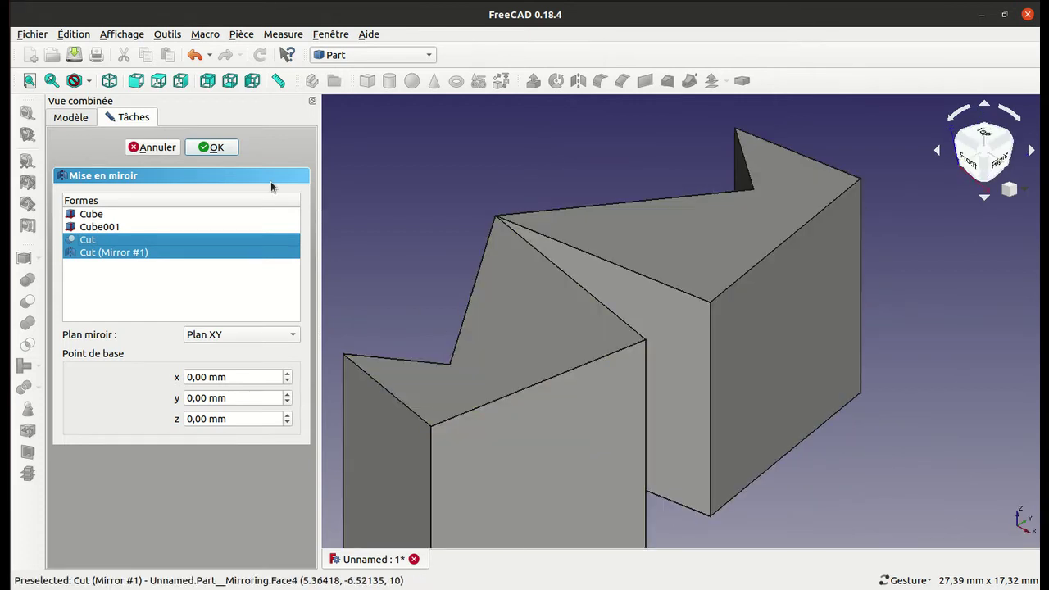
left_click(222, 148)
- Orbit the view to inspect the mirrored shapes, including from below
mouse_move(386, 177)
left_mouse_down()
mouse_move(583, 164)
mouse_move(656, 180)
mouse_move(636, 264)
mouse_move(814, 275)
mouse_move(770, 325)
mouse_move(880, 293)
mouse_move(814, 263)
mouse_move(749, 251)
mouse_move(631, 194)
mouse_move(578, 211)
mouse_move(603, 211)
left_mouse_up()
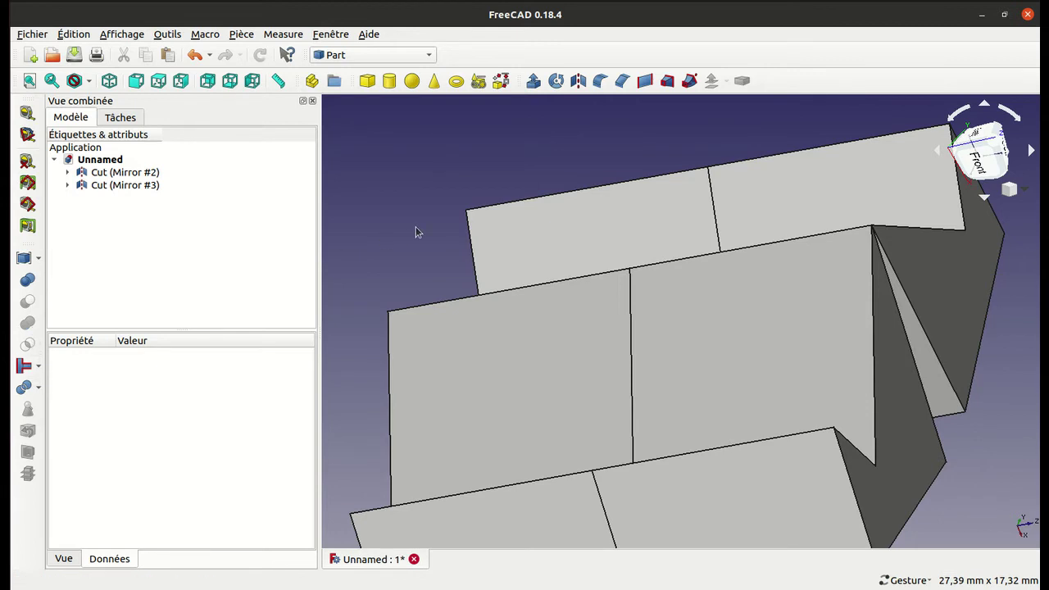
mouse_move(416, 226)
left_mouse_down()
mouse_move(393, 199)
mouse_move(511, 255)
mouse_move(746, 260)
mouse_move(526, 254)
mouse_move(489, 240)
left_mouse_up()
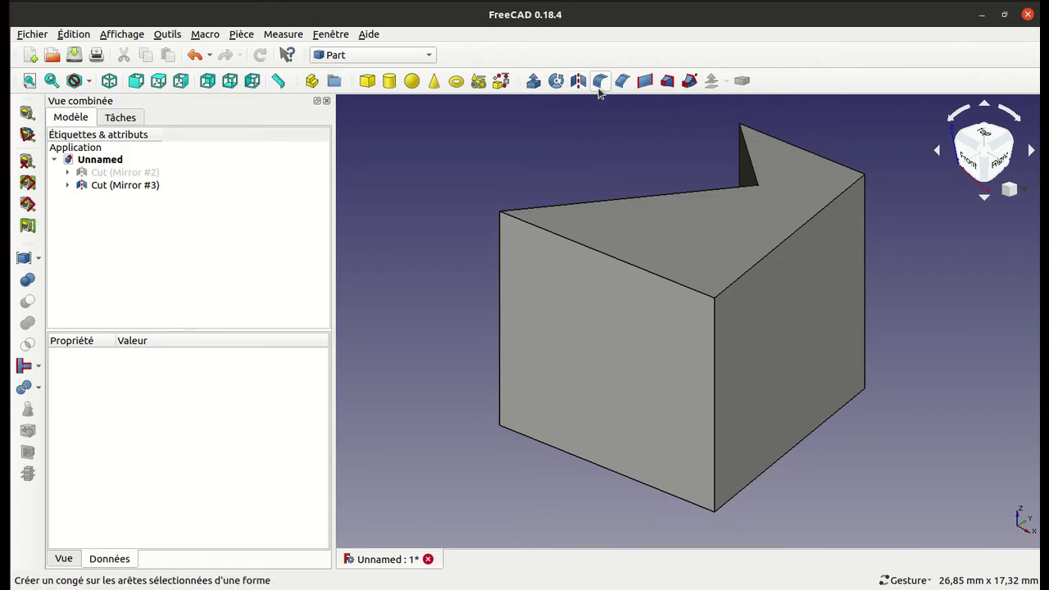
- Start an edge fillet on the Cut (Mirror #3) shape
left_click(599, 86)
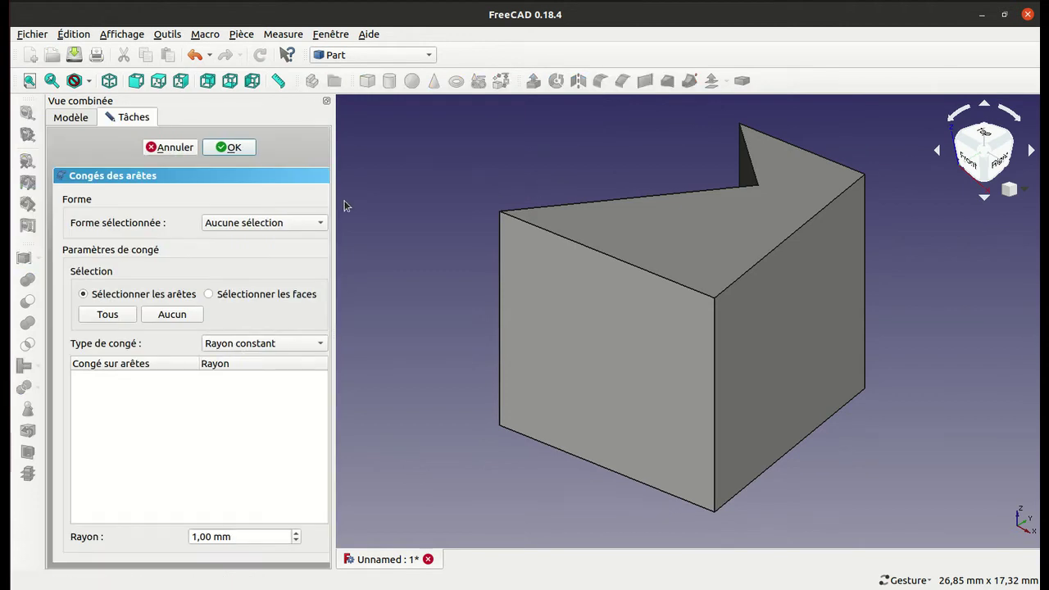
left_click(319, 222)
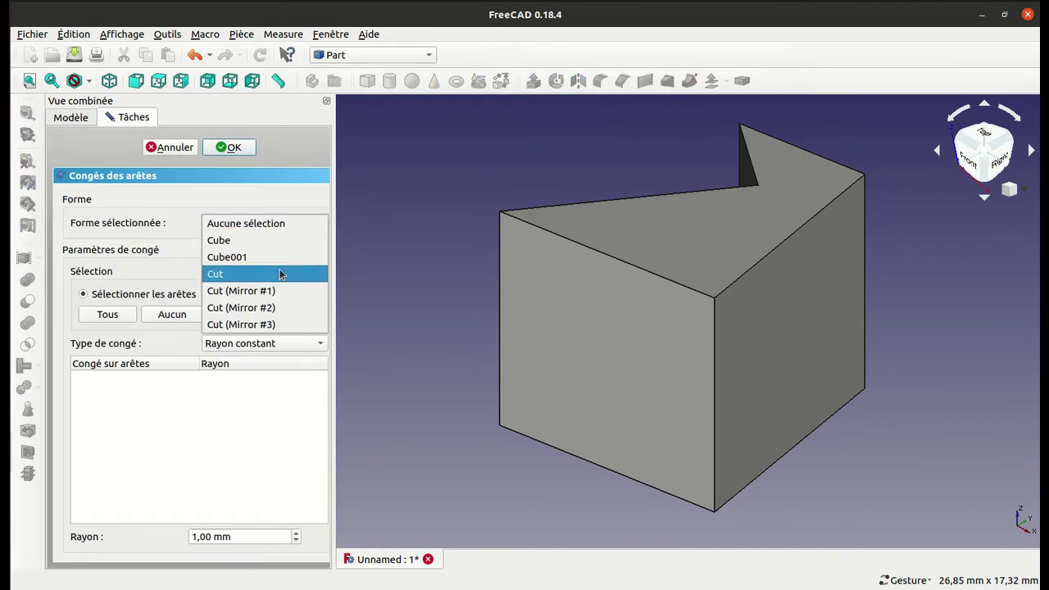
left_click(284, 323)
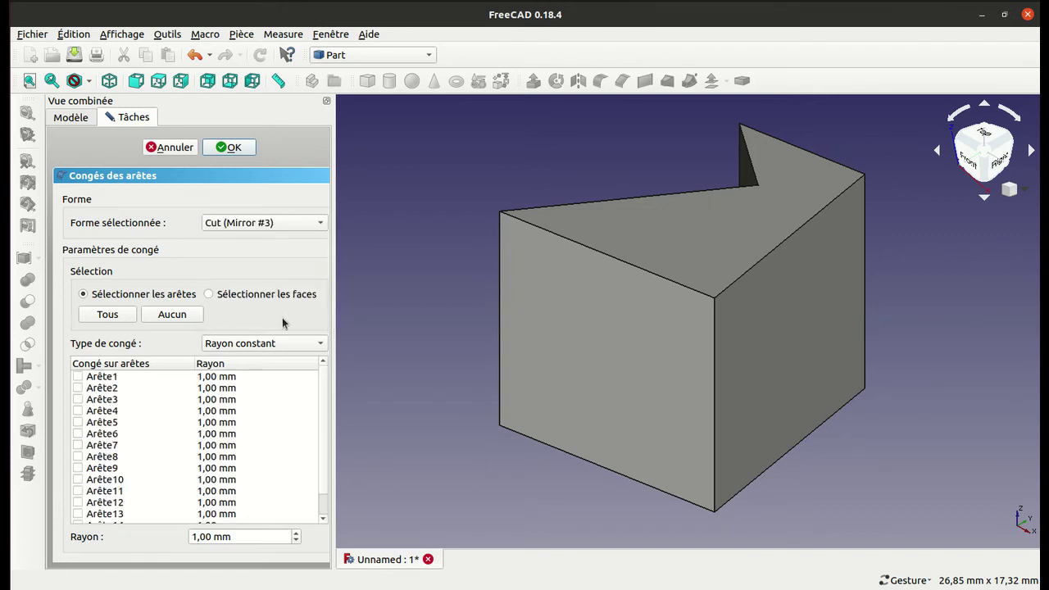
- Try edge and face selections on the block, then clear all chosen fillet edges
left_click(499, 287)
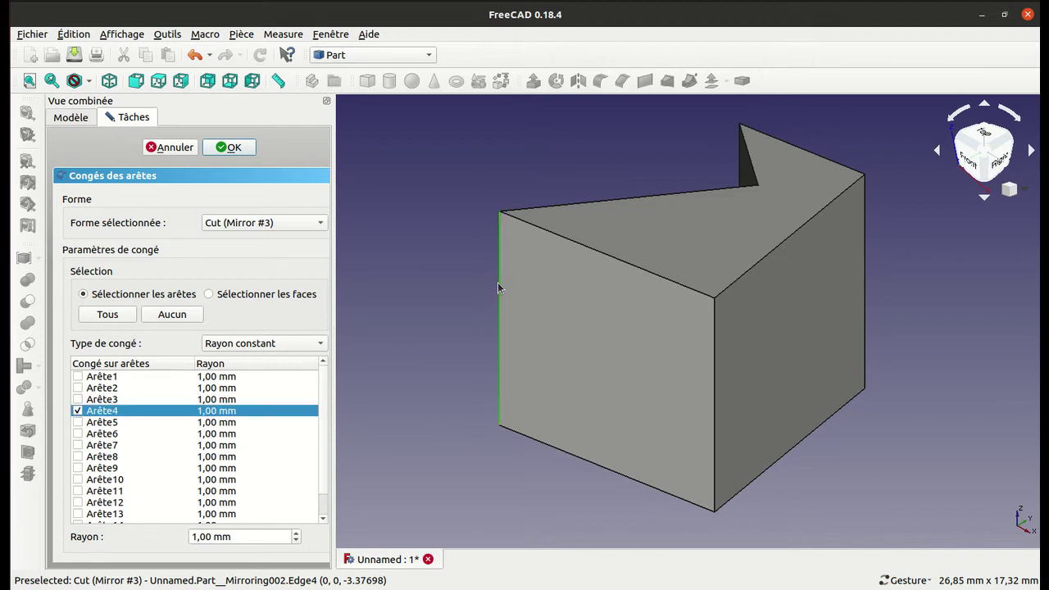
left_click(295, 297)
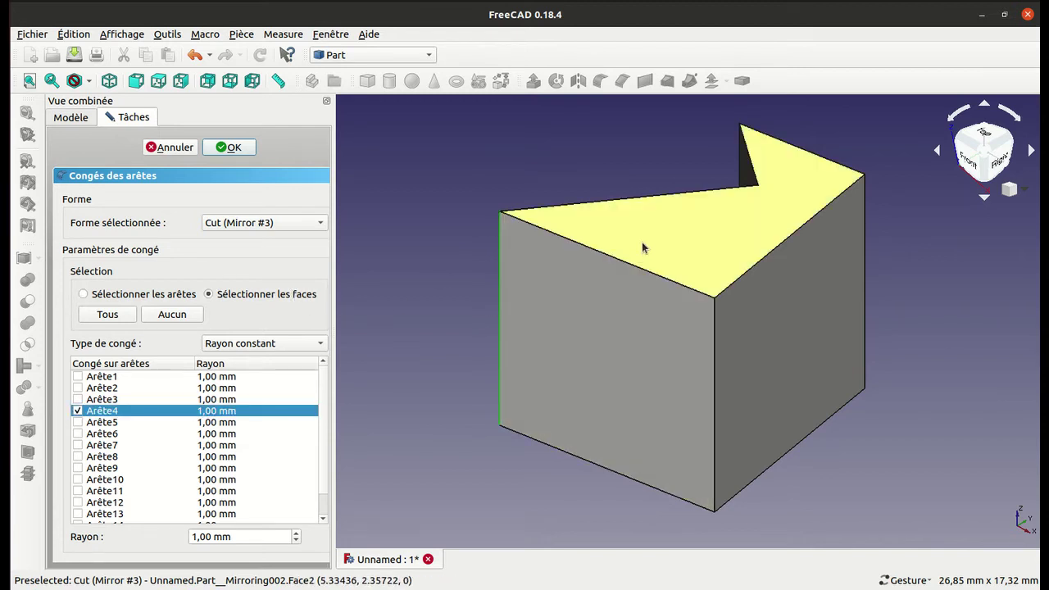
left_click(641, 242)
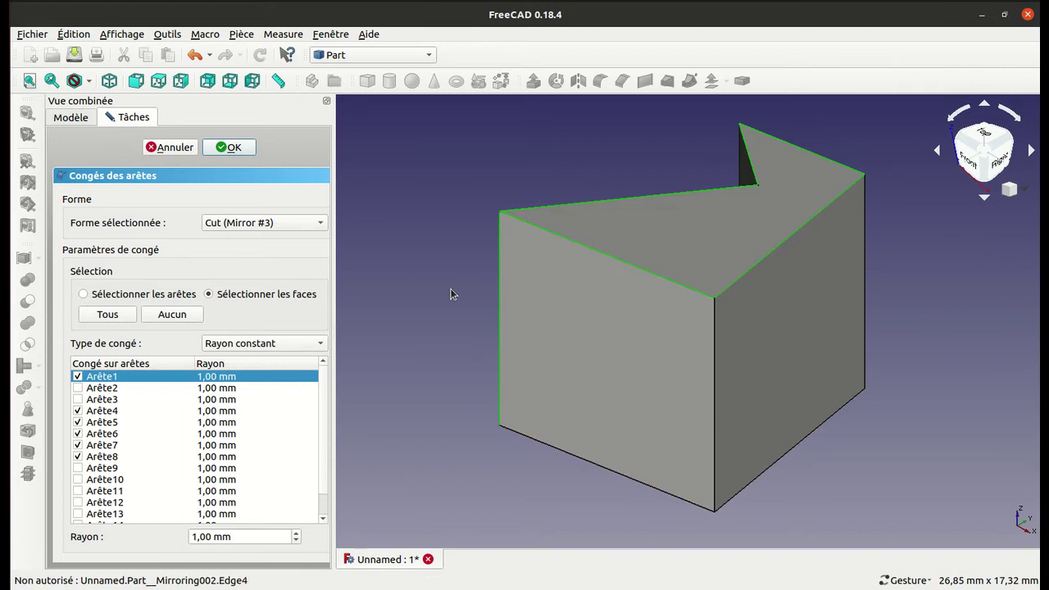
left_click(131, 300)
left_click(668, 278)
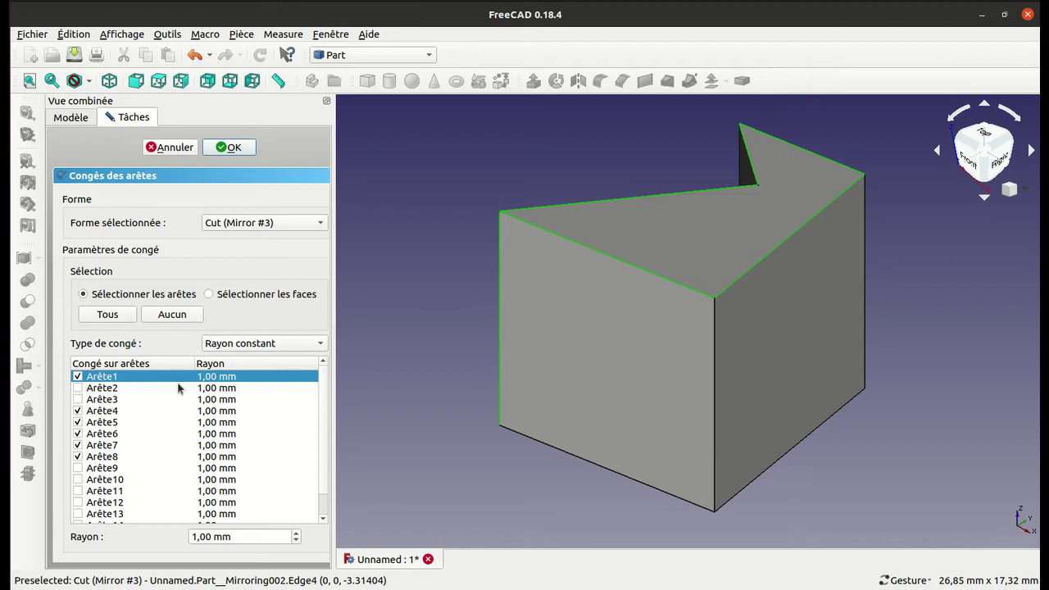
left_click(78, 410)
left_click(210, 294)
left_click(549, 347)
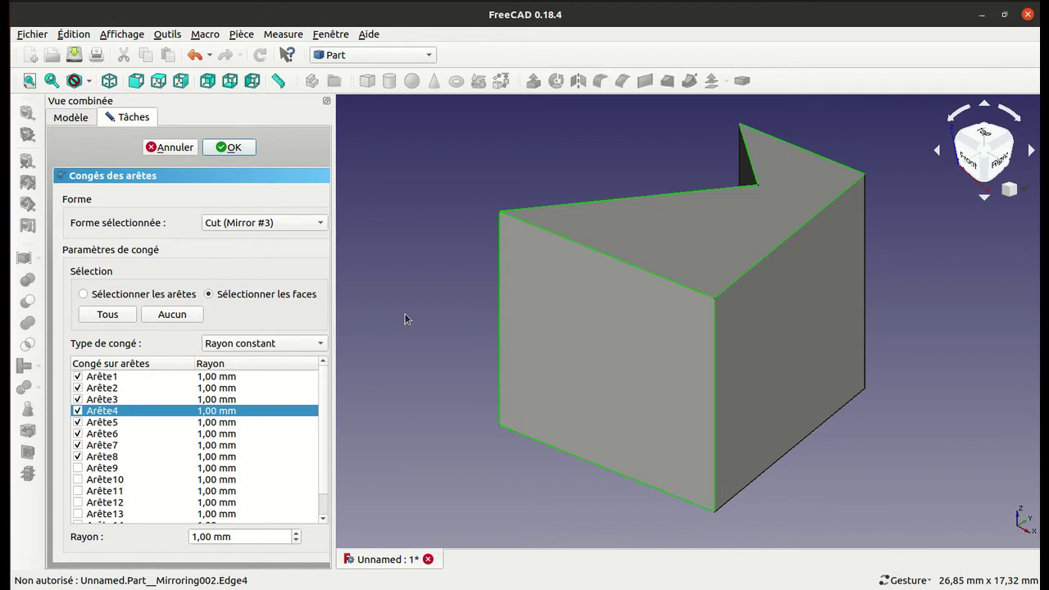
left_click(165, 315)
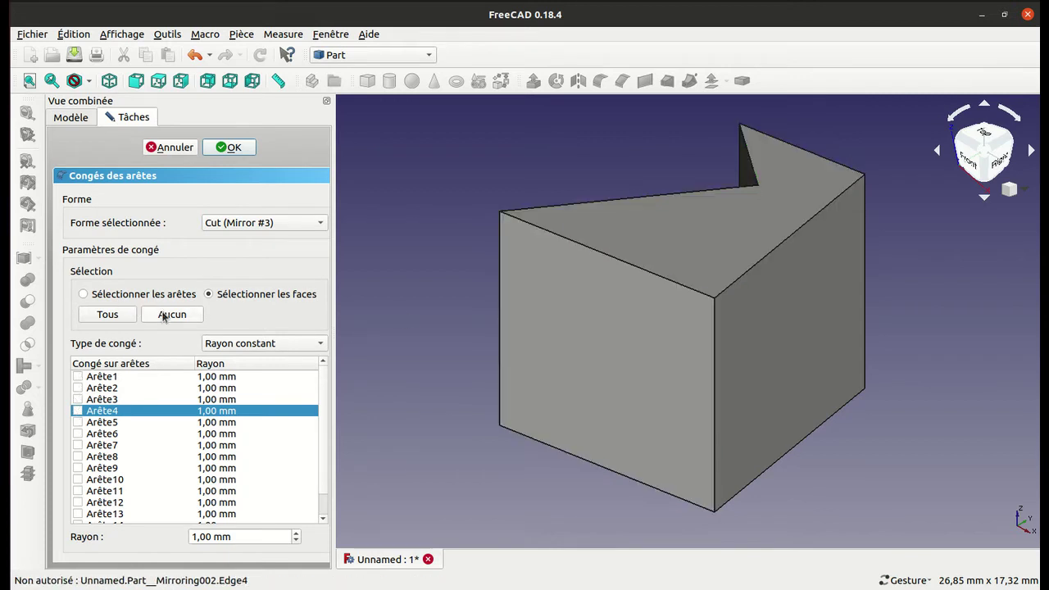
- Select the top and front faces' edges for filleting, leaving out Arête1
left_click(83, 294)
left_click(616, 264)
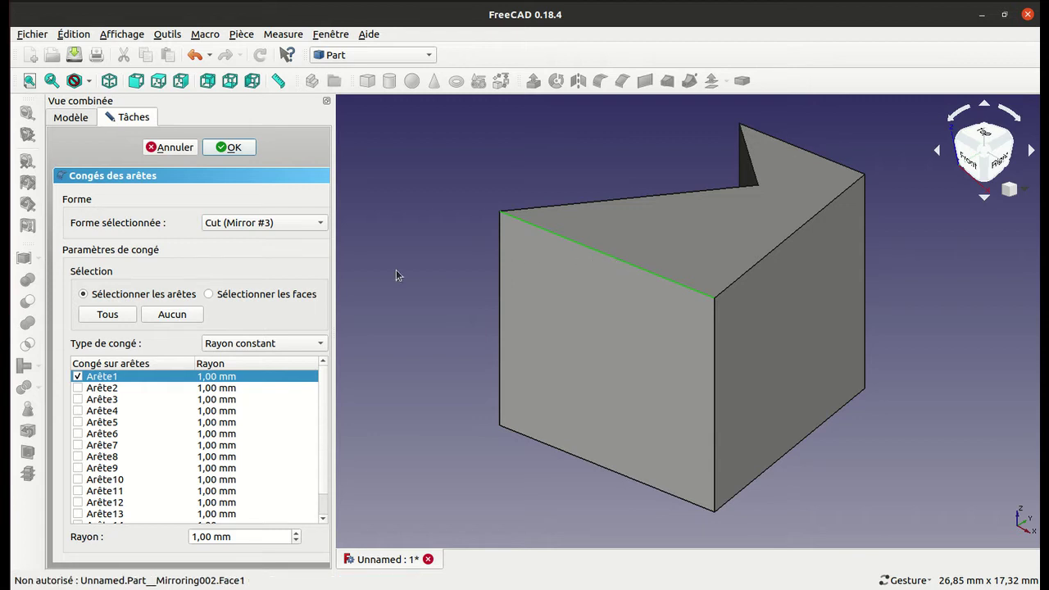
left_click(277, 295)
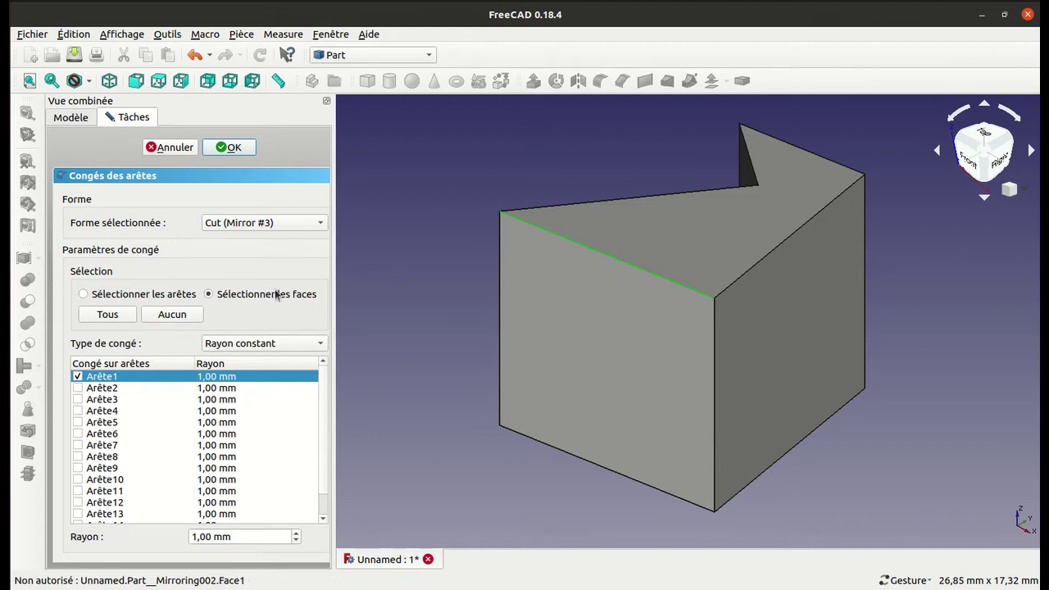
left_click(607, 228)
left_click(560, 308)
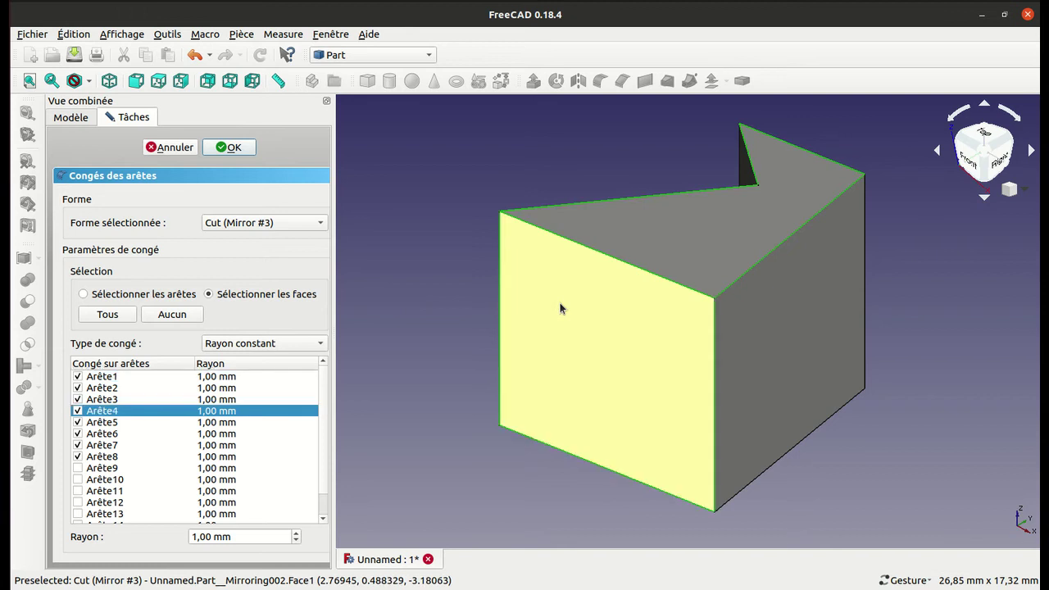
left_click(78, 378)
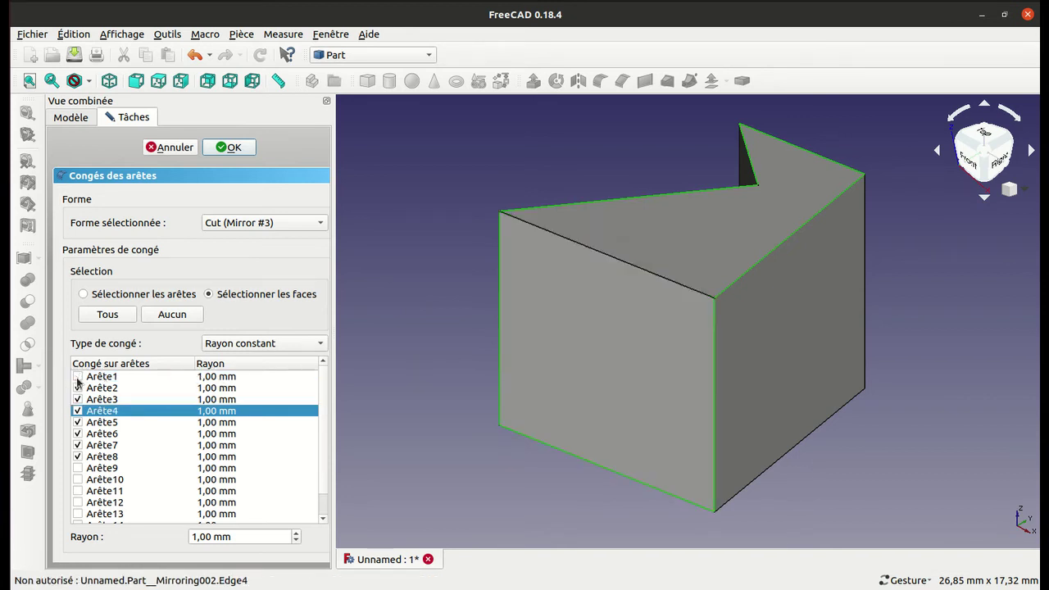
- Make the fillet a variable radius starting at 0,50 mm and create it
left_click(277, 345)
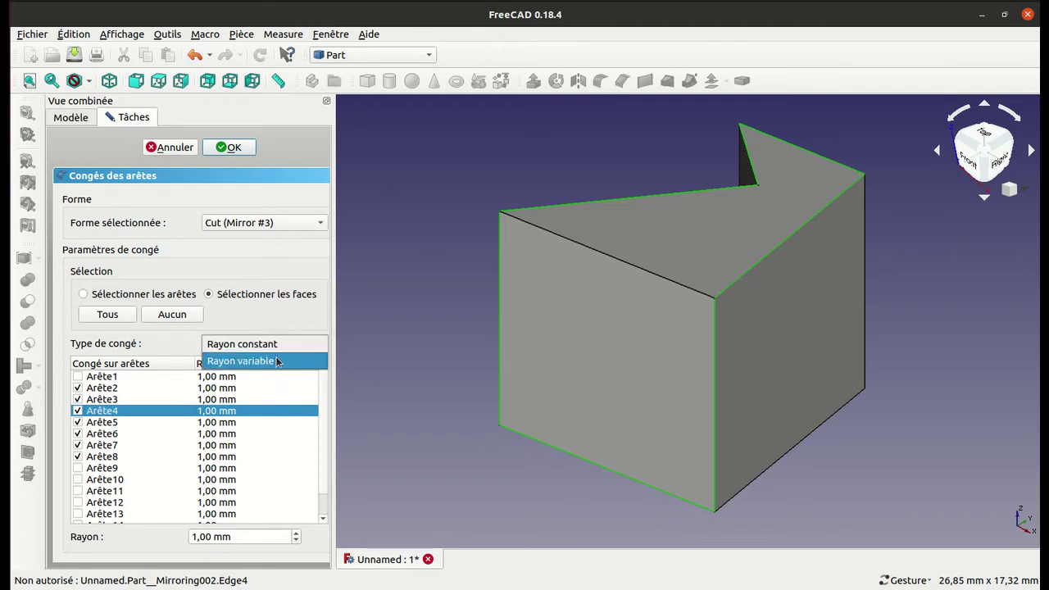
left_click(278, 360)
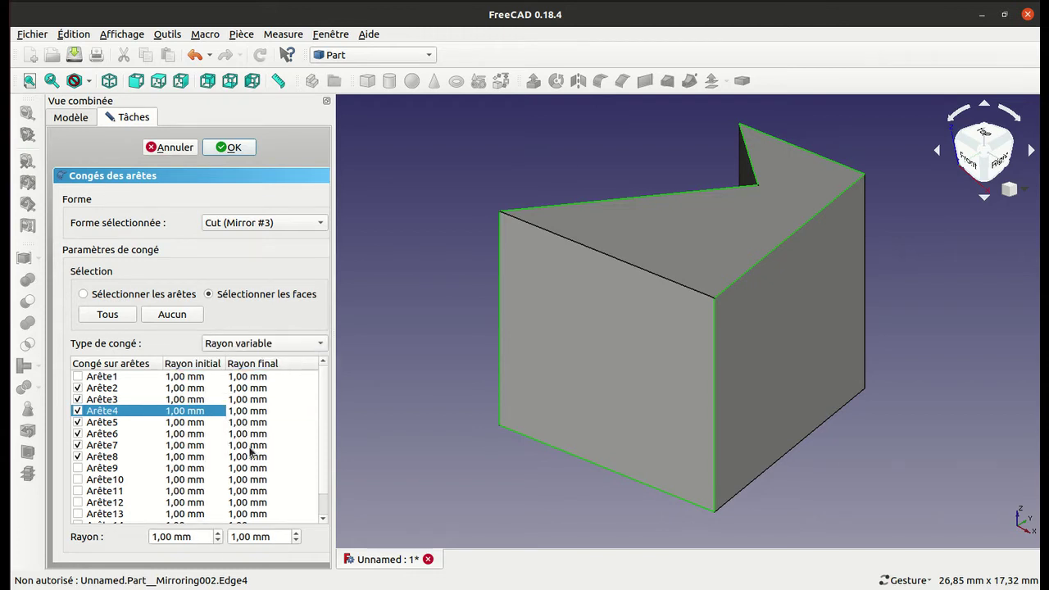
left_click(168, 537)
key("Left")
key("Left")
key("BackSpace")
type("0")
key("Right")
key("Delete")
key("Delete")
type("7")
key("Return")
key("Down")
key("Down")
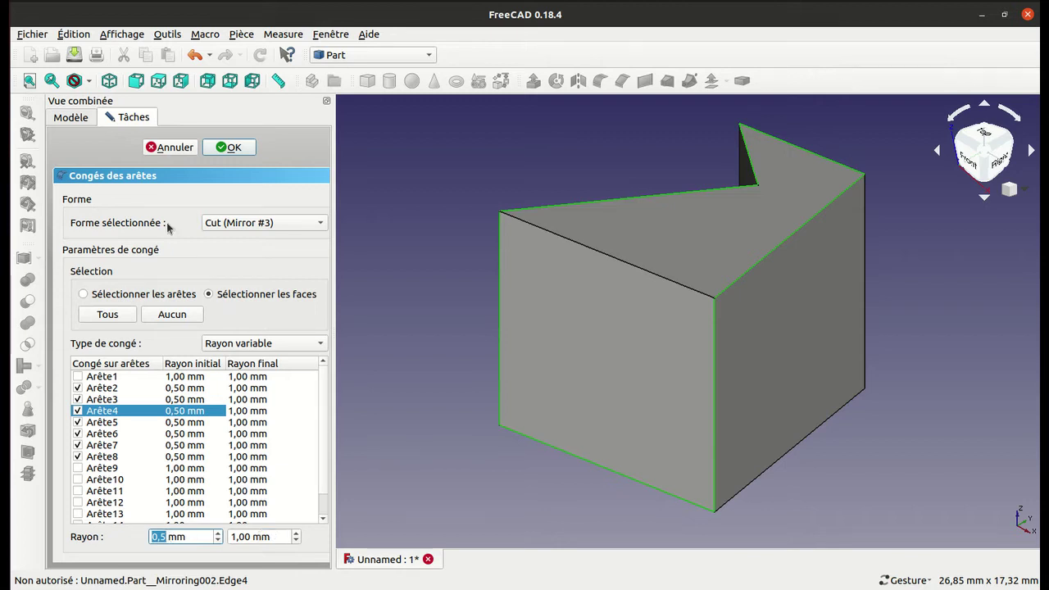
left_click(217, 146)
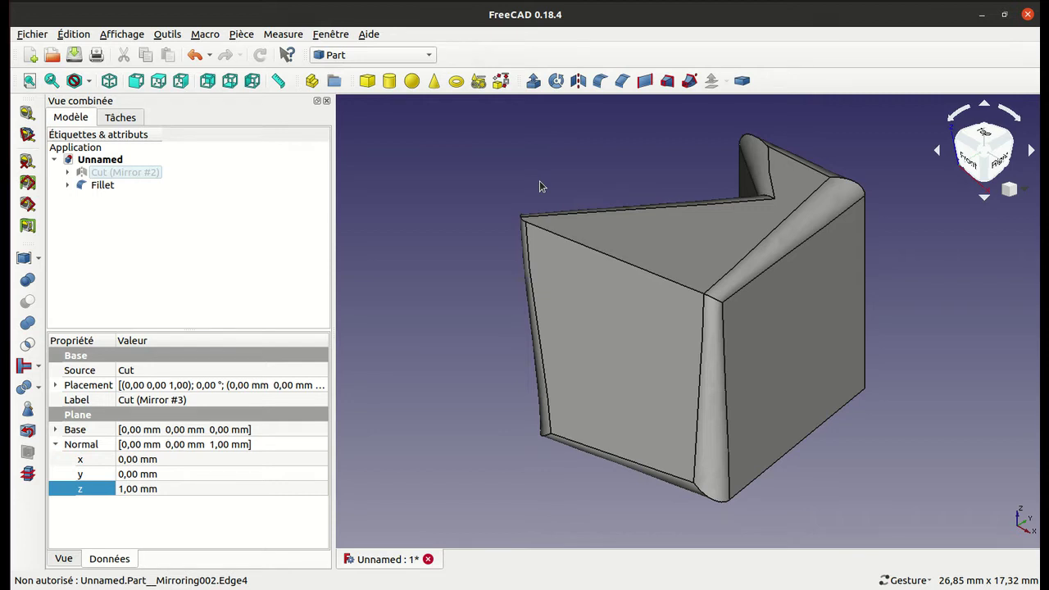
- Orbit the model to inspect the tapering fillets from two sides
mouse_move(540, 189)
left_mouse_down()
mouse_move(659, 259)
mouse_move(745, 274)
mouse_move(704, 296)
mouse_move(632, 290)
mouse_move(541, 358)
mouse_move(450, 340)
mouse_move(482, 281)
mouse_move(508, 278)
mouse_move(628, 200)
mouse_move(647, 224)
mouse_move(609, 206)
mouse_move(729, 219)
left_mouse_up()
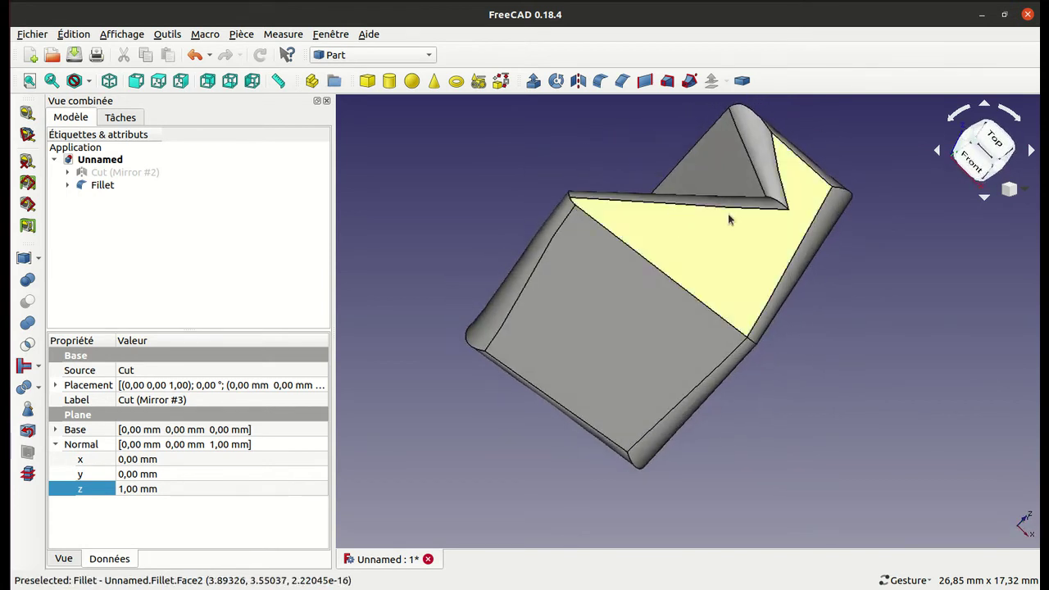
mouse_move(878, 286)
left_mouse_down()
mouse_move(847, 257)
mouse_move(793, 244)
left_mouse_up()
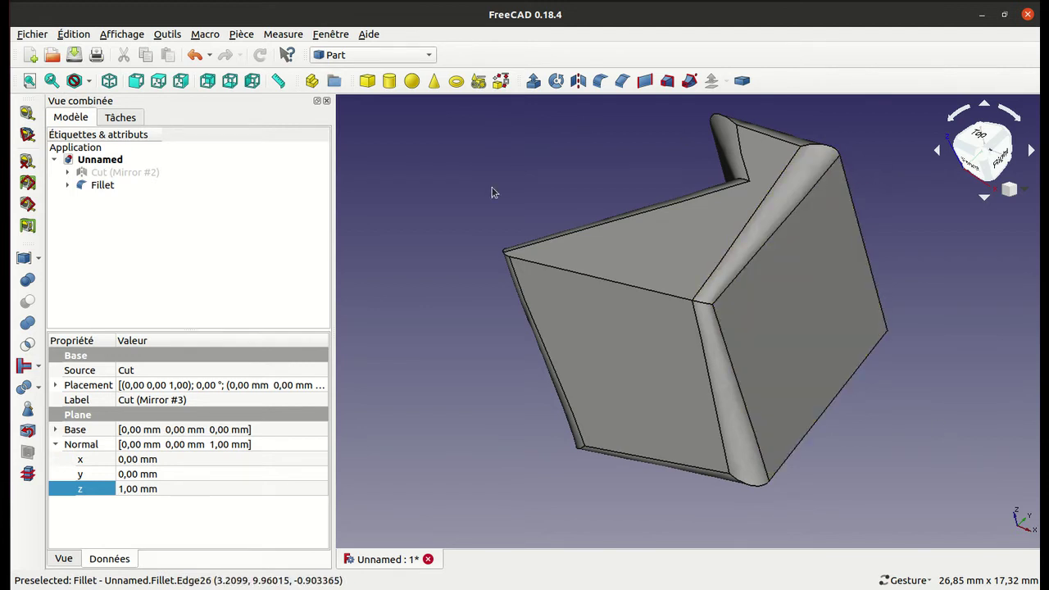
- Reopen the Fillet and switch it back to a constant radius
double_click(98, 185)
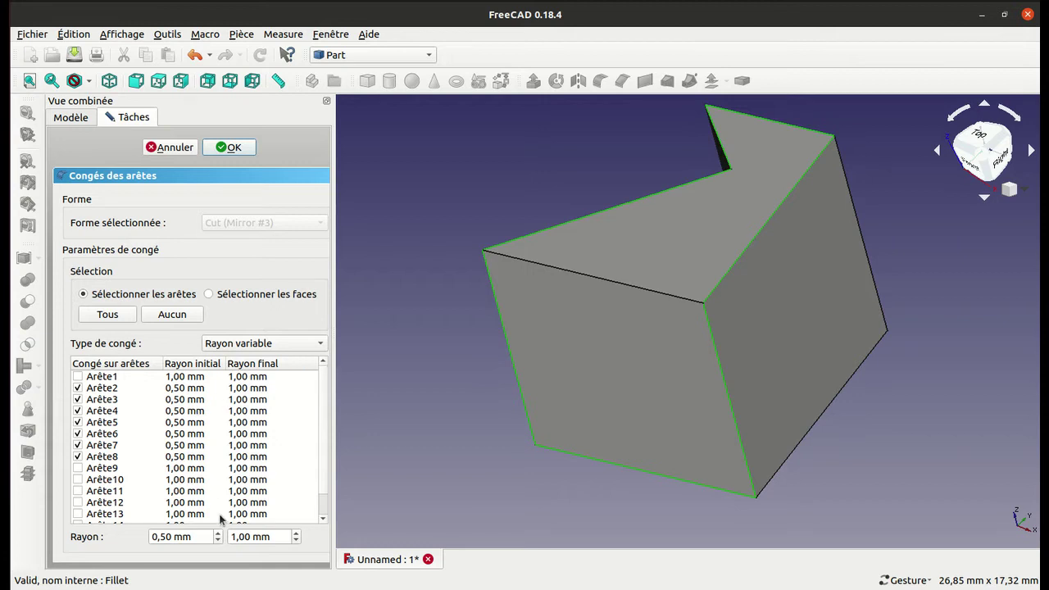
left_click(242, 344)
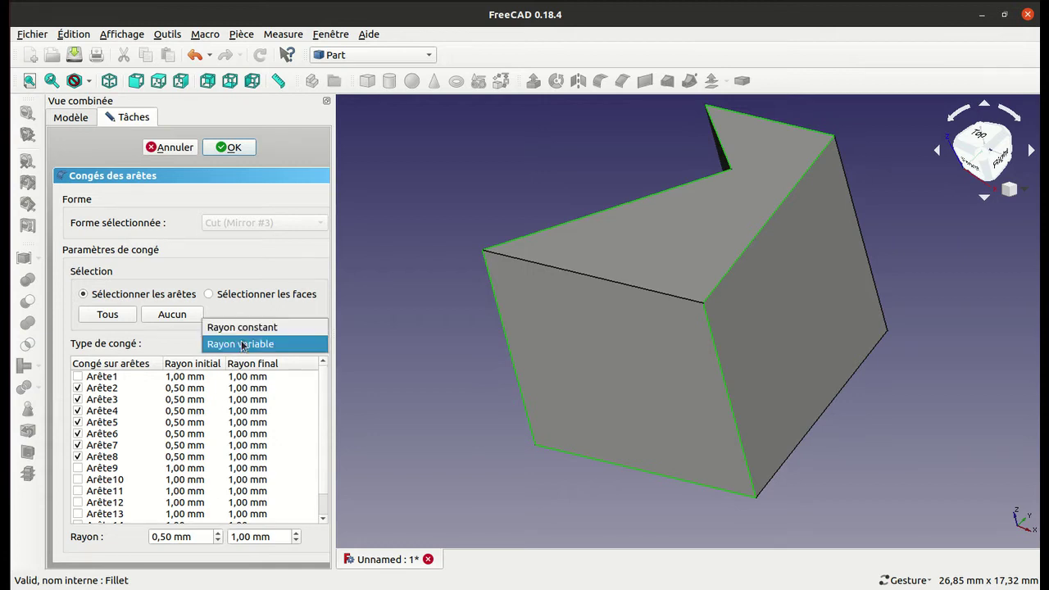
left_click(240, 328)
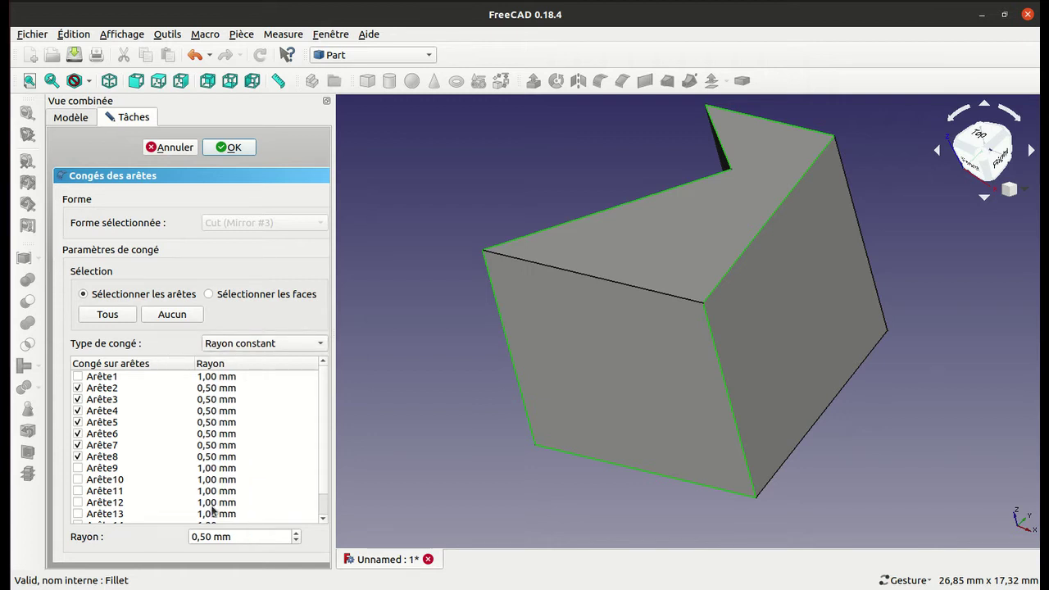
left_click(205, 536)
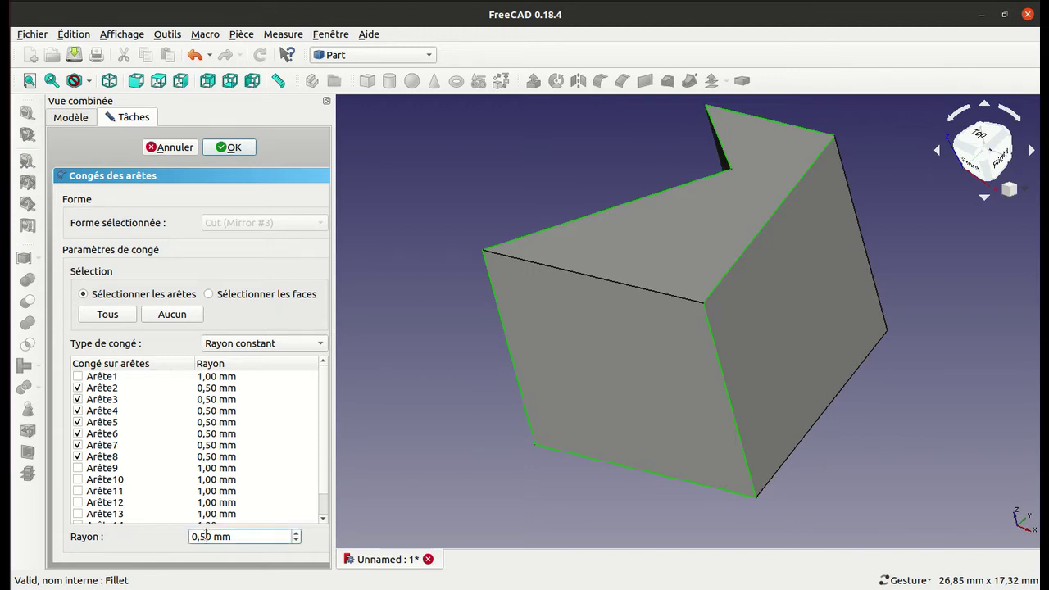
scroll(204, 534, "up", 2)
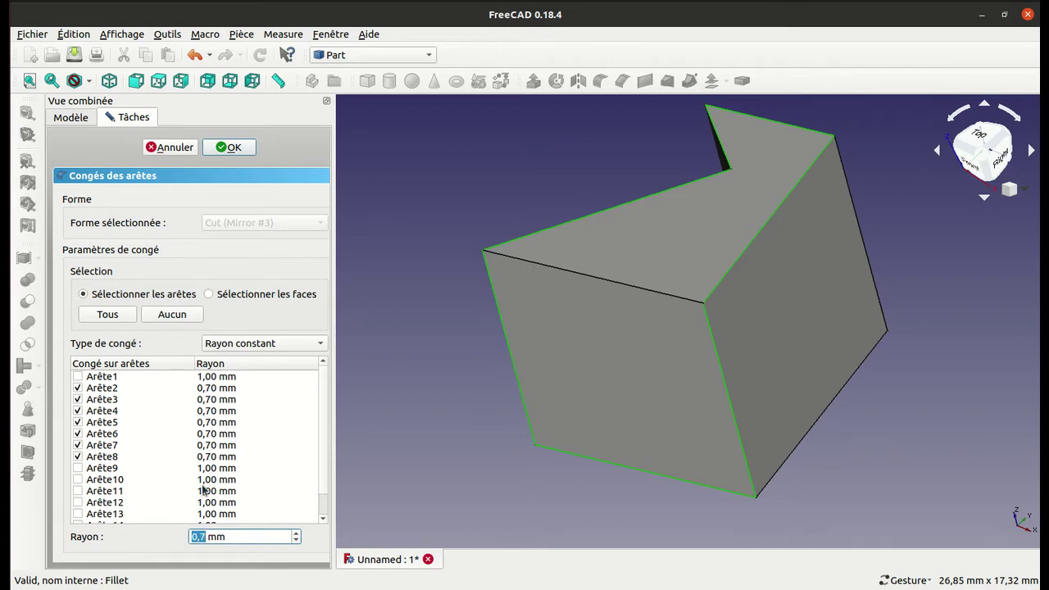
- Set Arête7's fillet radius to 0,5 mm and apply the fillet
left_click(208, 446)
double_click(207, 447)
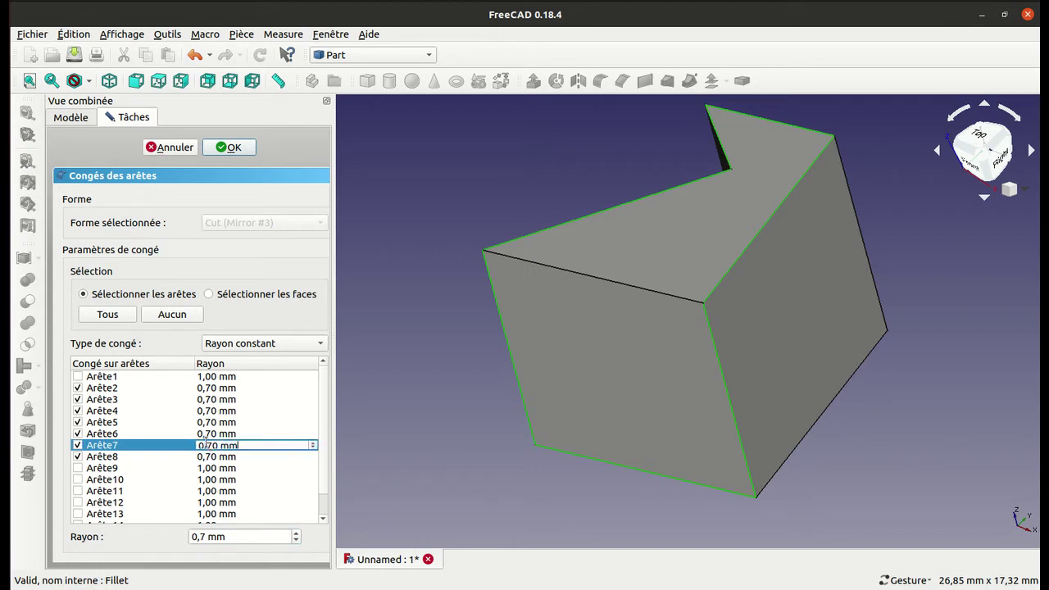
double_click(208, 445)
type("5")
left_click(218, 149)
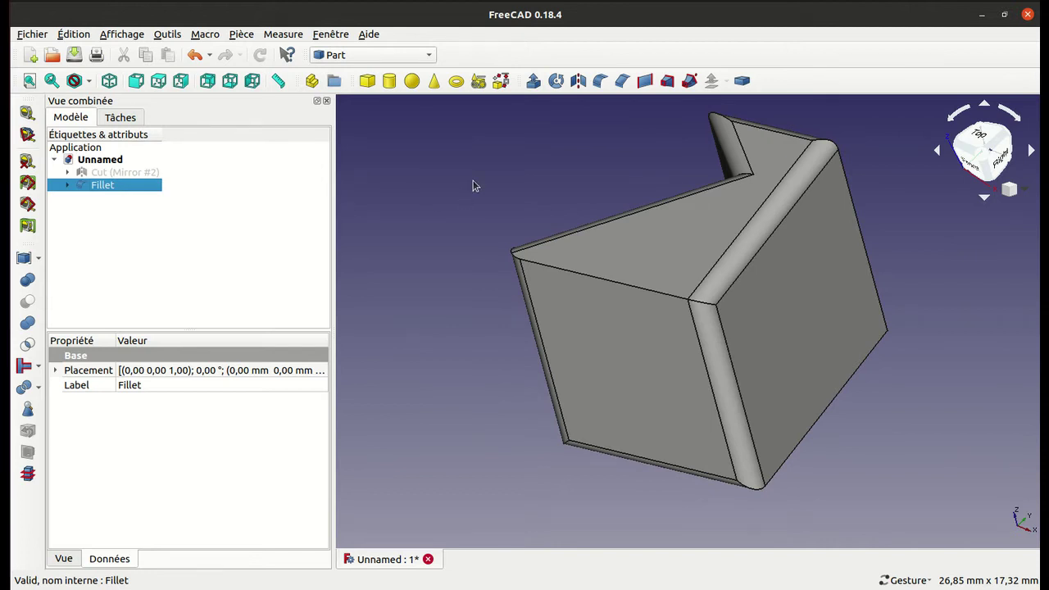
mouse_move(464, 180)
left_mouse_down()
mouse_move(577, 262)
mouse_move(577, 209)
mouse_move(476, 274)
mouse_move(485, 337)
mouse_move(530, 376)
mouse_move(477, 398)
left_mouse_up()
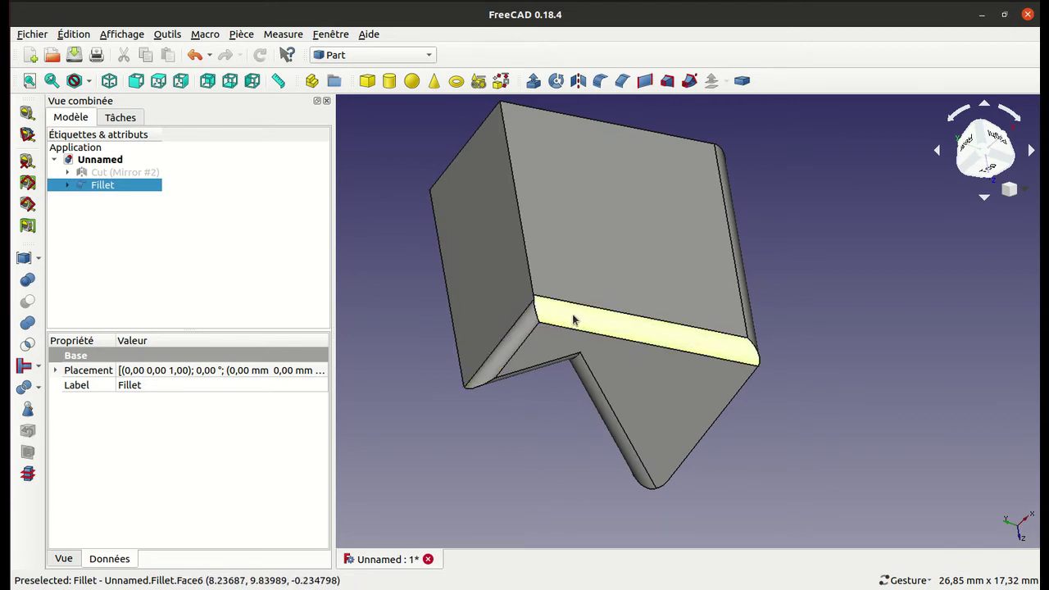
mouse_move(790, 443)
left_mouse_down()
mouse_move(811, 344)
mouse_move(808, 270)
mouse_move(740, 207)
left_mouse_up()
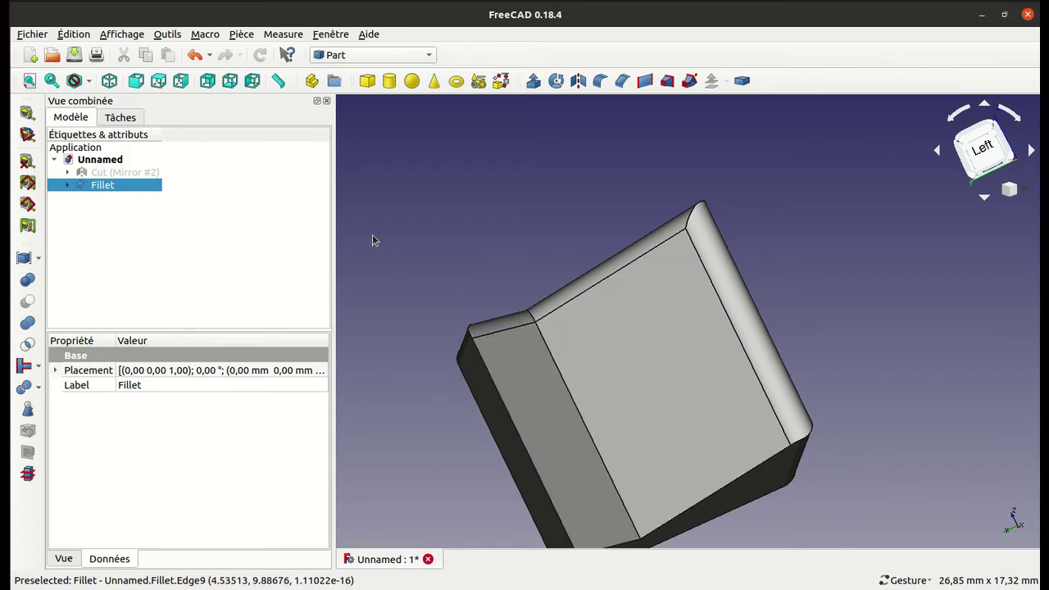
- Reopen the Fillet and add the middle notch edge Arête14 at 1,00 mm
left_click(104, 185)
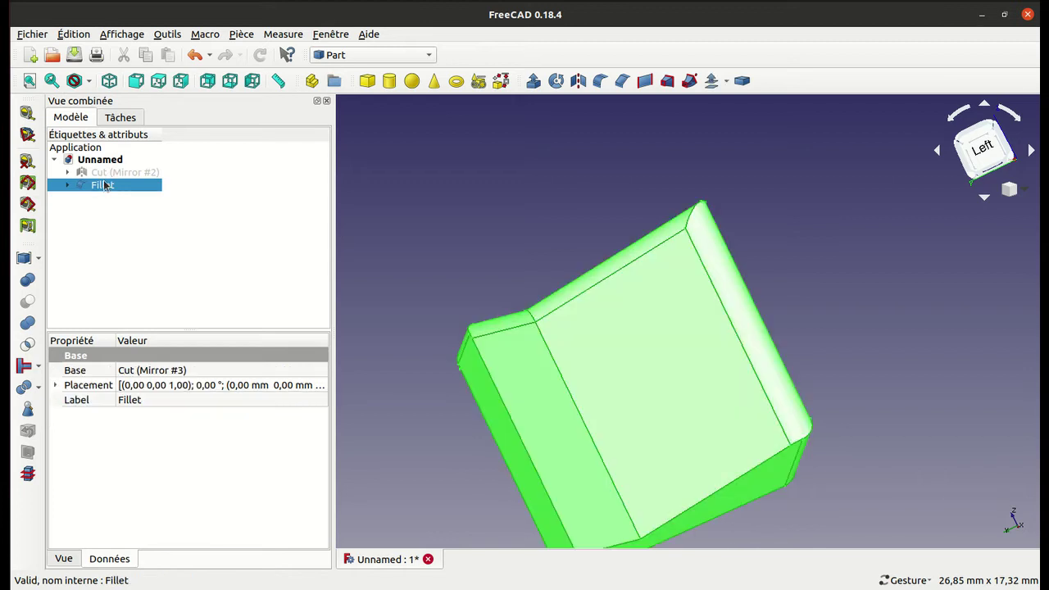
double_click(105, 185)
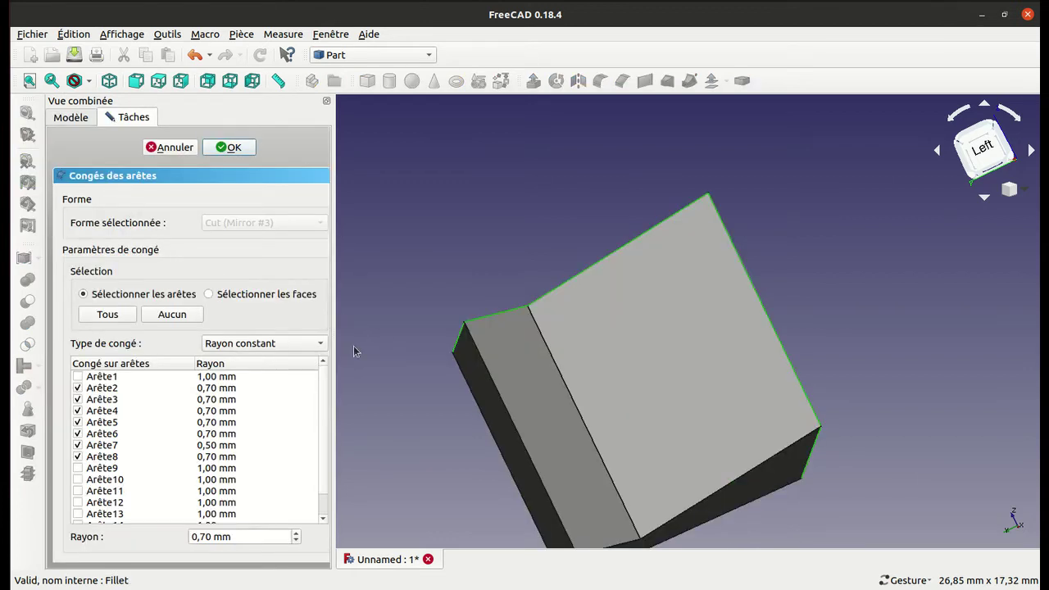
left_click(571, 394)
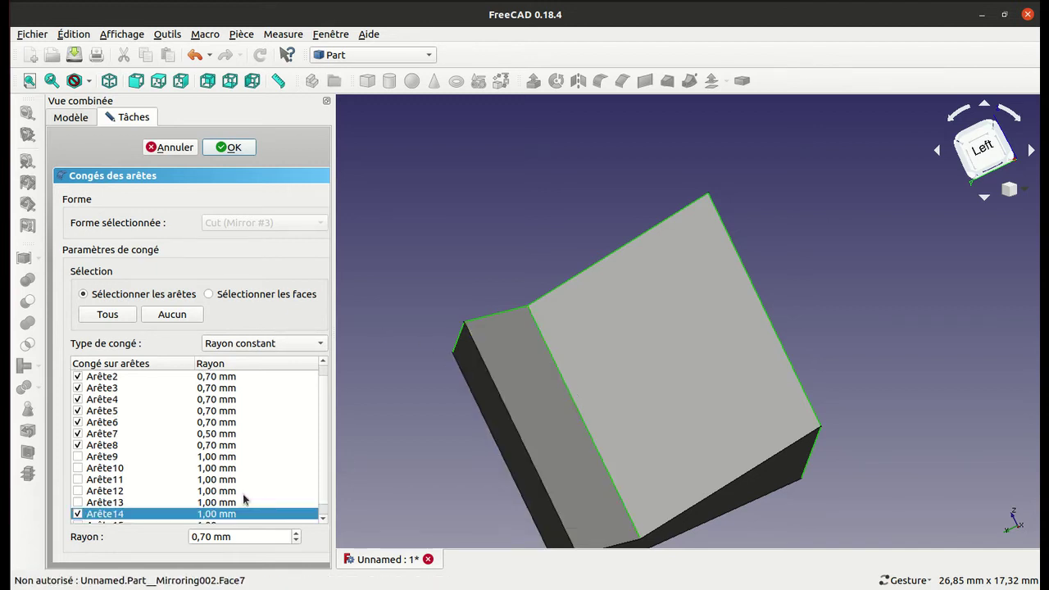
left_click(231, 145)
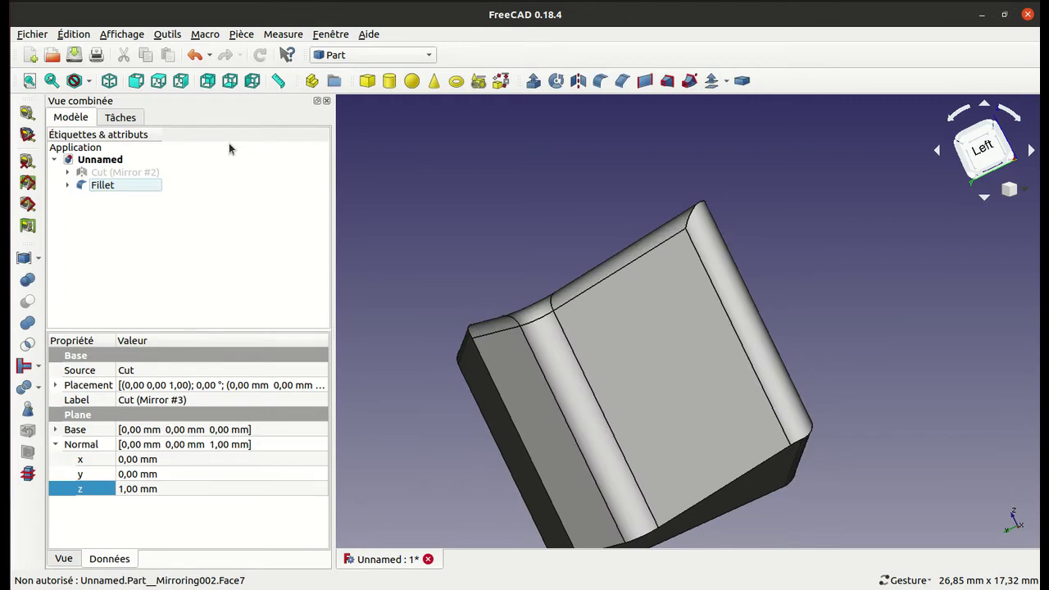
mouse_move(455, 187)
left_mouse_down()
mouse_move(529, 300)
mouse_move(407, 182)
left_mouse_up()
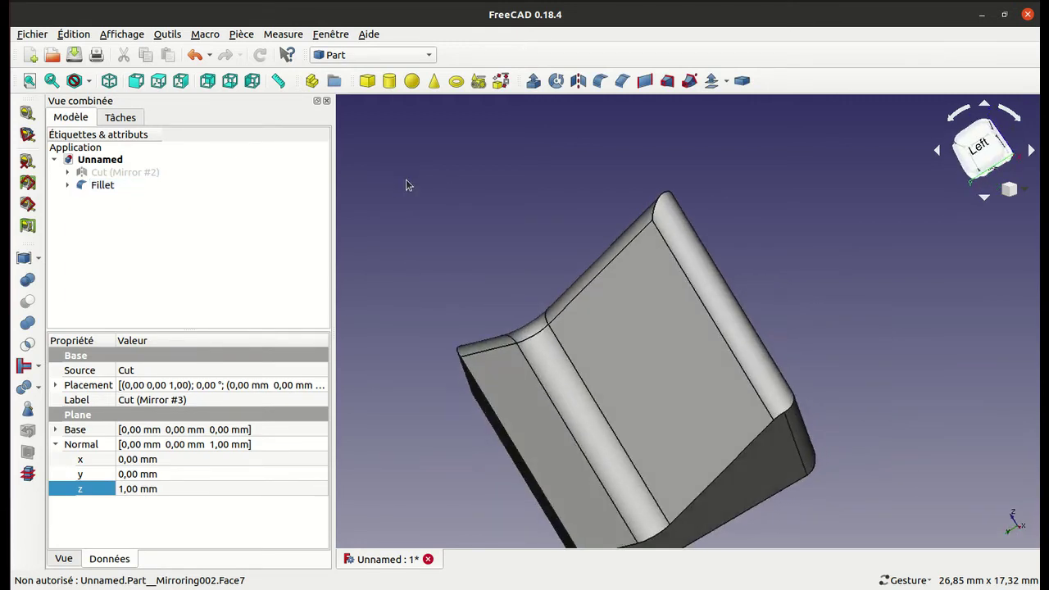
mouse_move(792, 227)
left_mouse_down()
mouse_move(750, 156)
mouse_move(803, 242)
left_mouse_up()
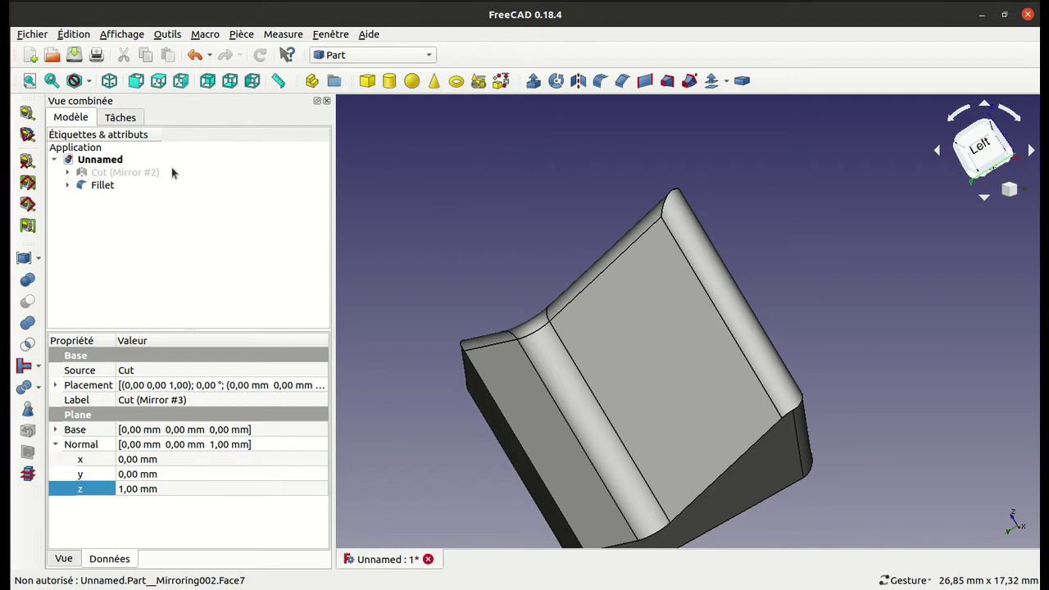
left_click(94, 189)
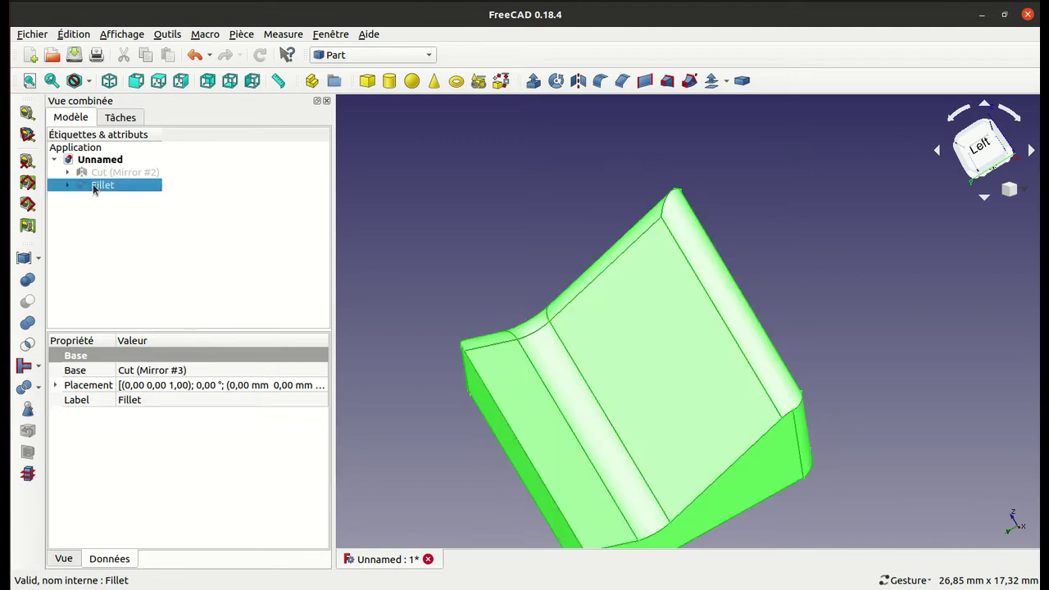
- Hide the Fillet result in the model tree
key("space")
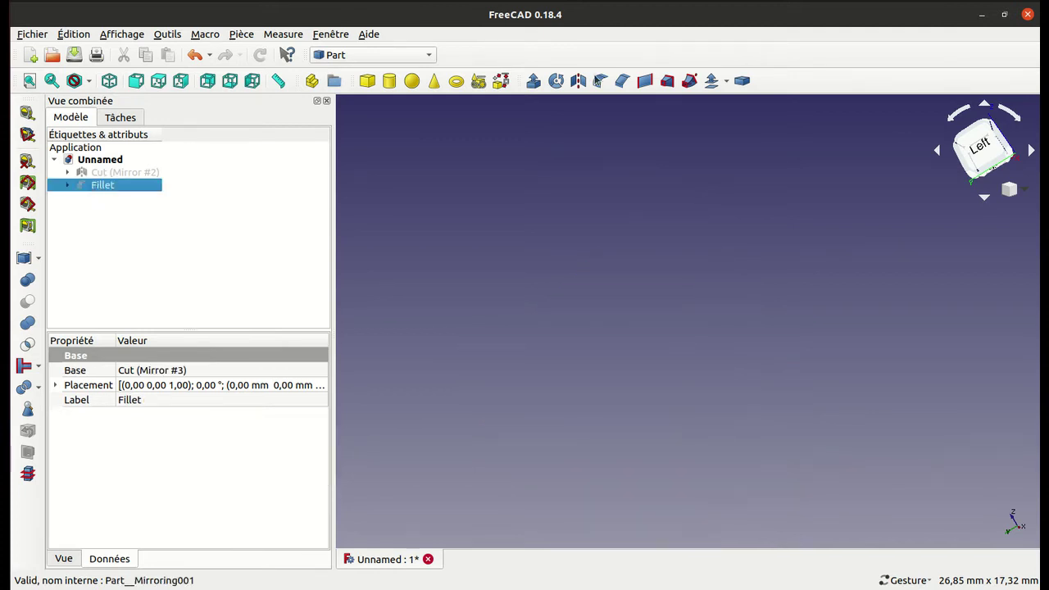
left_click(913, 16)
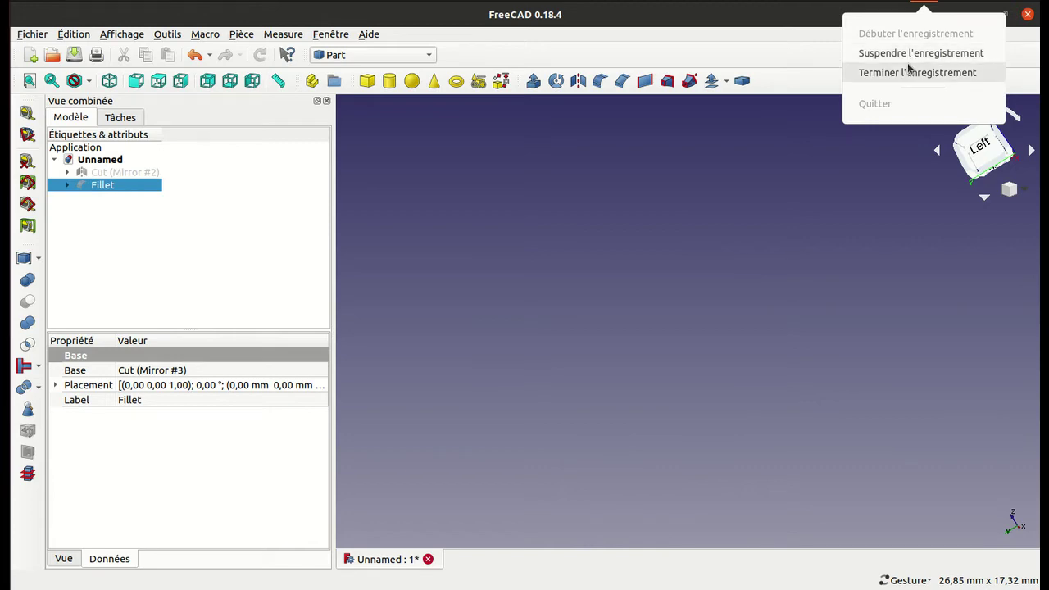
left_click(909, 72)
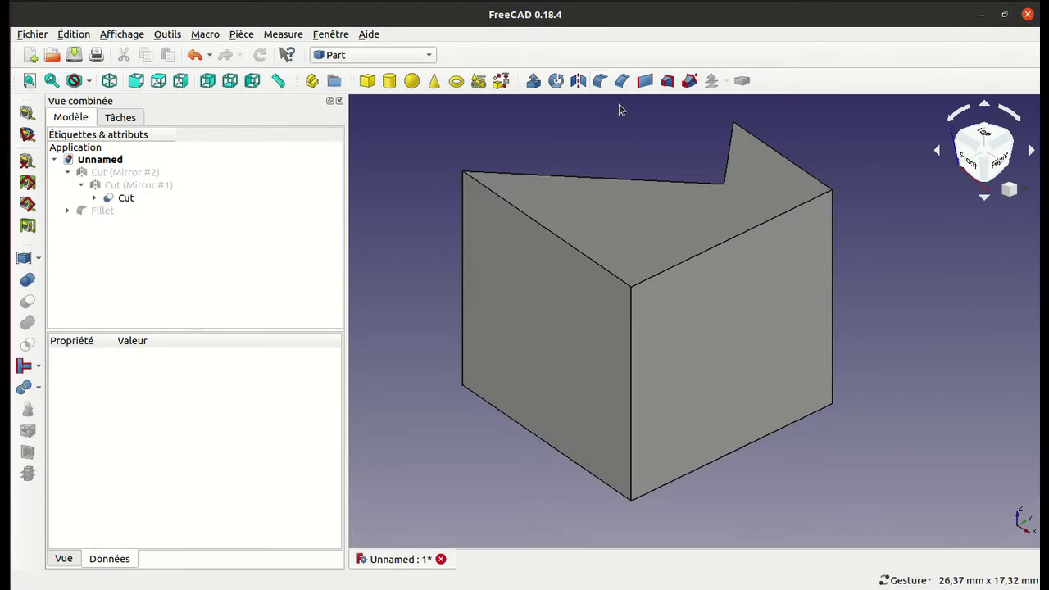
- Cancel the first chamfer attempt, then select the Cut solid and its top face
left_click(622, 80)
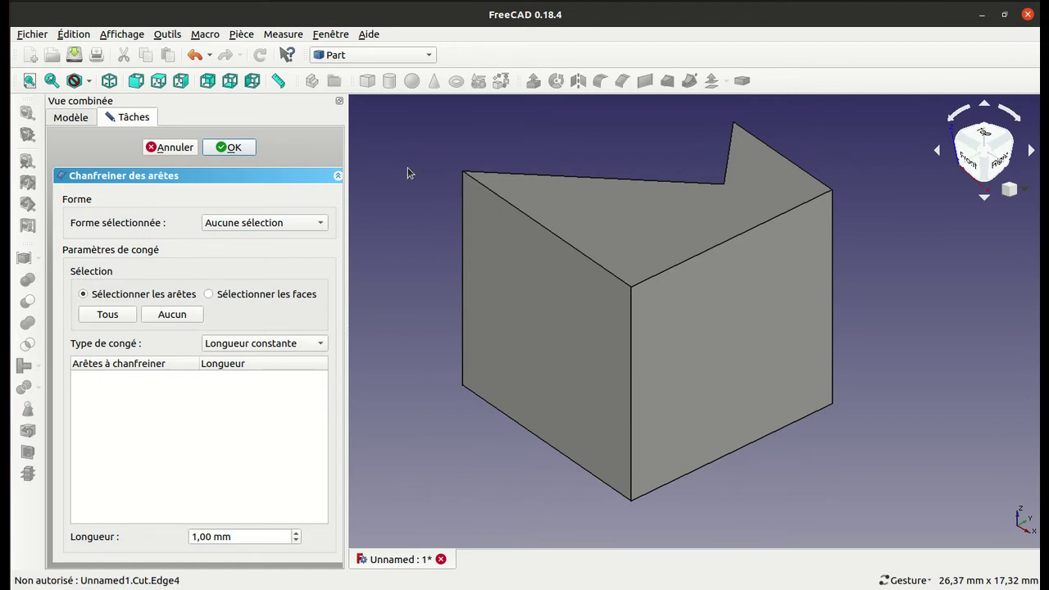
left_click(279, 225)
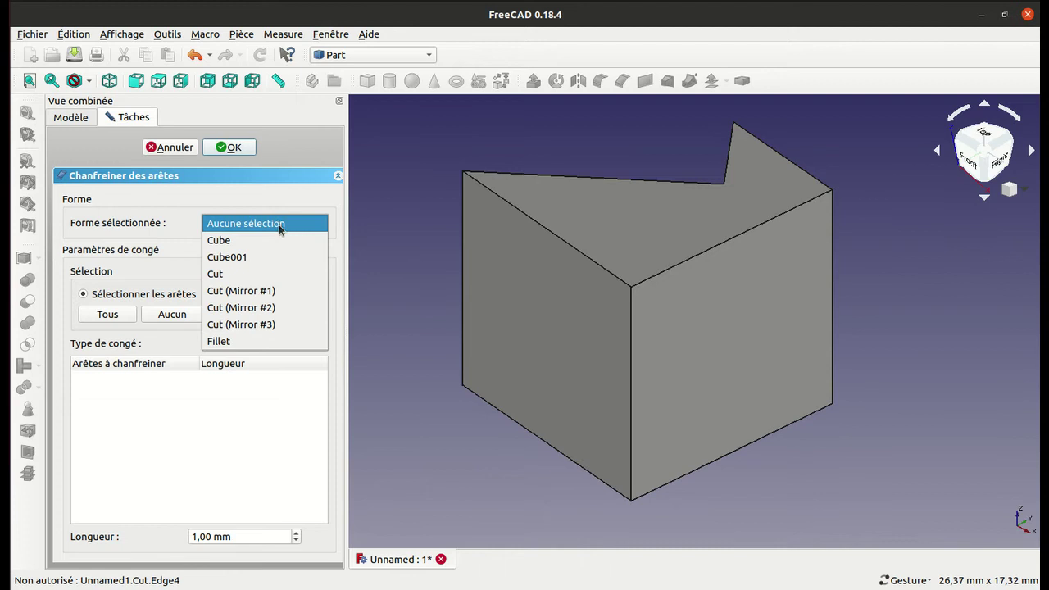
left_click(273, 223)
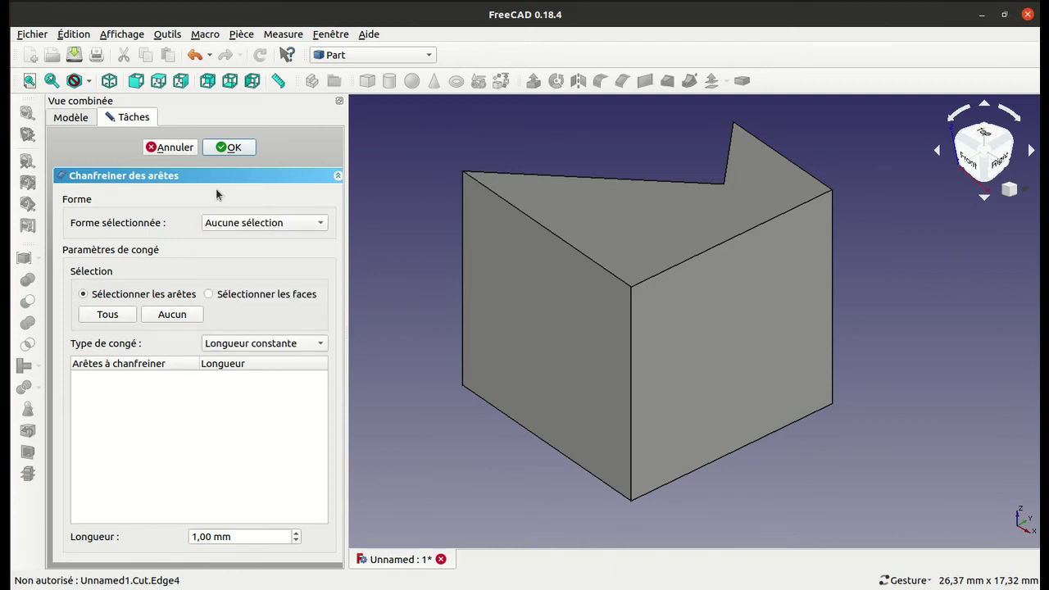
left_click(173, 149)
left_click(136, 200)
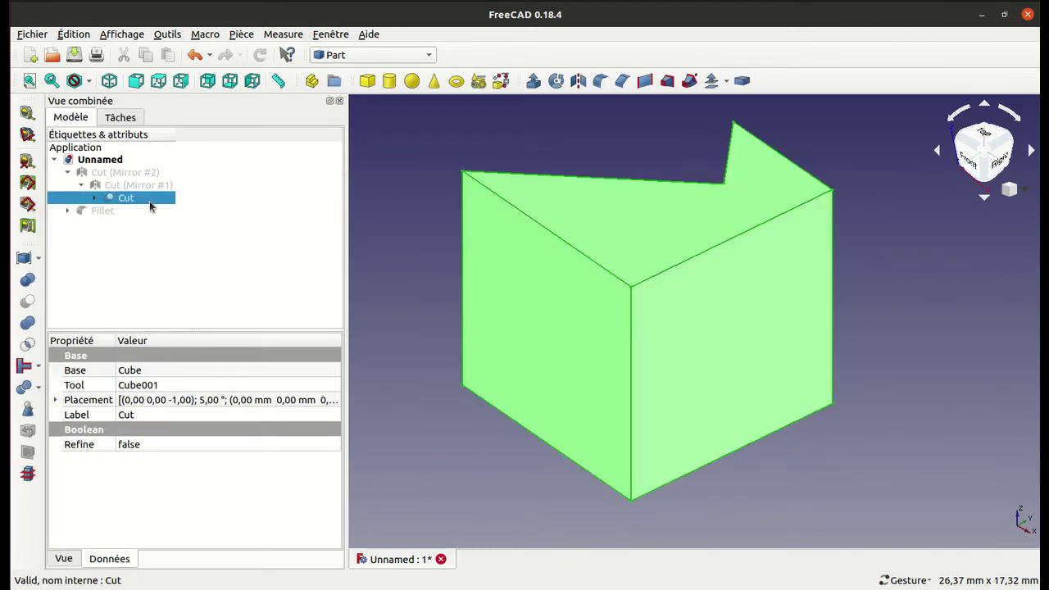
left_click(391, 220)
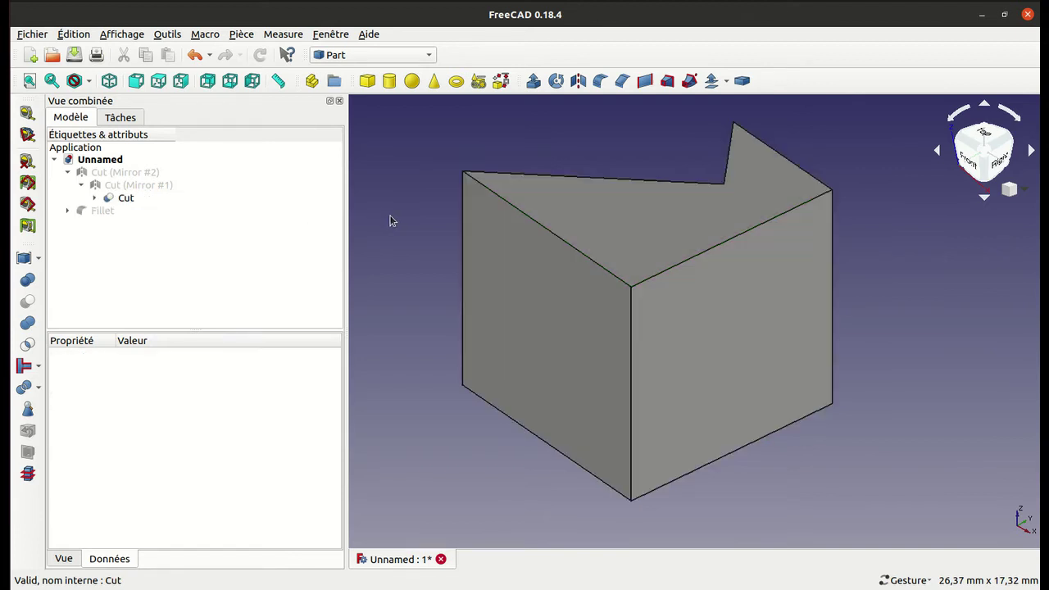
left_click(560, 201)
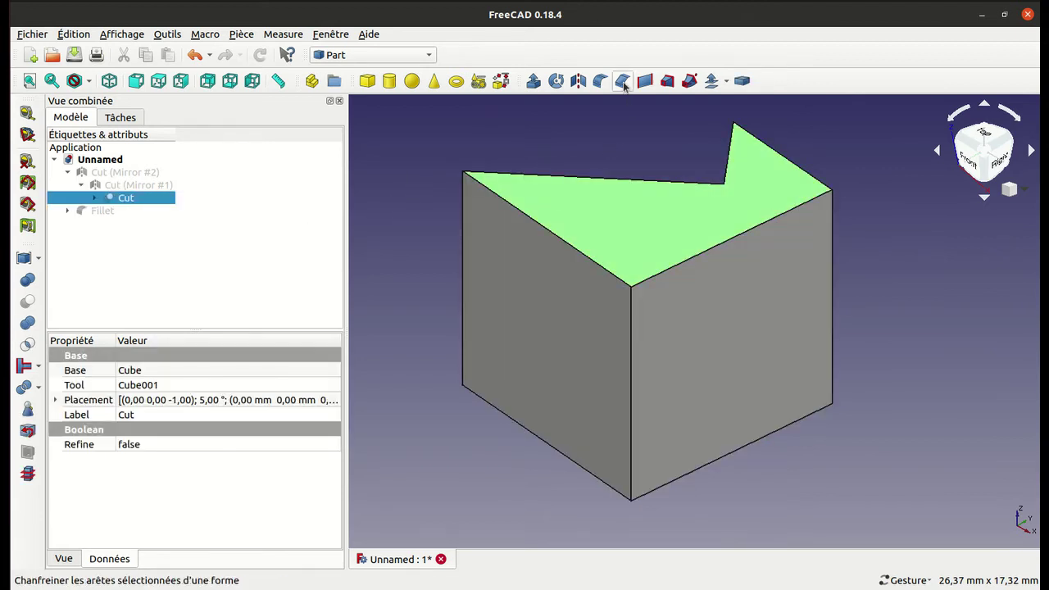
- Start a chamfer on Cut and add the edges of its left, right and top faces
left_click(622, 82)
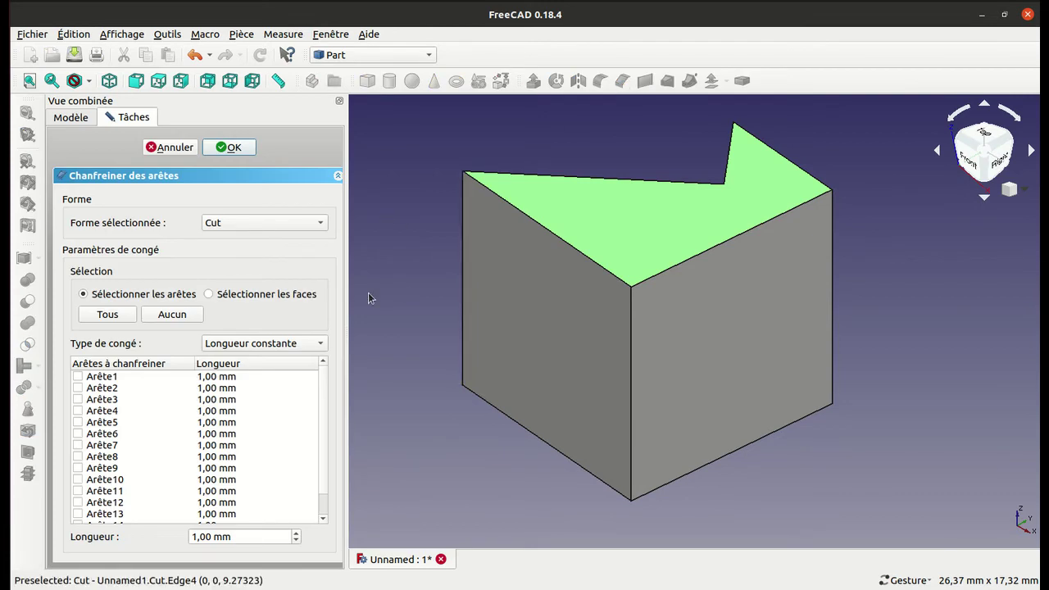
scroll(324, 403, "down", 1)
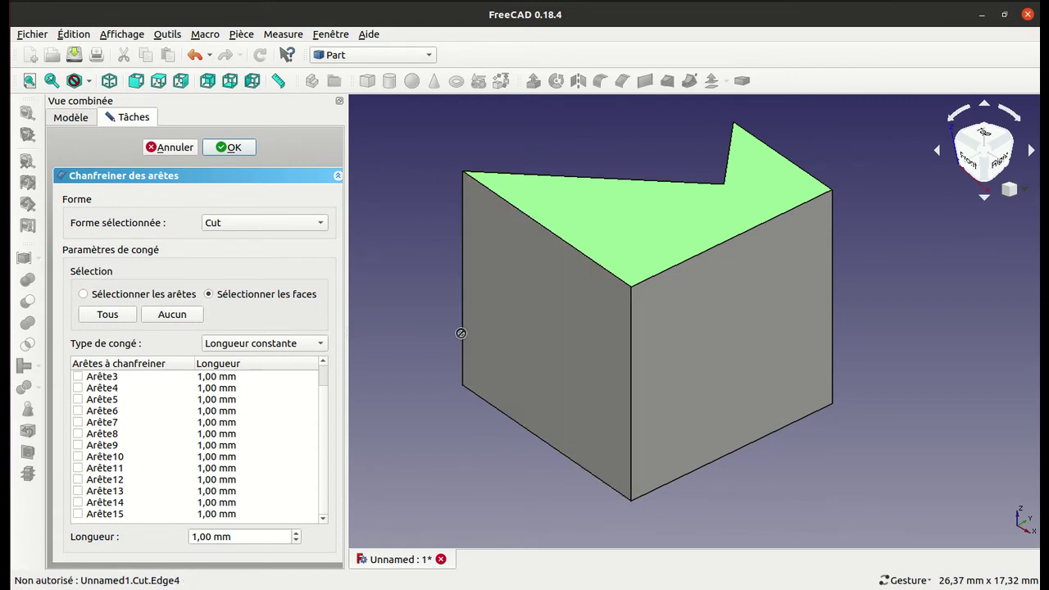
left_click(579, 338)
left_click(684, 351)
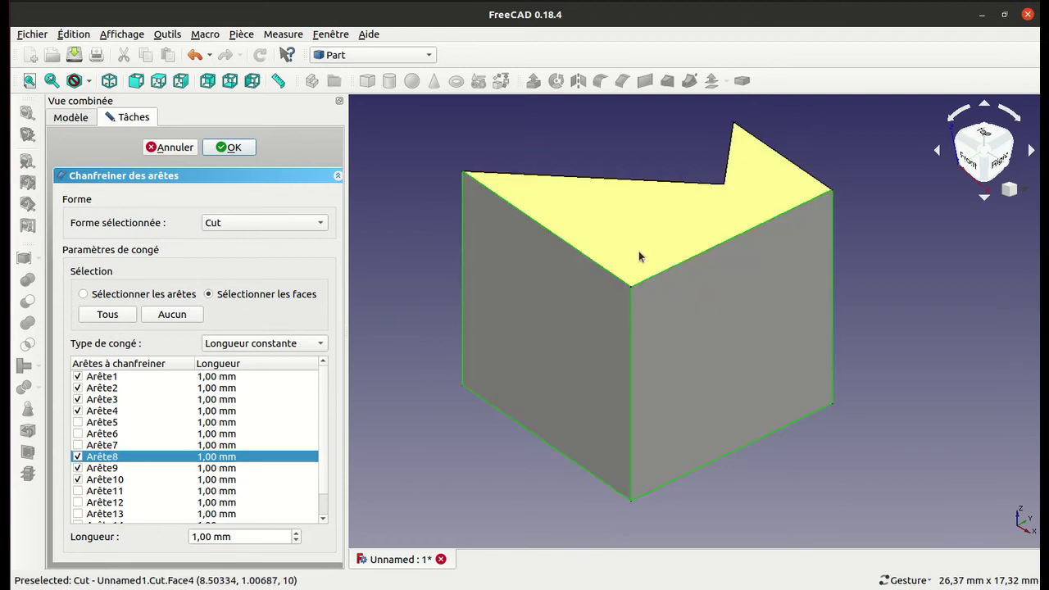
left_click(639, 256)
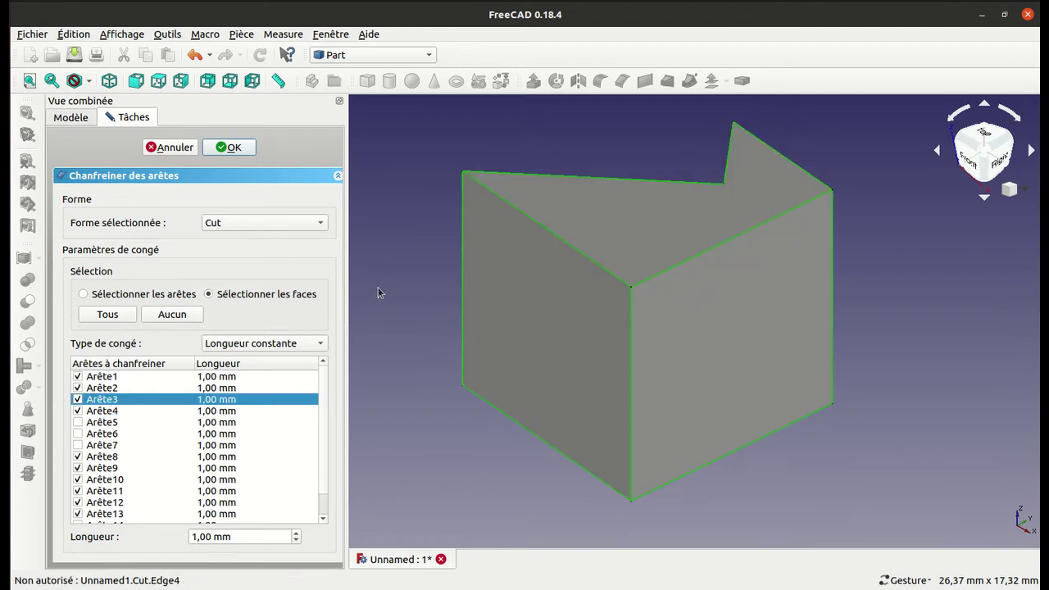
- Remove the front vertical edge from the chamfer and add the middle edge Arête14
left_click(188, 294)
left_click(632, 365)
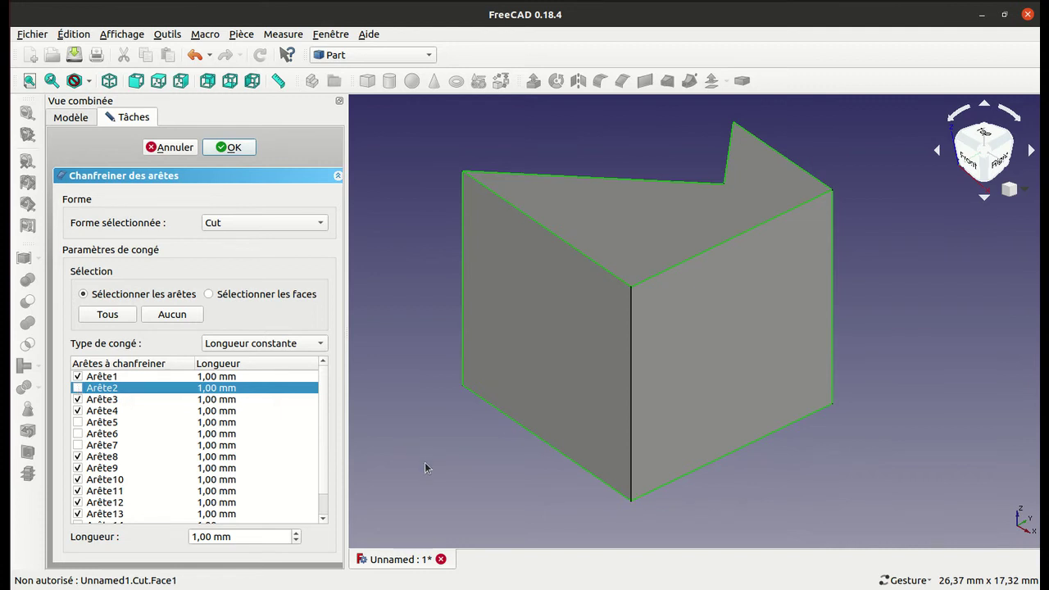
mouse_move(831, 468)
left_mouse_down()
mouse_move(562, 456)
mouse_move(544, 417)
left_mouse_up()
mouse_move(851, 427)
left_mouse_down()
mouse_move(740, 369)
mouse_move(648, 382)
mouse_move(617, 363)
left_mouse_up()
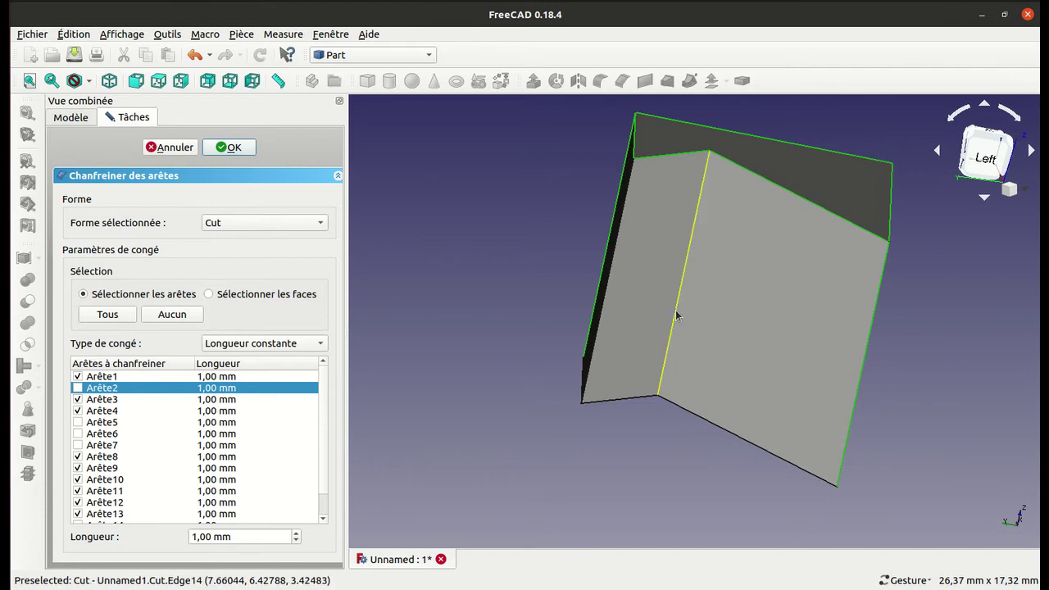
left_click(674, 313)
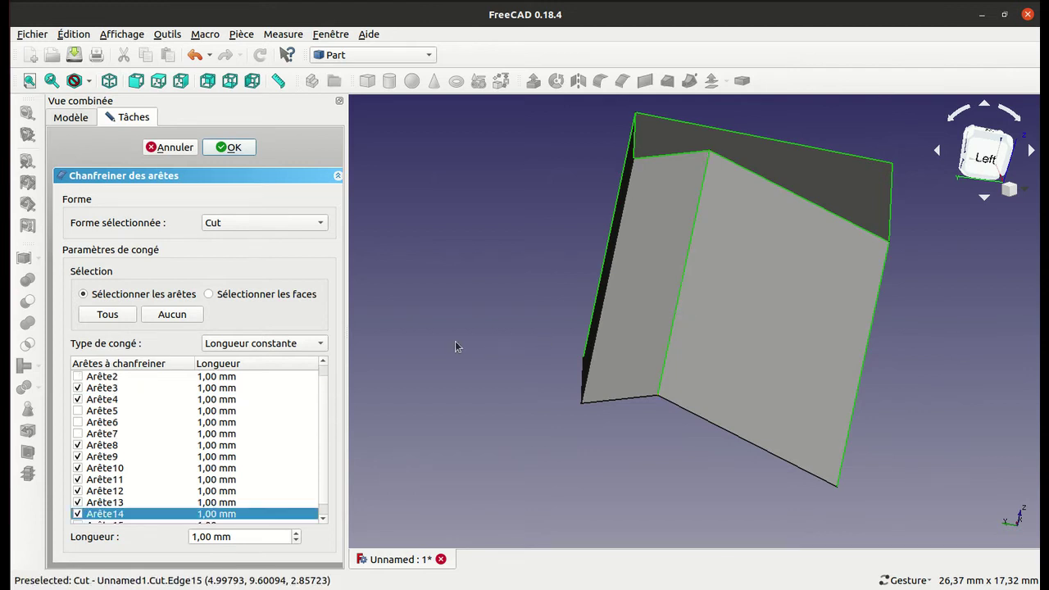
left_click(304, 350)
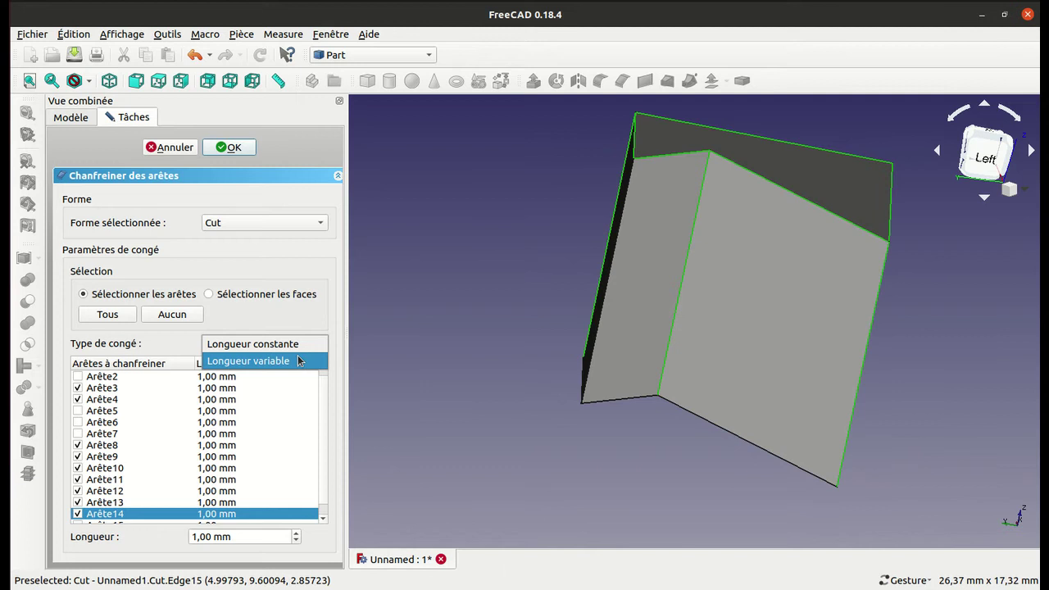
- Make the chamfer variable-length with a 1 mm final length
left_click(277, 359)
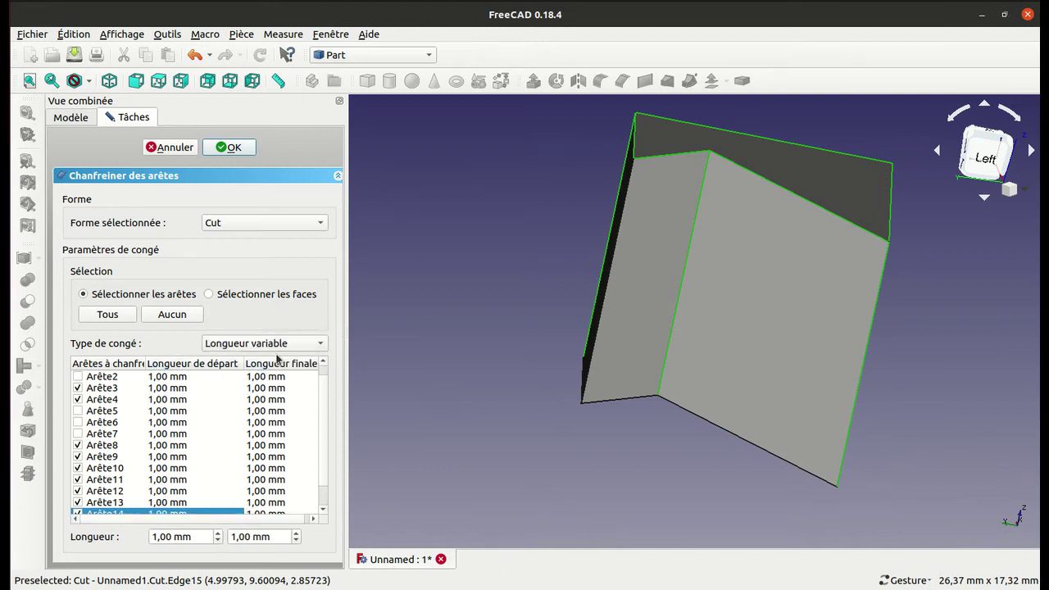
left_click(251, 537)
scroll(251, 537, "up", 1)
scroll(251, 536, "up", 1)
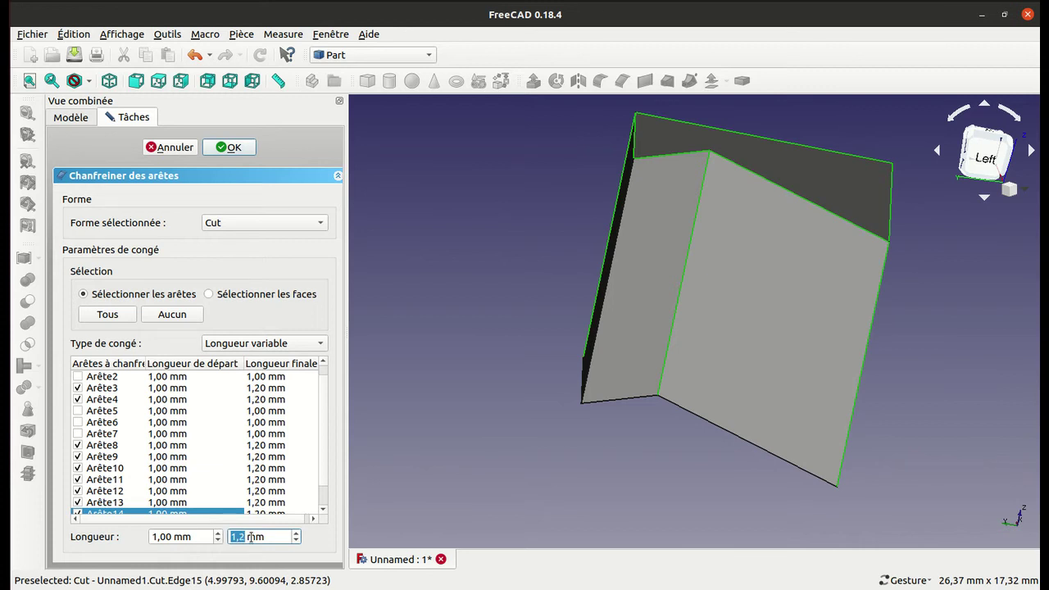
scroll(251, 537, "up", 1)
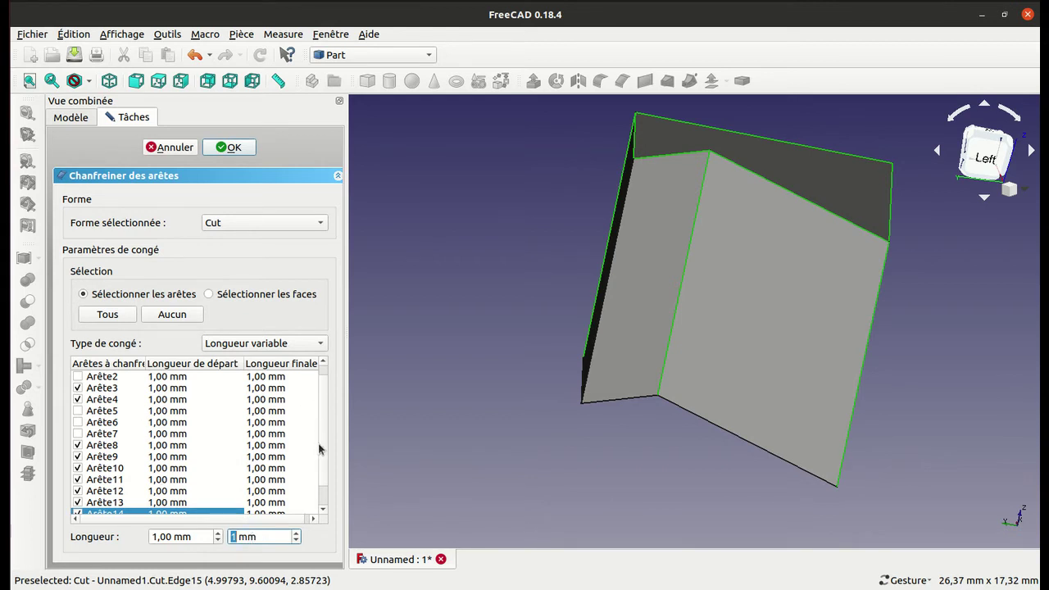
scroll(322, 469, "down", 1)
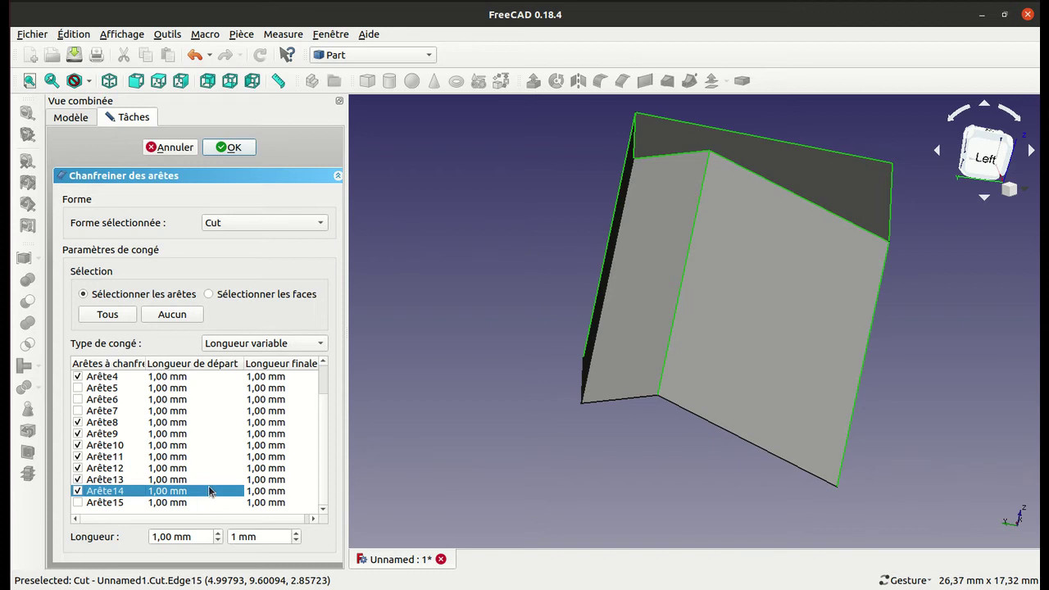
left_click(263, 491)
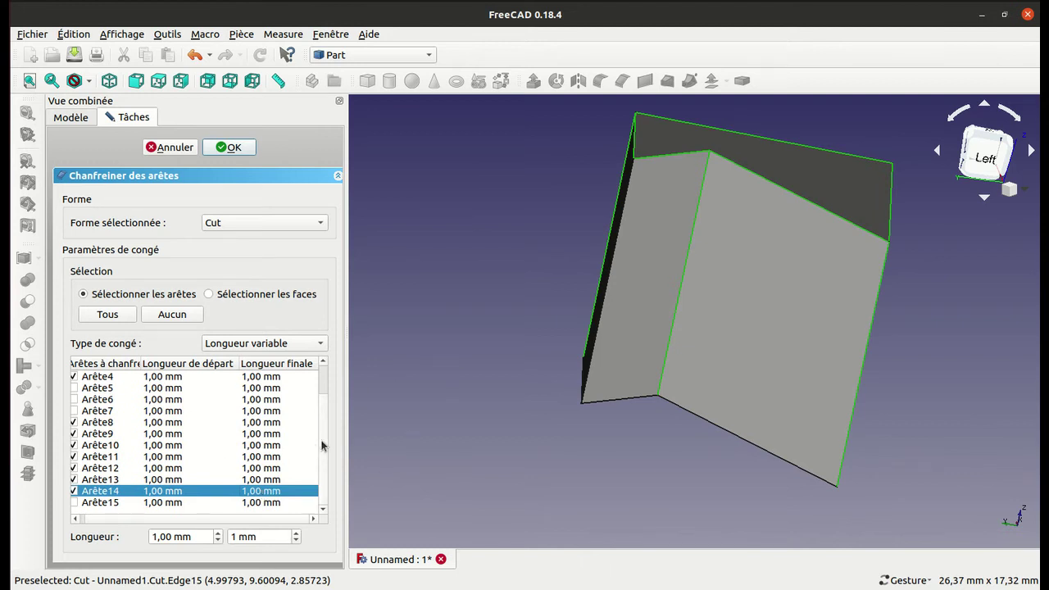
scroll(319, 398, "up", 1)
- Set Arête10's final chamfer length to 2 mm and apply the chamfer
left_click_drag(524, 358, 824, 432)
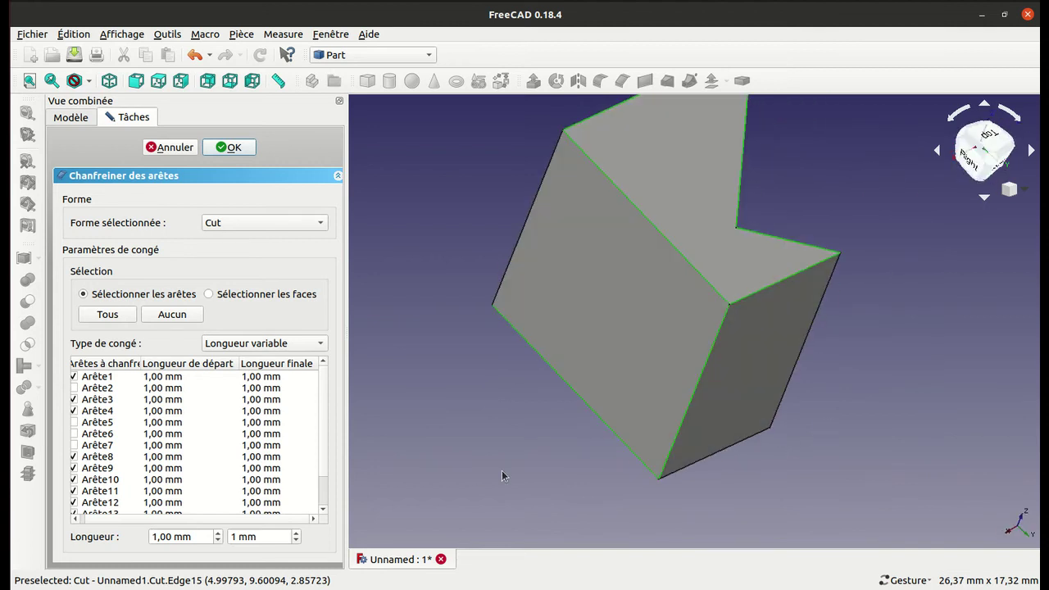
left_click_drag(526, 452, 550, 418)
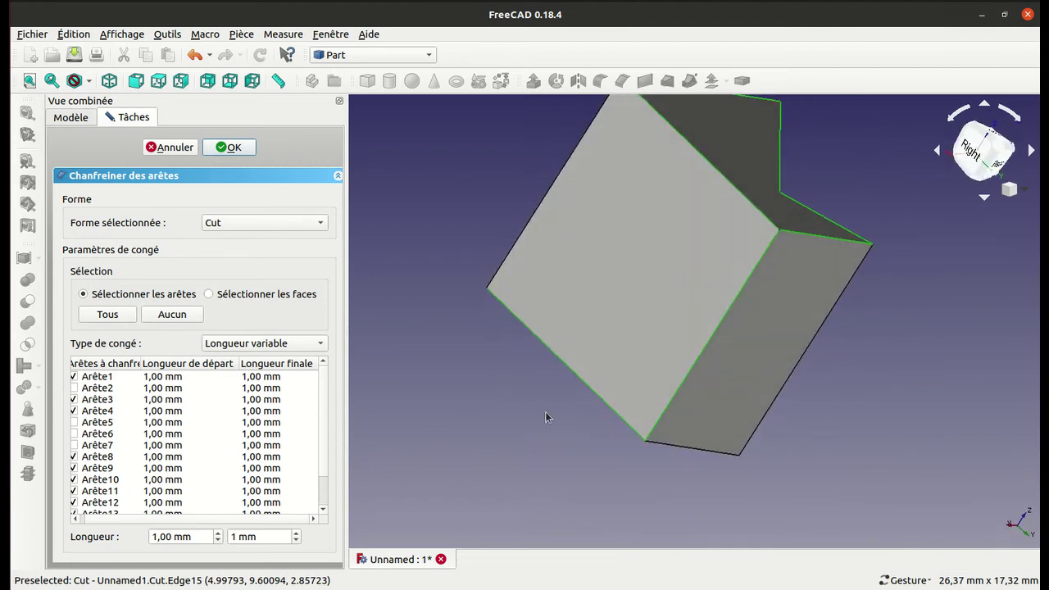
left_click(676, 388)
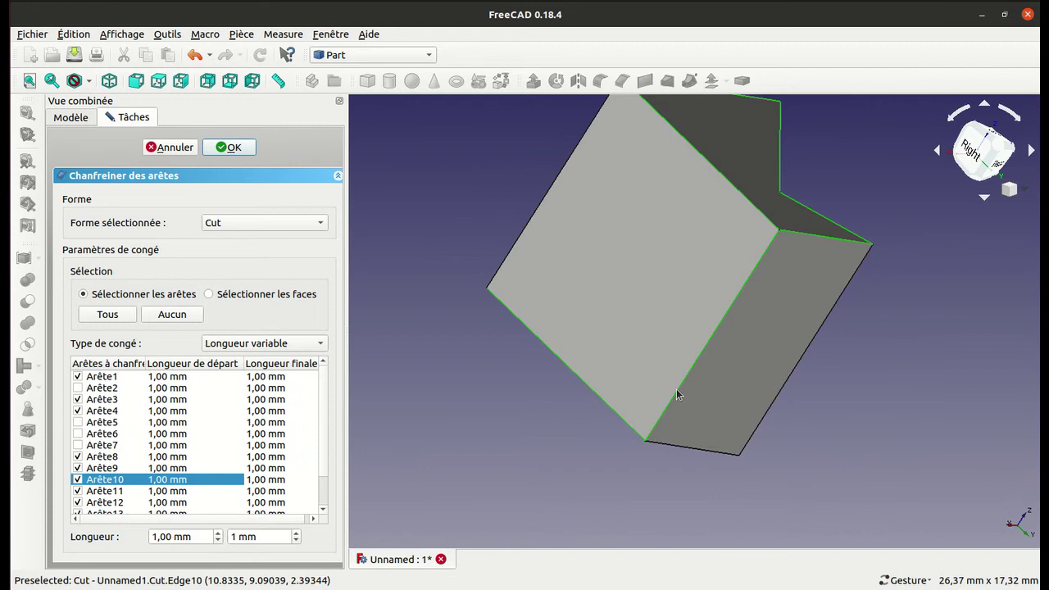
left_click(266, 481)
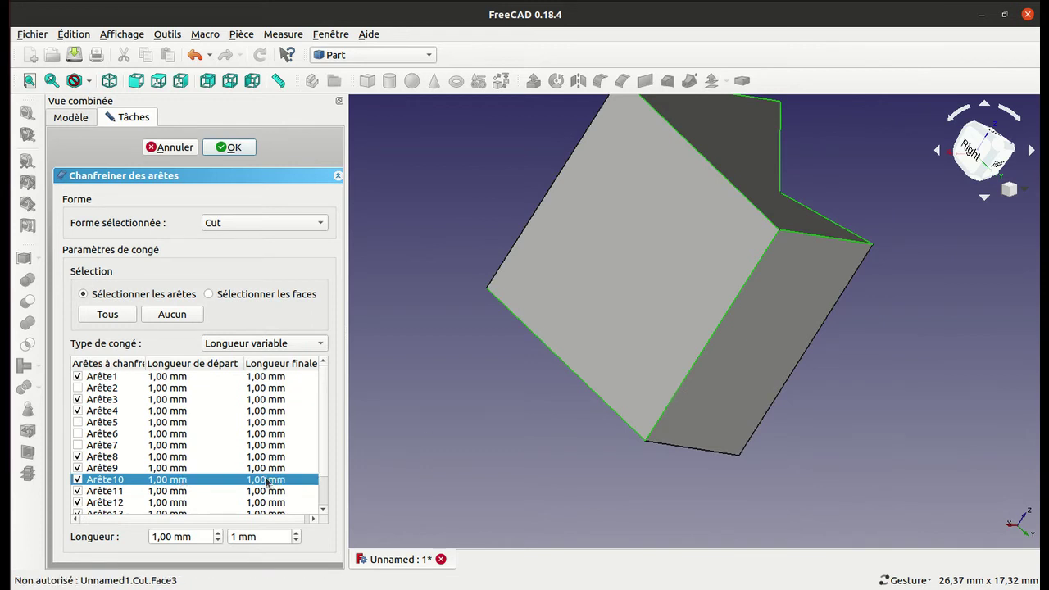
left_click(266, 481)
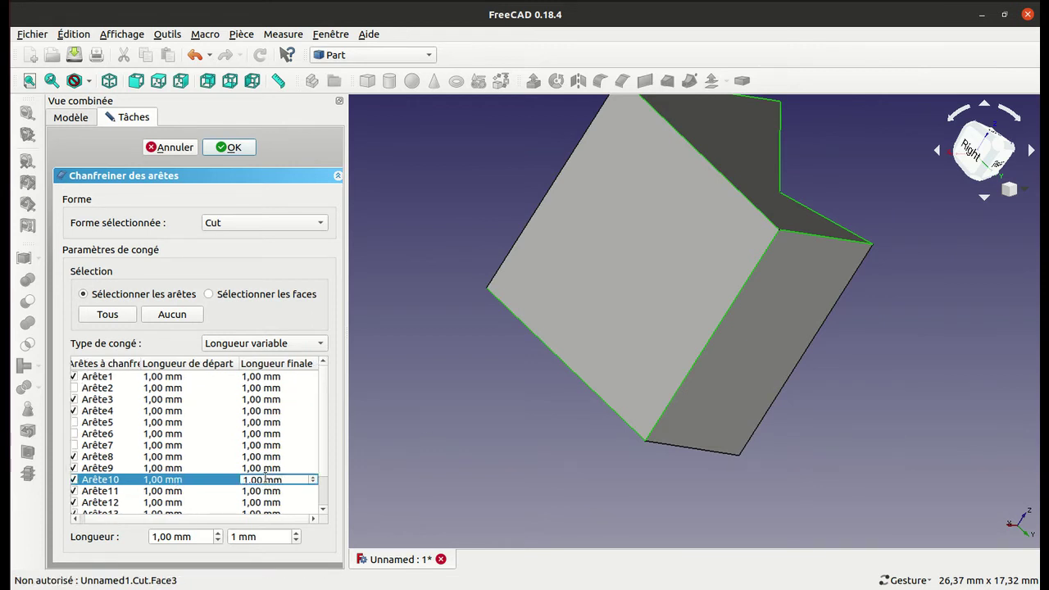
key("ctrl+a")
type("2")
key("Return")
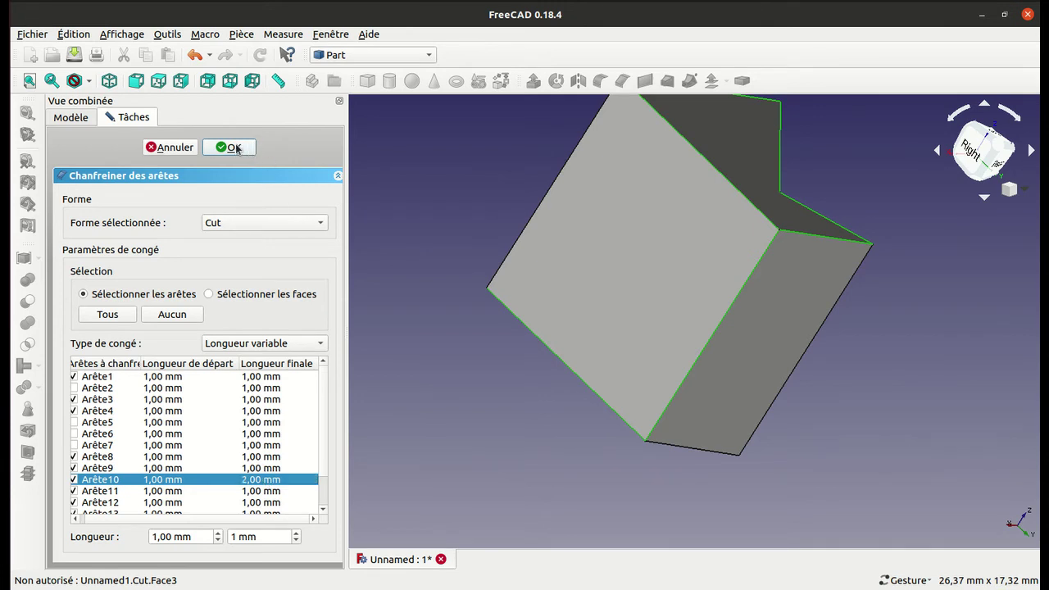
left_click(233, 147)
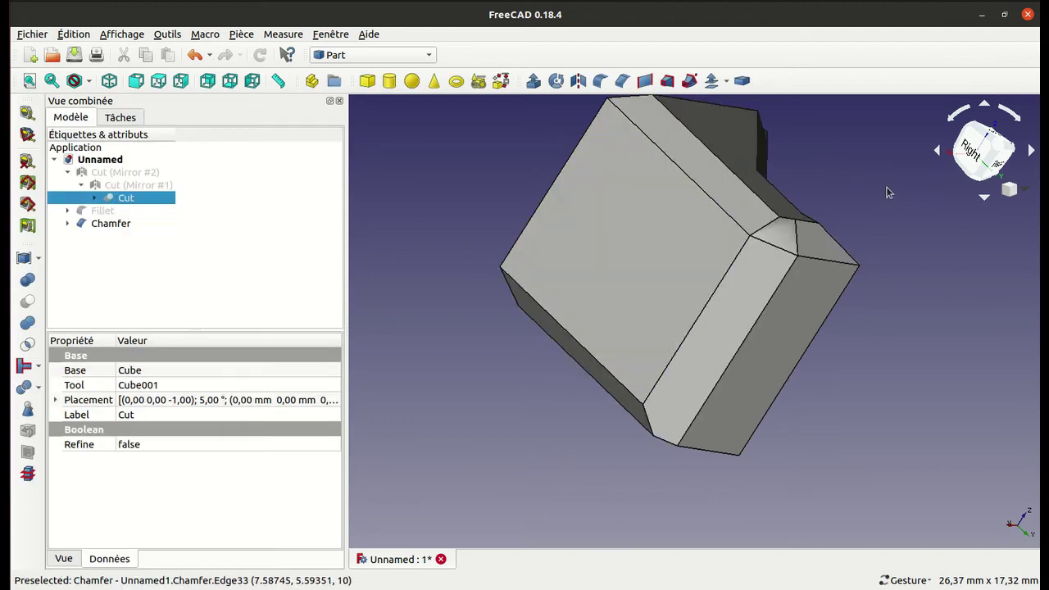
- Orbit the chamfered solid to inspect its bevels from several sides, including below
mouse_move(881, 182)
left_mouse_down()
mouse_move(768, 227)
mouse_move(784, 290)
mouse_move(745, 307)
mouse_move(672, 310)
mouse_move(625, 288)
mouse_move(582, 187)
mouse_move(779, 194)
mouse_move(781, 351)
mouse_move(855, 298)
mouse_move(866, 237)
mouse_move(803, 208)
left_mouse_up()
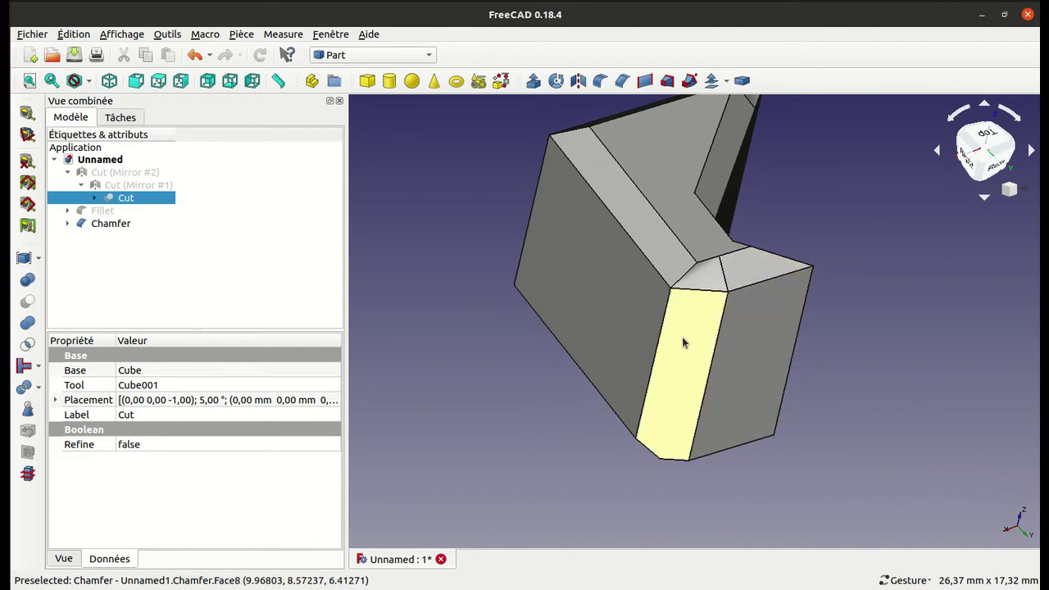
mouse_move(890, 333)
left_mouse_down()
mouse_move(866, 237)
mouse_move(771, 173)
mouse_move(740, 182)
left_mouse_up()
mouse_move(856, 230)
left_mouse_down()
mouse_move(859, 265)
mouse_move(825, 261)
left_mouse_up()
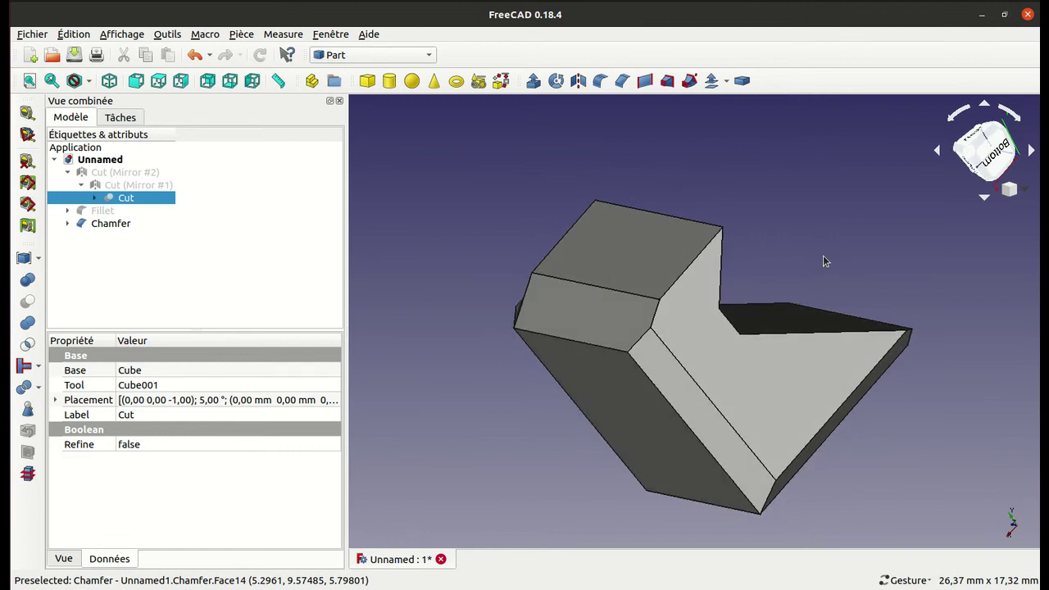
mouse_move(538, 484)
left_mouse_down()
mouse_move(440, 445)
mouse_move(434, 423)
left_mouse_up()
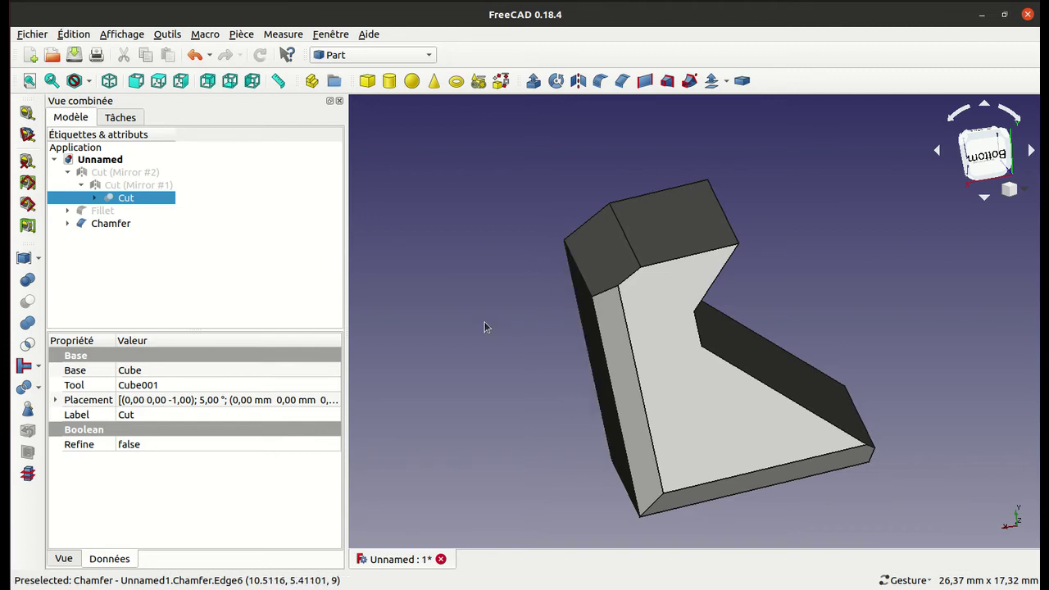
mouse_move(476, 236)
left_mouse_down()
mouse_move(667, 344)
mouse_move(715, 354)
mouse_move(615, 363)
mouse_move(566, 341)
mouse_move(417, 352)
left_mouse_up()
left_click_drag(613, 449, 561, 363)
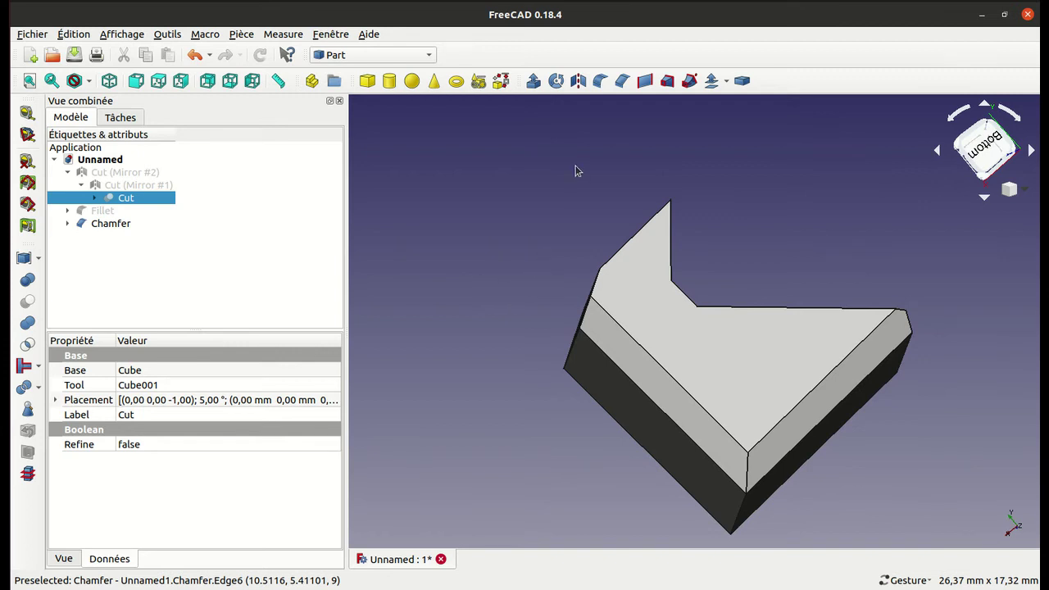
left_click_drag(575, 170, 688, 206)
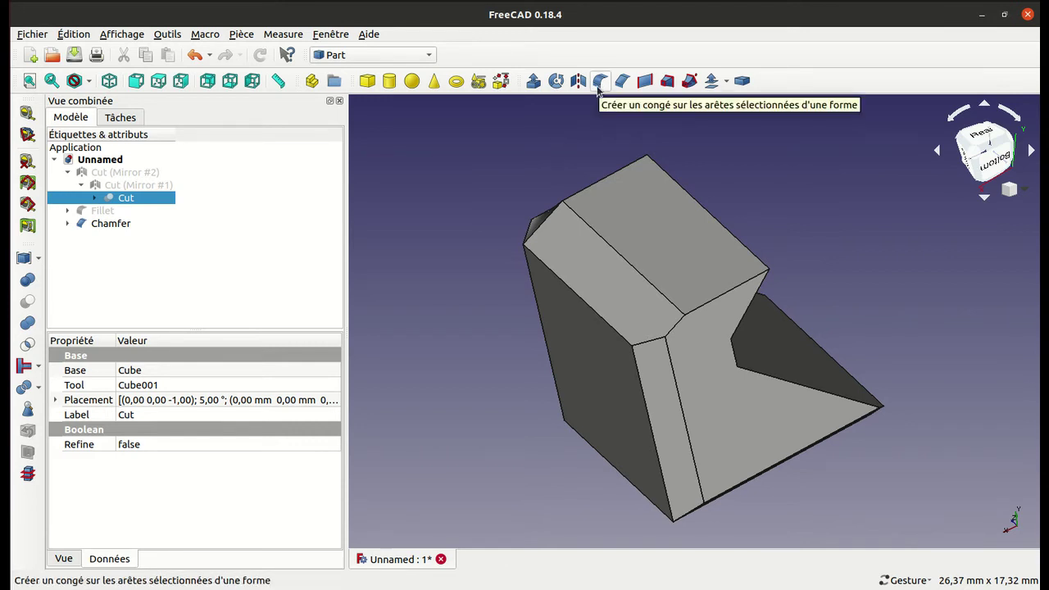
- Fillet edges Arête7, 18, 21, 22 and 23 of the Chamfer solid with a 1,00 mm radius
left_click(108, 223)
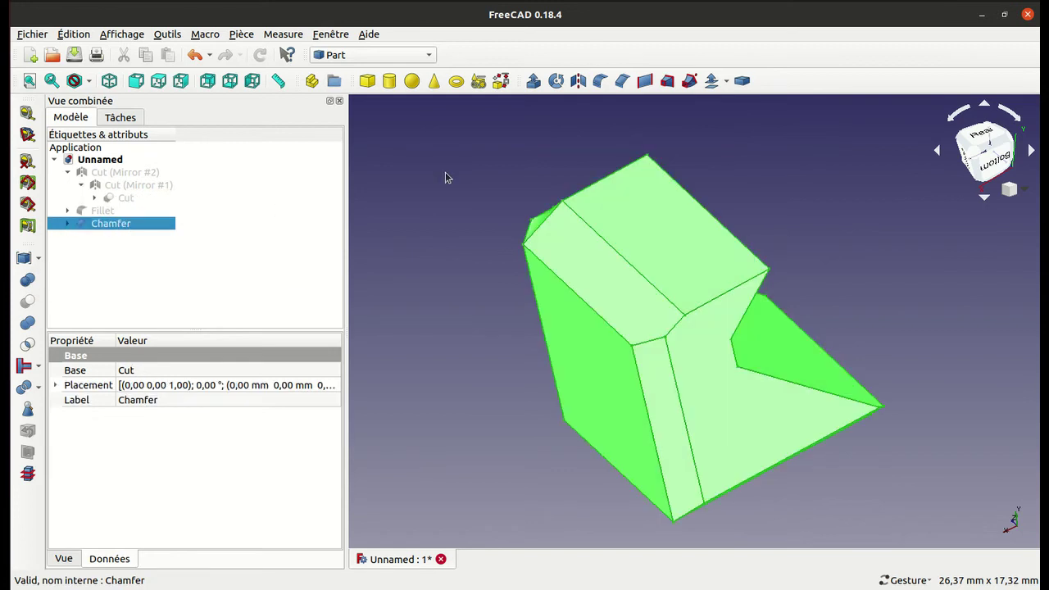
left_click(600, 82)
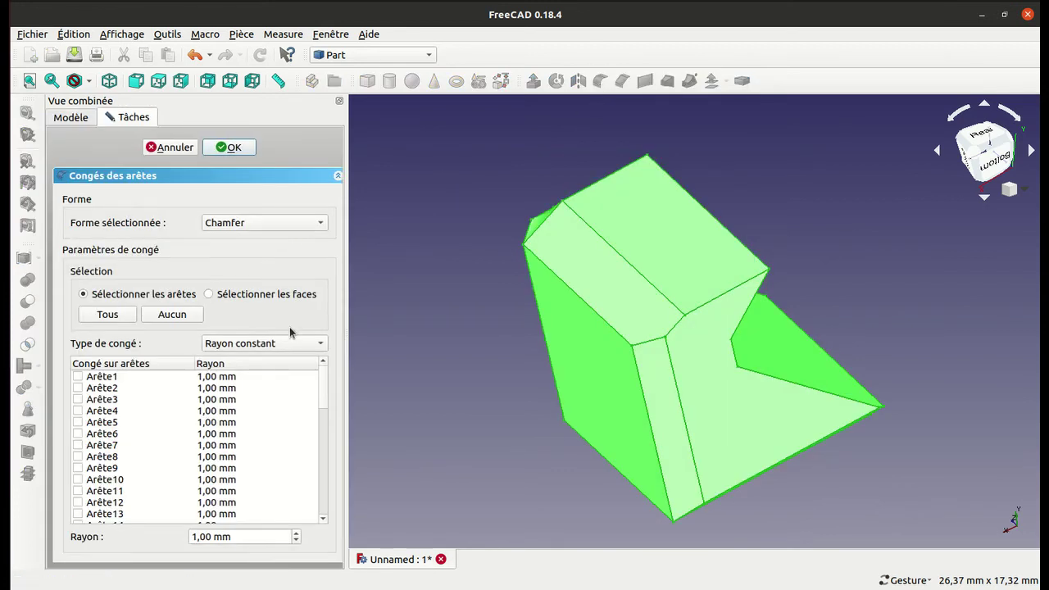
left_click(483, 365)
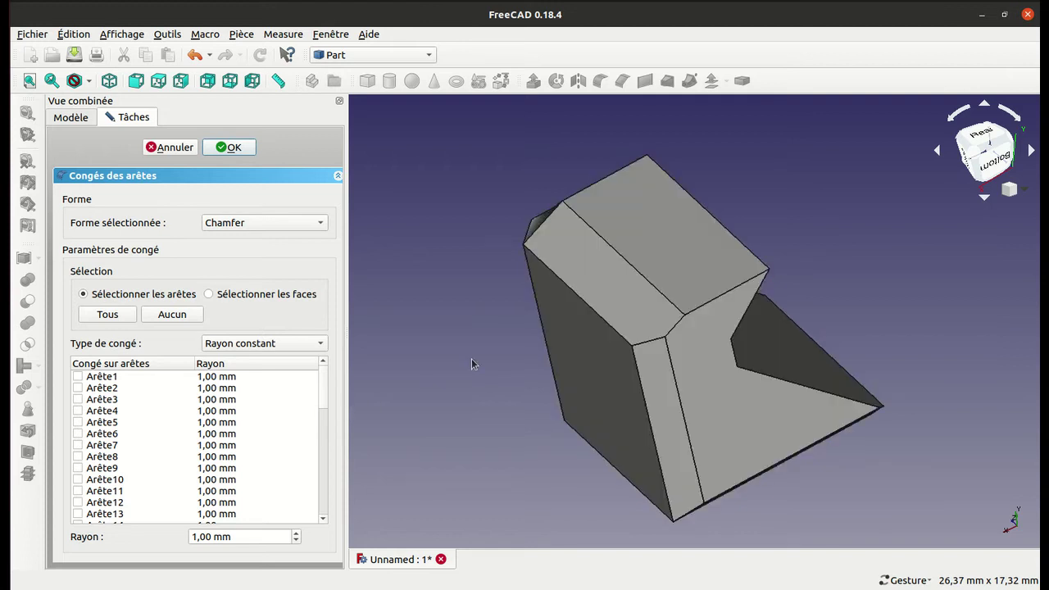
left_click(580, 303)
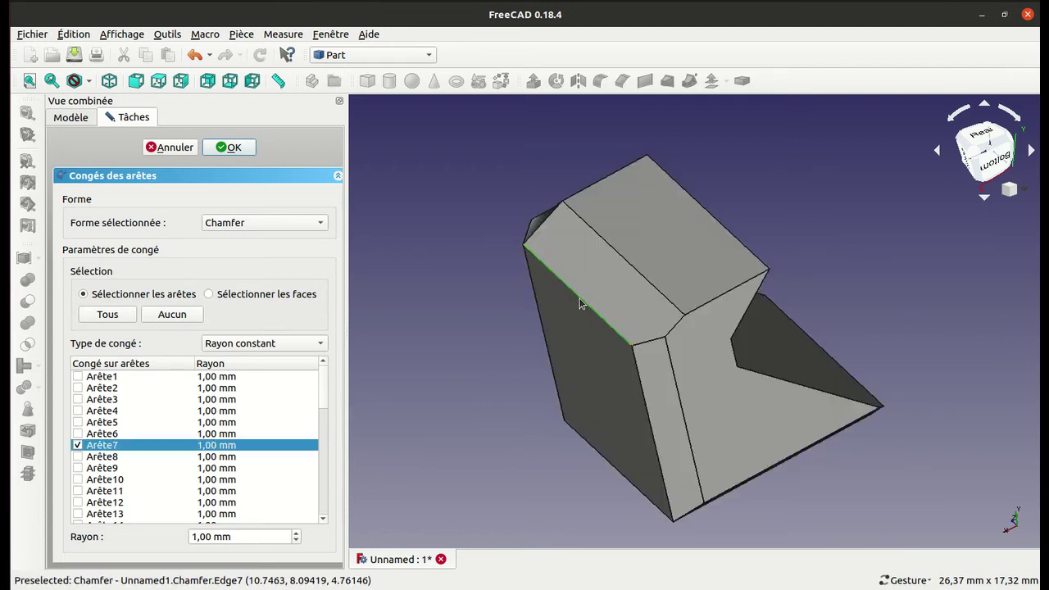
left_click(625, 259)
left_click(668, 337)
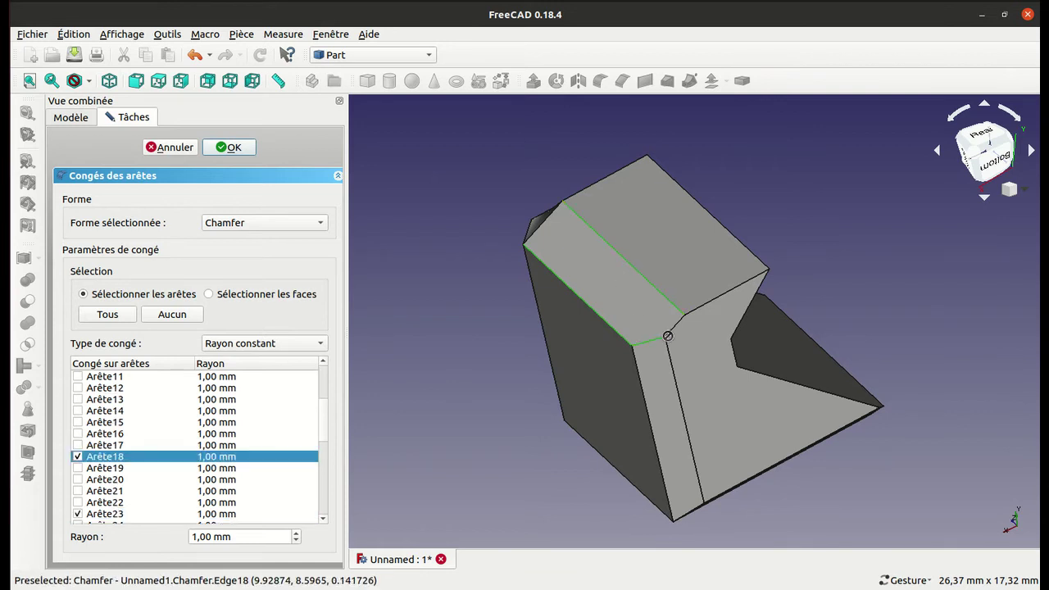
left_click(668, 337)
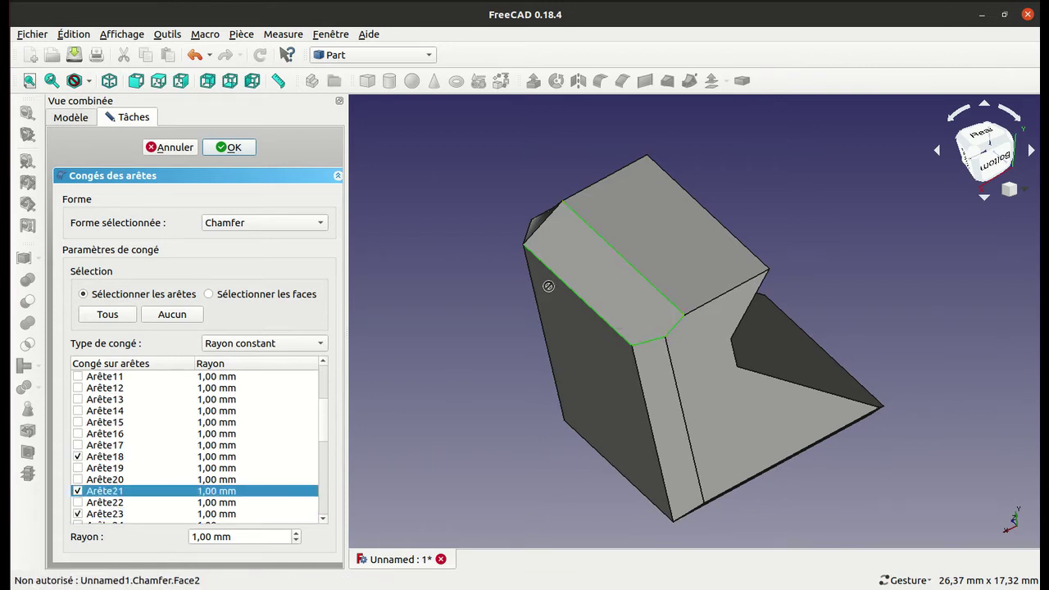
left_click_drag(468, 267, 525, 323)
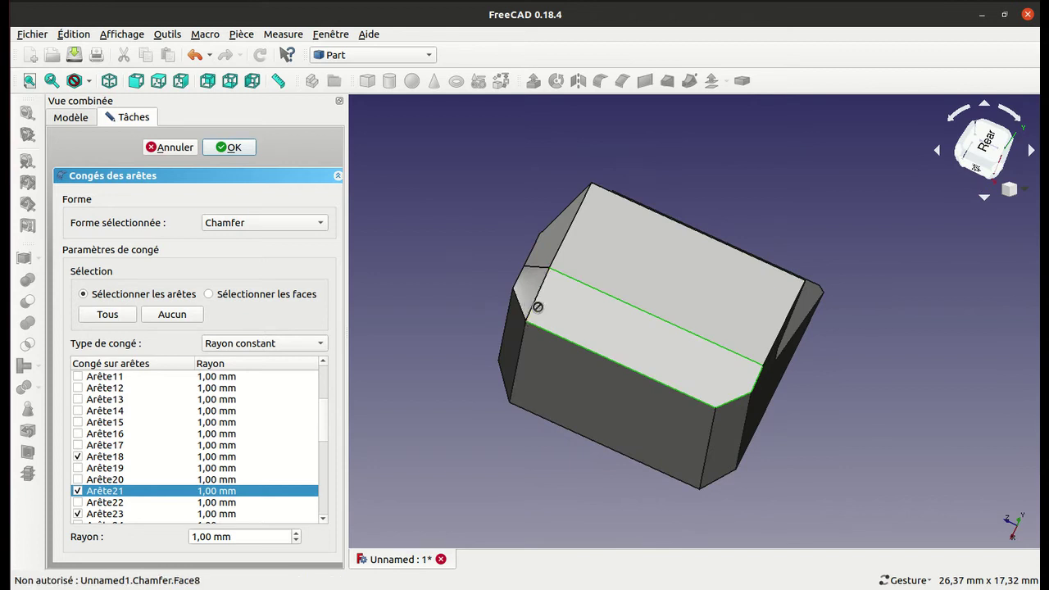
left_click(532, 310)
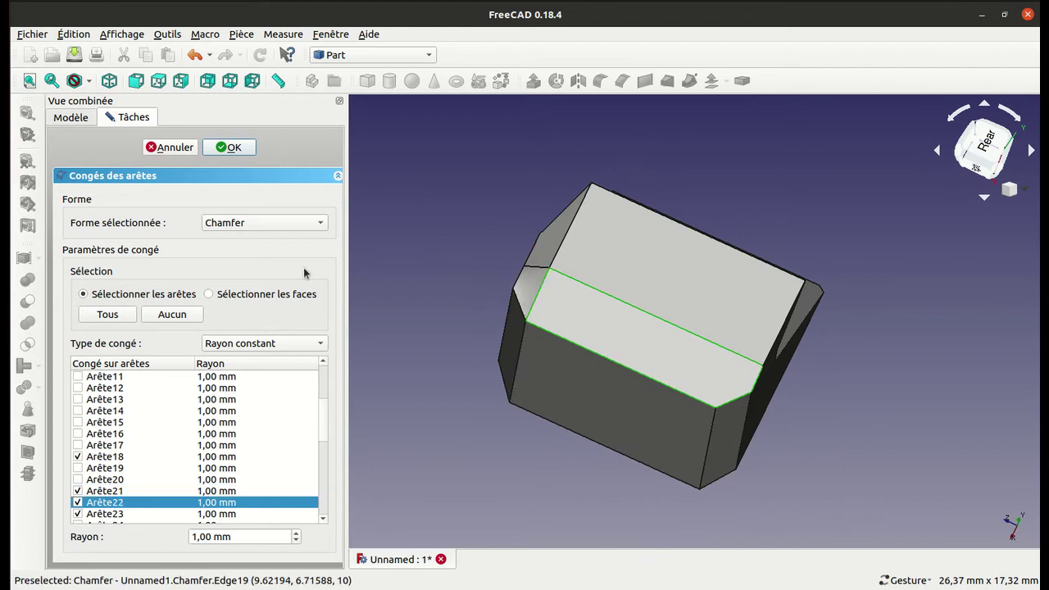
left_click(231, 148)
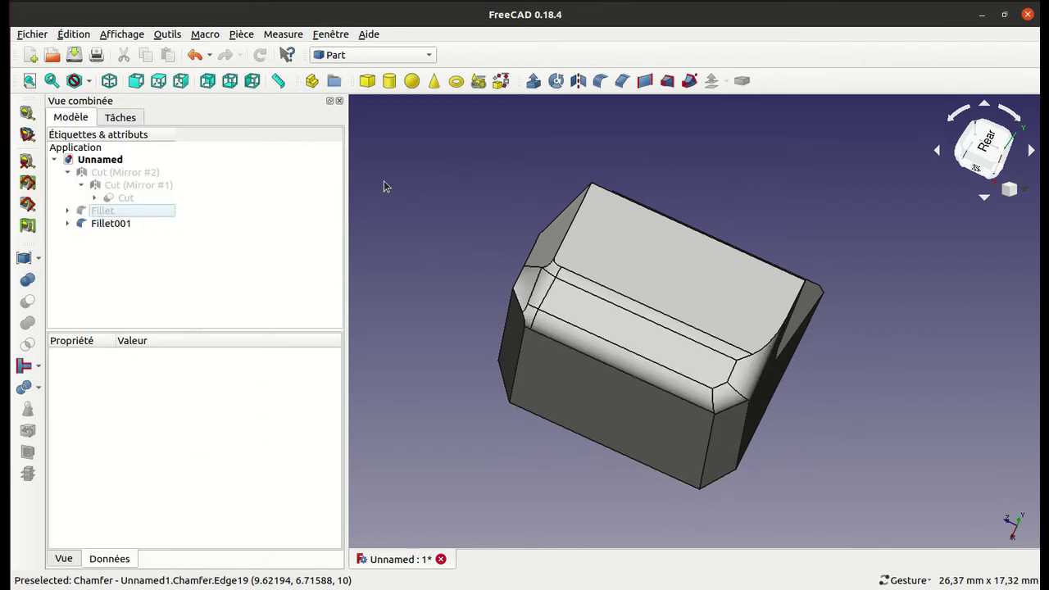
- Orbit around the filleted block, including its notch and underside, then expand Fillet001 to reveal the Chamfer
mouse_move(424, 201)
left_mouse_down()
mouse_move(504, 277)
mouse_move(582, 291)
mouse_move(432, 260)
left_mouse_up()
mouse_move(899, 355)
left_mouse_down()
mouse_move(752, 329)
mouse_move(707, 363)
mouse_move(723, 335)
mouse_move(723, 265)
mouse_move(742, 212)
mouse_move(765, 221)
mouse_move(871, 214)
mouse_move(918, 224)
mouse_move(928, 248)
mouse_move(855, 150)
mouse_move(771, 143)
mouse_move(716, 185)
mouse_move(697, 237)
mouse_move(716, 307)
mouse_move(808, 331)
left_mouse_up()
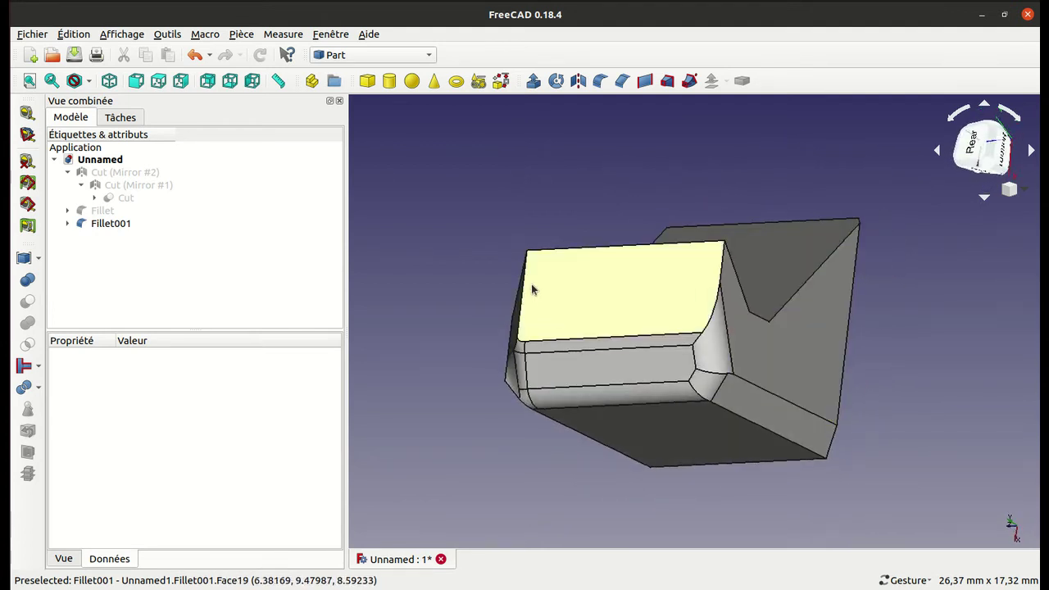
left_click_drag(950, 281, 825, 324)
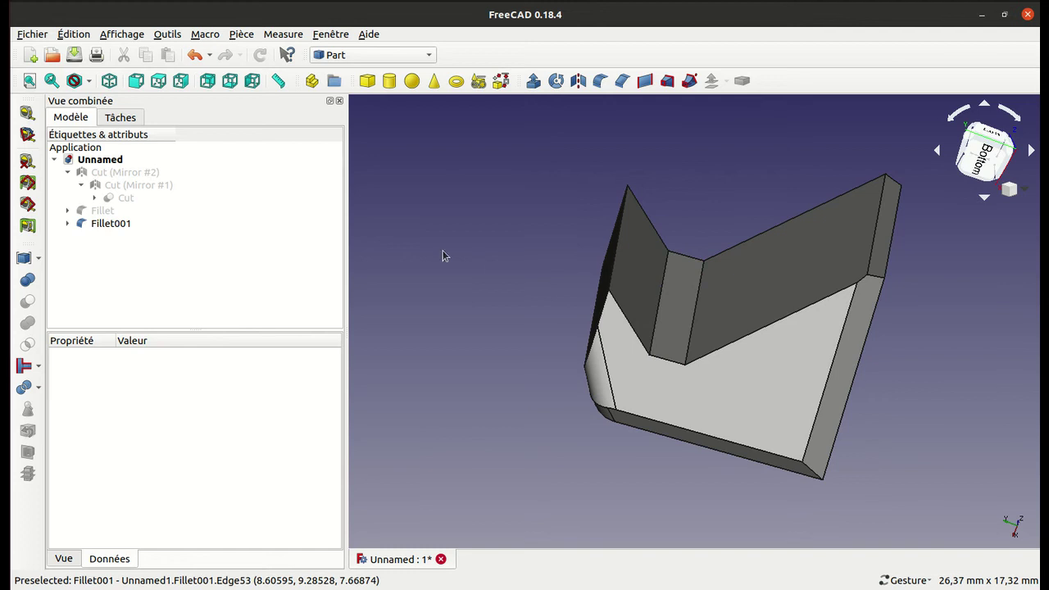
left_click(67, 223)
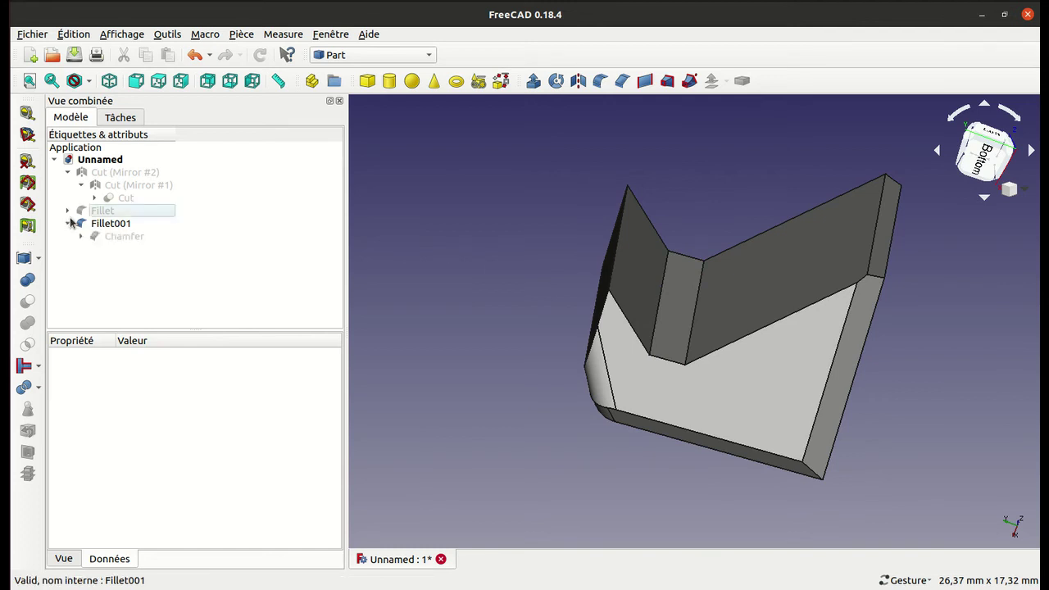
- Expand the Chamfer under Fillet001, view its properties and open it for editing
left_click(82, 236)
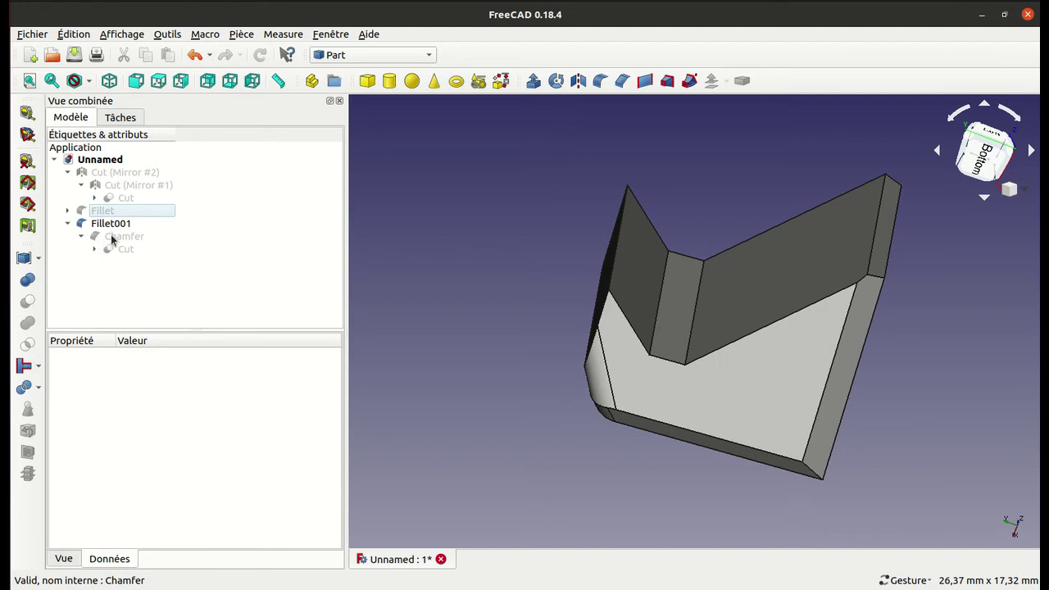
left_click(112, 238)
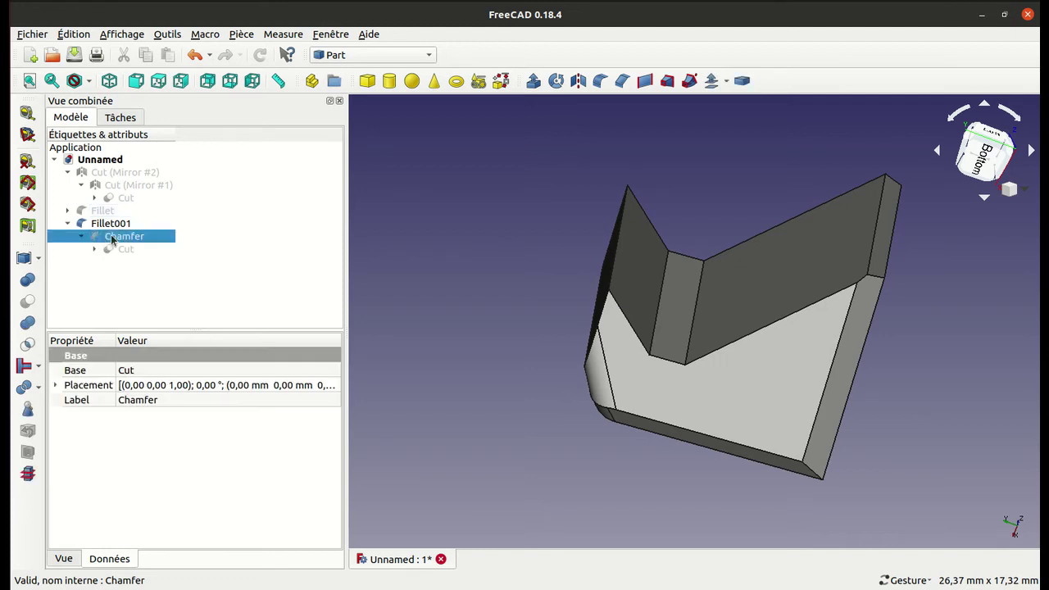
double_click(111, 234)
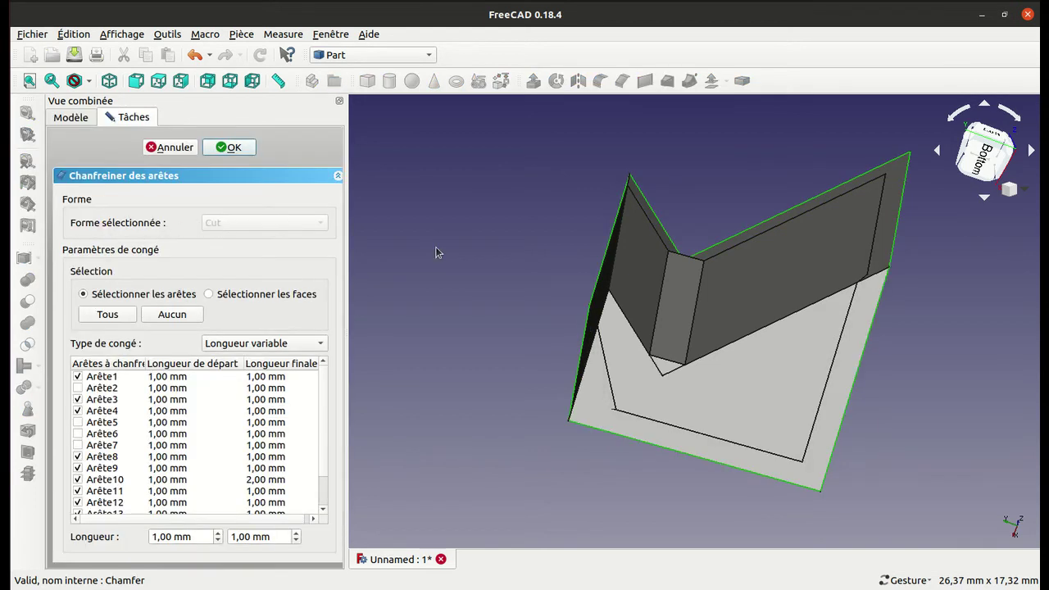
mouse_move(440, 250)
left_mouse_down()
mouse_move(710, 373)
mouse_move(686, 325)
left_mouse_up()
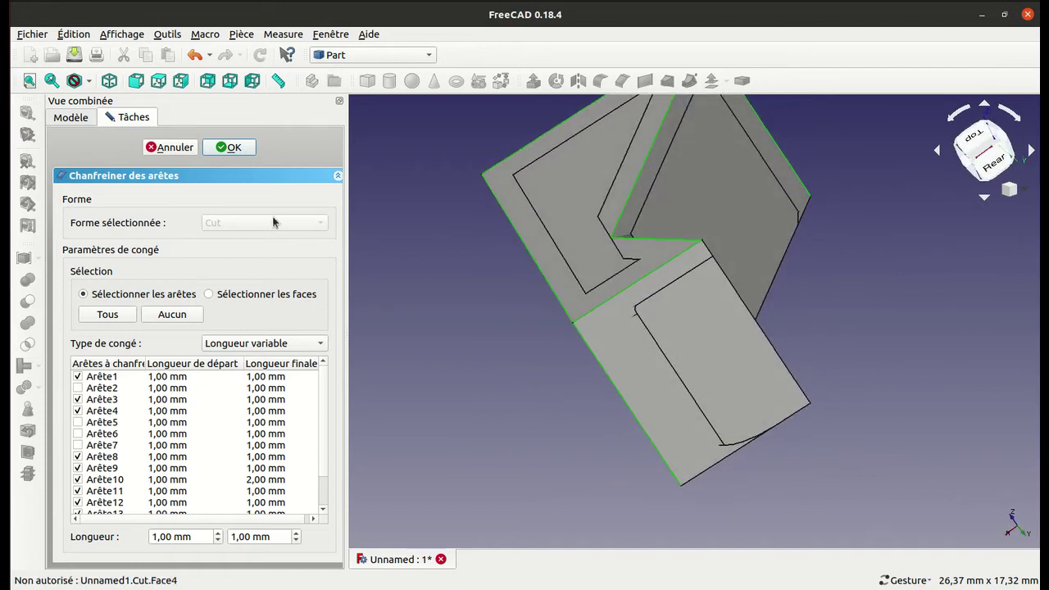
left_click(59, 116)
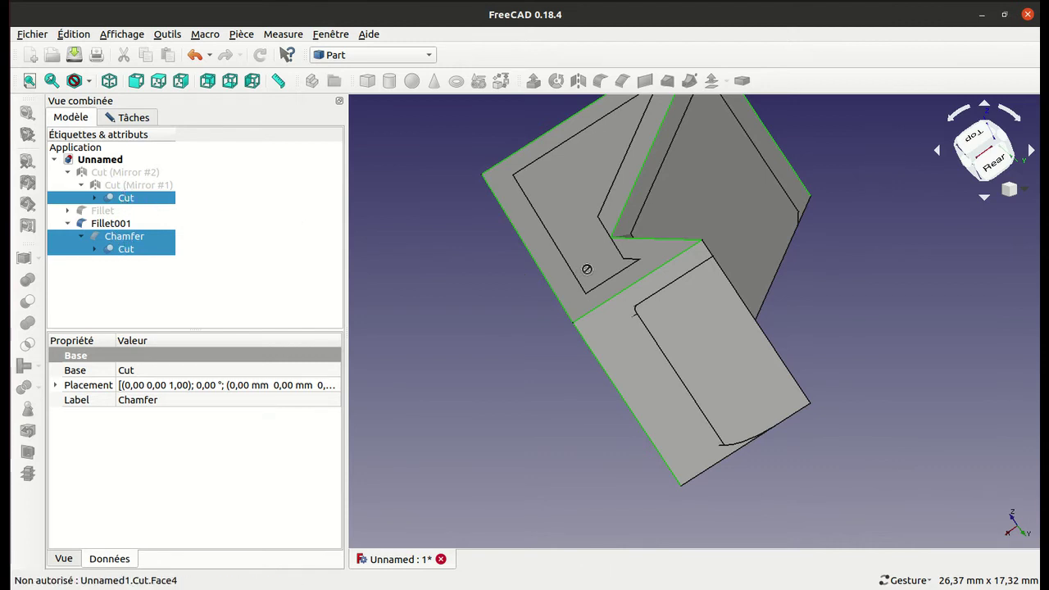
mouse_move(874, 326)
left_mouse_down()
mouse_move(644, 264)
mouse_move(592, 273)
left_mouse_up()
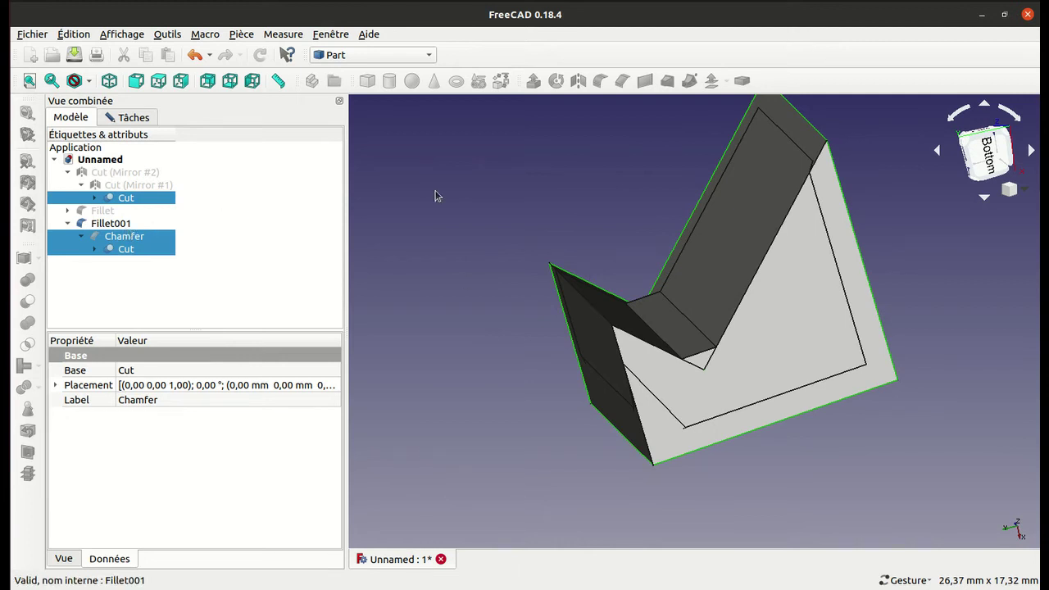
- Reopen the Chamfer's variable-length edge settings, showing Arête10 ending at 2,00 mm
left_click(924, 4)
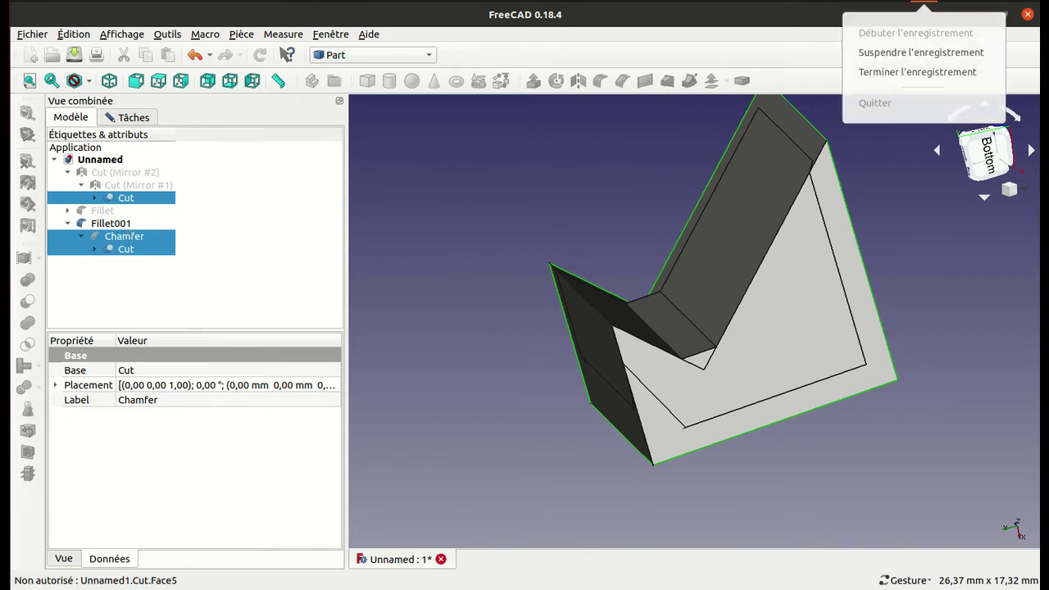
left_click(895, 54)
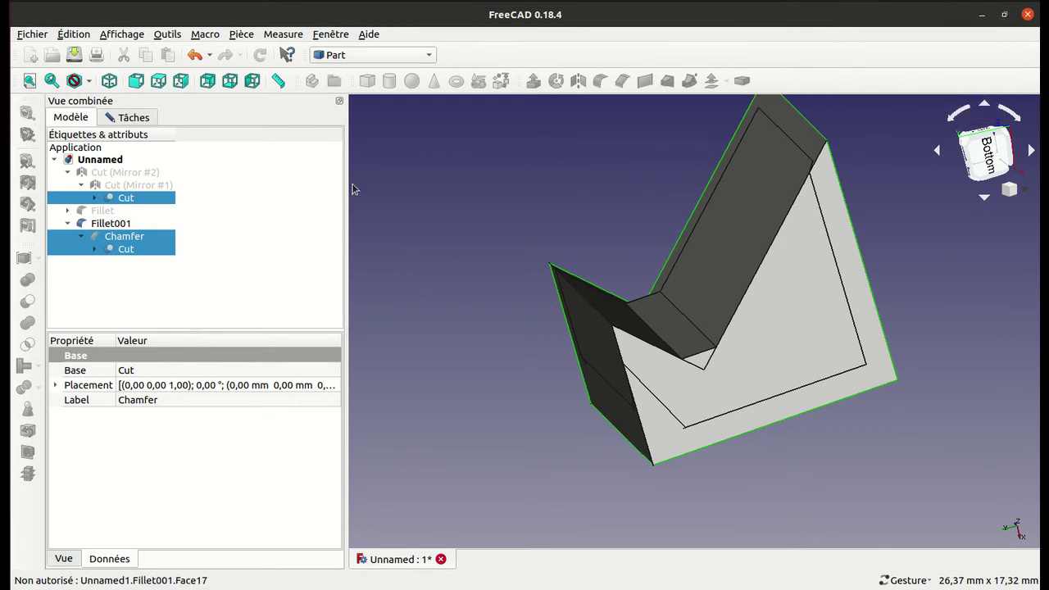
mouse_move(412, 245)
left_mouse_down()
mouse_move(573, 293)
mouse_move(669, 338)
mouse_move(404, 257)
left_mouse_up()
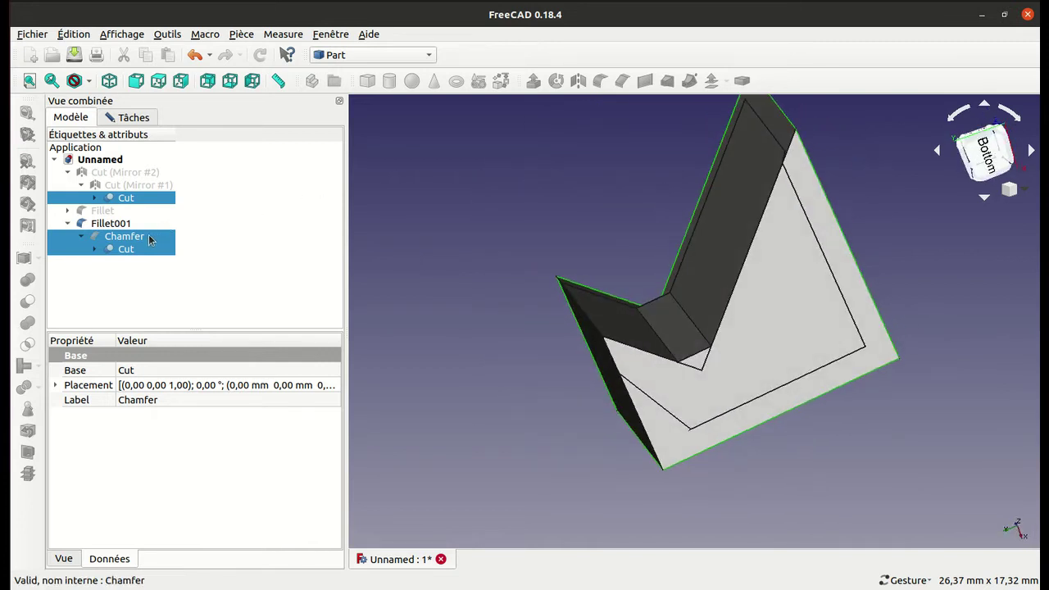
double_click(150, 238)
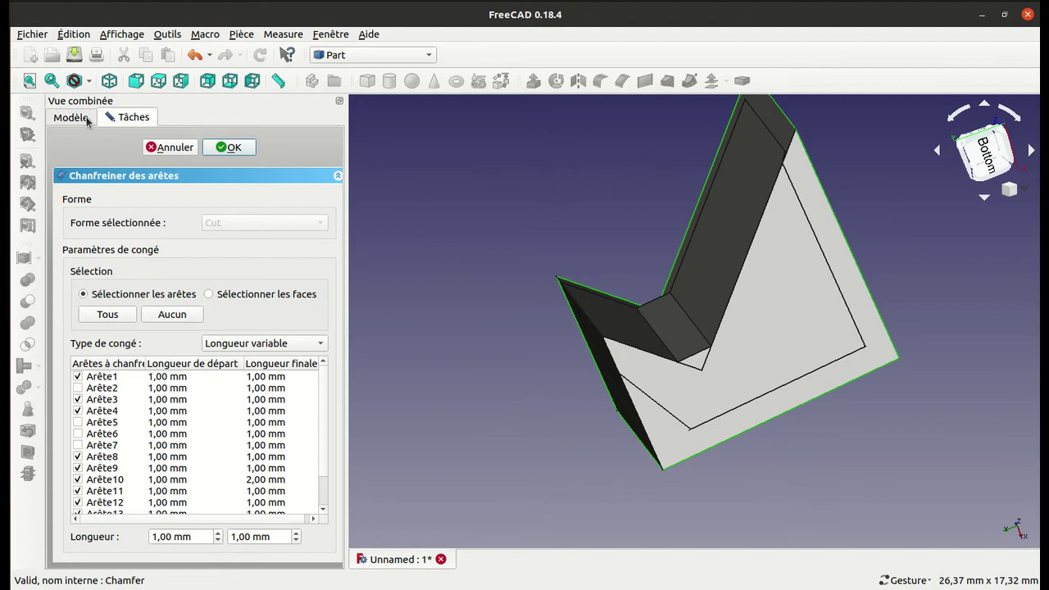
left_click(88, 120)
left_click(131, 237)
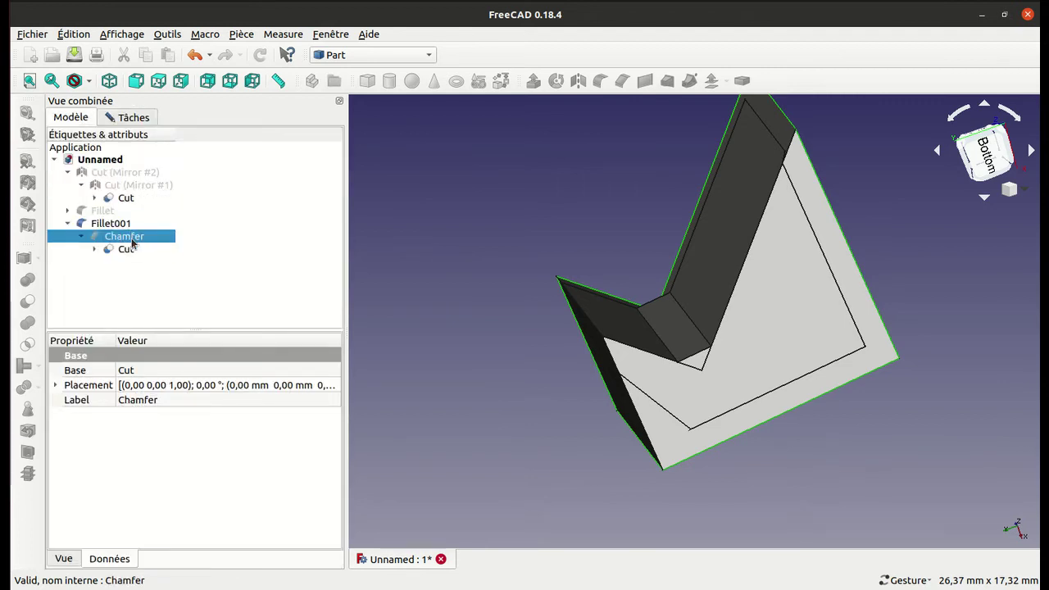
left_click(133, 119)
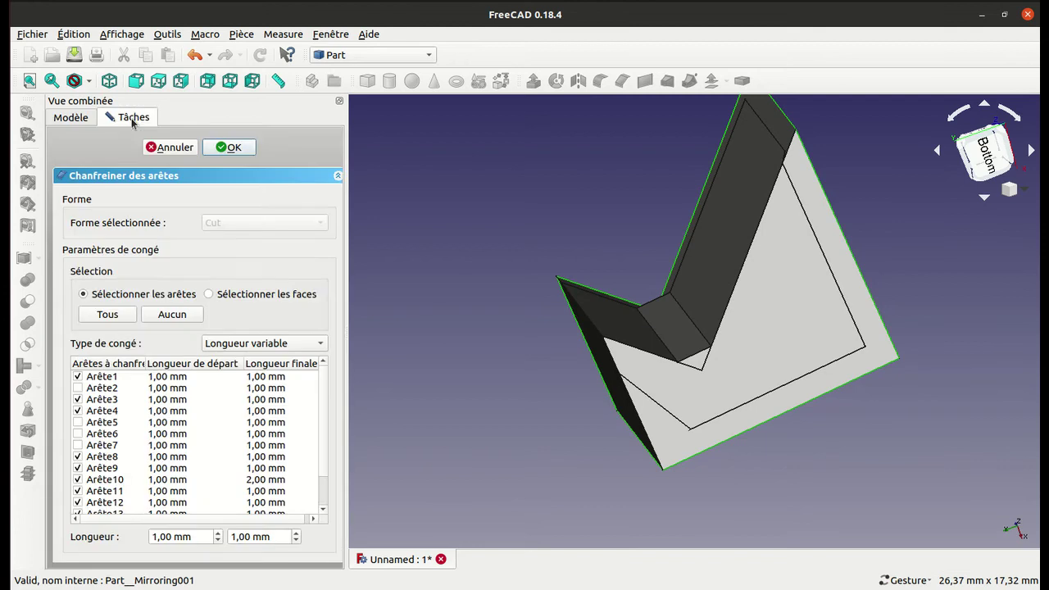
- Cancel the chamfer edit and delete the Chamfer feature, confirming with Oui
left_click(173, 149)
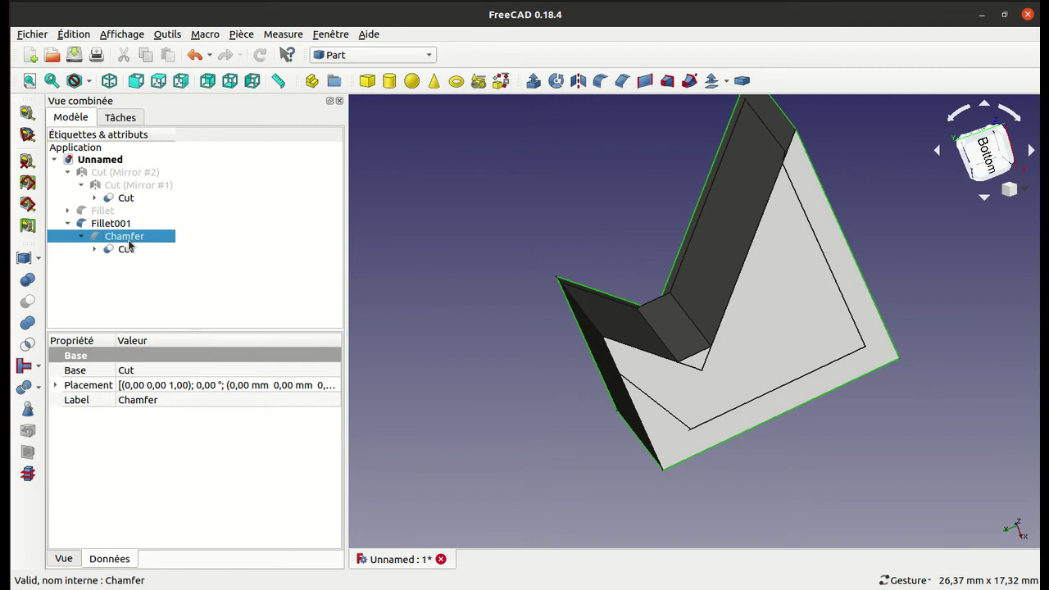
key("Delete")
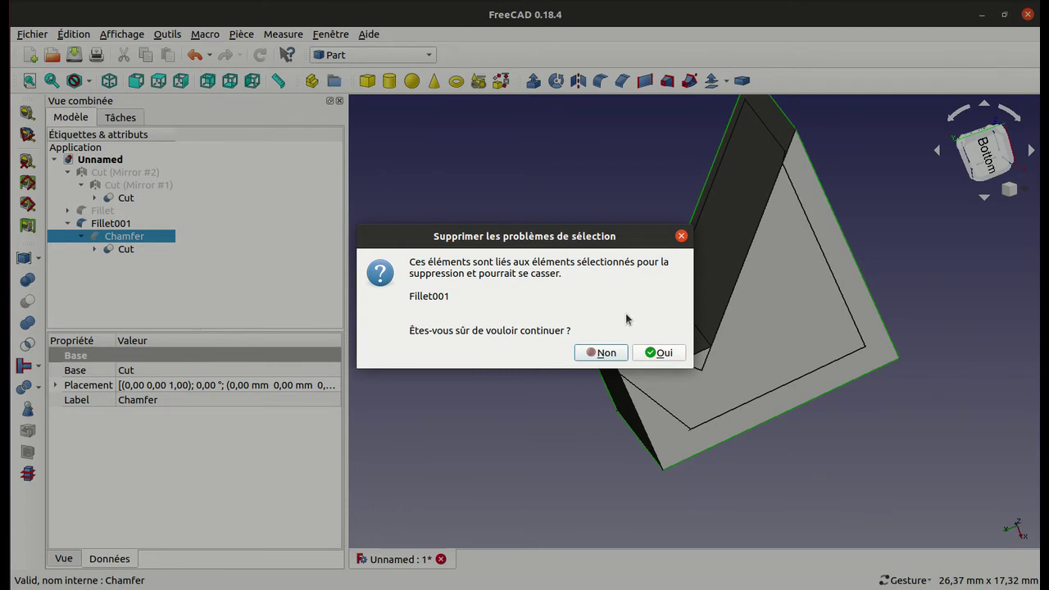
left_click(658, 353)
mouse_move(457, 422)
left_mouse_down()
mouse_move(667, 319)
mouse_move(569, 271)
mouse_move(508, 287)
mouse_move(517, 335)
left_mouse_up()
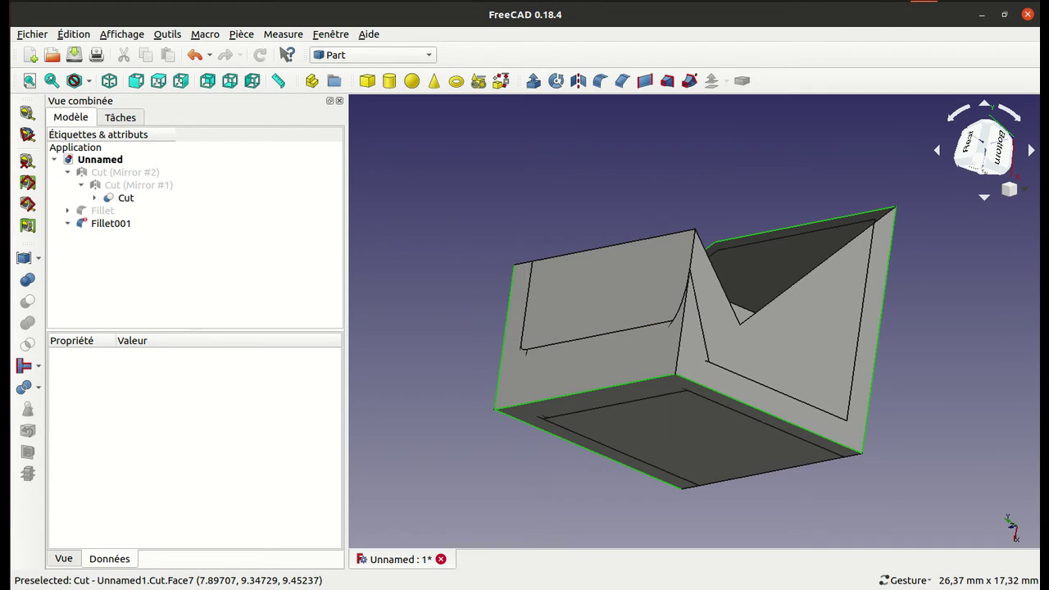
- Inspect Fillet001 and the Cut shape in the tree and from above
left_click(924, 1)
left_click(918, 54)
left_click(111, 223)
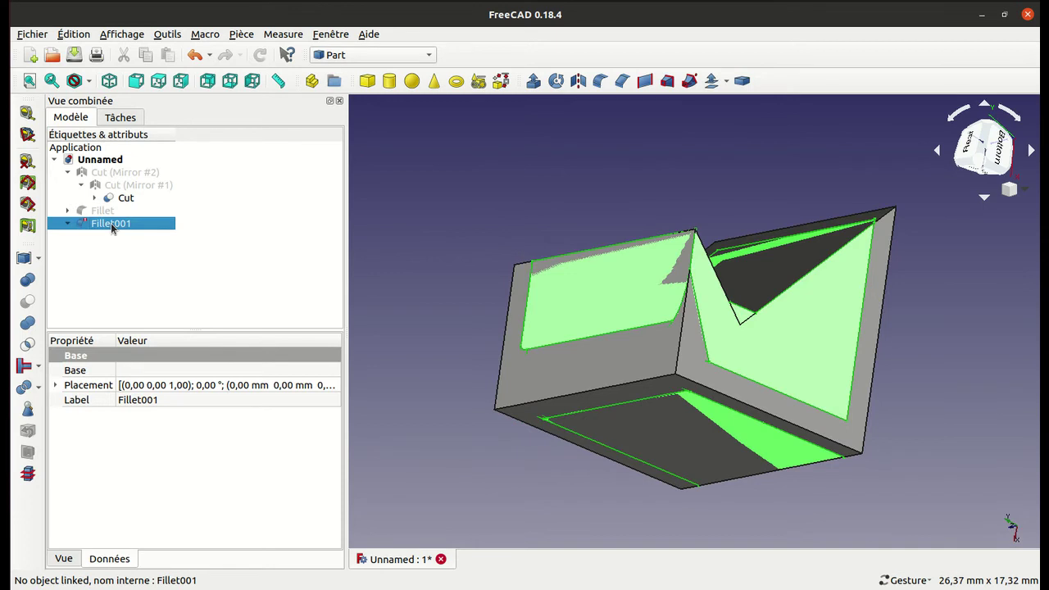
left_click(122, 198)
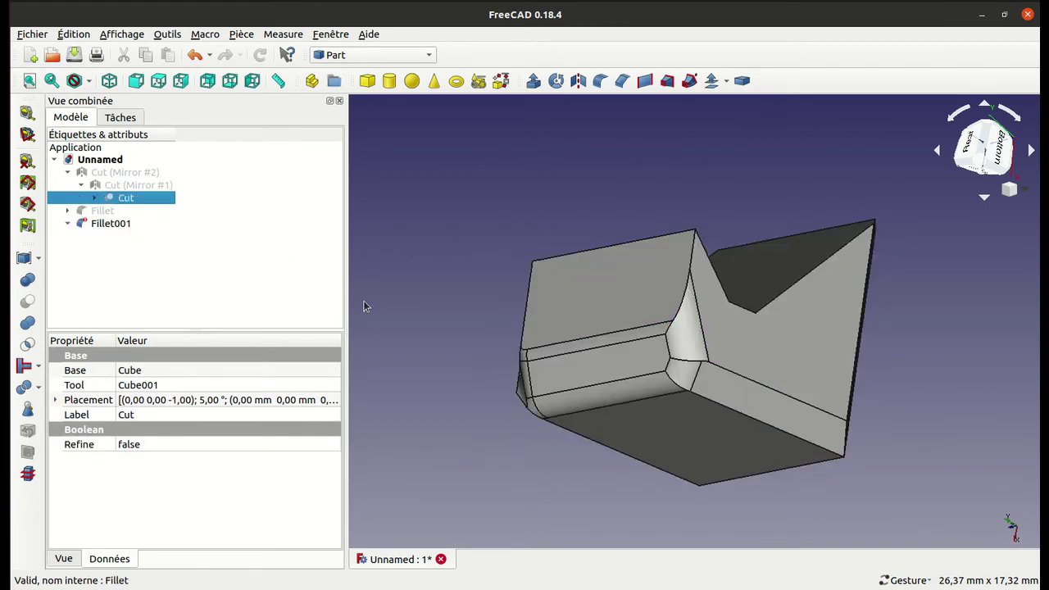
left_click_drag(442, 320, 676, 313)
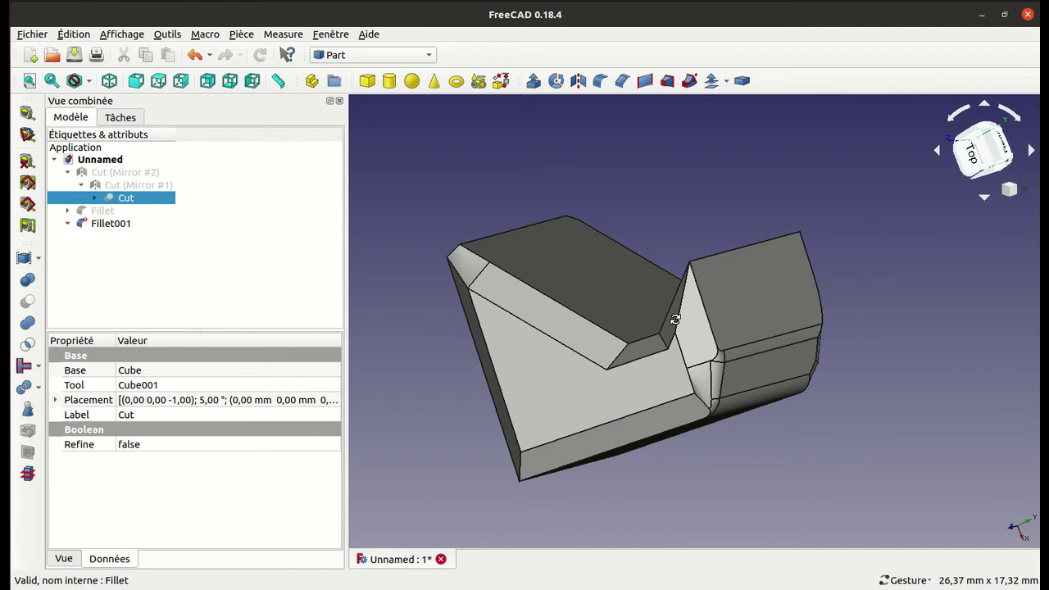
left_click(89, 224)
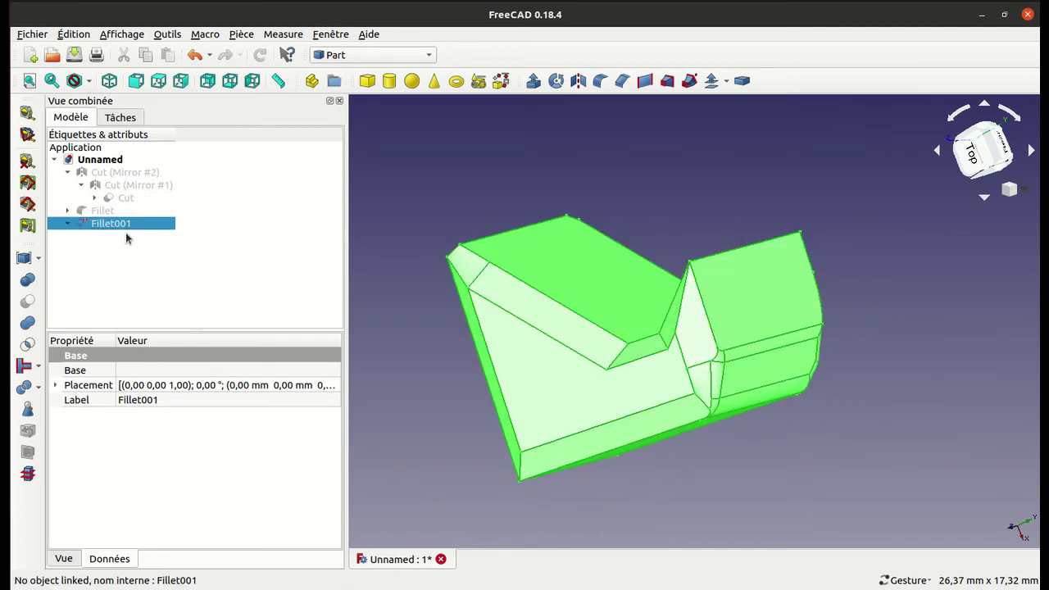
- Undo the Chamfer deletion and reopen Fillet001's fillet settings, showing Arête7 at 1,00 mm
left_click_drag(870, 359, 552, 335)
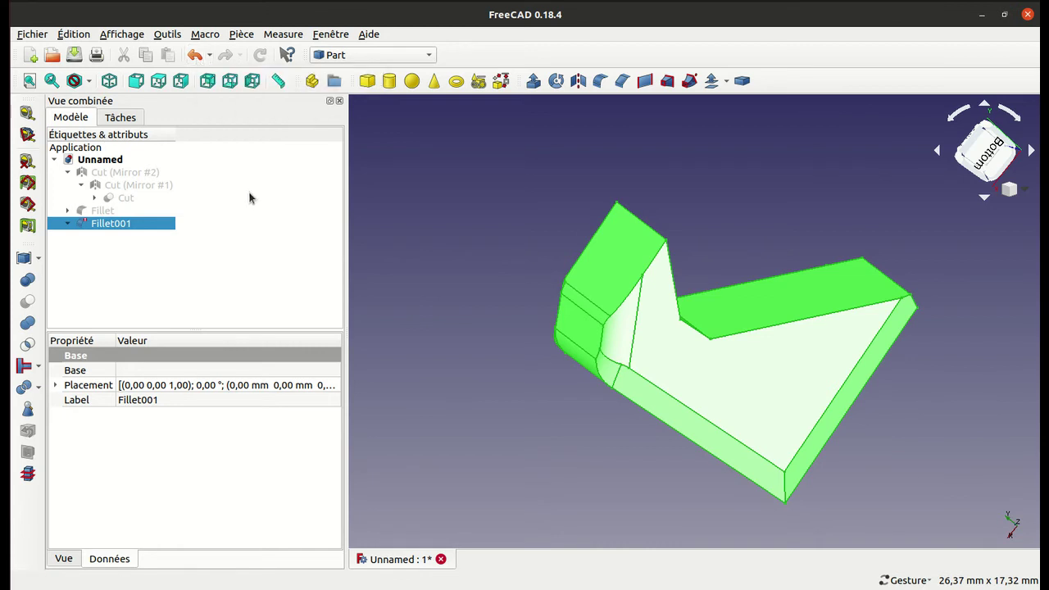
key("ctrl+z")
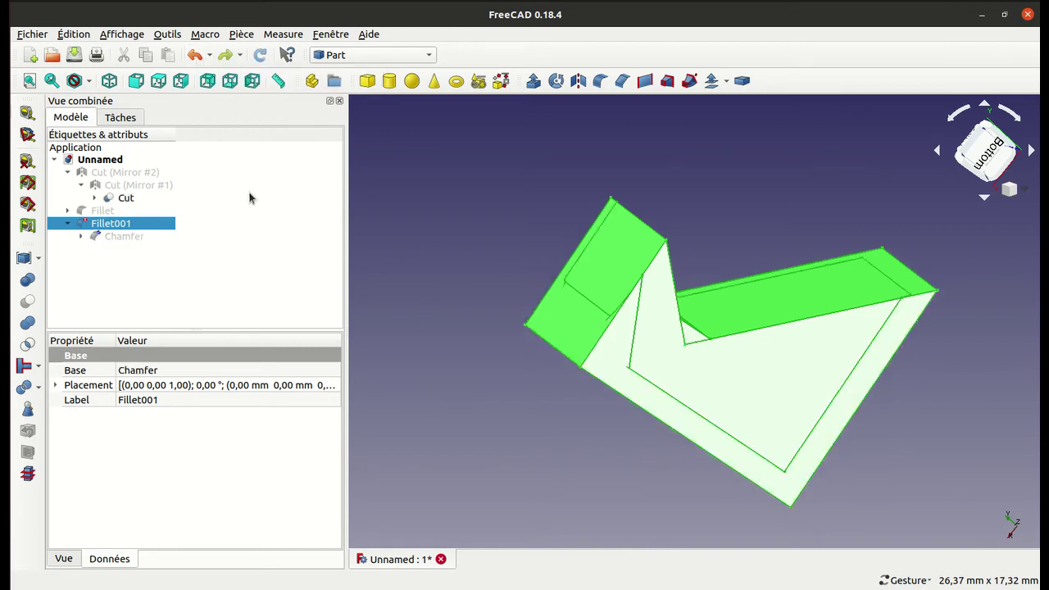
left_click(114, 237)
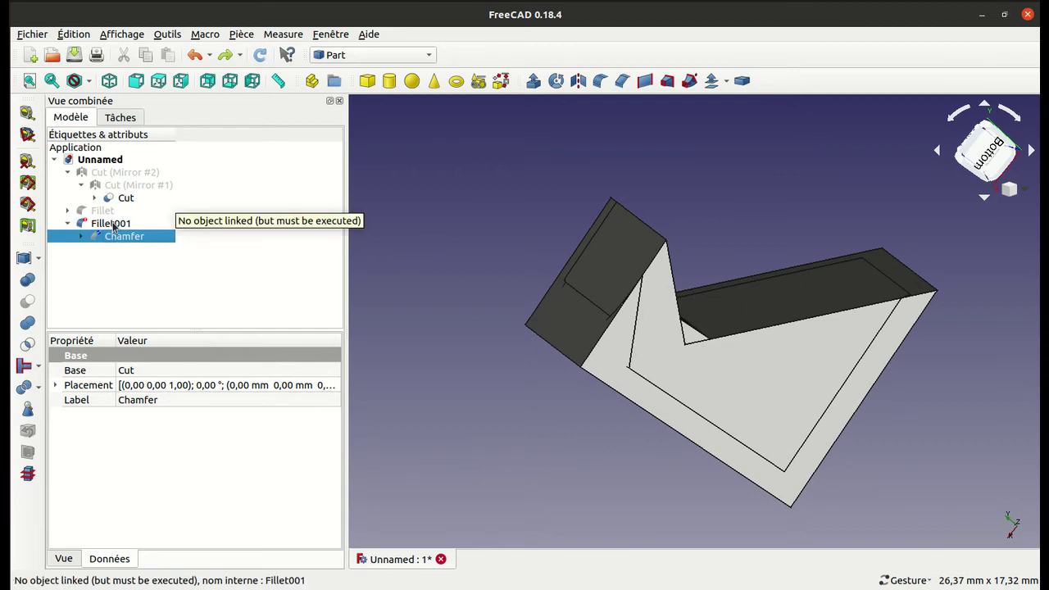
double_click(115, 224)
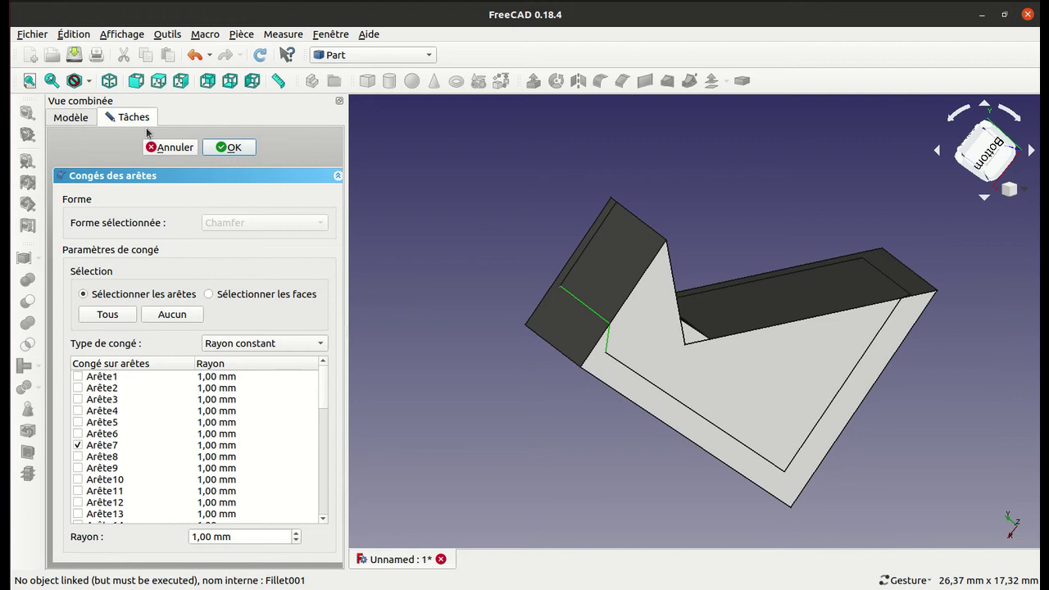
- Close the fillet settings and hide the Chamfer and Cut results so only Fillet001 shows
left_click(218, 149)
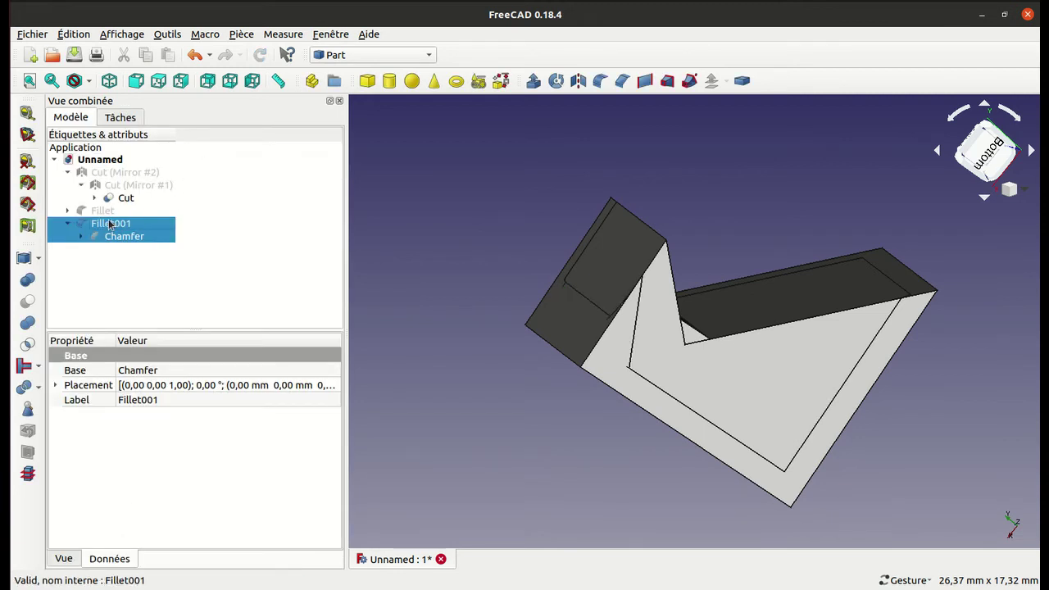
left_click(114, 237)
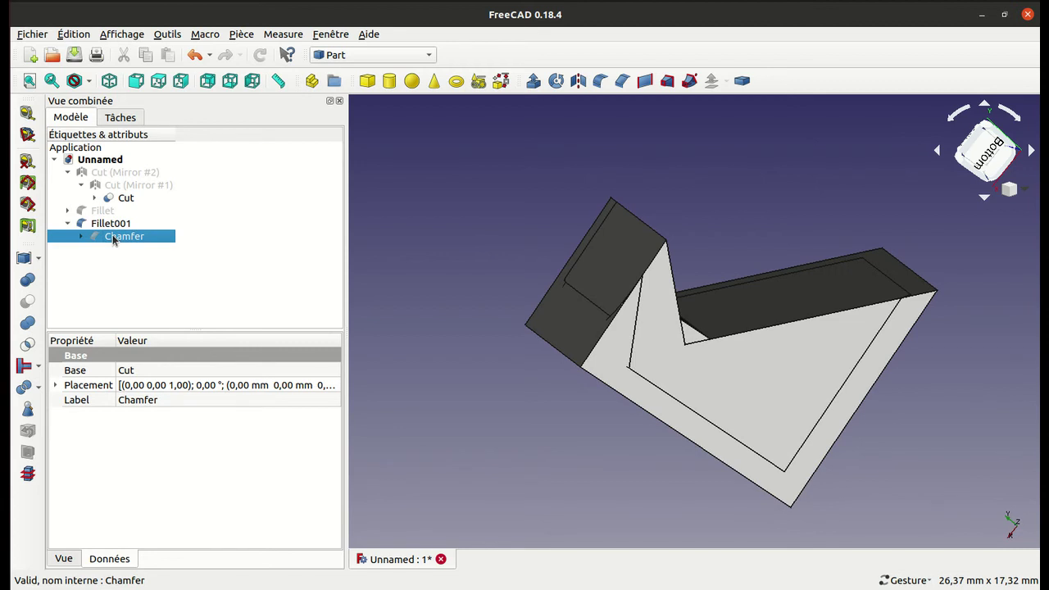
key("space")
left_click(125, 201)
key("space")
mouse_move(391, 295)
left_mouse_down()
mouse_move(494, 353)
mouse_move(379, 304)
left_mouse_up()
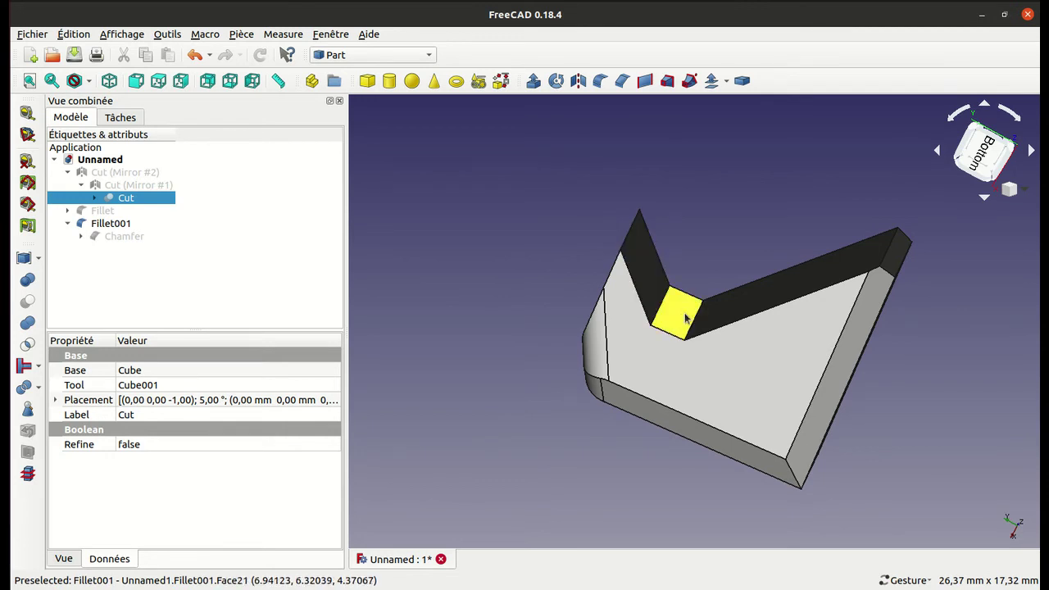
left_click(67, 225)
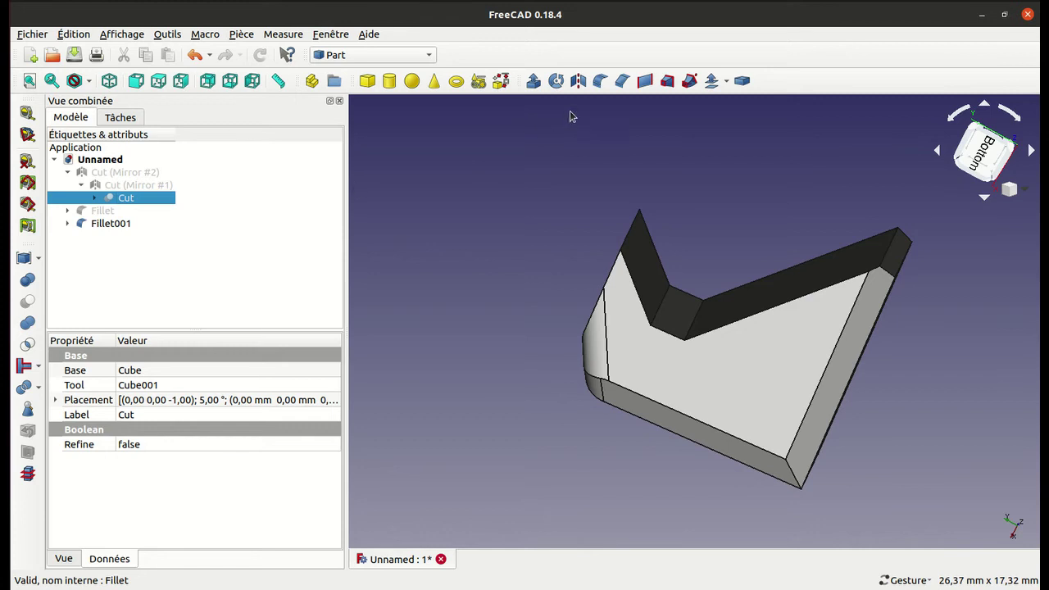
- Chamfer edges Arête59 and Arête50 at the inner V corner of Fillet001 by 1,00 mm
left_click(622, 80)
left_click(242, 225)
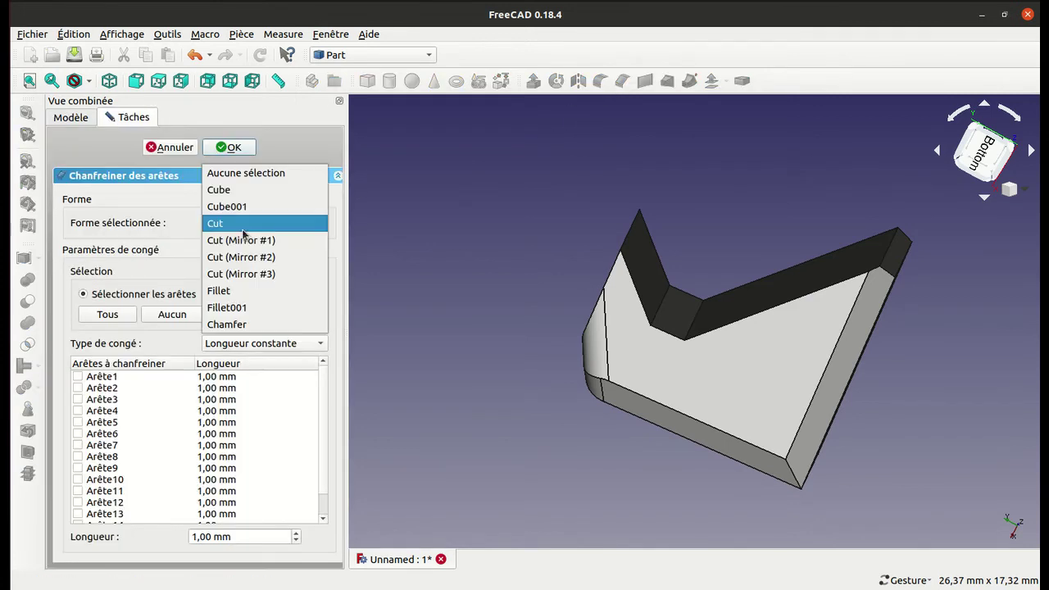
left_click(236, 307)
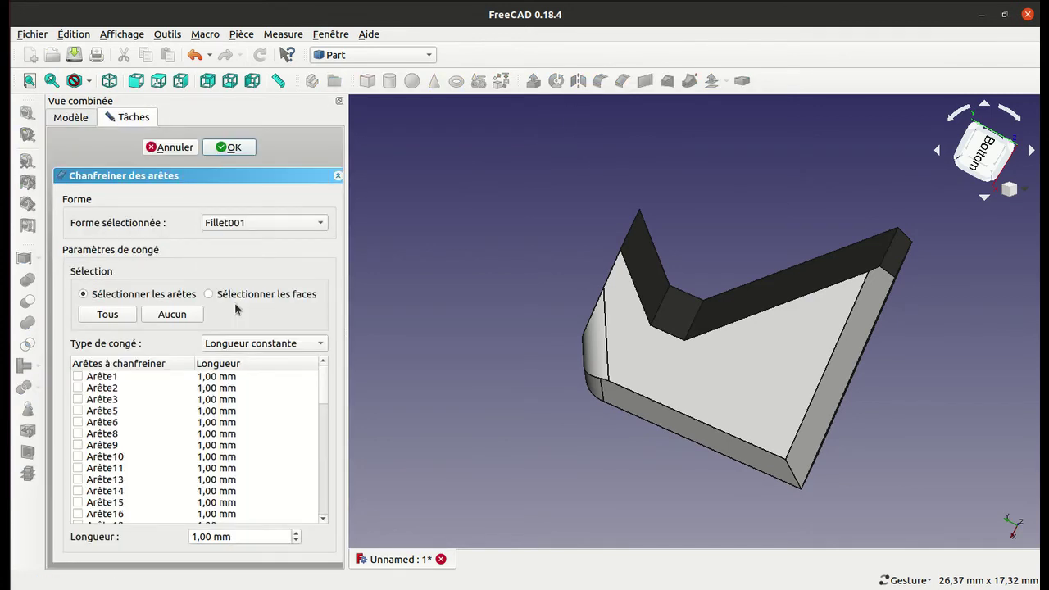
left_click(664, 305)
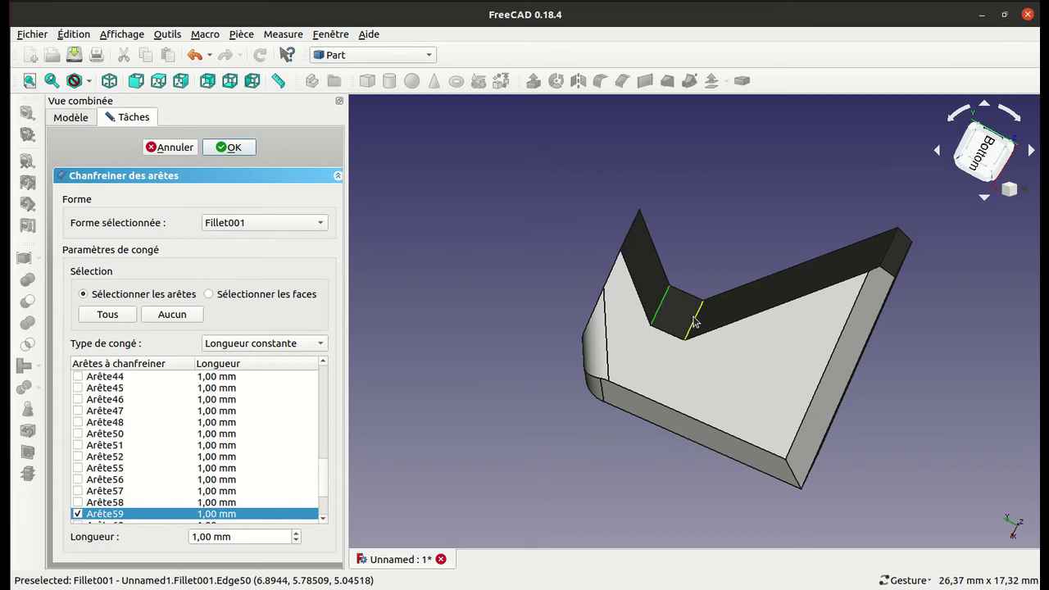
left_click(694, 322)
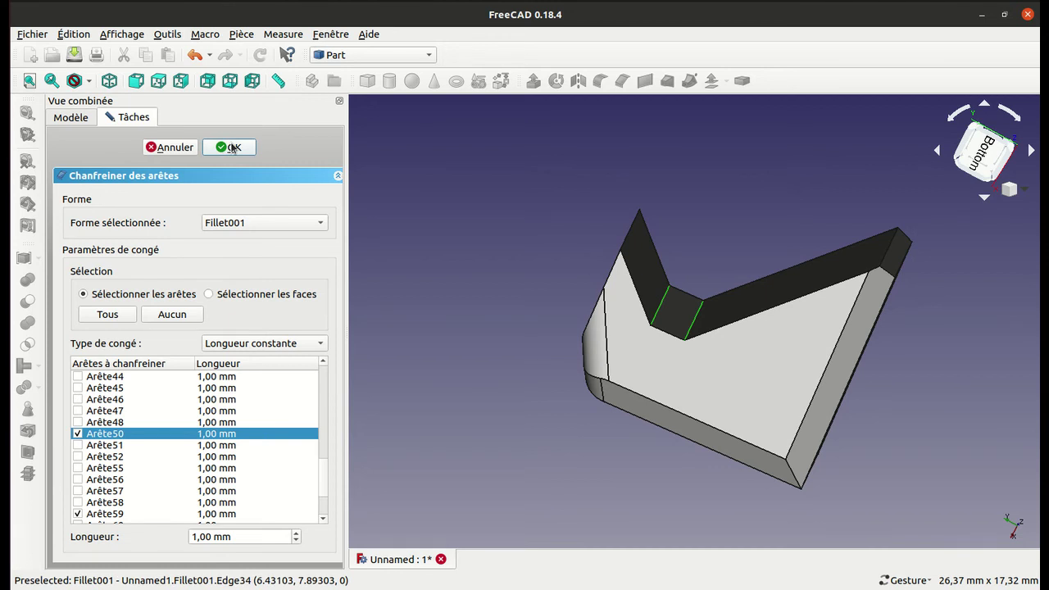
left_click(231, 148)
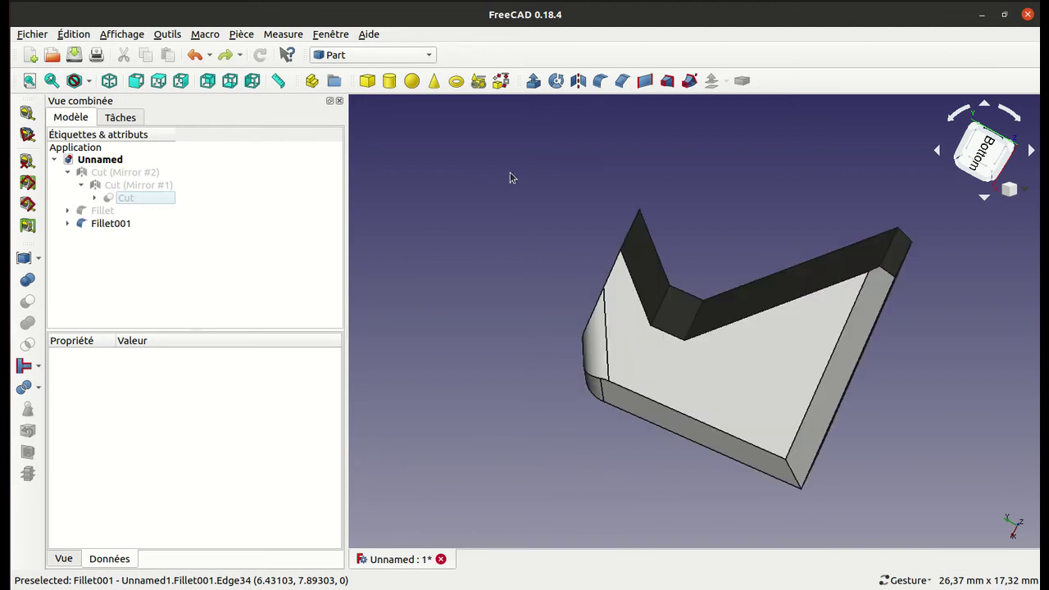
mouse_move(714, 191)
left_mouse_down()
mouse_move(596, 340)
mouse_move(654, 240)
left_mouse_up()
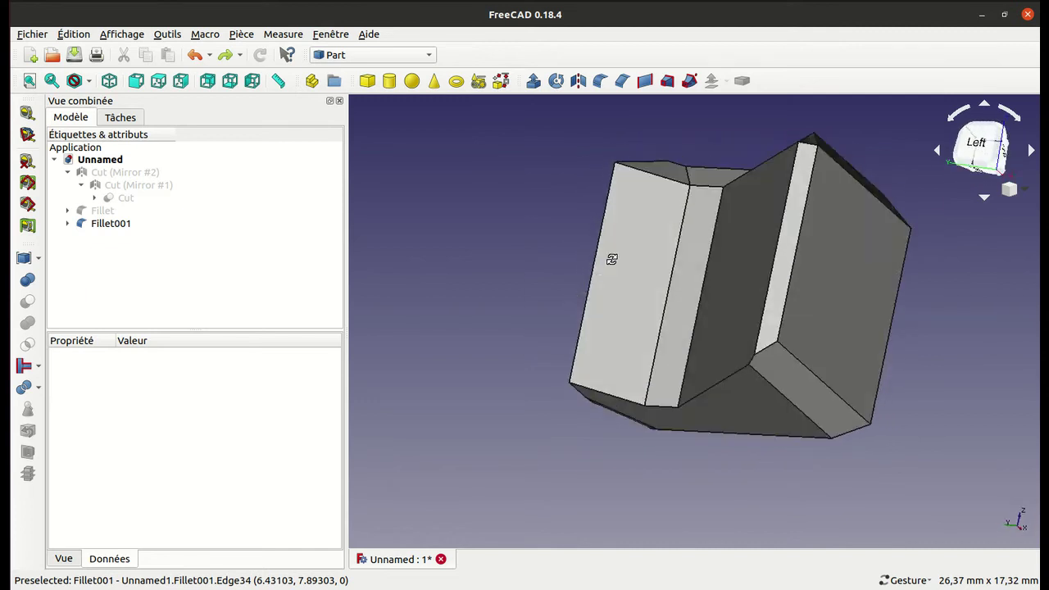
mouse_move(653, 239)
left_mouse_down()
mouse_move(625, 241)
mouse_move(726, 276)
mouse_move(686, 346)
mouse_move(649, 371)
mouse_move(652, 394)
left_mouse_up()
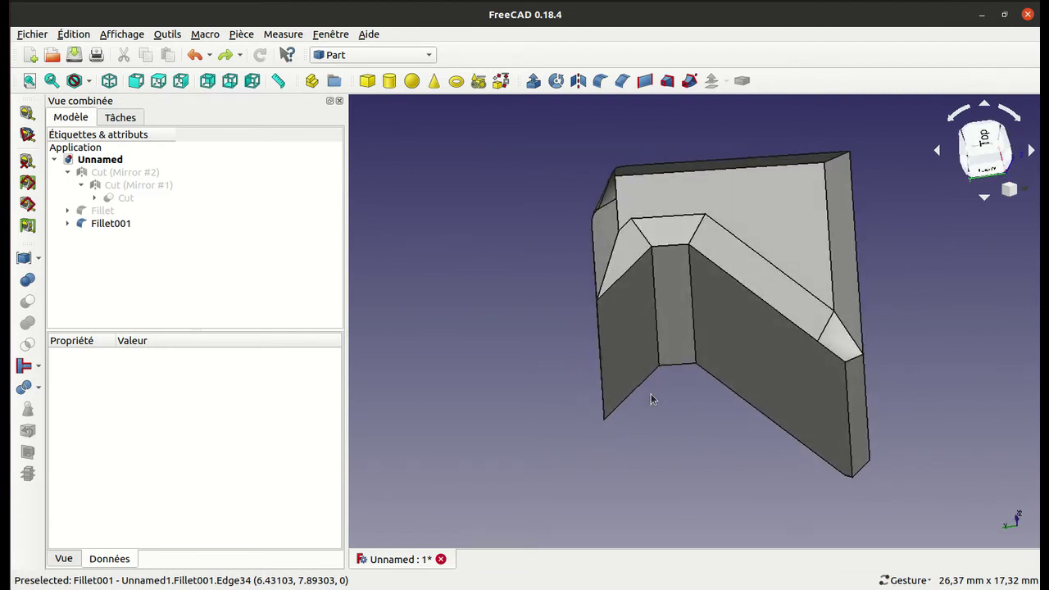
mouse_move(489, 206)
left_mouse_down()
mouse_move(614, 241)
mouse_move(656, 164)
mouse_move(636, 187)
left_mouse_up()
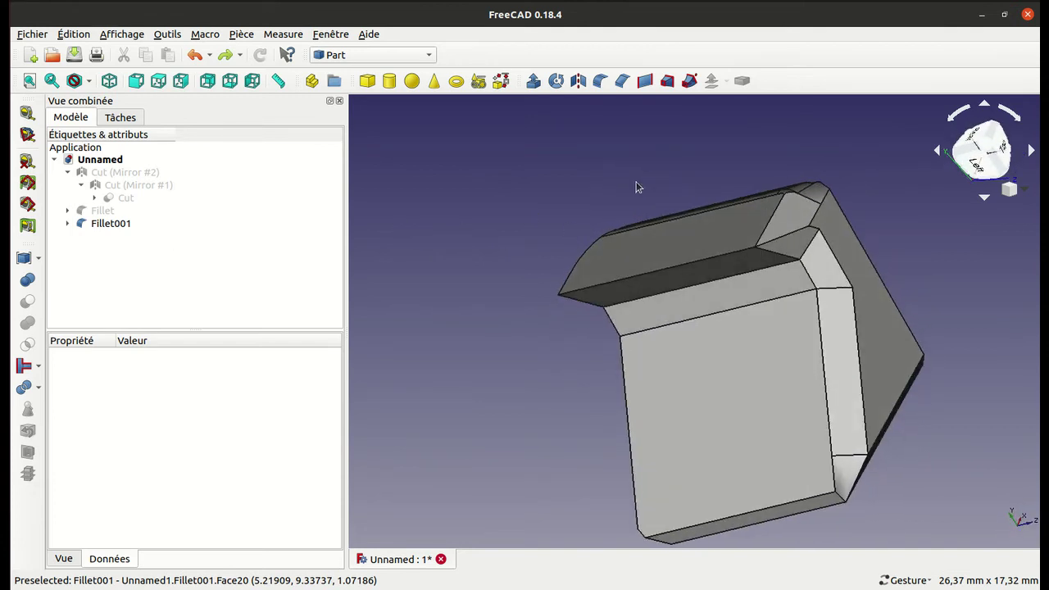
mouse_move(495, 321)
left_mouse_down()
mouse_move(519, 271)
mouse_move(550, 244)
left_mouse_up()
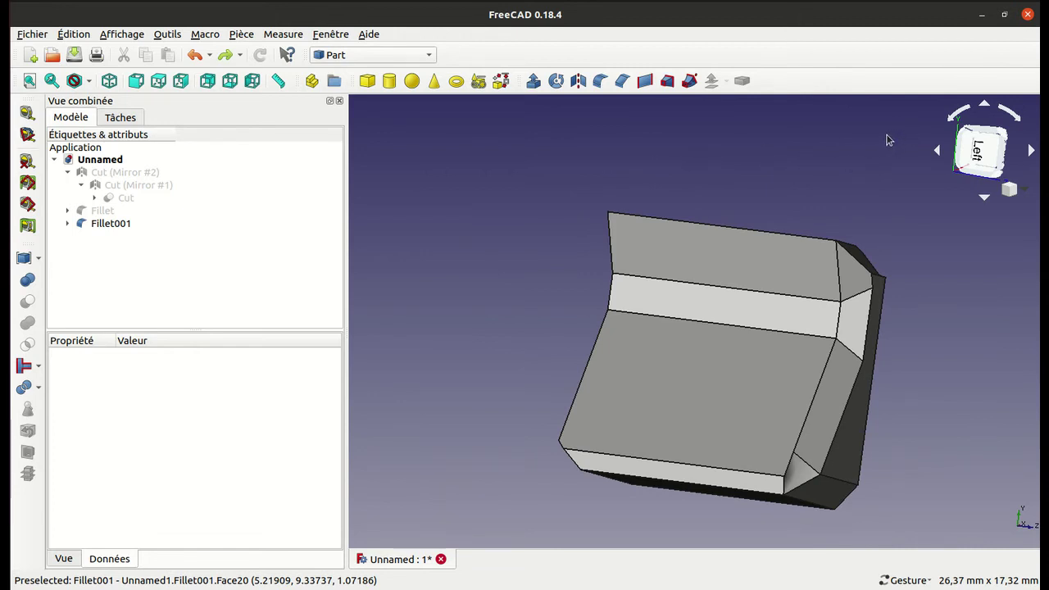
left_click(928, 8)
left_click(909, 74)
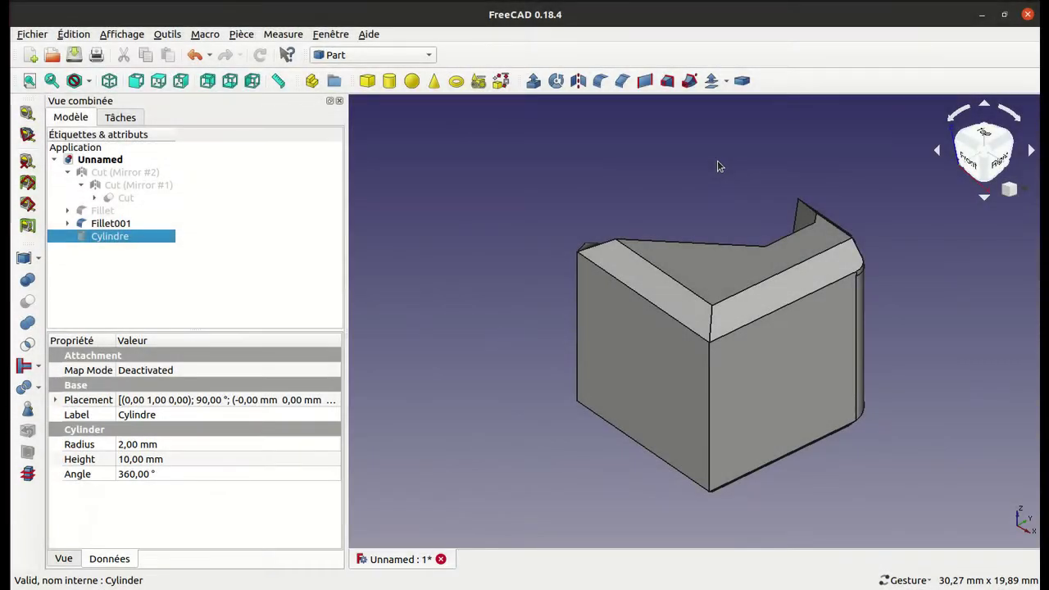
- Create a ruled surface between the opposite edges bounding the cut flap's gap
mouse_move(608, 179)
left_mouse_down()
mouse_move(653, 187)
mouse_move(680, 270)
left_mouse_up()
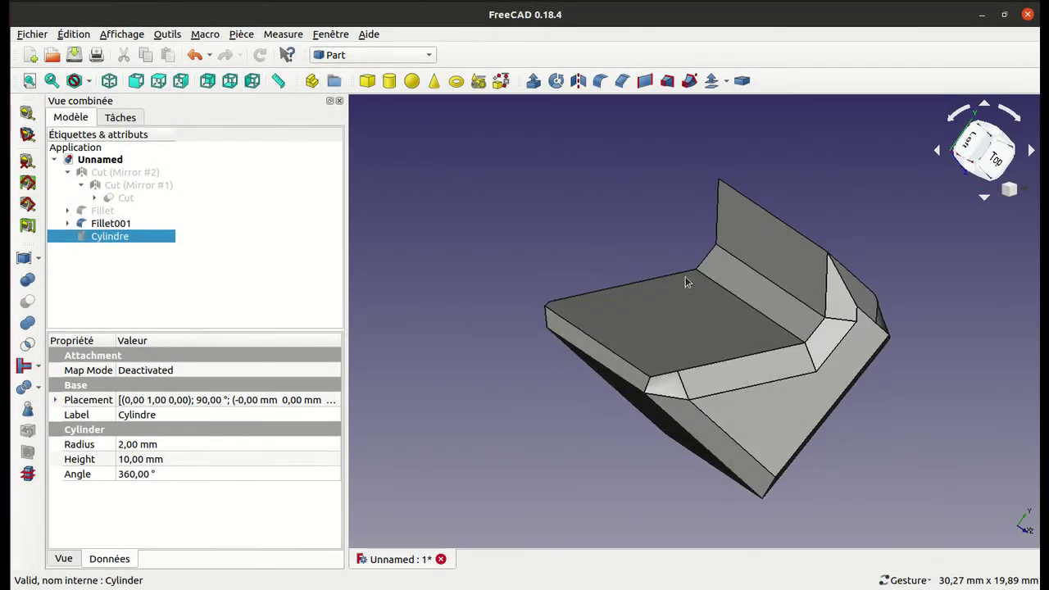
left_click(735, 293)
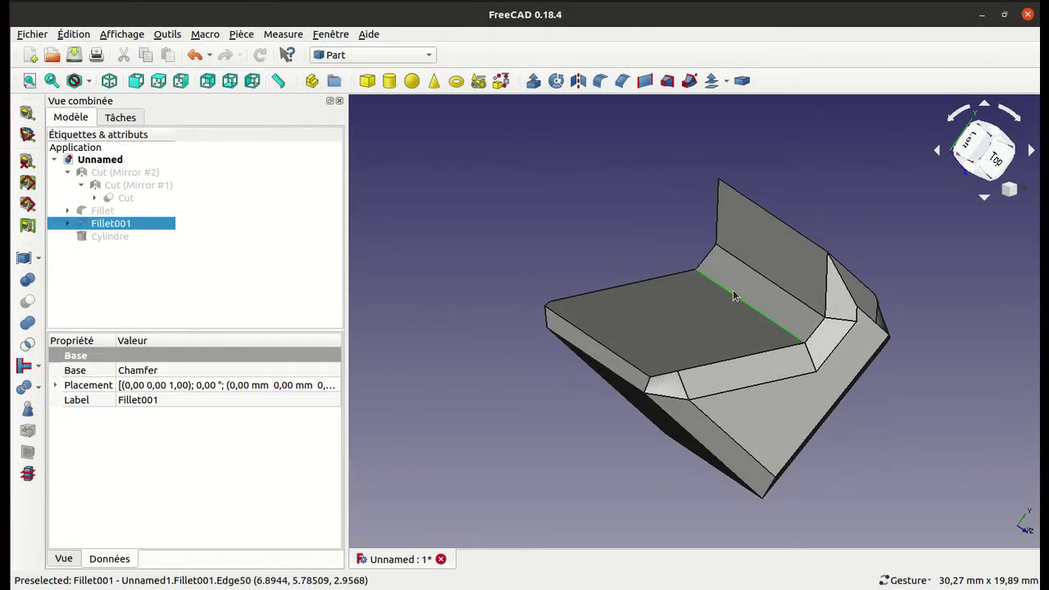
left_click(771, 214, "ctrl")
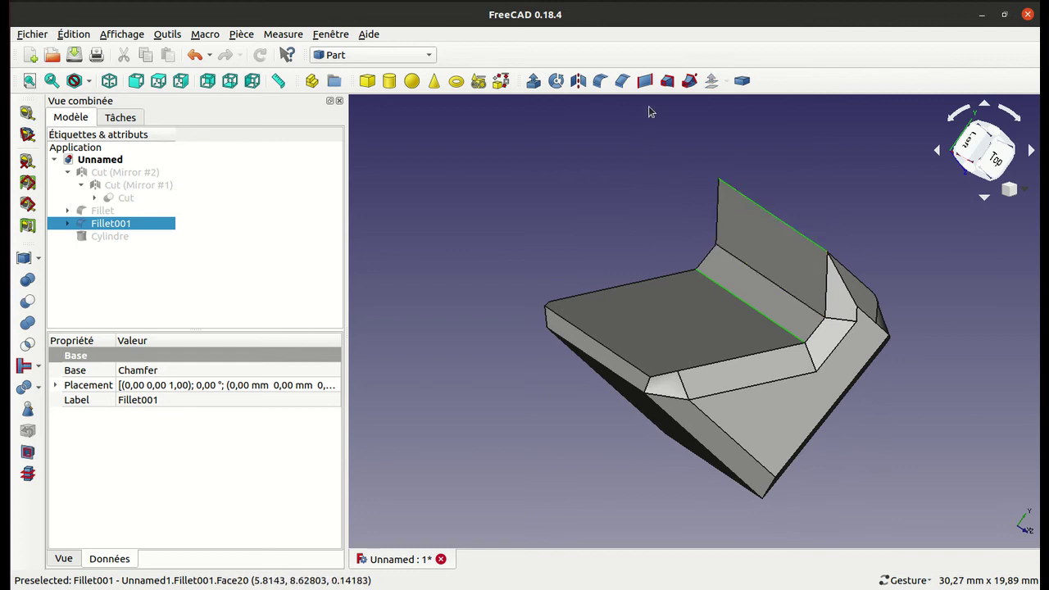
left_click(643, 80)
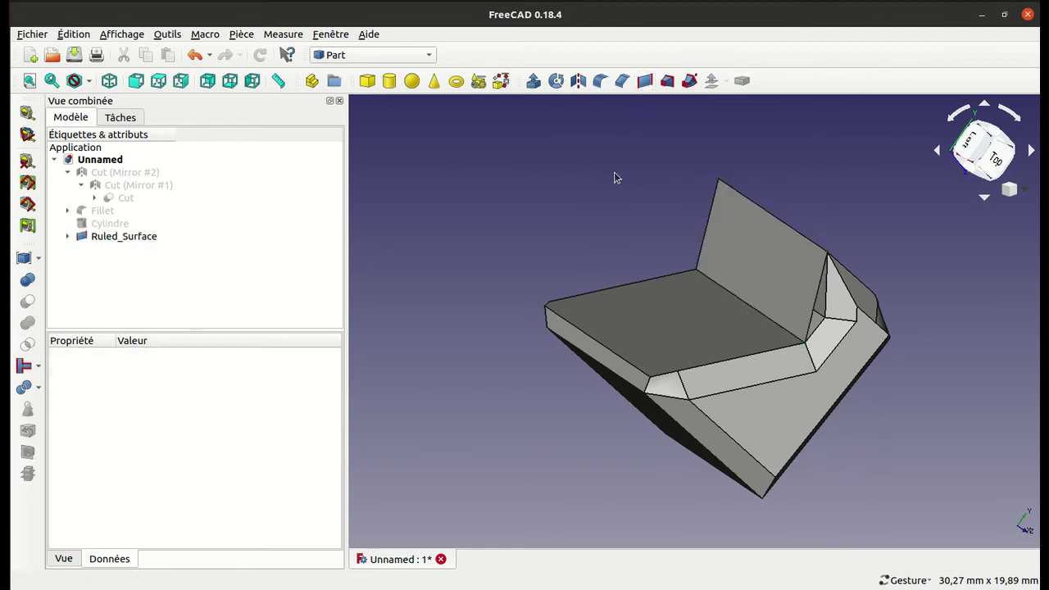
- Bridge the two small gaps at the notch with ruled surfaces, Ruled_Surface001 and Ruled_Surface002
left_click_drag(616, 177, 723, 284)
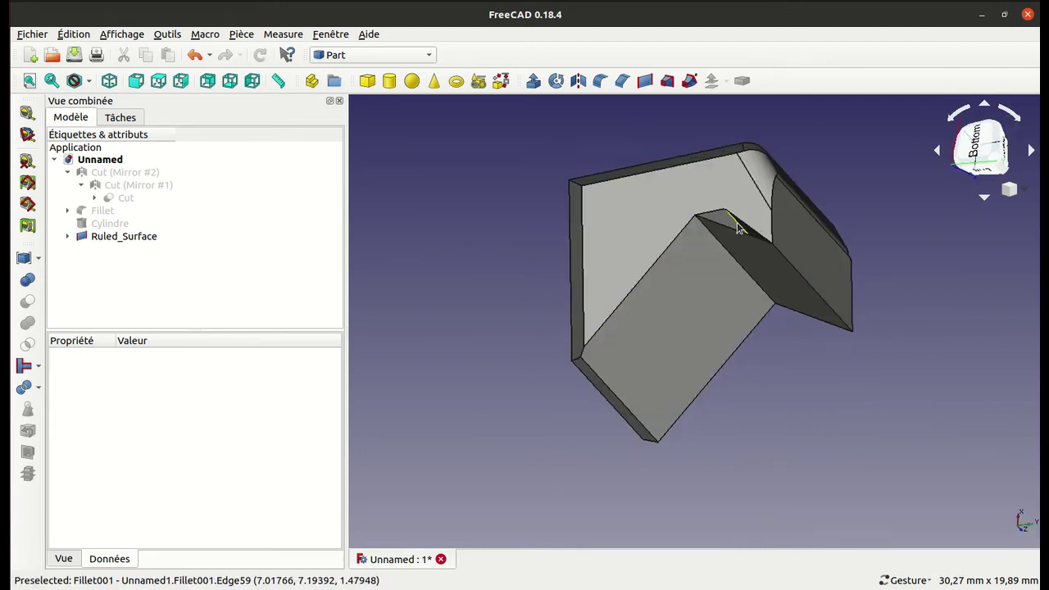
left_click(735, 235)
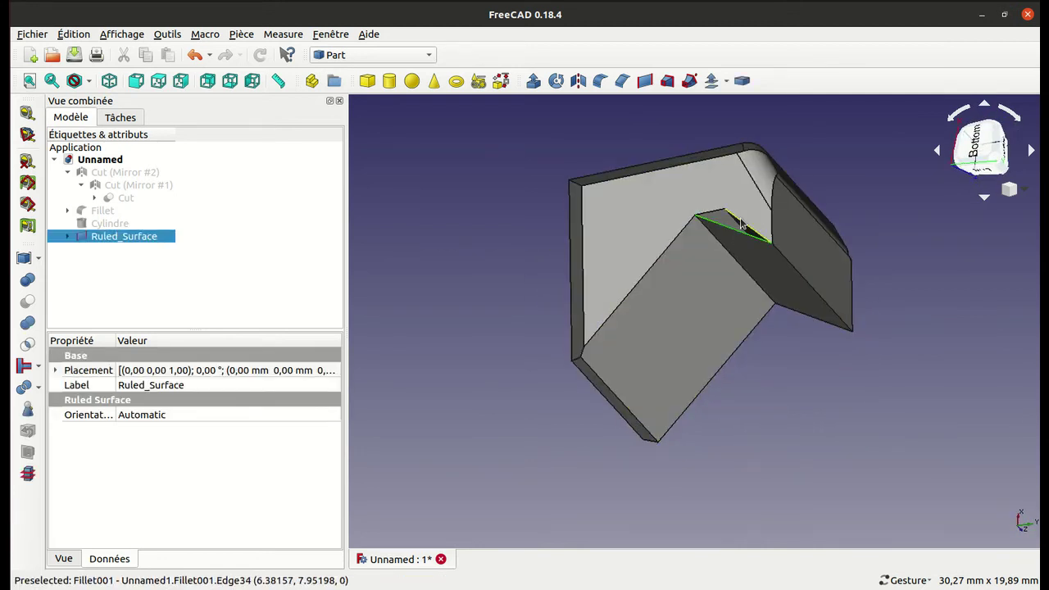
left_click(740, 222, "ctrl")
left_click(644, 82)
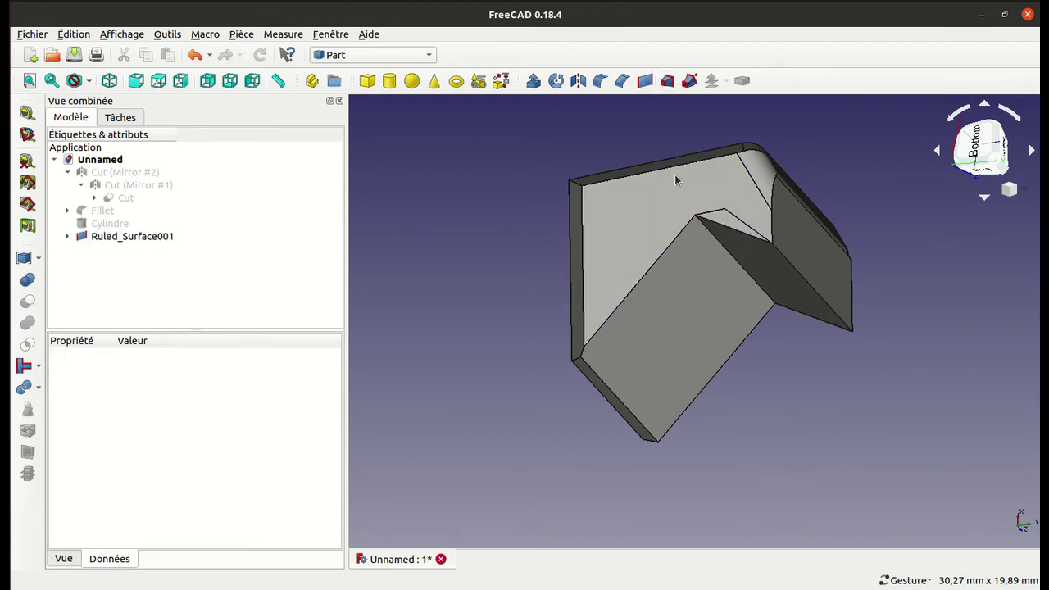
mouse_move(877, 279)
left_mouse_down()
mouse_move(843, 257)
mouse_move(739, 232)
mouse_move(693, 233)
left_mouse_up()
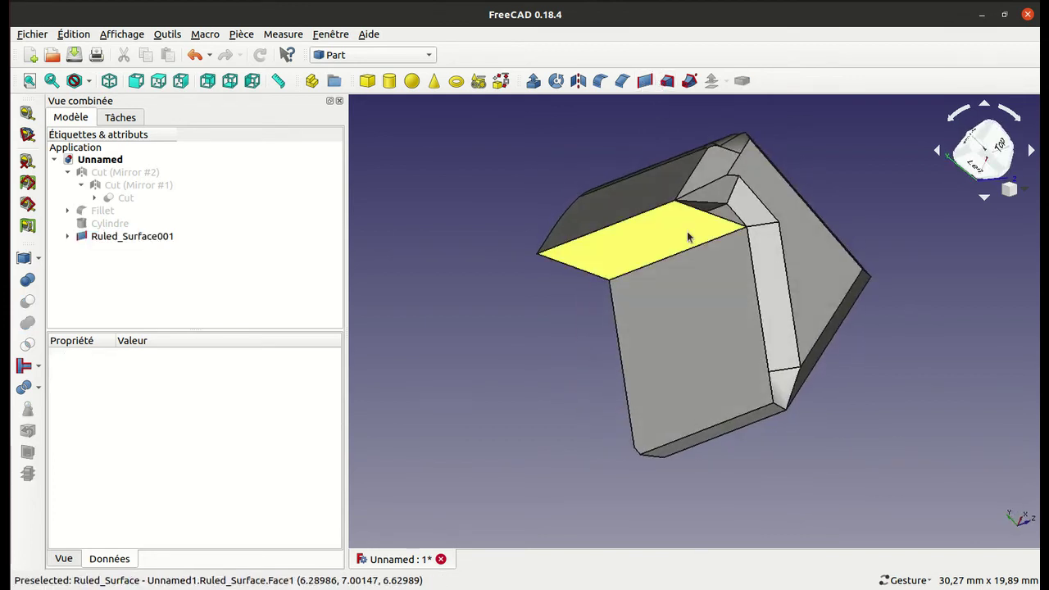
left_click(702, 205)
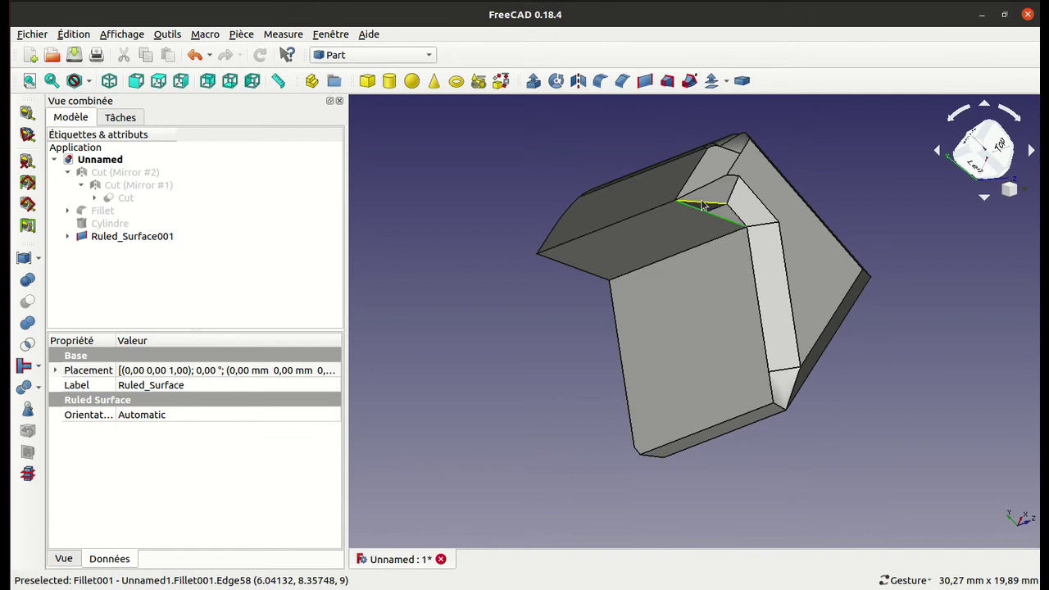
left_click(702, 204)
left_click(702, 205, "ctrl")
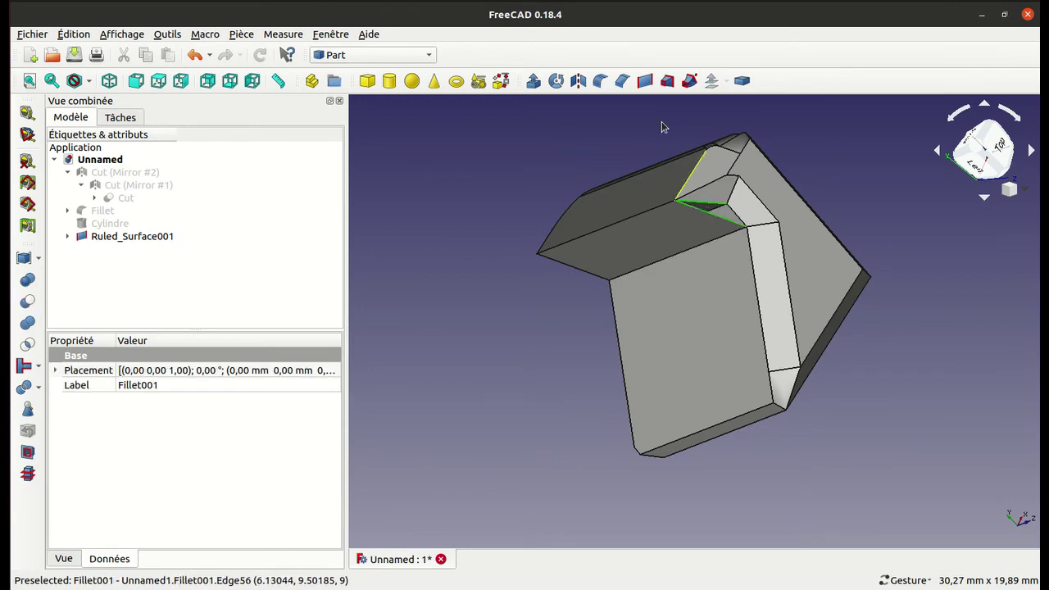
left_click(644, 82)
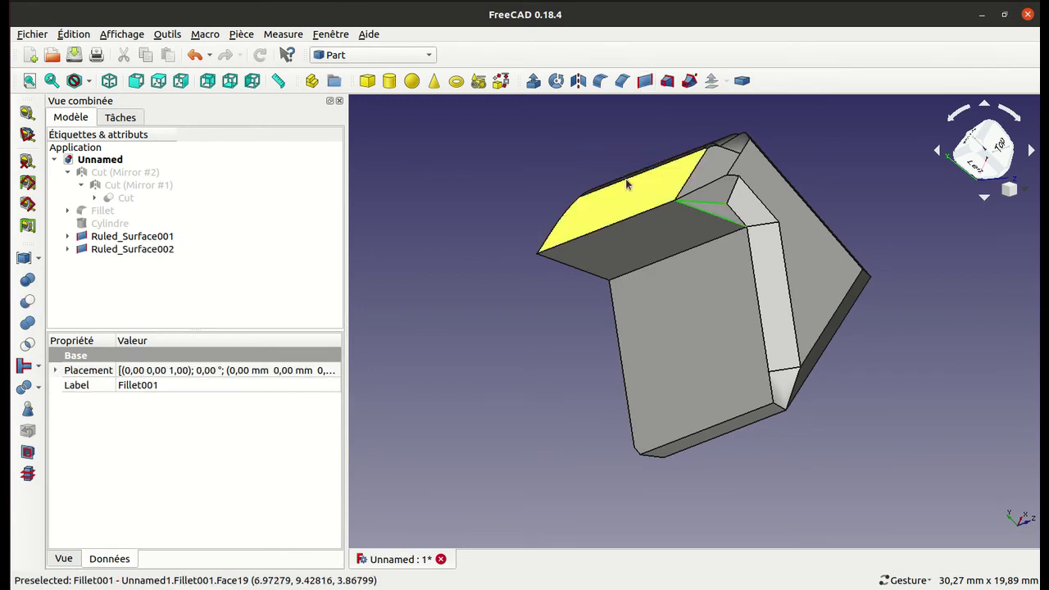
- From a tilted view below, select the bottom and opposite top edges of the open side
left_click_drag(817, 187, 756, 134)
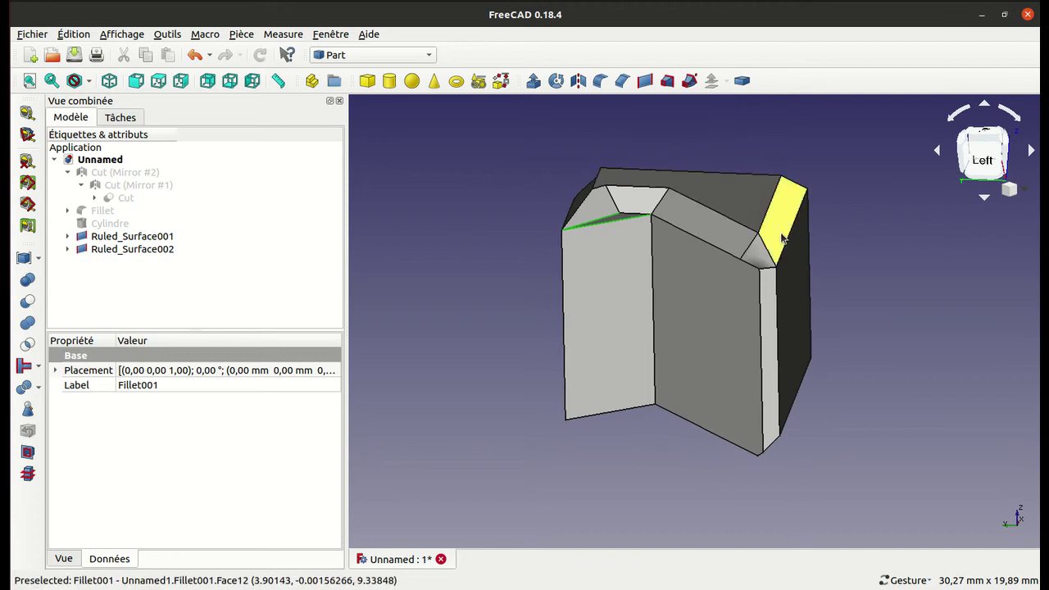
mouse_move(852, 391)
left_mouse_down()
mouse_move(842, 303)
mouse_move(888, 230)
left_mouse_up()
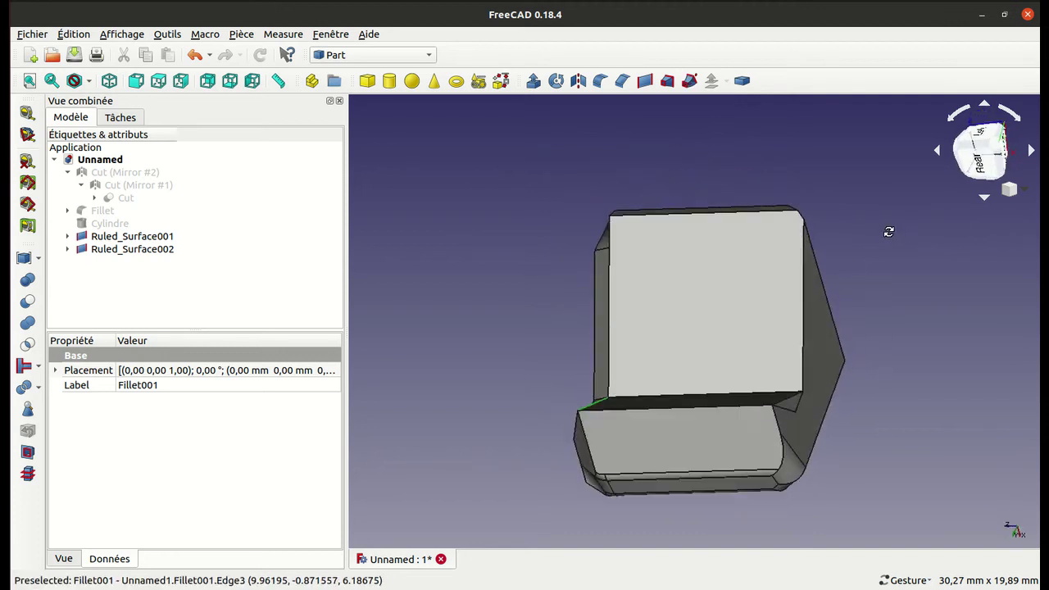
left_click_drag(877, 276, 828, 305)
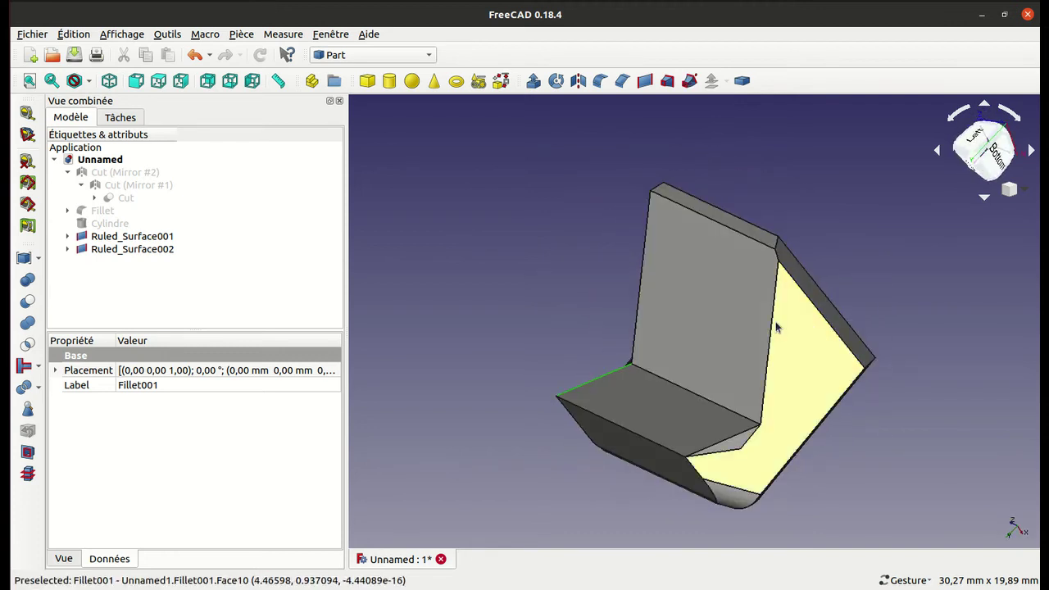
left_click(606, 424)
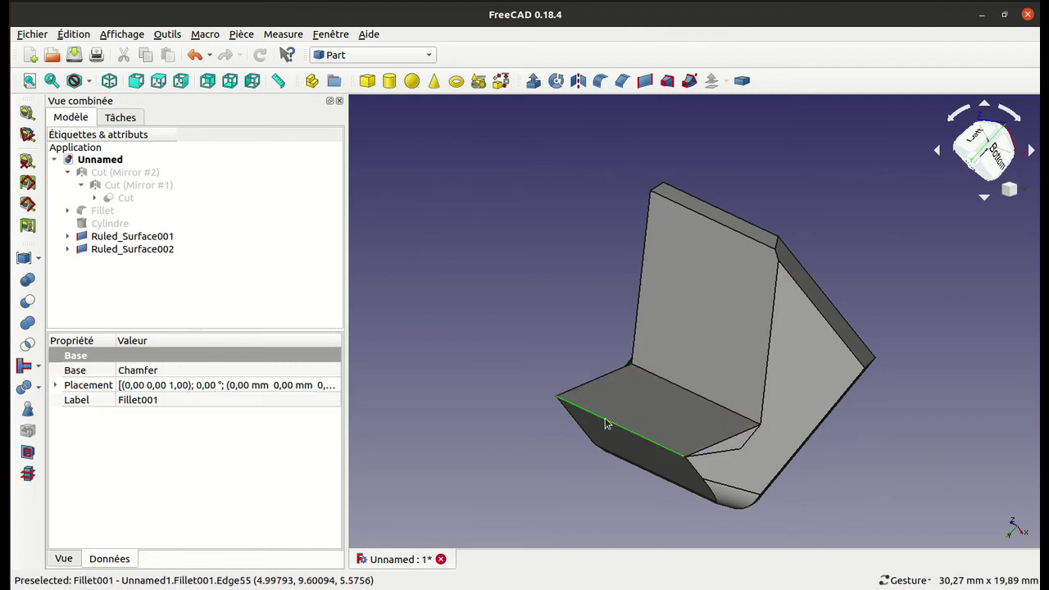
left_click(709, 220, "ctrl")
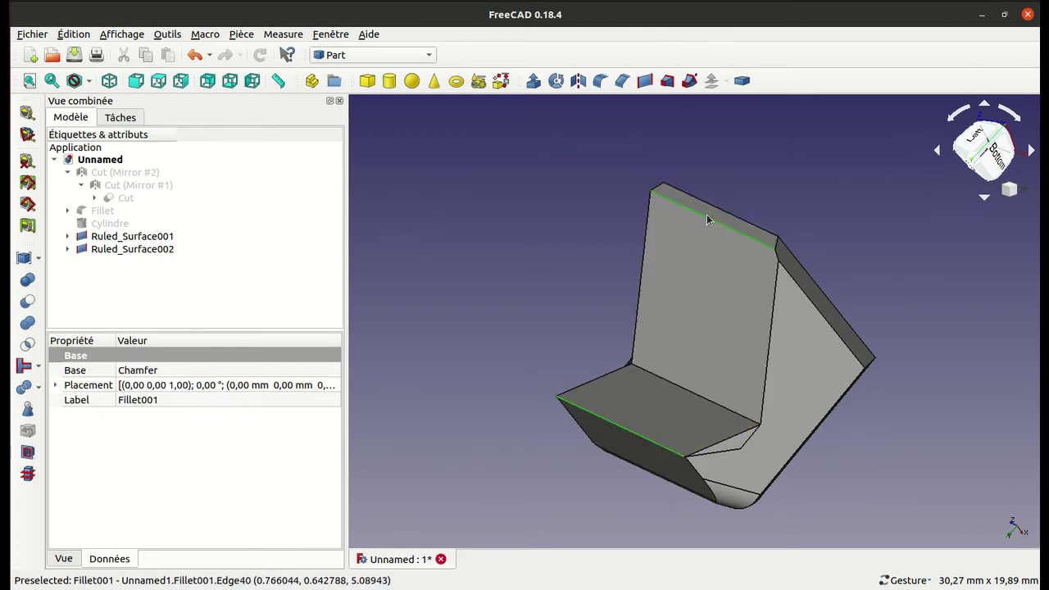
- Span the open side's two top-bottom edge pairs with ruled surfaces, then orbit to check them
left_click(644, 81)
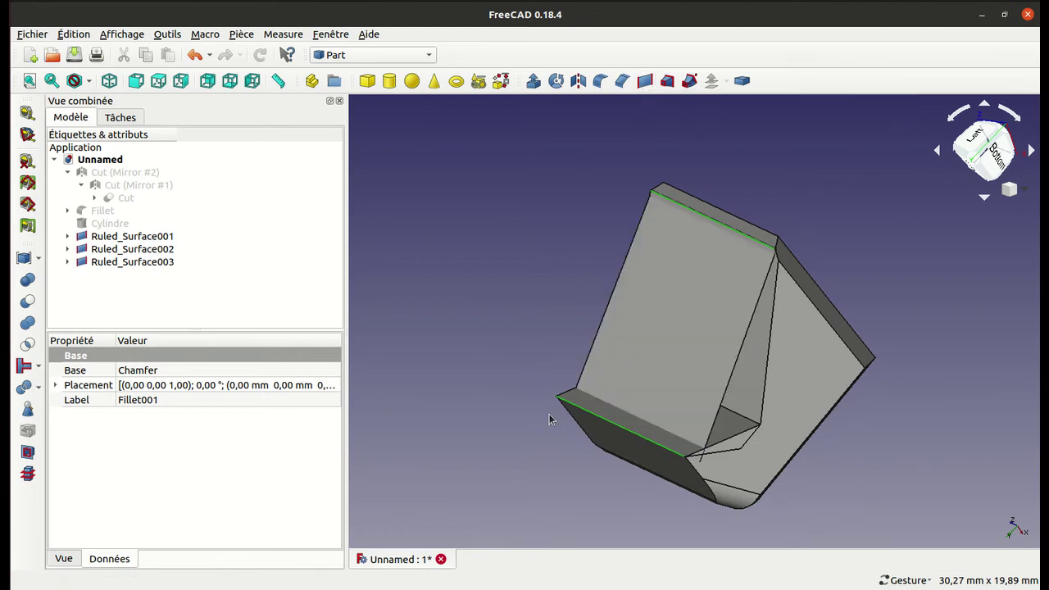
left_click_drag(552, 421, 519, 404)
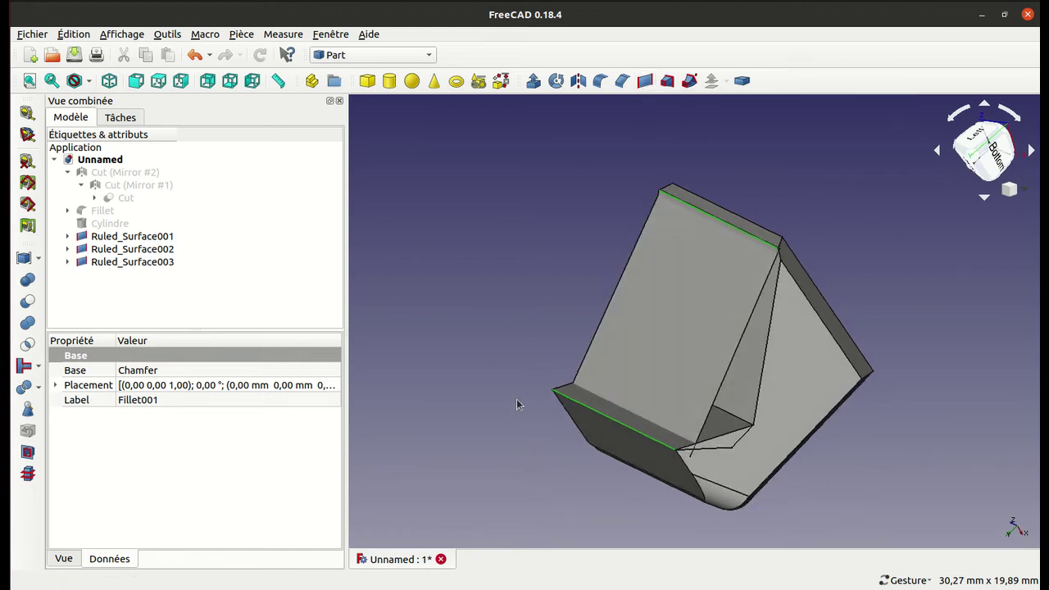
left_click(713, 218)
left_click(787, 189)
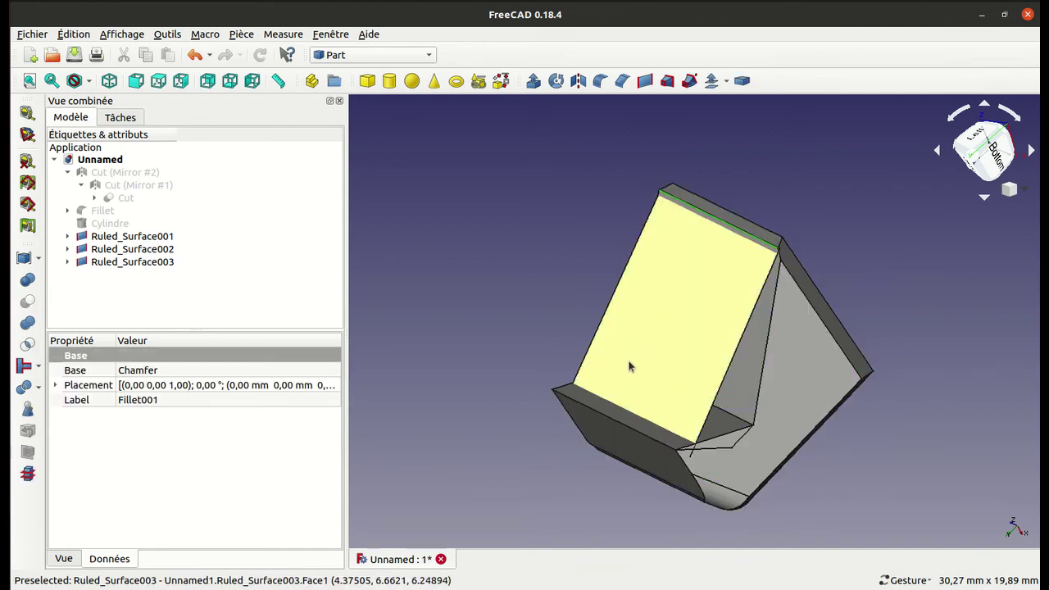
left_click(593, 410, "ctrl")
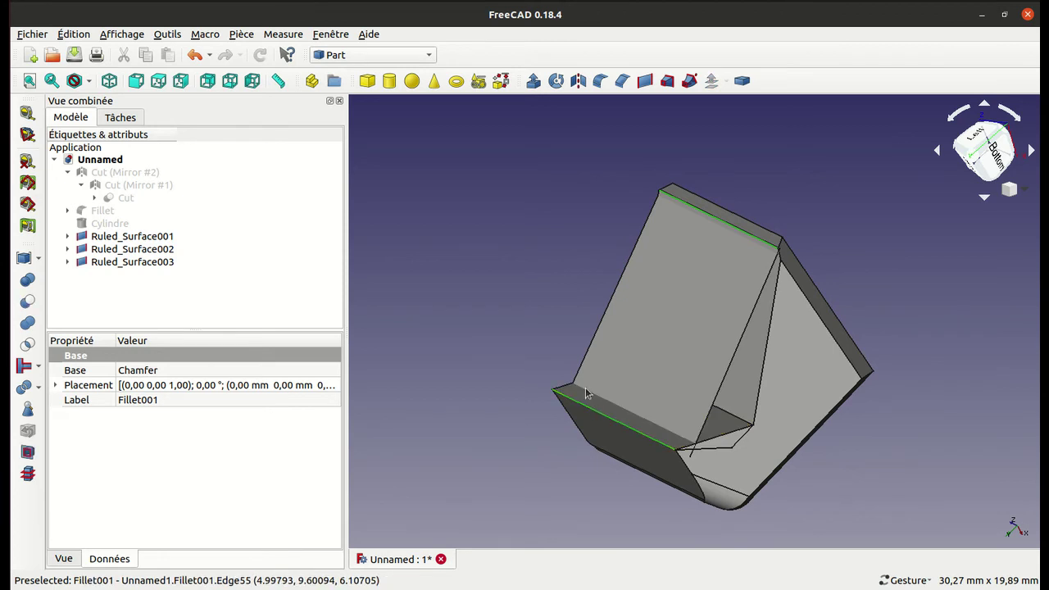
left_click(646, 80)
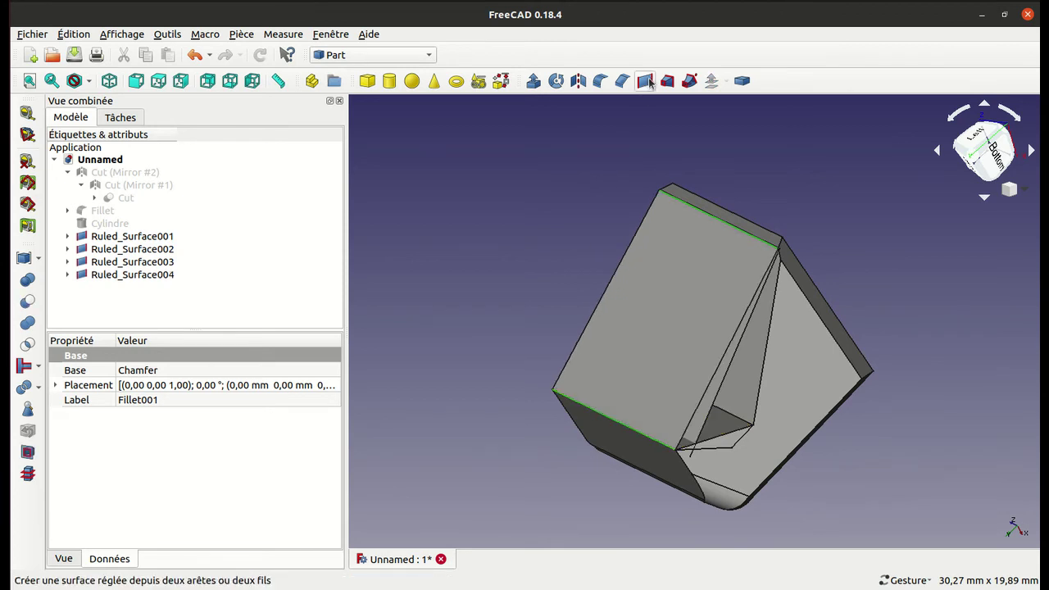
mouse_move(487, 328)
left_mouse_down()
mouse_move(827, 337)
mouse_move(756, 375)
mouse_move(645, 394)
mouse_move(479, 349)
left_mouse_up()
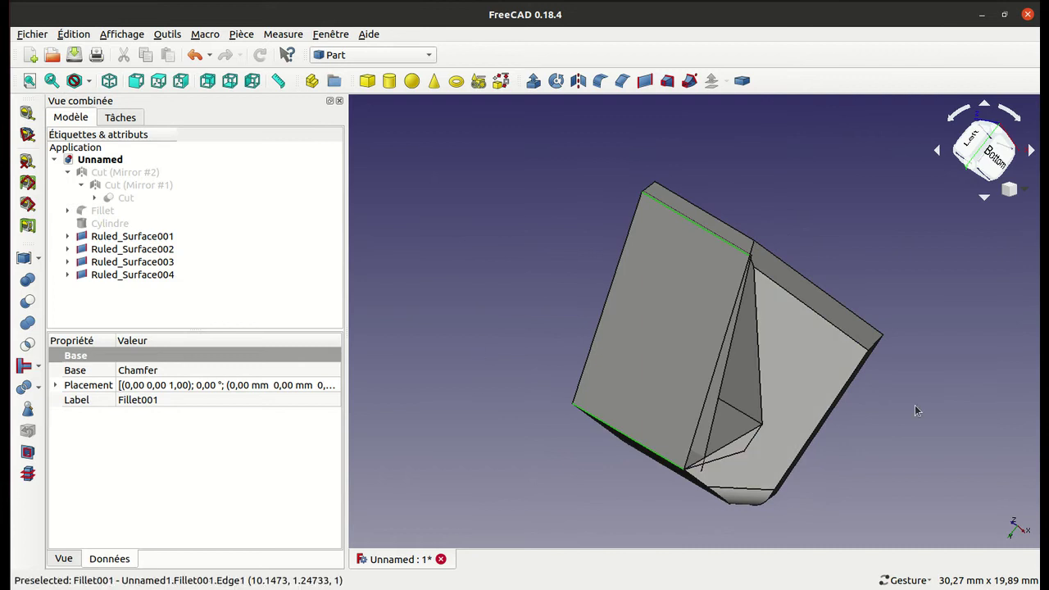
mouse_move(915, 426)
left_mouse_down()
mouse_move(827, 385)
mouse_move(863, 417)
left_mouse_up()
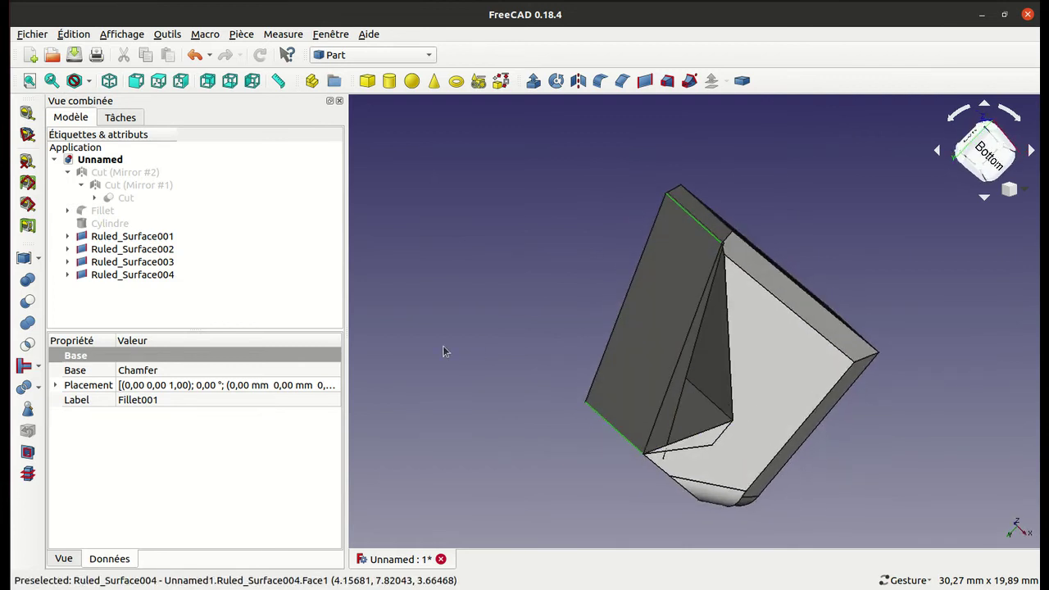
- Unhide the Cylindre and orbit the model to its front and left sides
left_click(122, 224)
key("space")
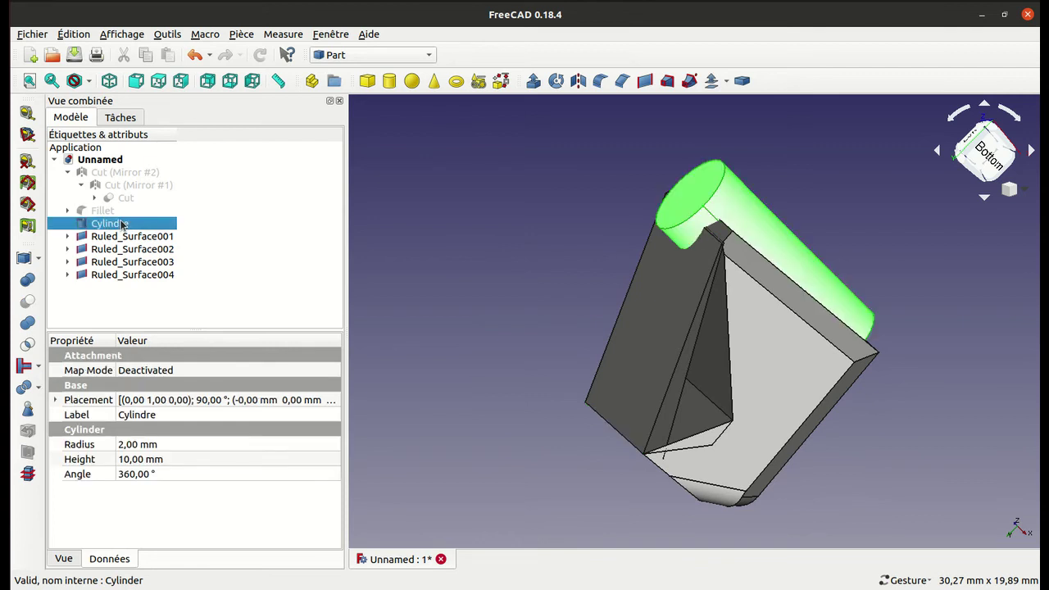
mouse_move(902, 227)
left_mouse_down()
mouse_move(737, 300)
mouse_move(700, 290)
left_mouse_up()
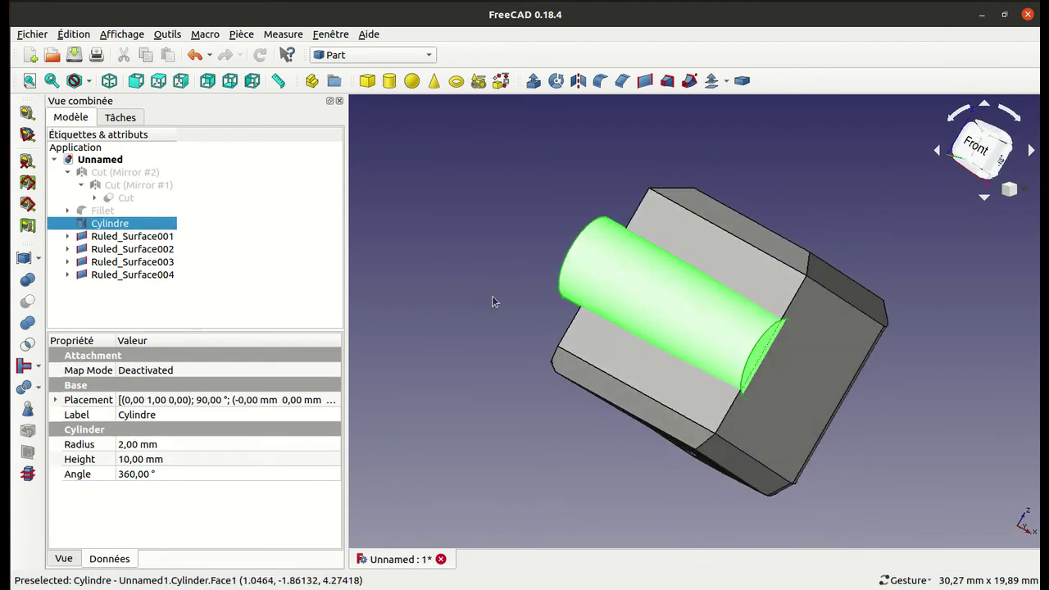
mouse_move(414, 255)
left_mouse_down()
mouse_move(552, 323)
mouse_move(625, 316)
left_mouse_up()
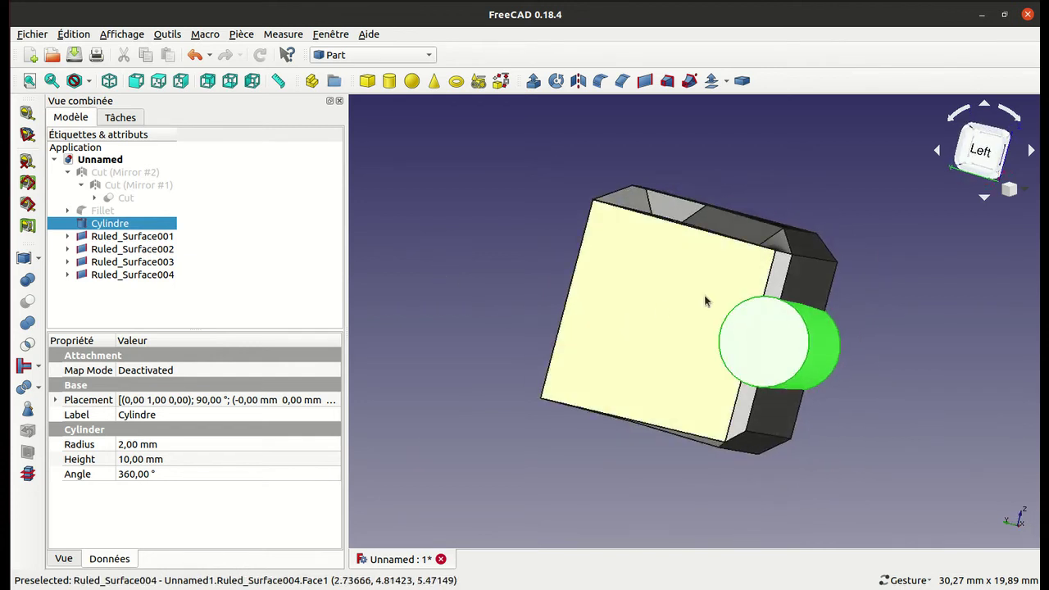
- Subtract the Cylindre from Fillet001 with Part Cut, carving a rounded groove into Cut001
left_click(783, 275)
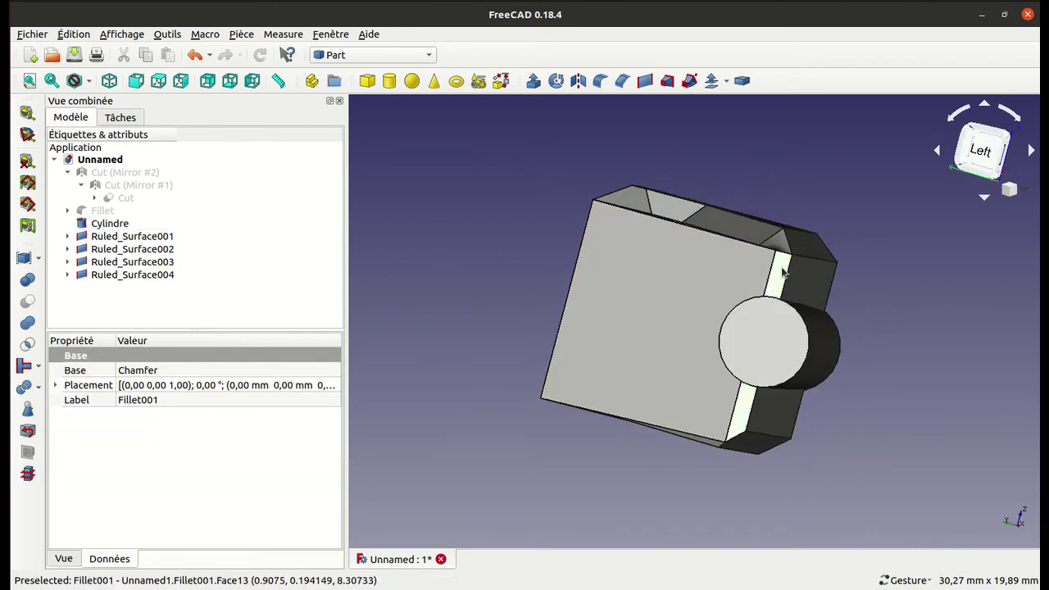
left_click(773, 336)
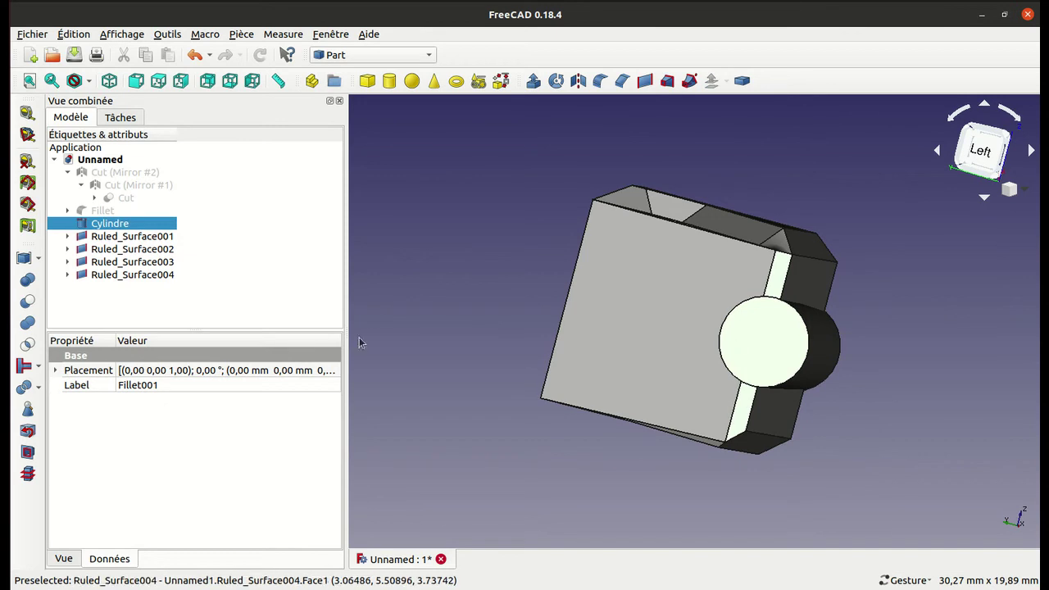
left_click(27, 301)
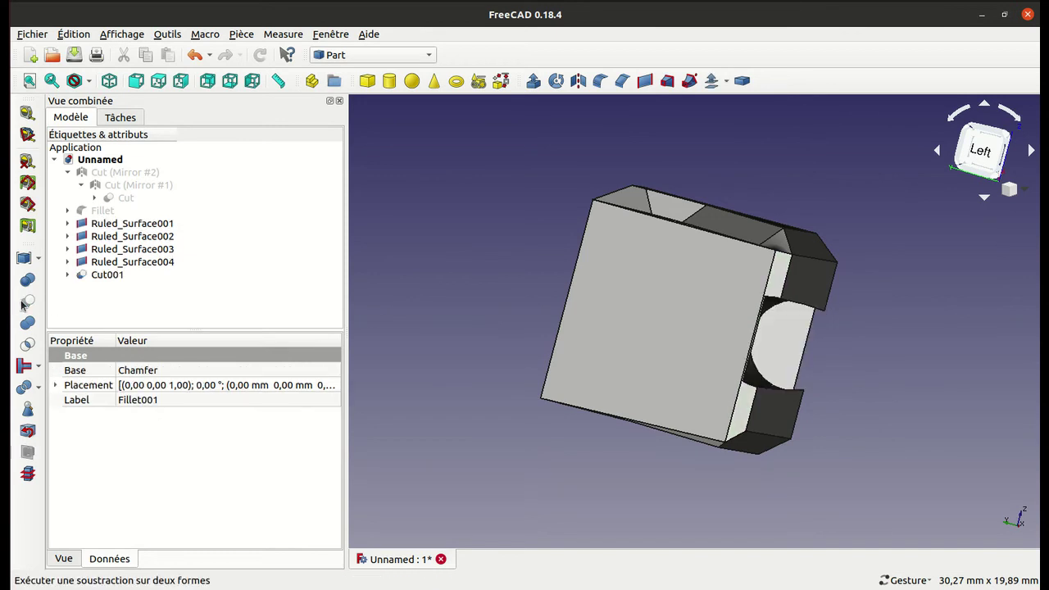
mouse_move(878, 335)
left_mouse_down()
mouse_move(789, 286)
mouse_move(759, 253)
mouse_move(734, 267)
left_mouse_up()
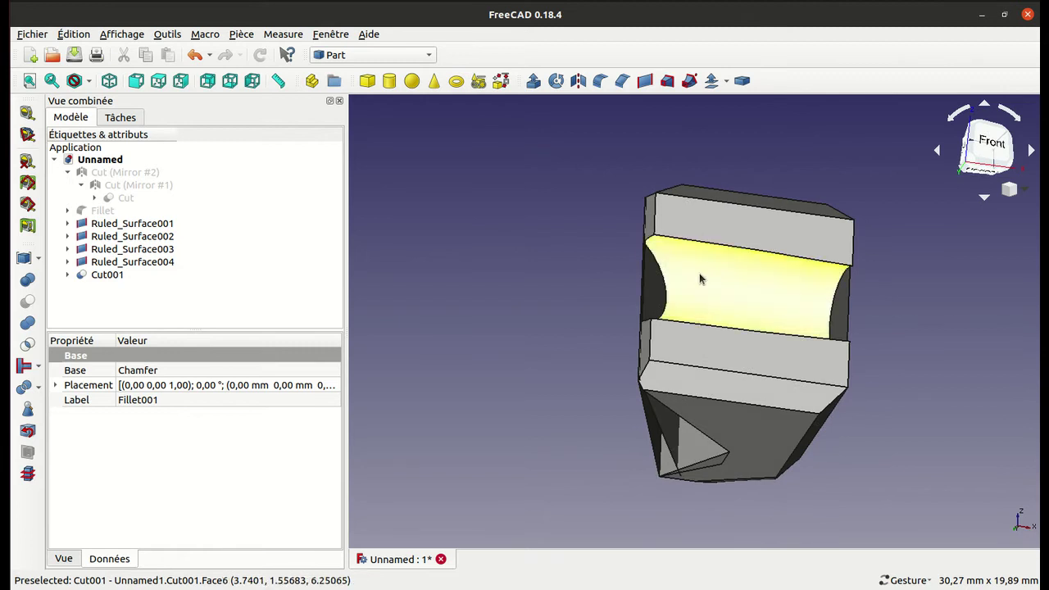
- Create Ruled_Surface005 between two edges of Cut001 and view it from the left
left_click(650, 242)
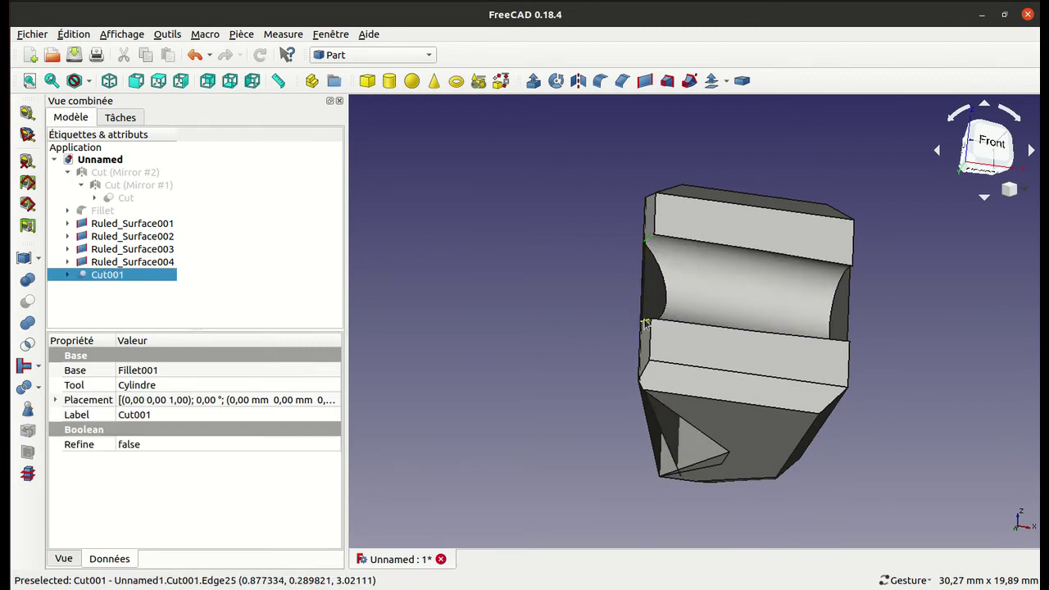
left_click(644, 82)
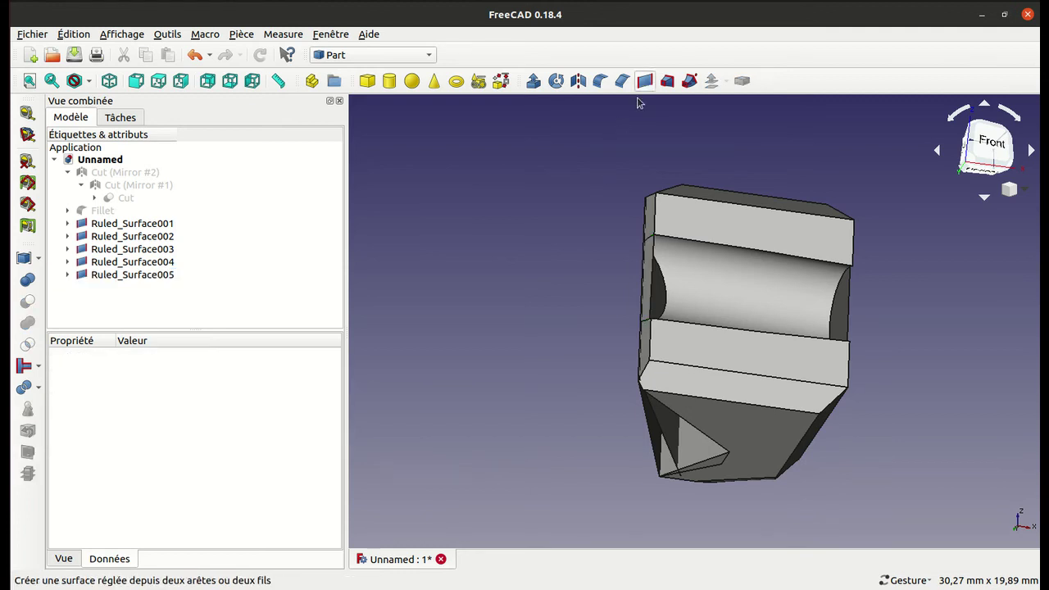
mouse_move(558, 241)
left_mouse_down()
mouse_move(744, 286)
mouse_move(582, 274)
mouse_move(519, 343)
mouse_move(477, 436)
mouse_move(513, 466)
mouse_move(616, 467)
mouse_move(668, 443)
mouse_move(541, 382)
mouse_move(569, 300)
mouse_move(667, 265)
mouse_move(697, 199)
left_mouse_up()
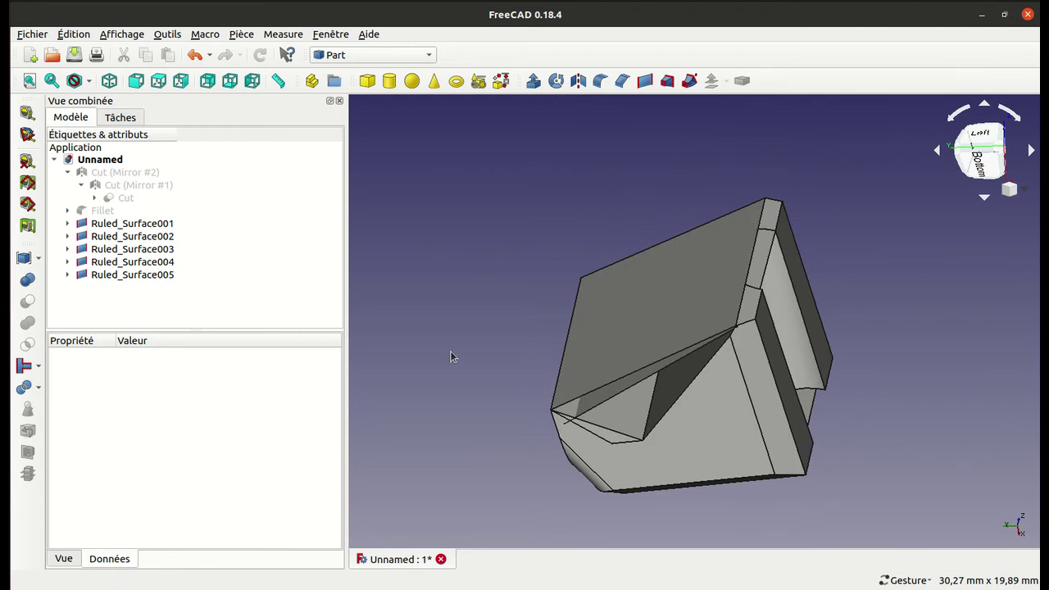
- Select the triangular ruled face, sliver faces and large lower-right face of the notch
left_click(618, 426)
left_click(615, 432, "ctrl")
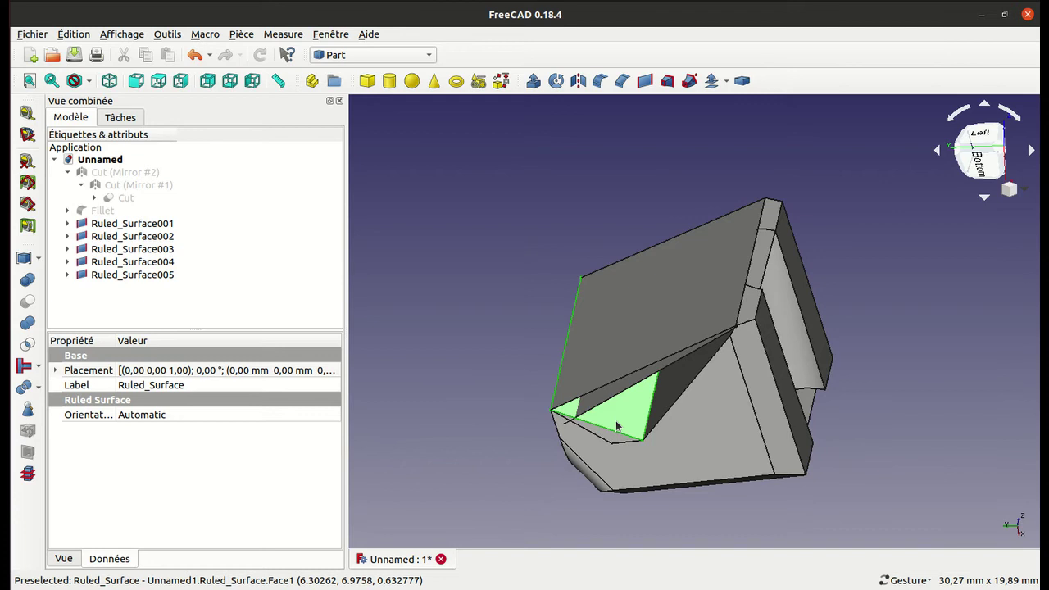
left_click(610, 439, "ctrl")
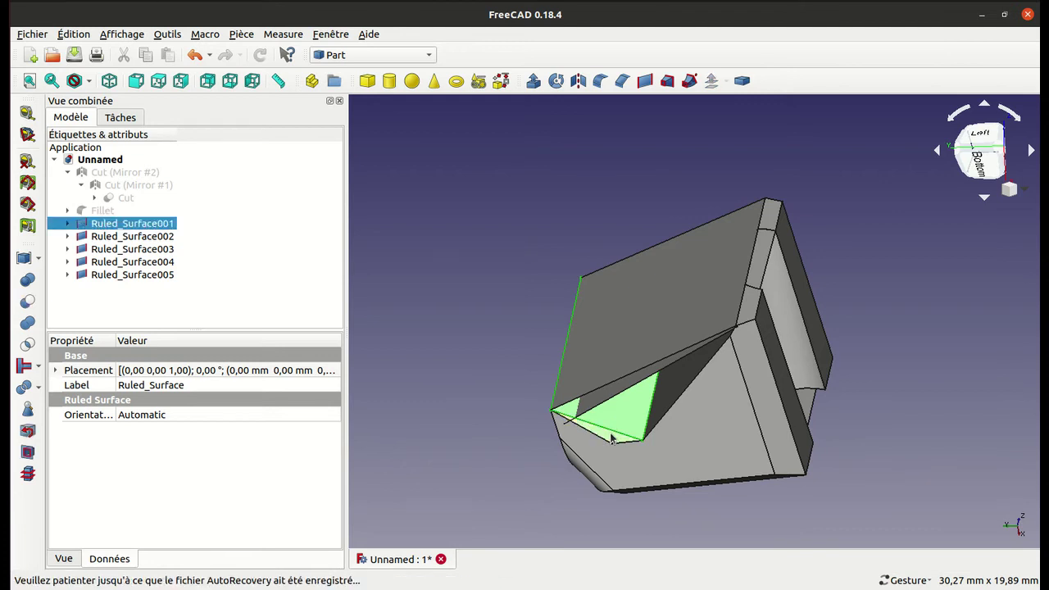
mouse_move(461, 358)
left_mouse_down()
mouse_move(620, 466)
mouse_move(770, 450)
left_mouse_up()
left_click(645, 443, "ctrl")
left_click(645, 436, "ctrl")
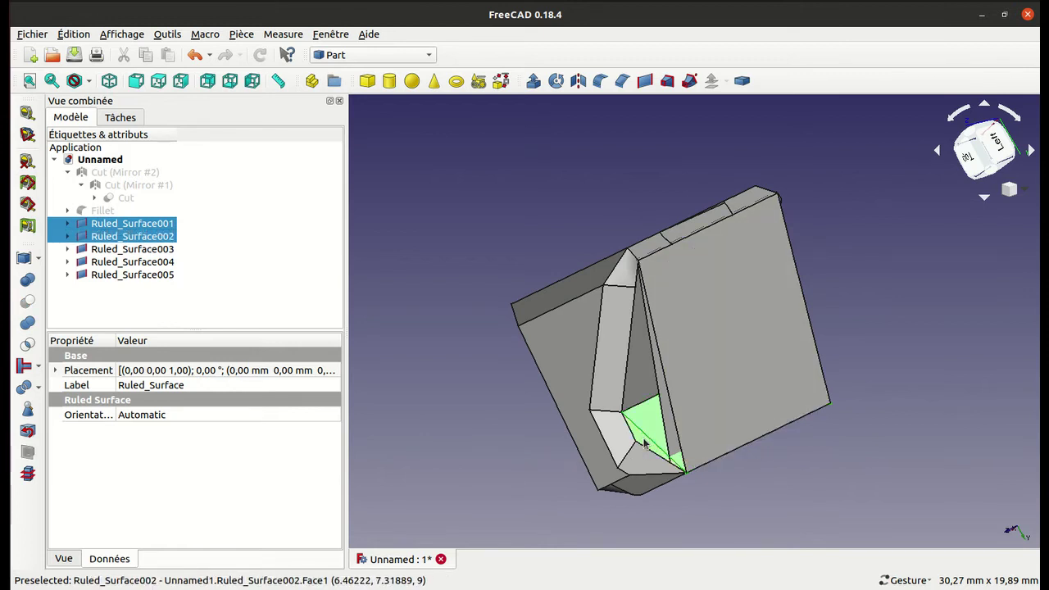
mouse_move(907, 520)
left_mouse_down()
mouse_move(780, 495)
mouse_move(644, 427)
left_mouse_up()
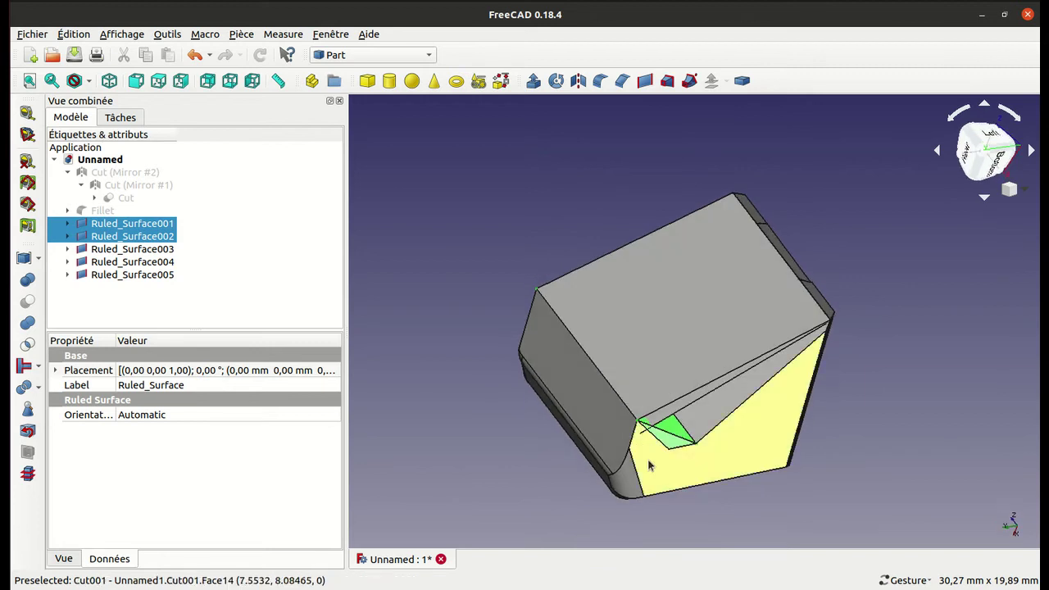
left_click(649, 465, "ctrl")
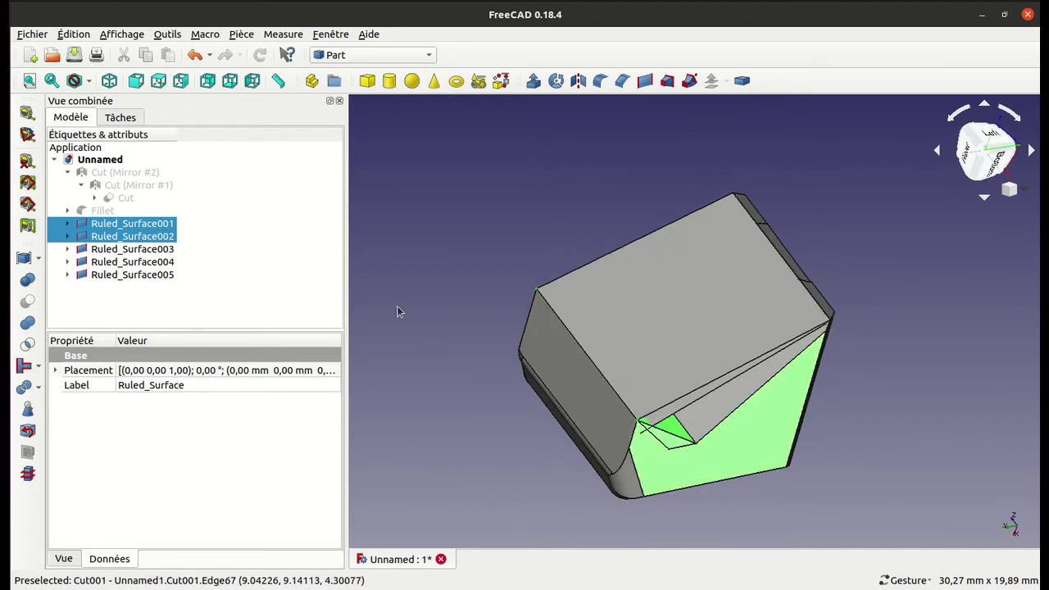
- Convert the selection into a solid with Pièce > Convertir en solide, then inspect Cut001 (Solid)
left_click(241, 34)
left_click(253, 172)
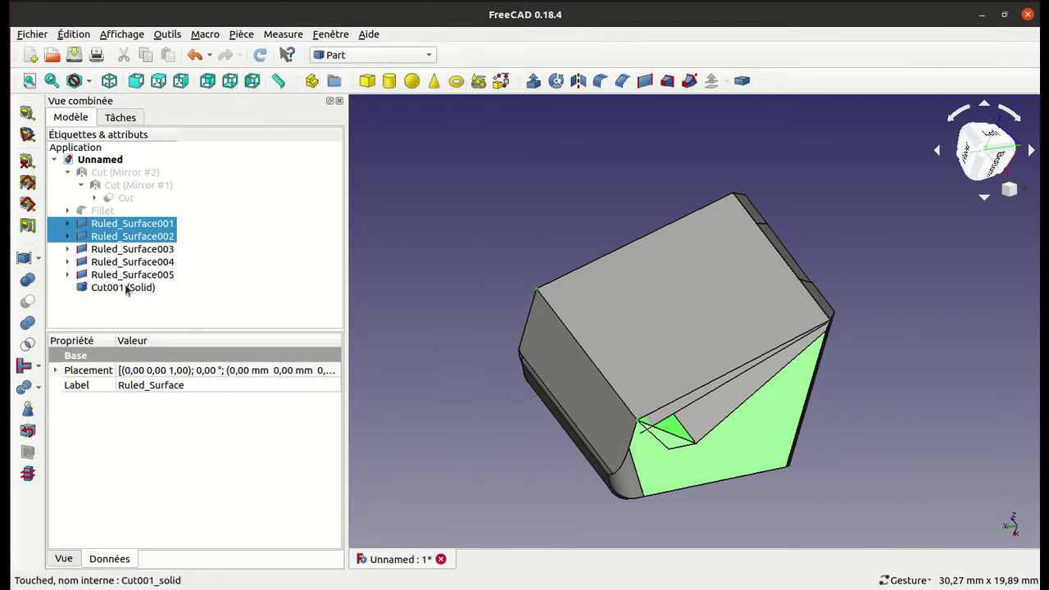
left_click(127, 288)
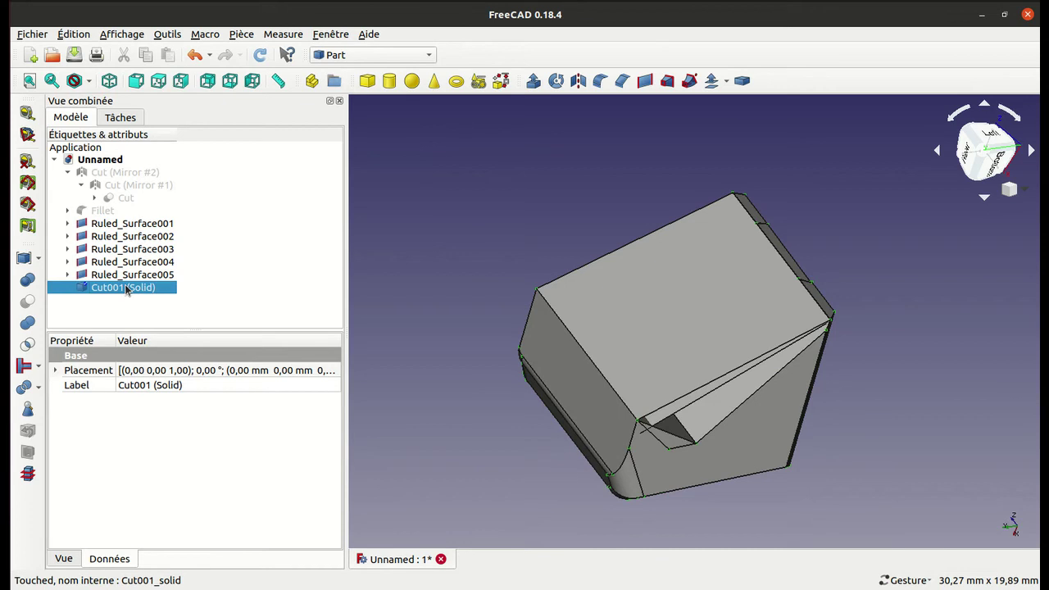
mouse_move(490, 290)
left_mouse_down()
mouse_move(668, 326)
mouse_move(740, 385)
mouse_move(727, 410)
left_mouse_up()
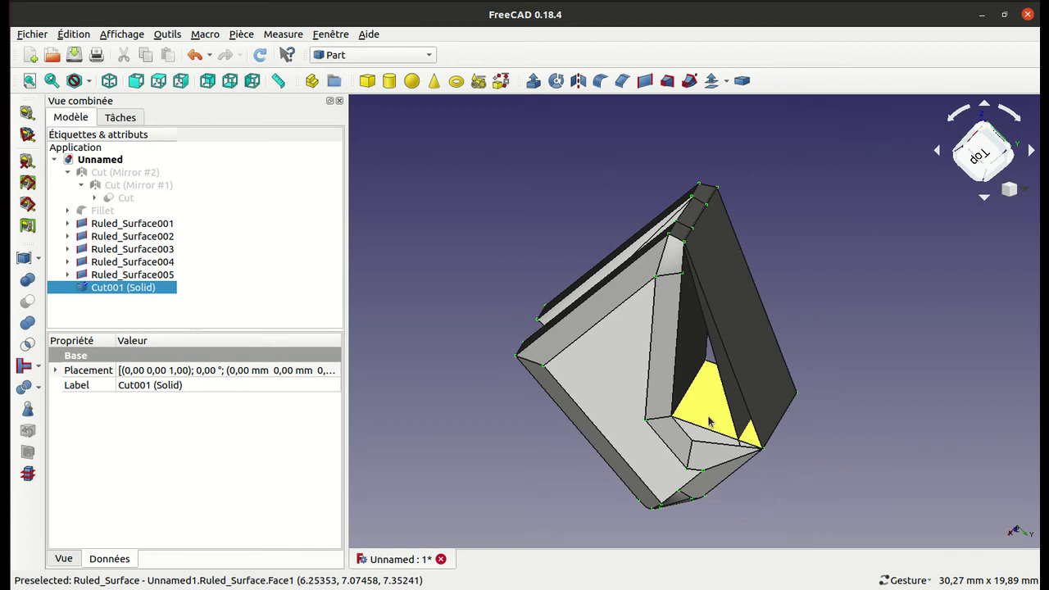
left_click_drag(353, 219, 663, 410)
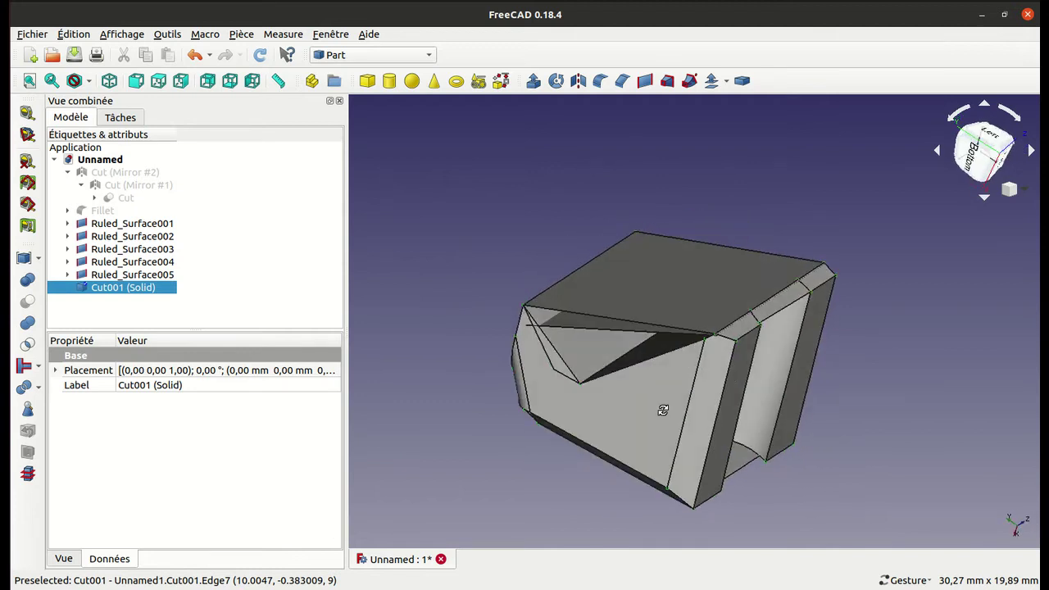
left_click_drag(662, 409, 526, 395)
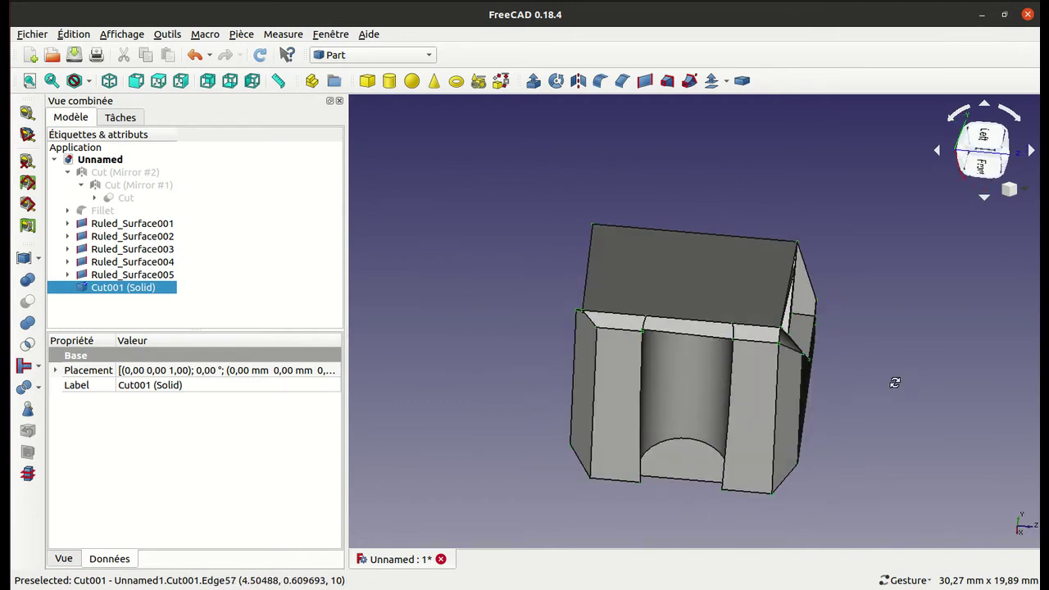
left_click_drag(894, 382, 920, 350)
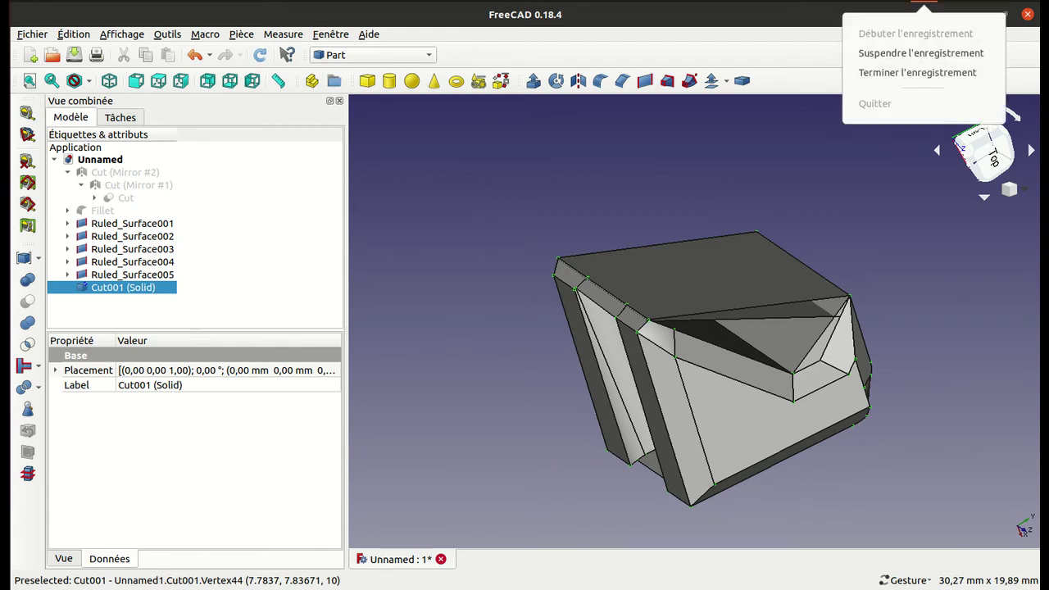
left_click(893, 70)
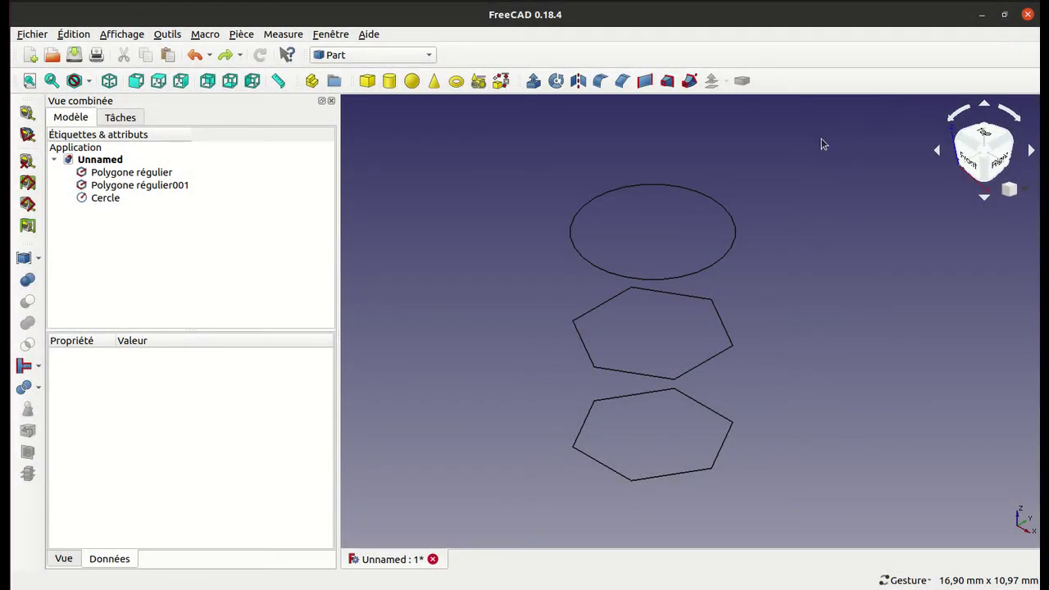
- Set up a Part Loft through Cercle and both Polygone régulier profiles, with Créer le solide, Surface réglée and Fermé enabled
left_click(666, 88)
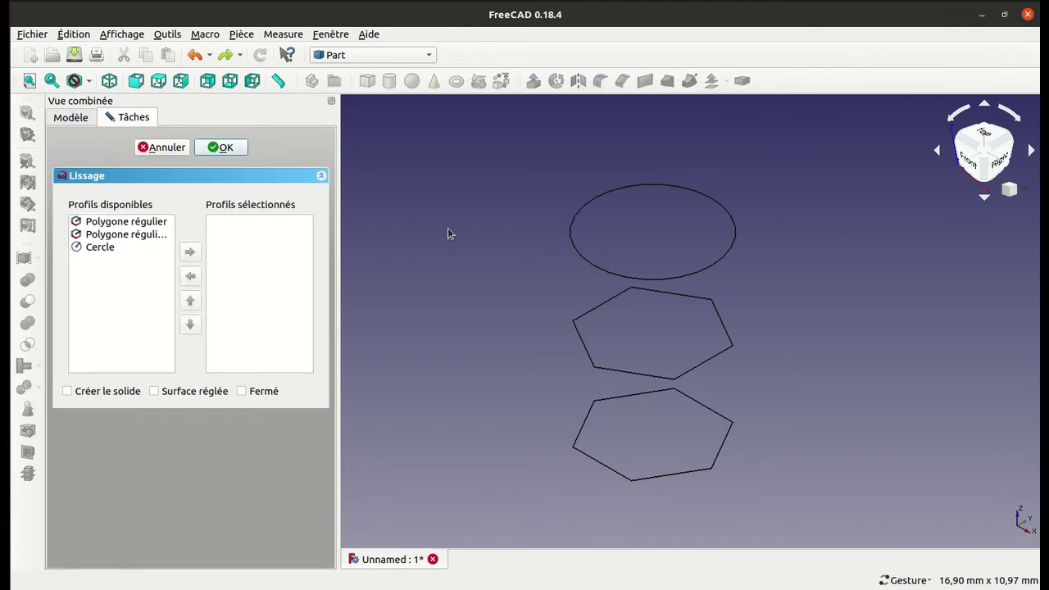
left_click(115, 248)
left_click(187, 253)
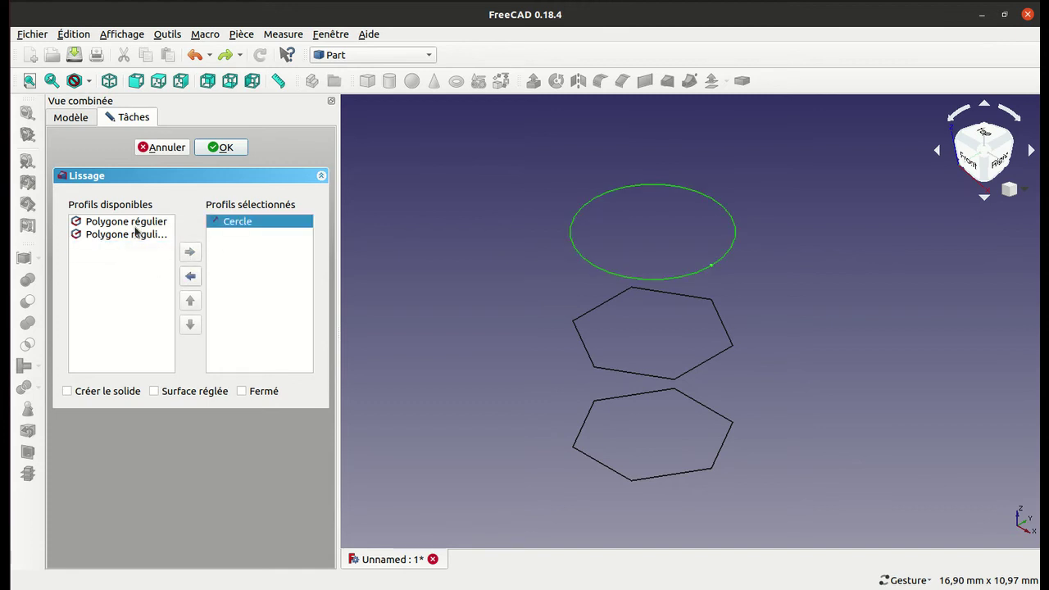
left_click(136, 230)
left_click(191, 250)
left_click(150, 230)
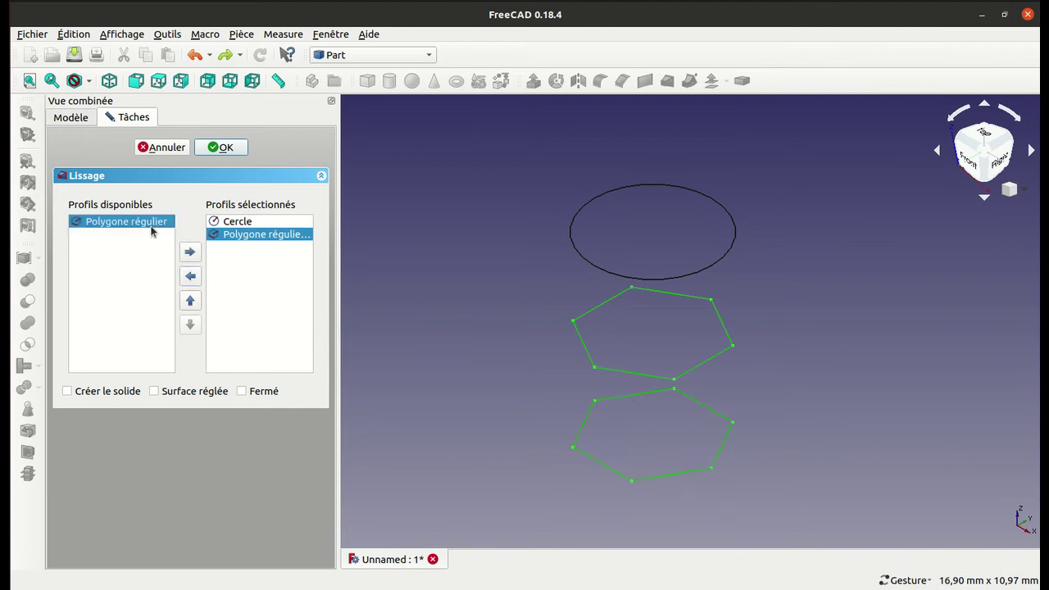
left_click(185, 255)
left_click(107, 391)
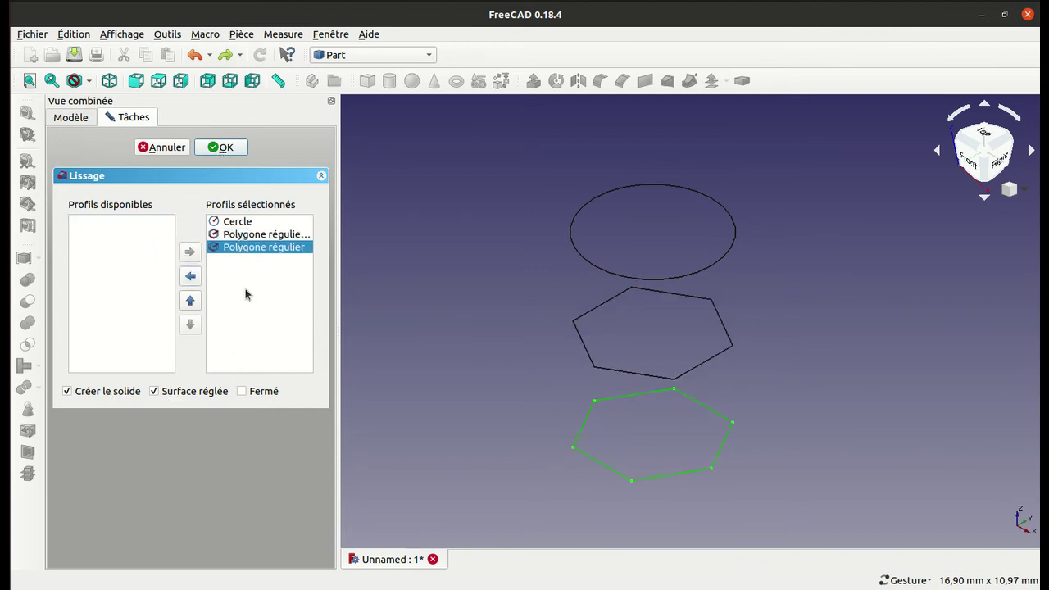
left_click(277, 392)
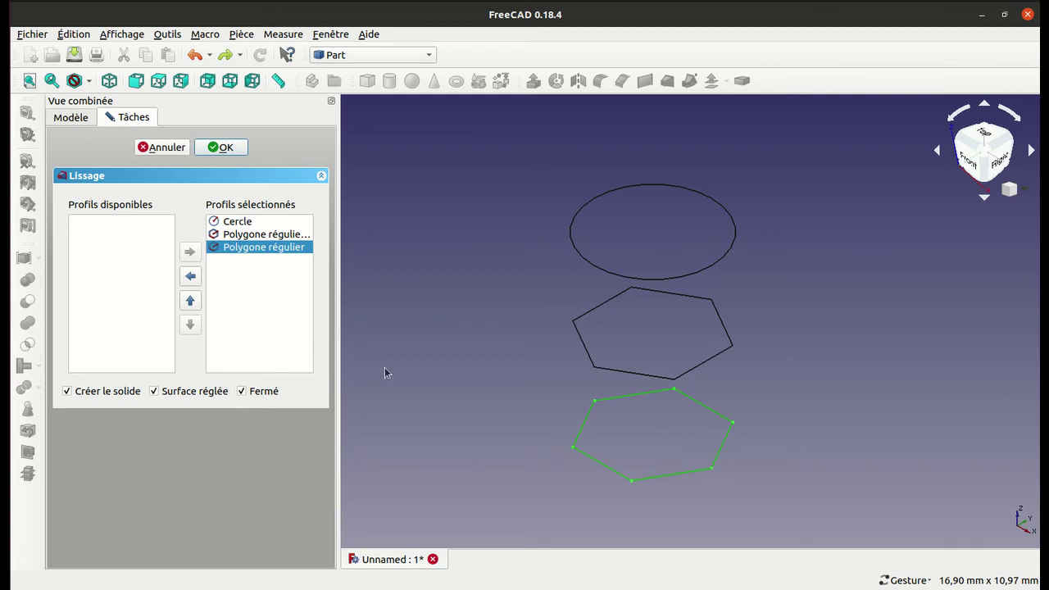
- Create the ruled solid loft through the circle and both hexagons
key("2")
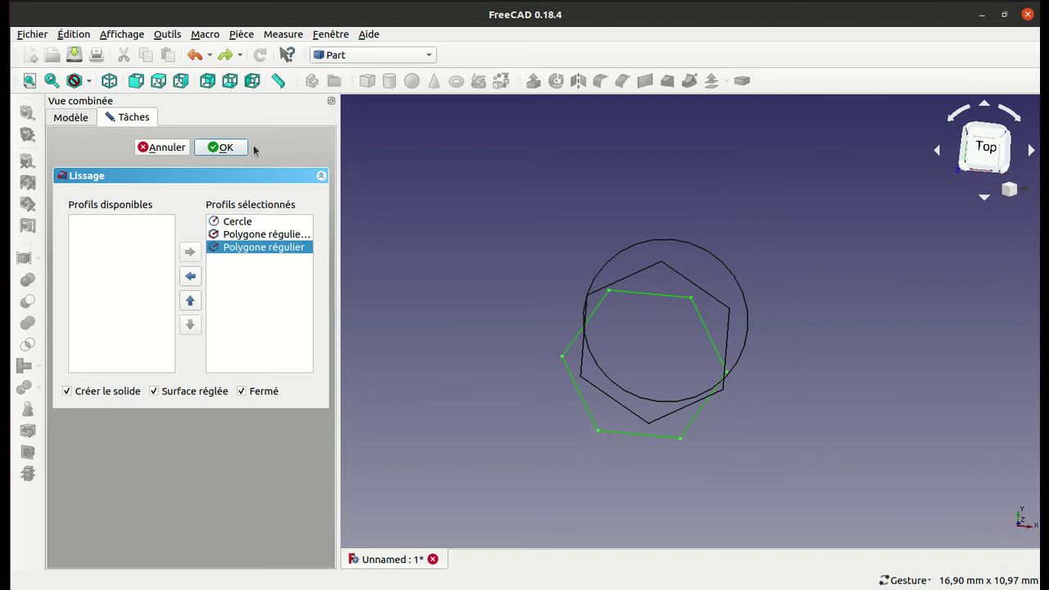
left_click(229, 148)
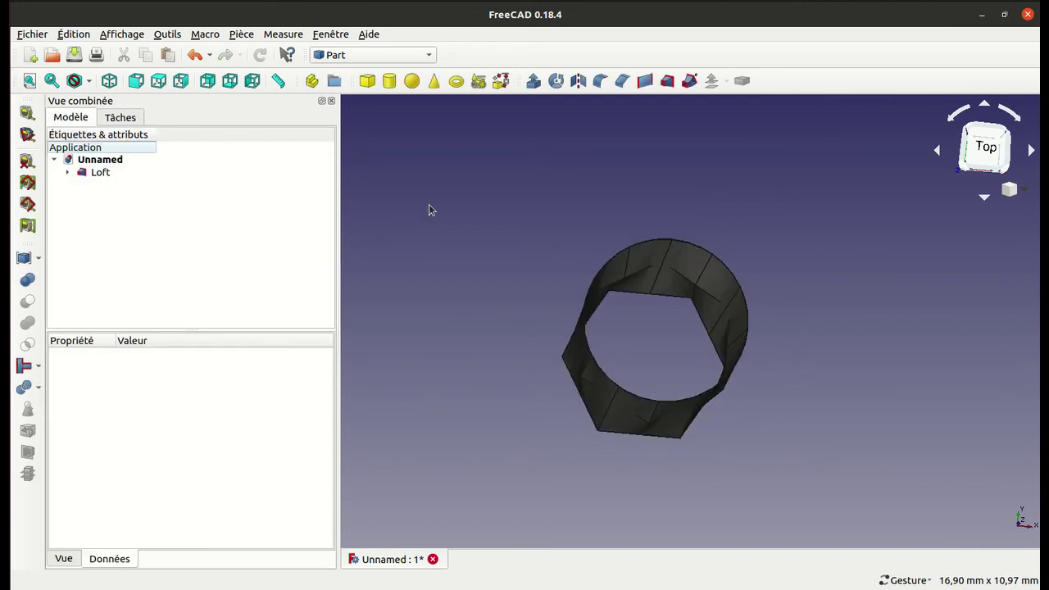
left_click_drag(428, 211, 590, 246)
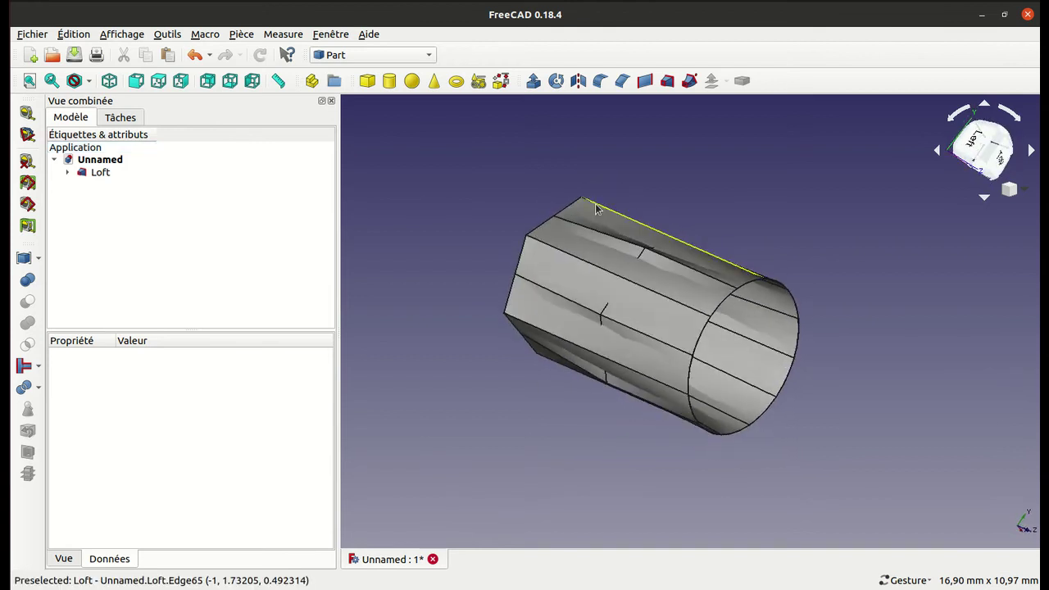
- Set the Loft's Closed property to false and recompute it
left_click(82, 174)
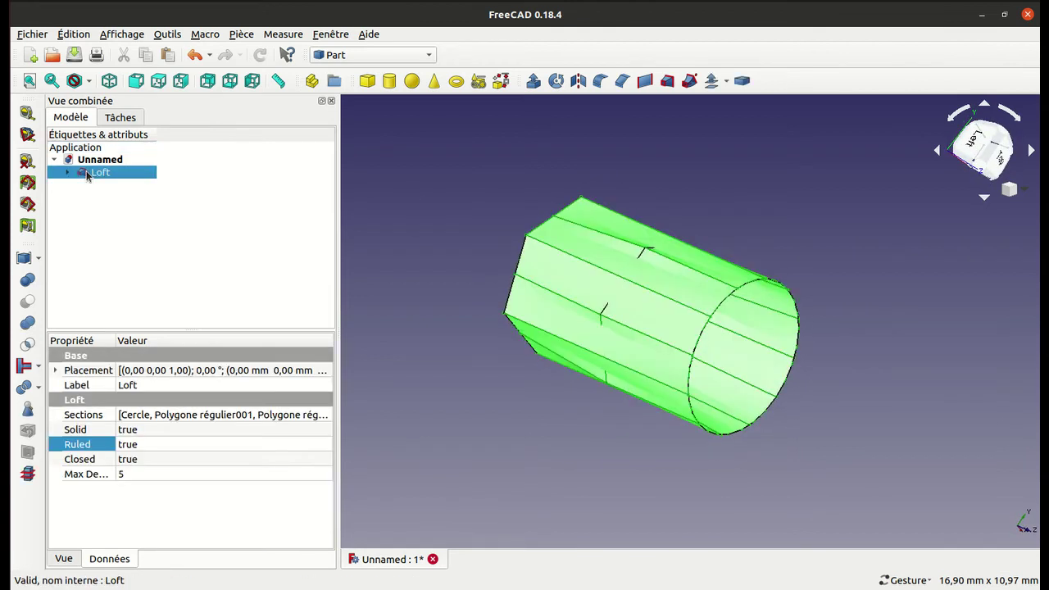
left_click(130, 461)
left_click(131, 462)
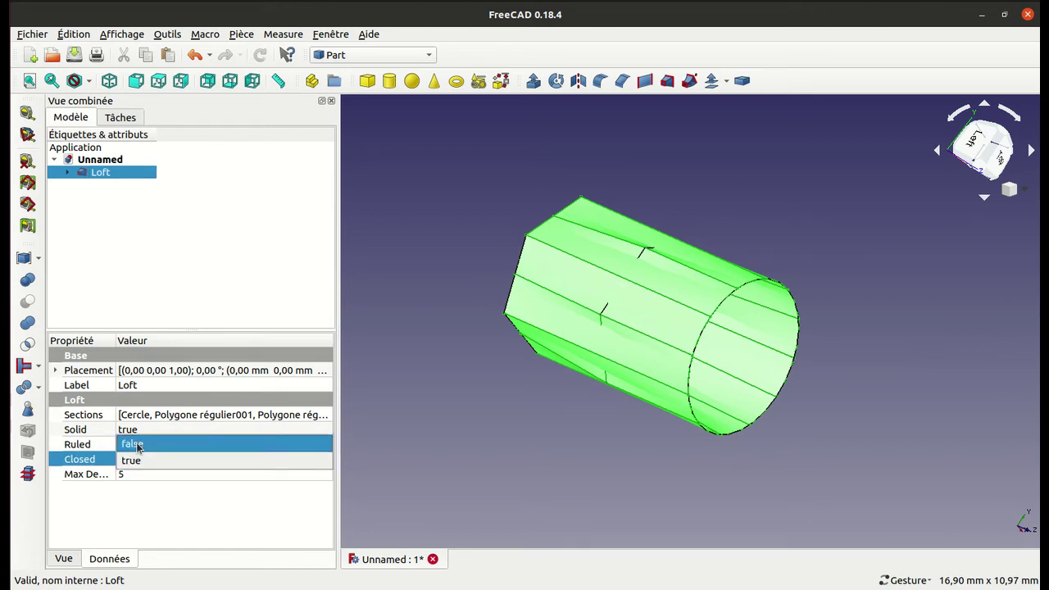
left_click(136, 444)
left_click(138, 447)
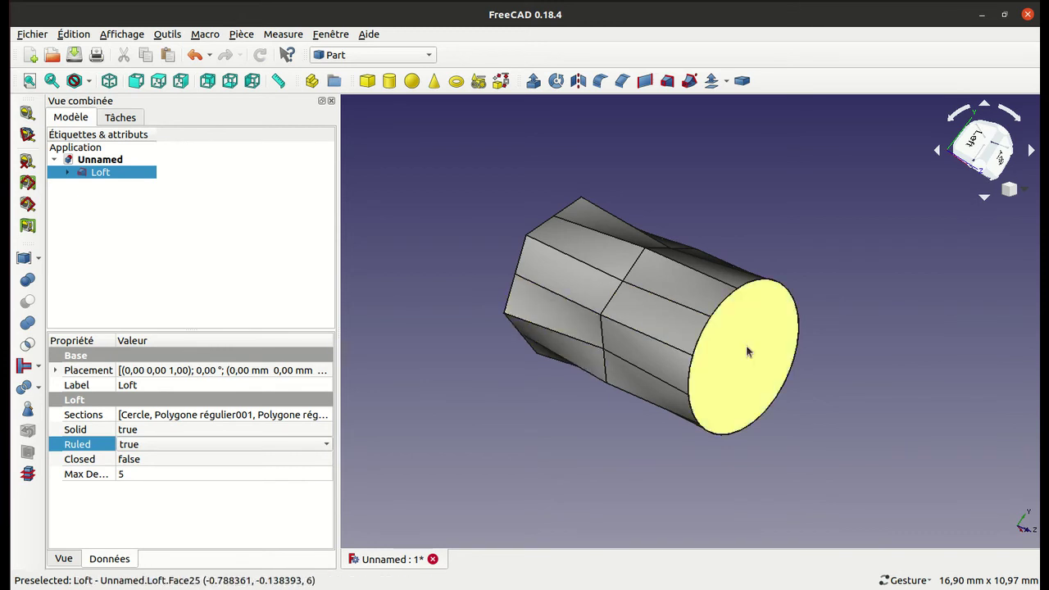
mouse_move(754, 352)
left_mouse_down()
mouse_move(767, 241)
mouse_move(594, 301)
mouse_move(621, 352)
mouse_move(780, 320)
mouse_move(697, 269)
mouse_move(592, 257)
left_mouse_up()
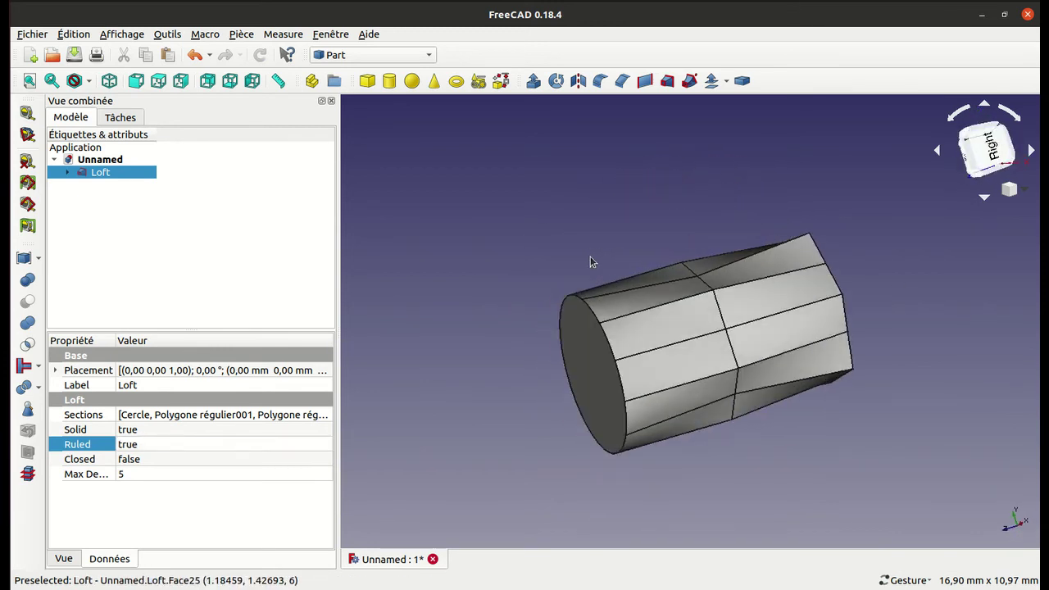
left_click_drag(616, 188, 727, 226)
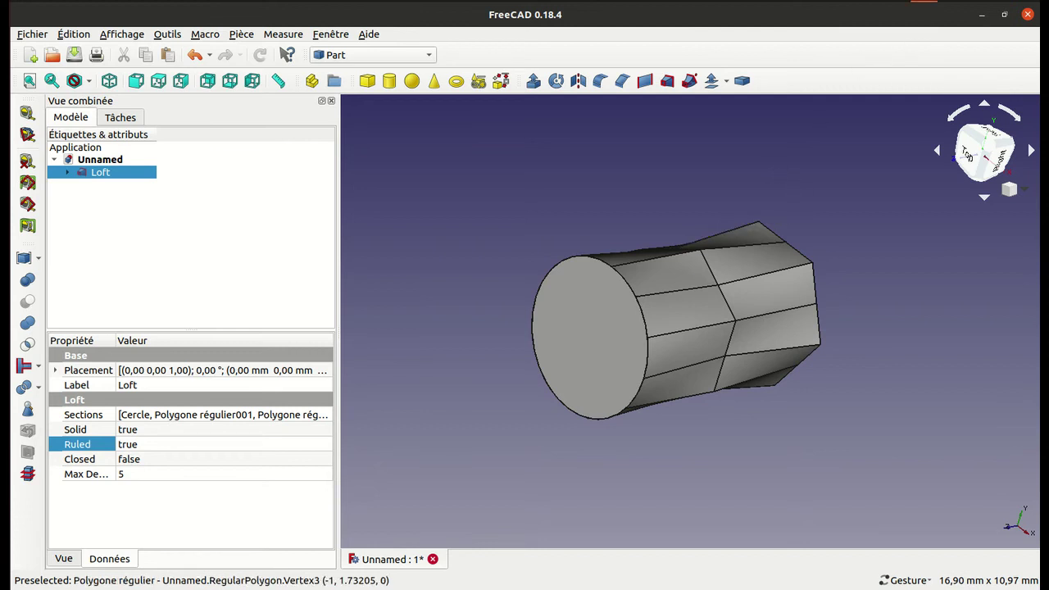
- Undo the loft change, removing the loft solid
left_click(925, 1)
left_click(890, 89)
key("ctrl+z")
key("ctrl+z")
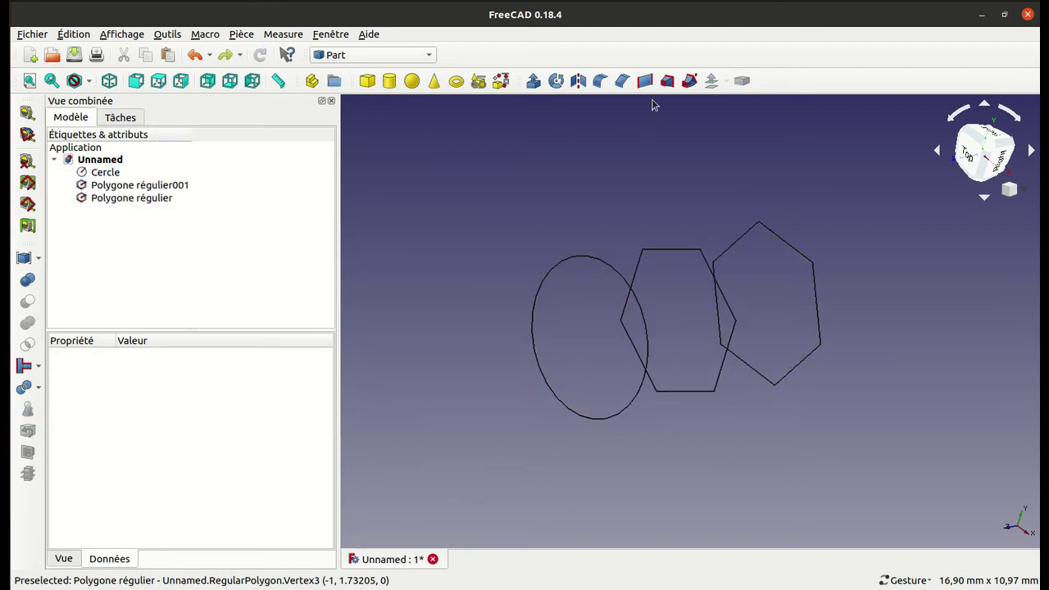
- Create a solid loft from the circle to one hexagon
left_click(666, 80)
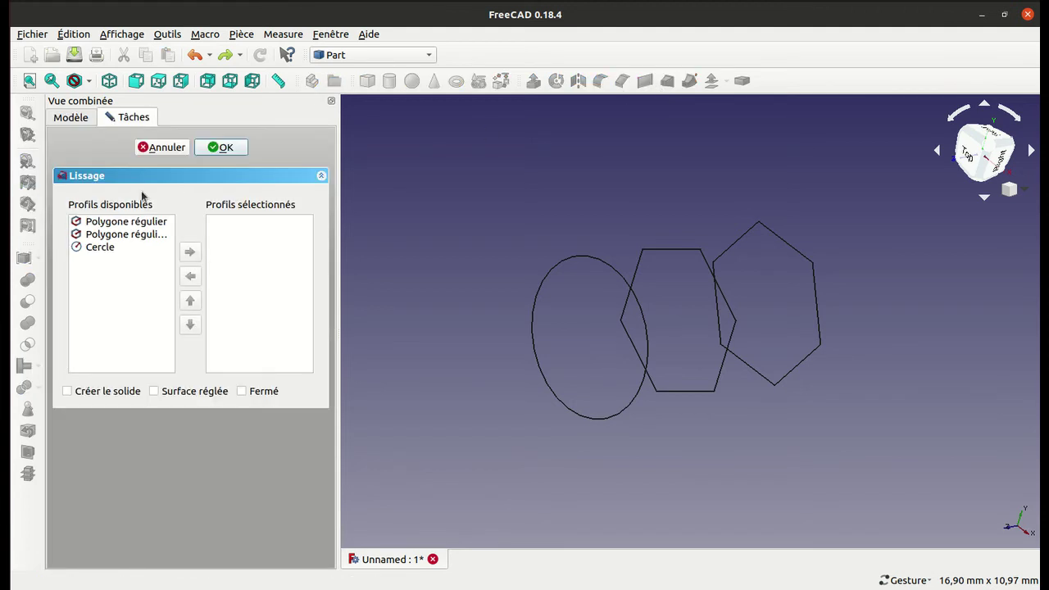
left_click(127, 236)
left_click(108, 247)
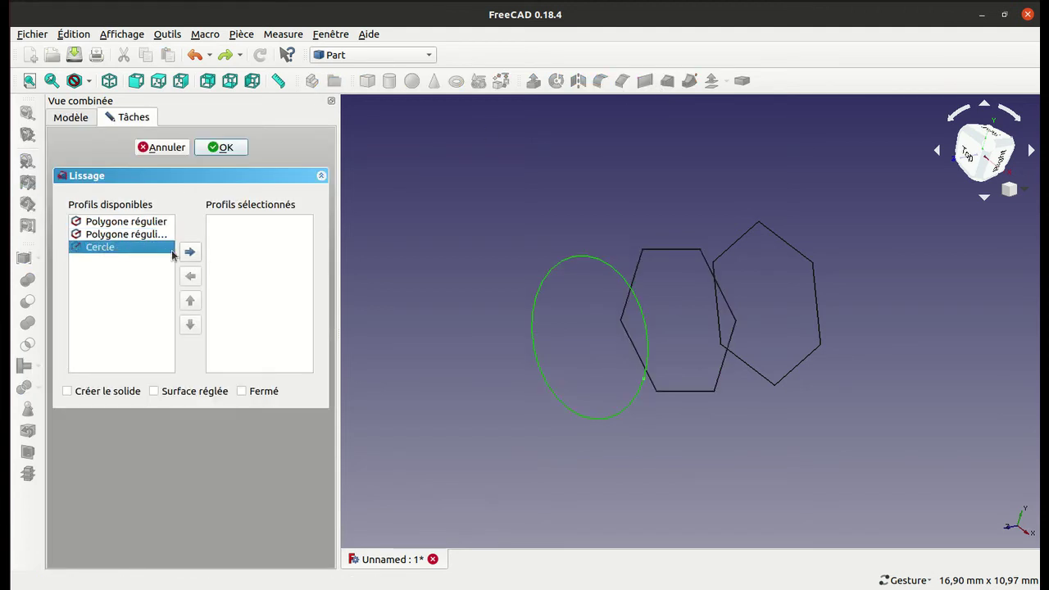
left_click(190, 255)
left_click(152, 234)
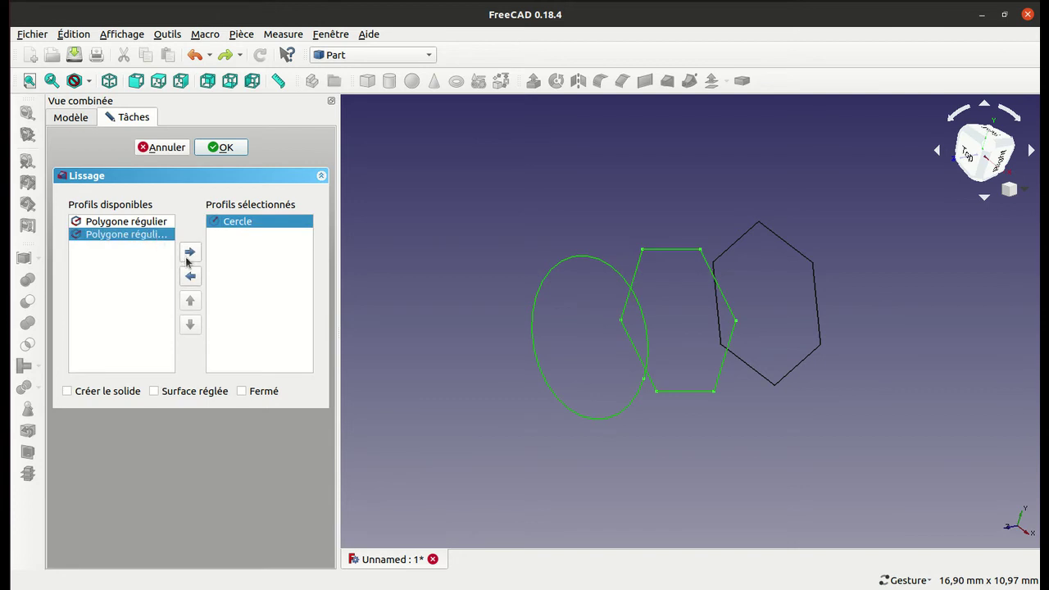
left_click(191, 252)
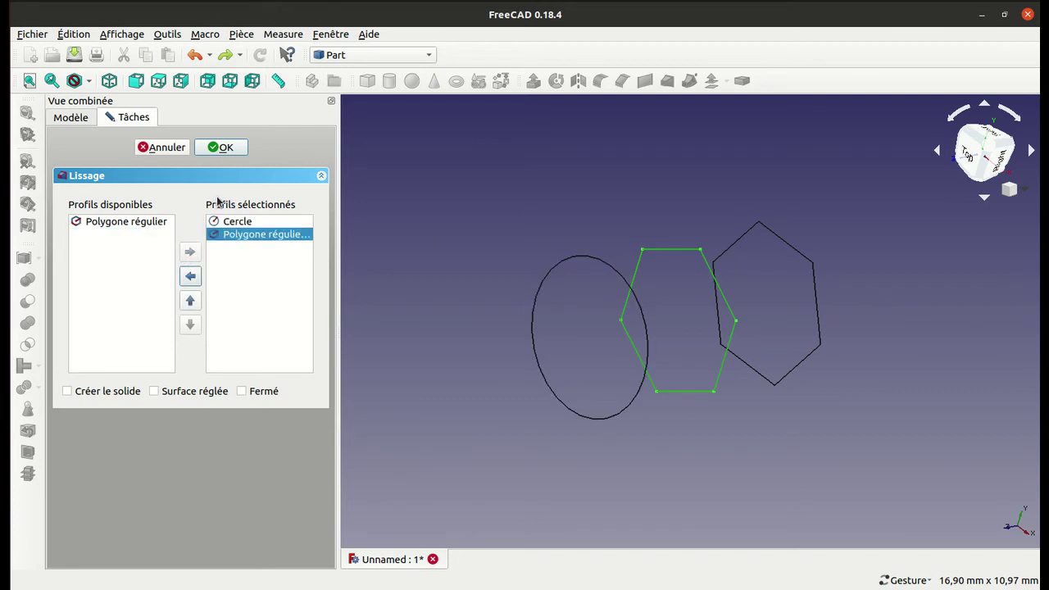
left_click(120, 395)
left_click(228, 147)
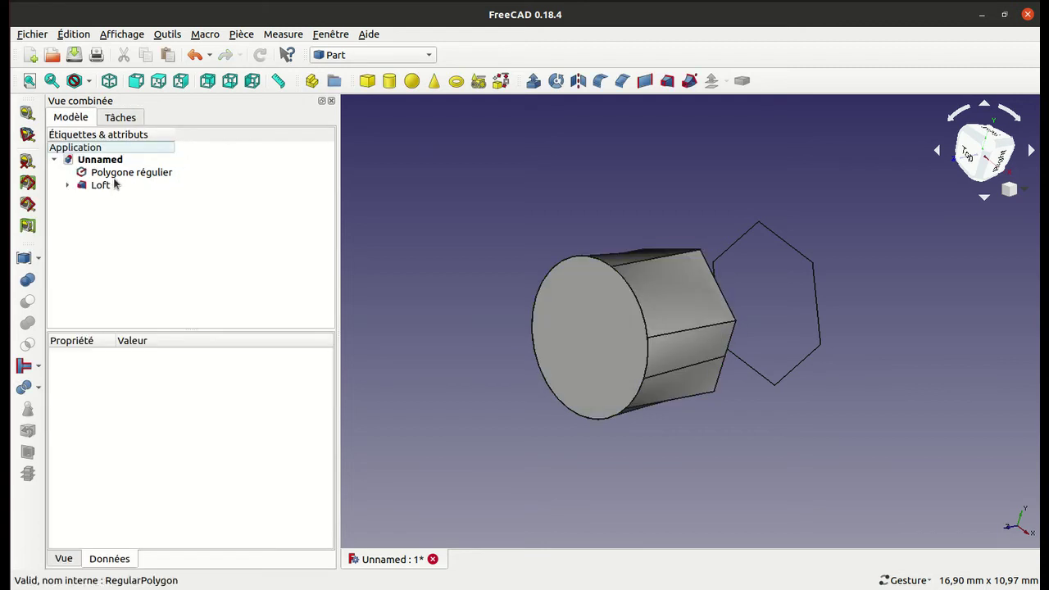
- Loft the two hexagons into solid Loft001, then undo that loft
left_click(666, 82)
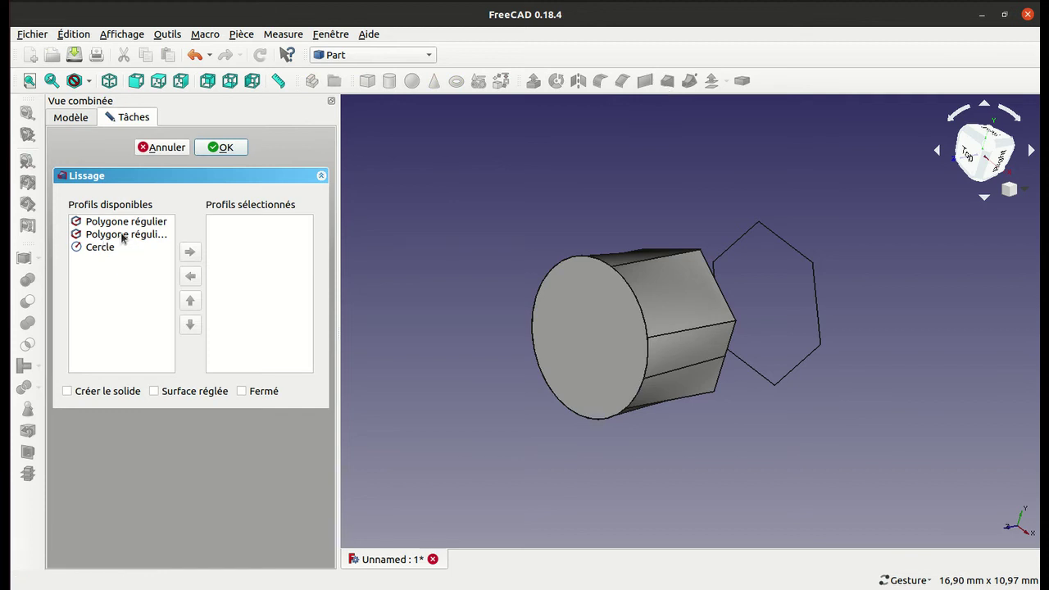
left_click(122, 238)
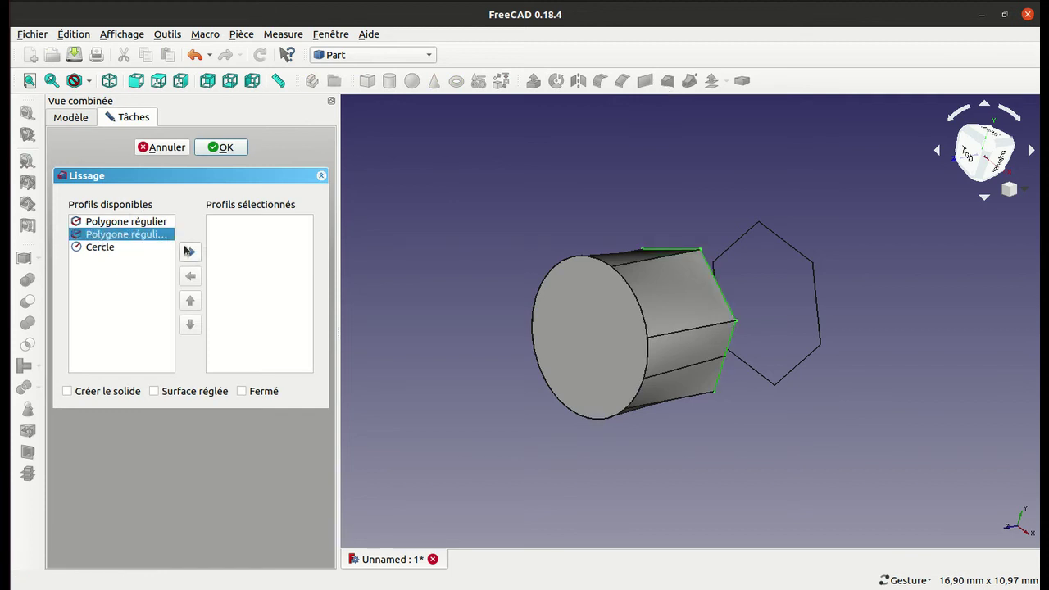
left_click(189, 251)
left_click(148, 222)
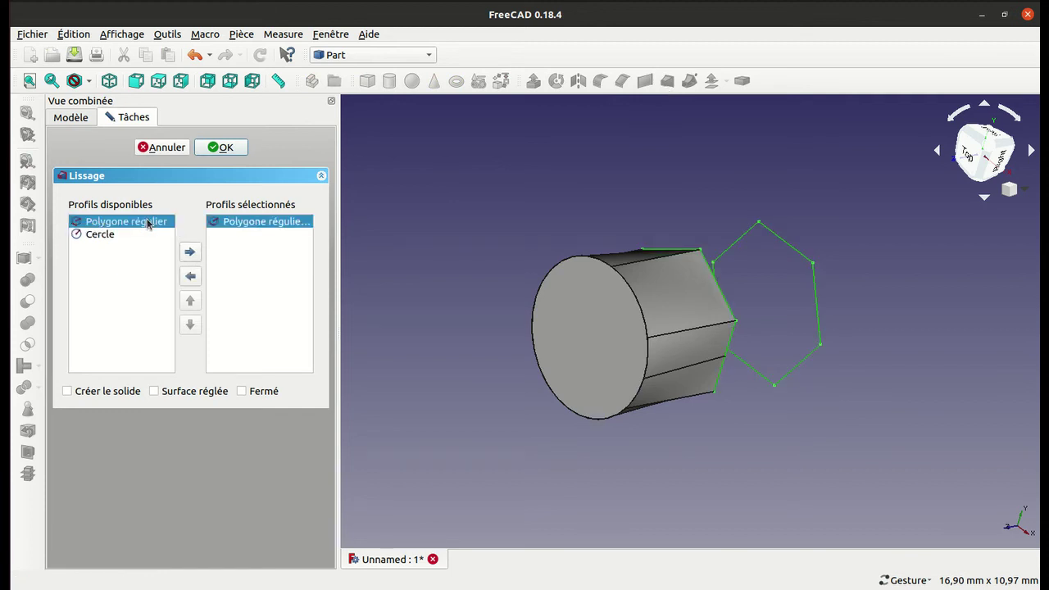
left_click(188, 254)
left_click(118, 394)
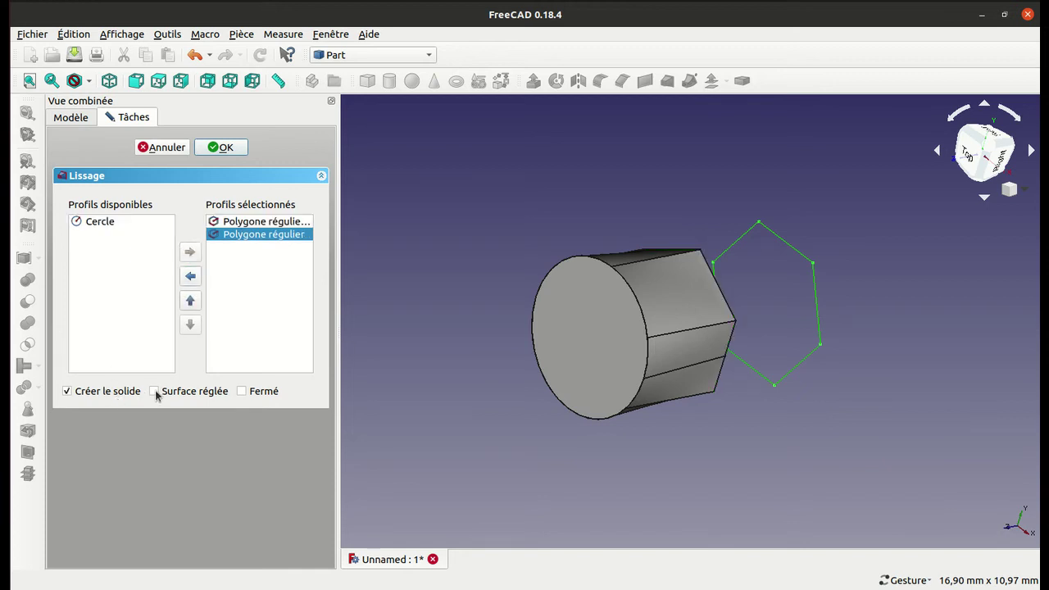
left_click(234, 144)
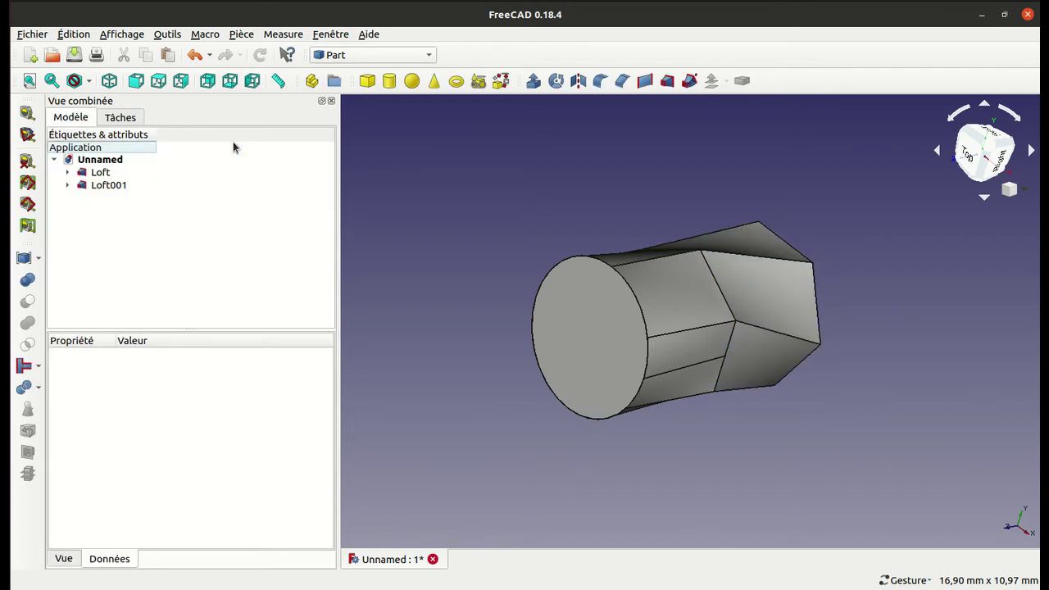
mouse_move(400, 201)
left_mouse_down()
mouse_move(751, 361)
mouse_move(640, 346)
mouse_move(559, 301)
left_mouse_up()
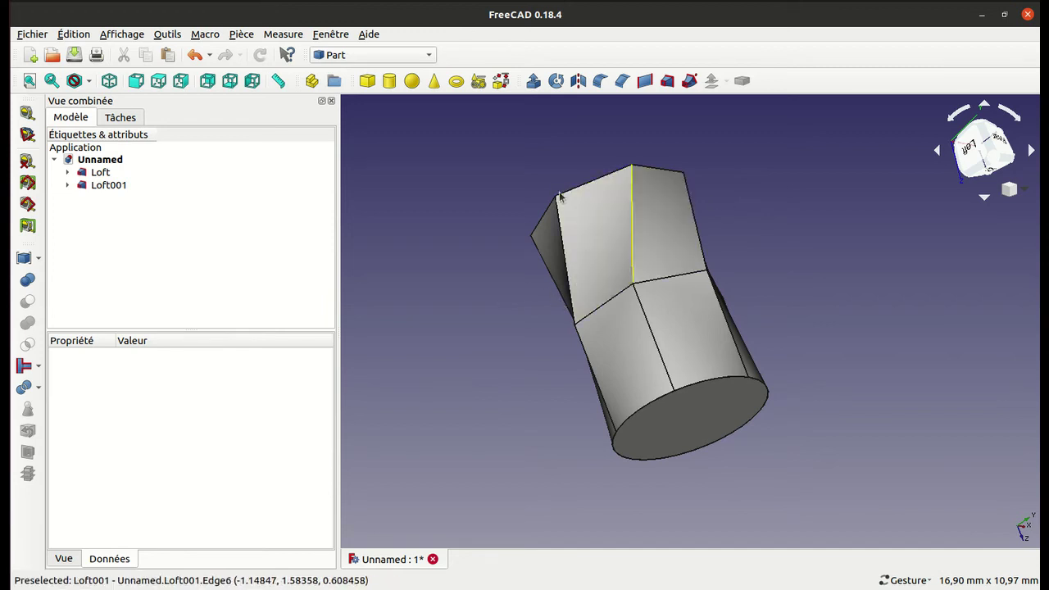
key("ctrl+z")
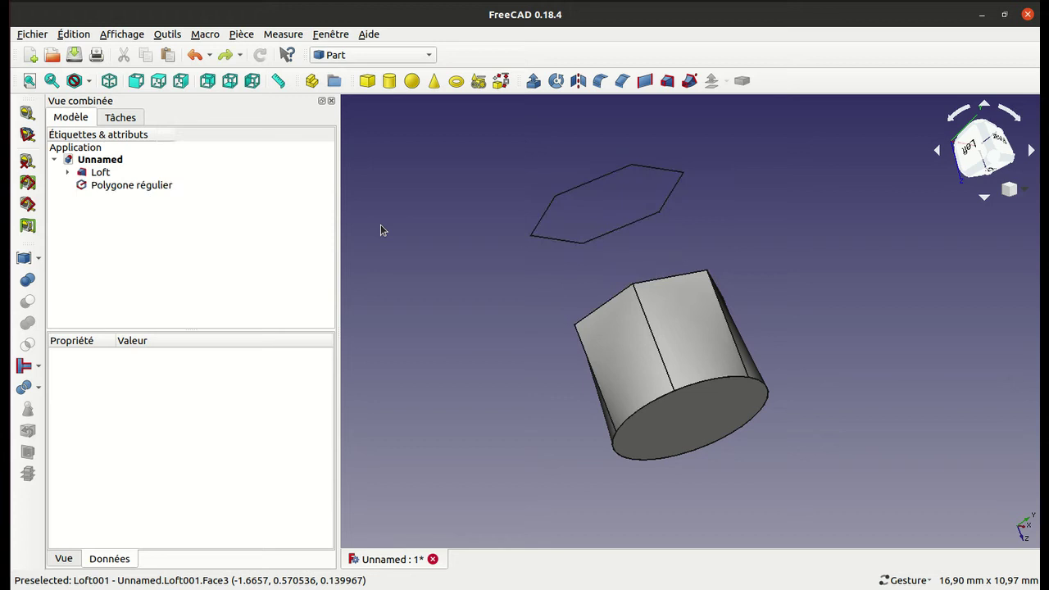
- Create a ruled surface between a hexagon edge and the matching top edge
left_click(595, 188)
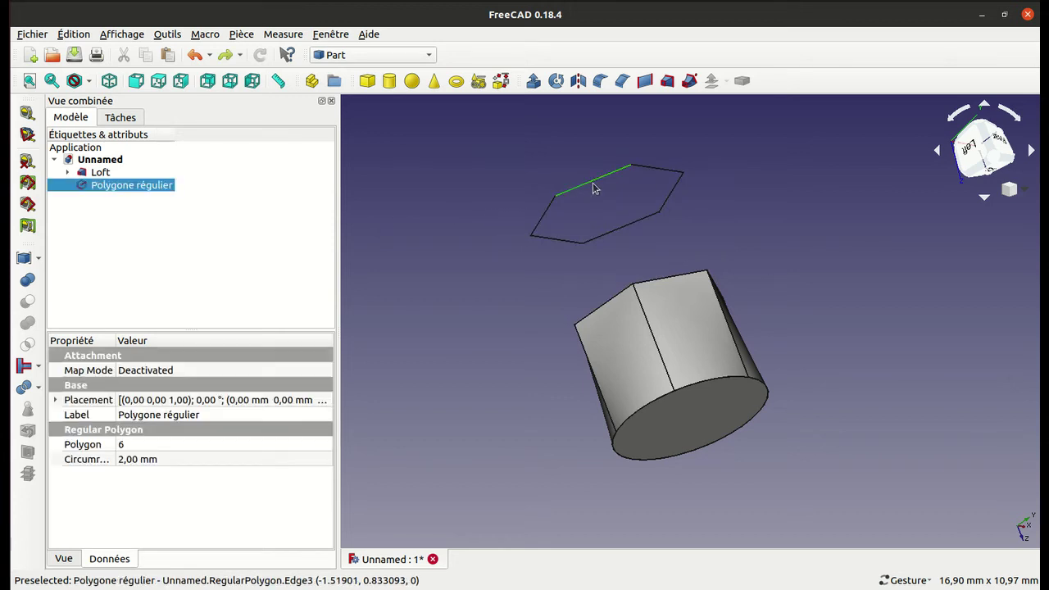
left_click(600, 307, "ctrl")
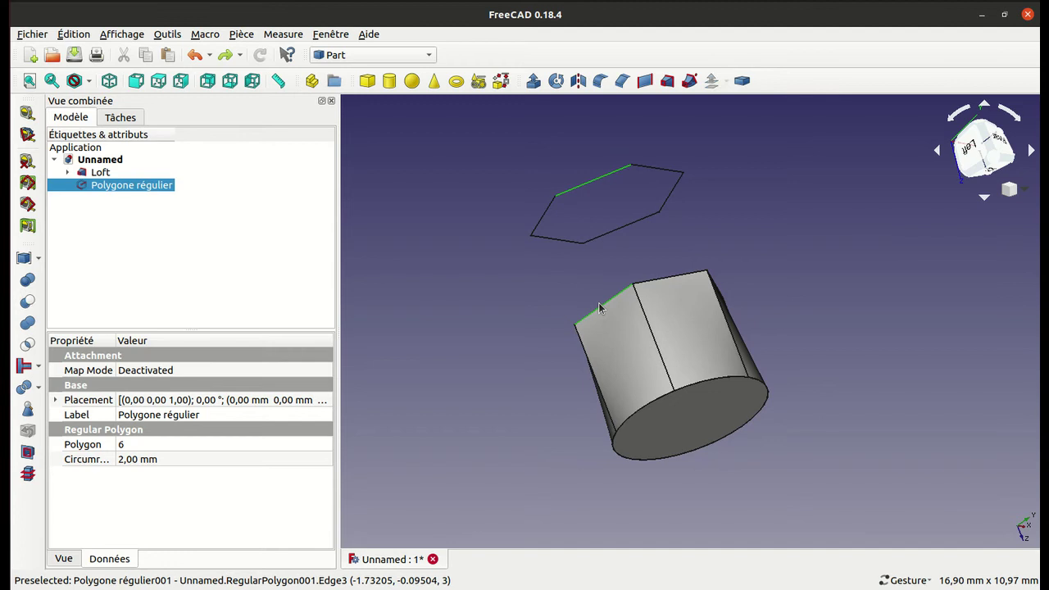
left_click(645, 81)
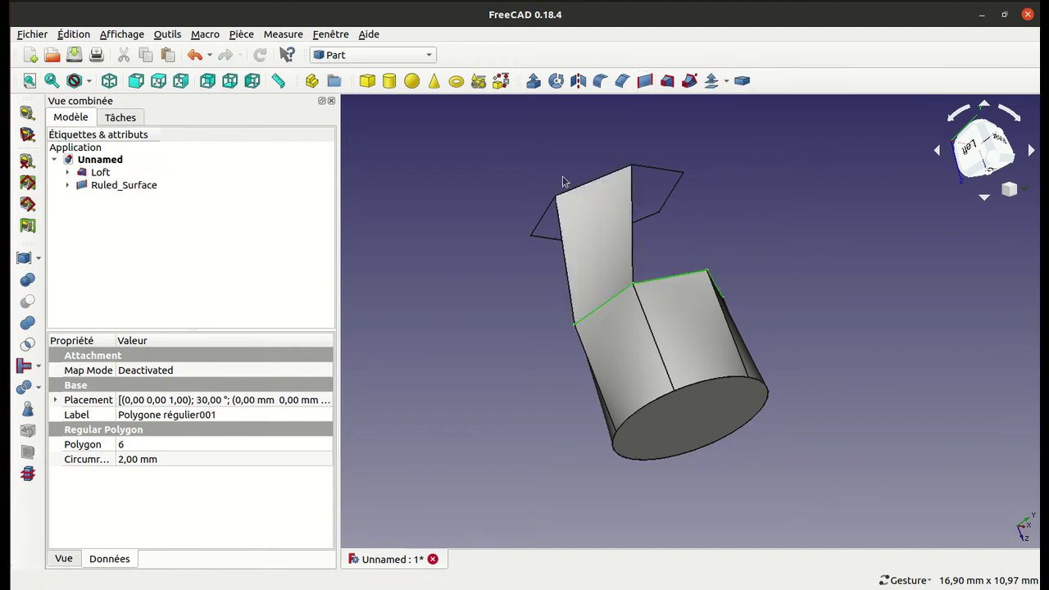
- Orbit around the ruled surface to inspect it from below, behind and above
mouse_move(514, 201)
left_mouse_down()
mouse_move(591, 257)
mouse_move(648, 325)
left_mouse_up()
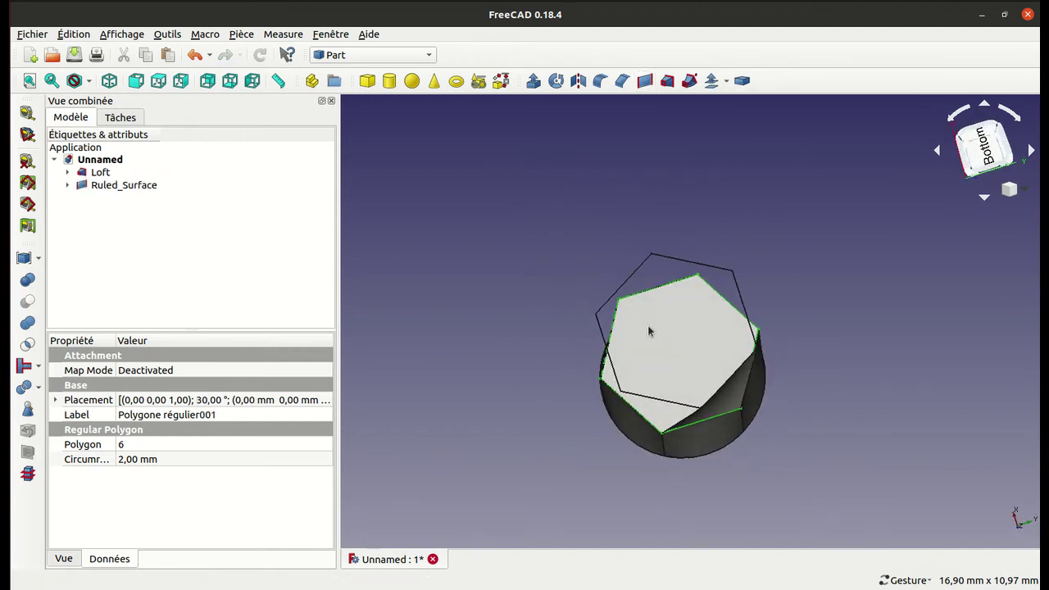
mouse_move(786, 384)
left_mouse_down()
mouse_move(871, 333)
mouse_move(754, 344)
mouse_move(723, 374)
left_mouse_up()
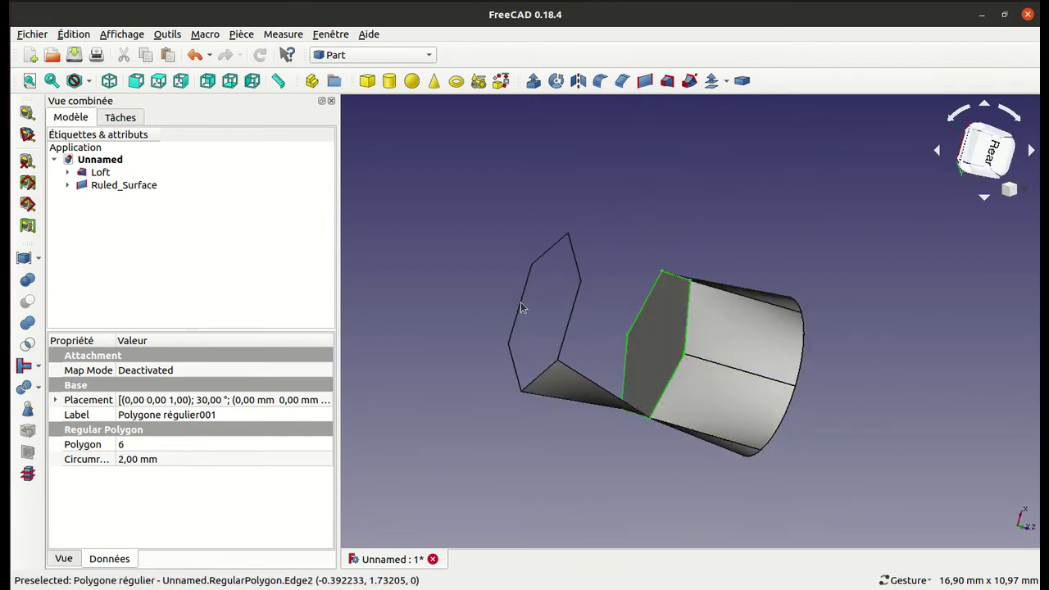
left_click_drag(590, 206, 482, 365)
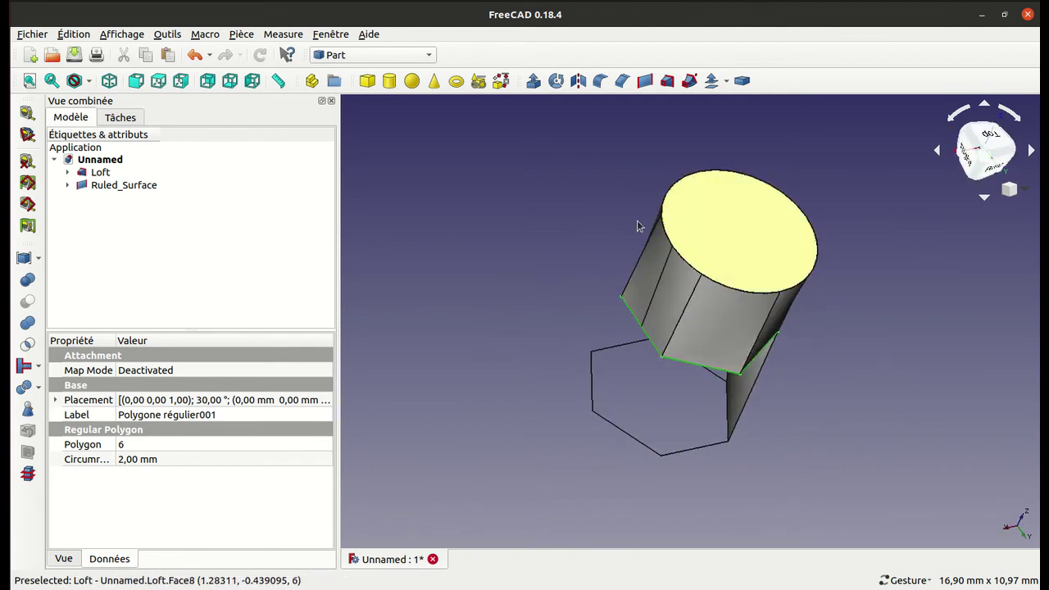
left_click_drag(545, 214, 620, 317)
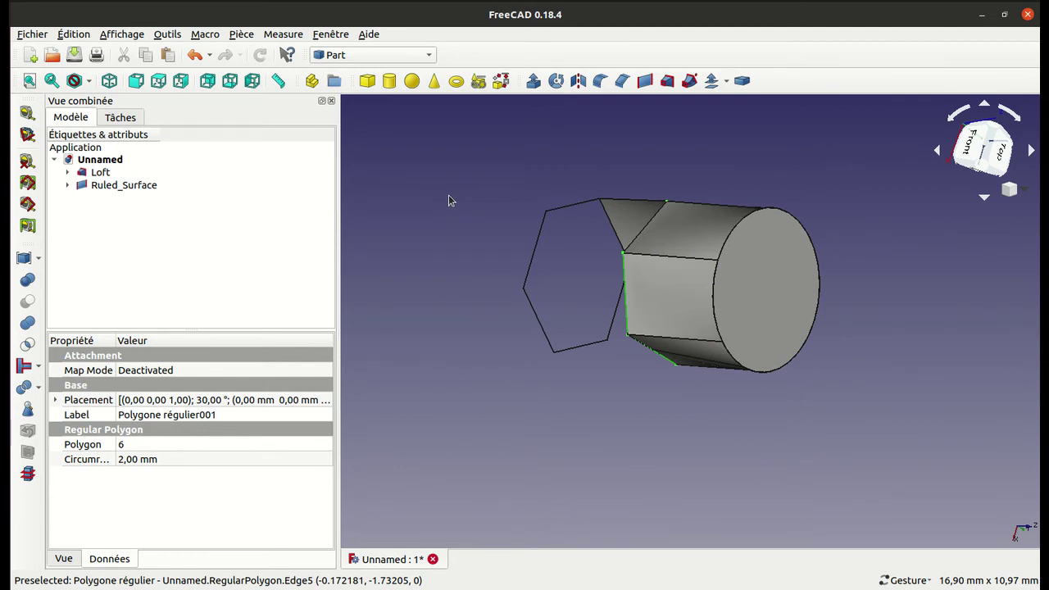
left_click_drag(635, 164, 567, 294)
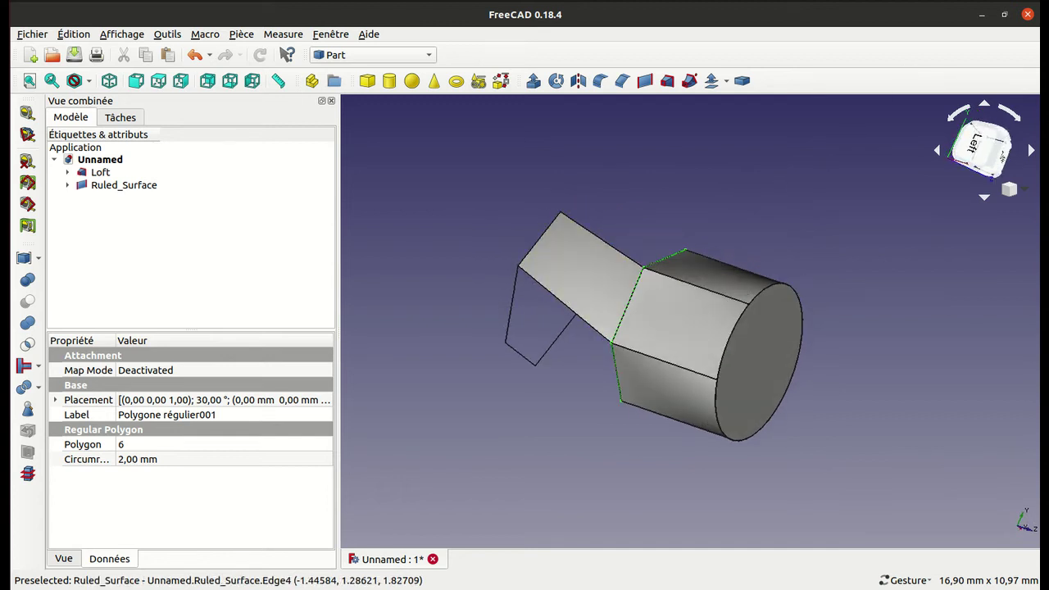
left_click(918, 72)
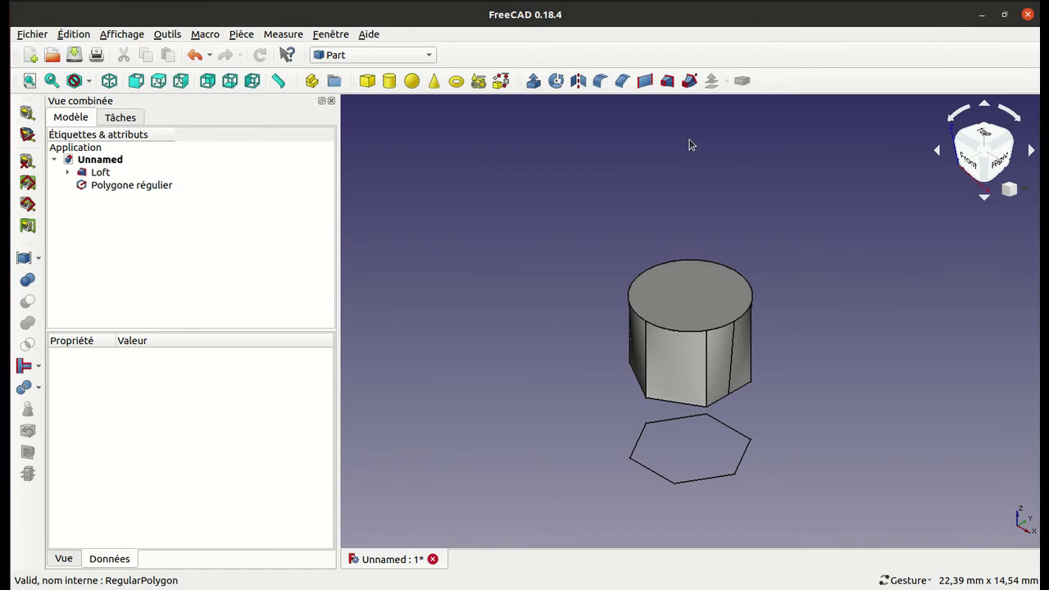
- Set up a sweep with Polygone régulier001 as profile and a lower-hexagon edge as path
left_click(689, 81)
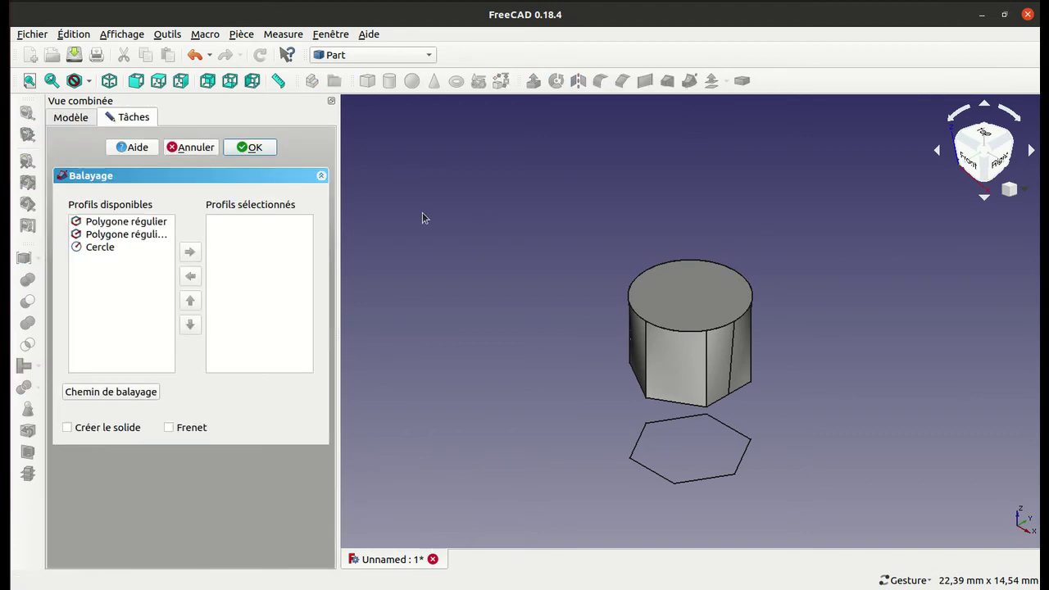
left_click(143, 237)
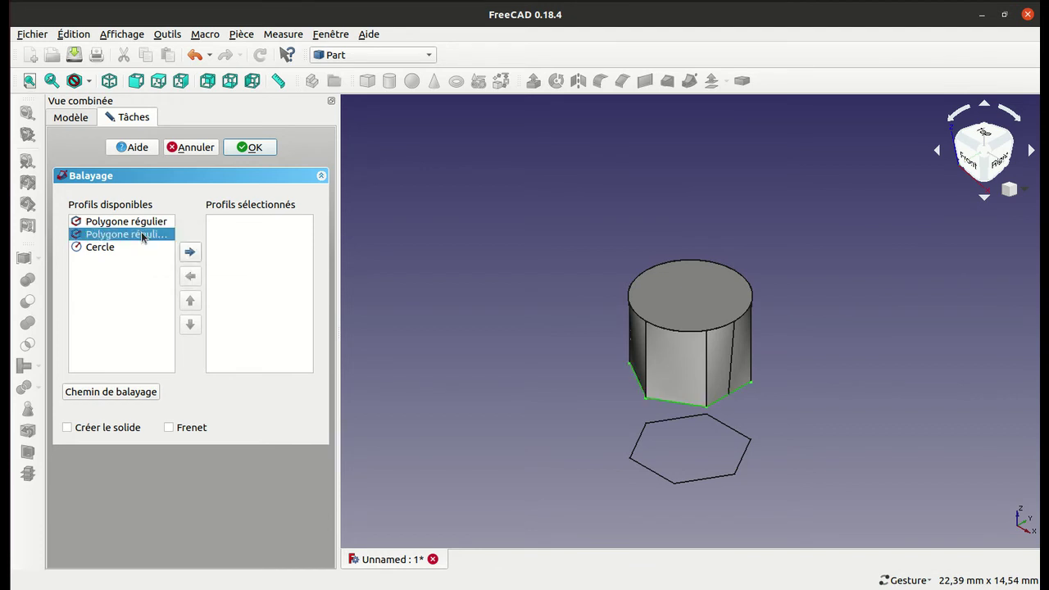
left_click(190, 252)
left_click(101, 394)
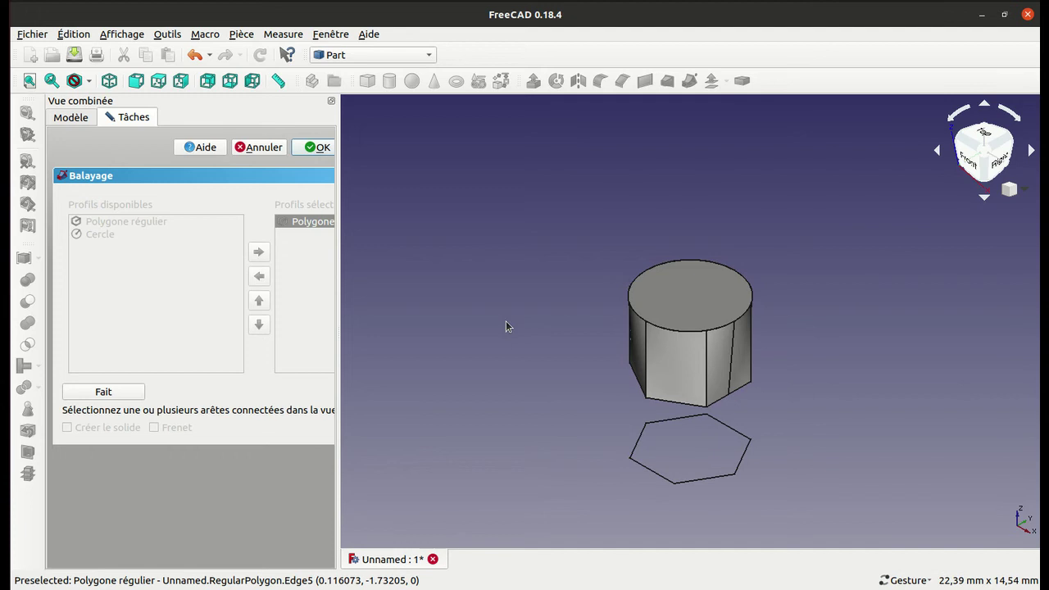
left_click_drag(529, 332, 581, 354)
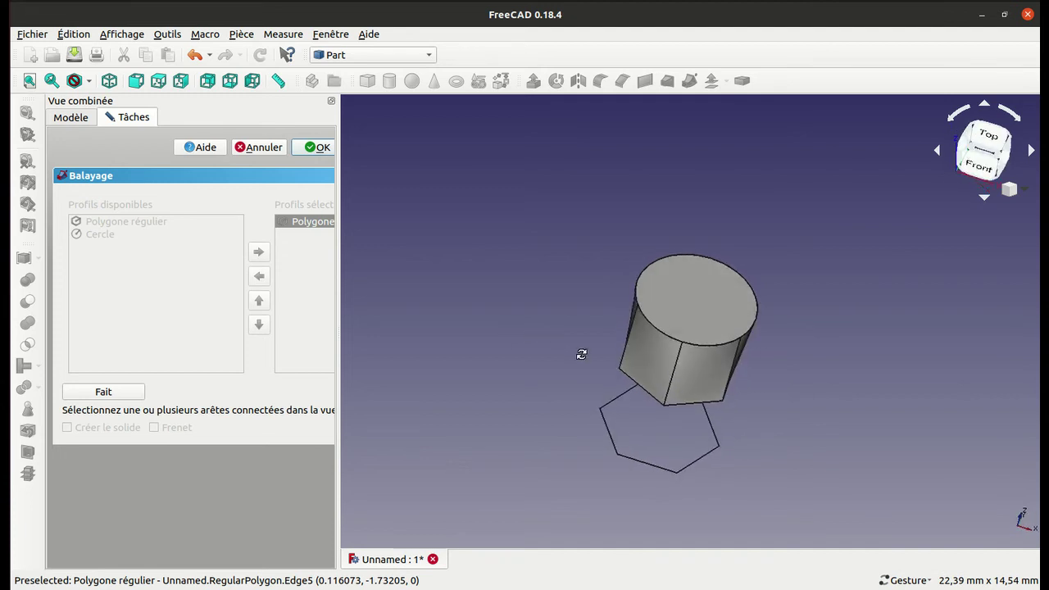
left_click(645, 465)
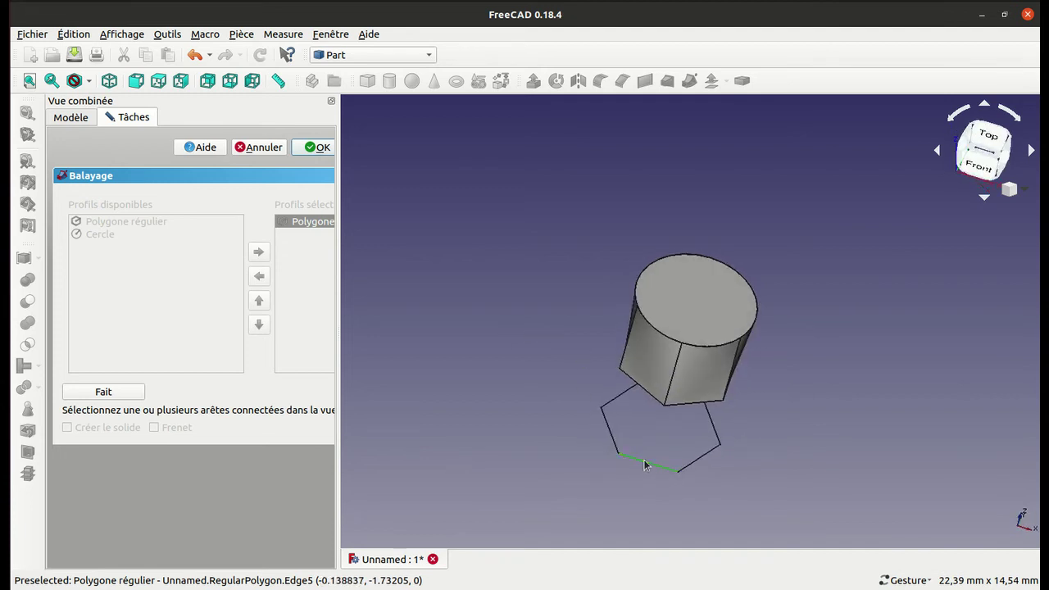
left_click(105, 395)
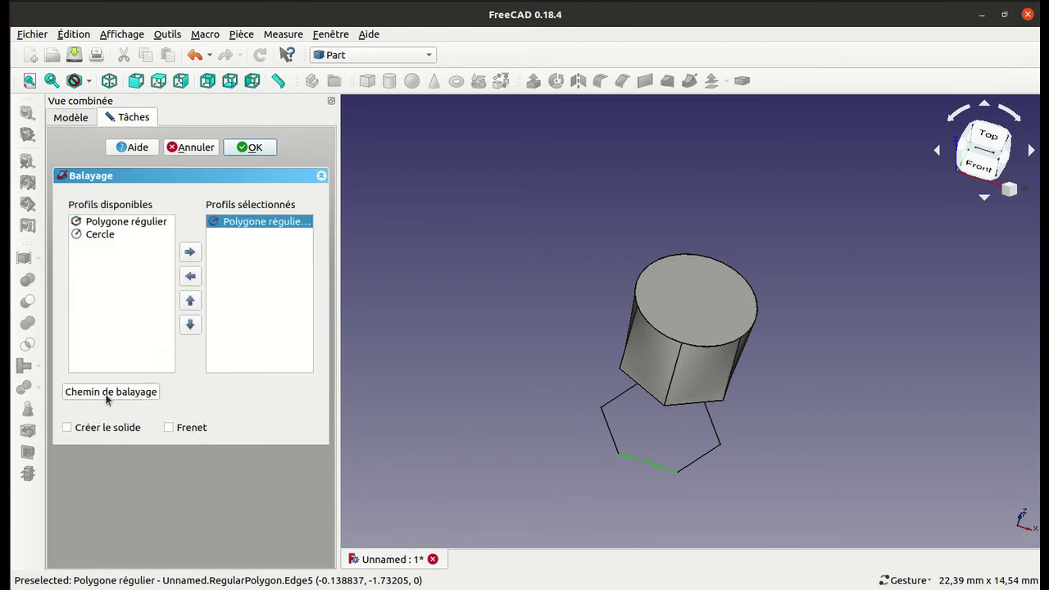
- Re-pick the hexagon's bottom-left edge as path, enable solid and Frenet, and create the Sweep
left_click(106, 395)
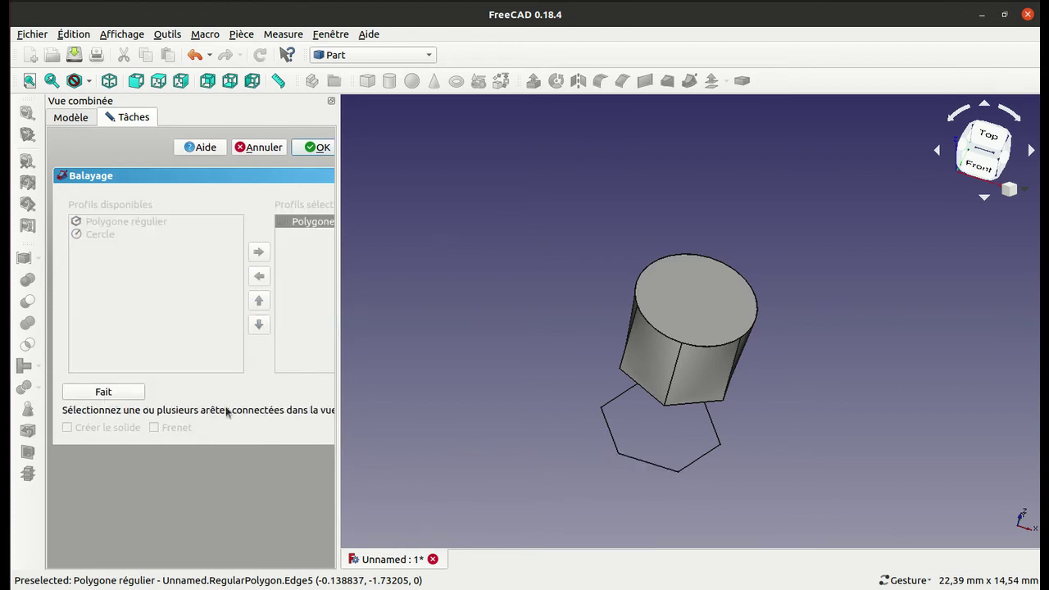
left_click(651, 466)
left_click(103, 398)
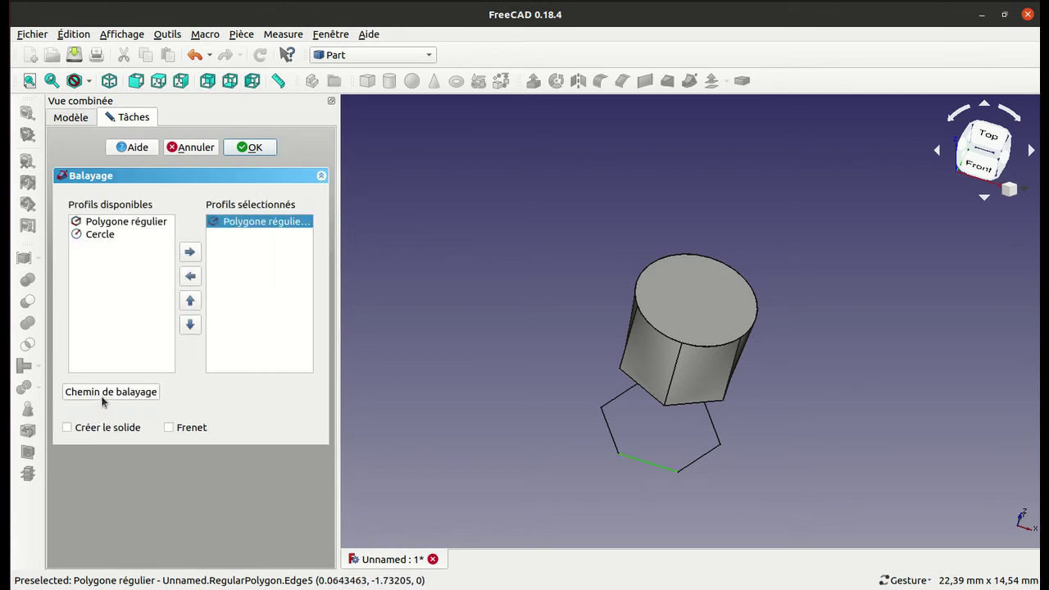
left_click(95, 430)
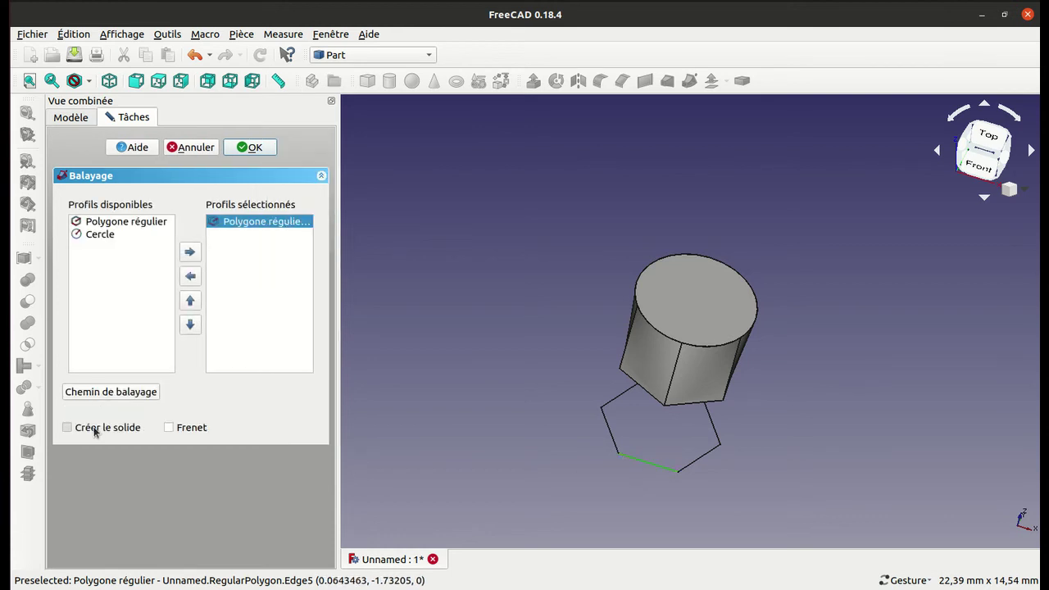
left_click(169, 428)
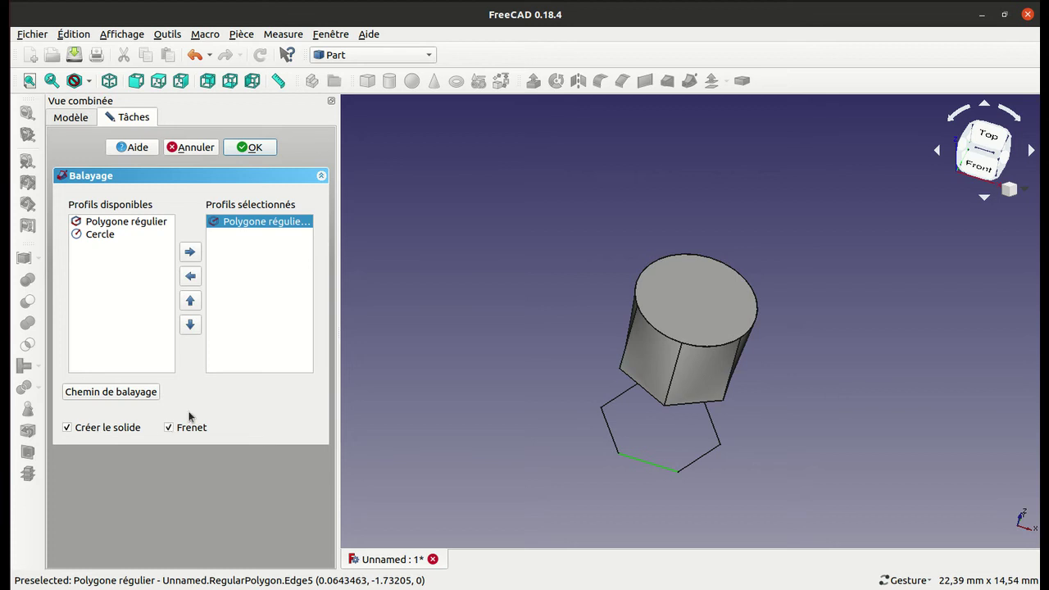
left_click(252, 148)
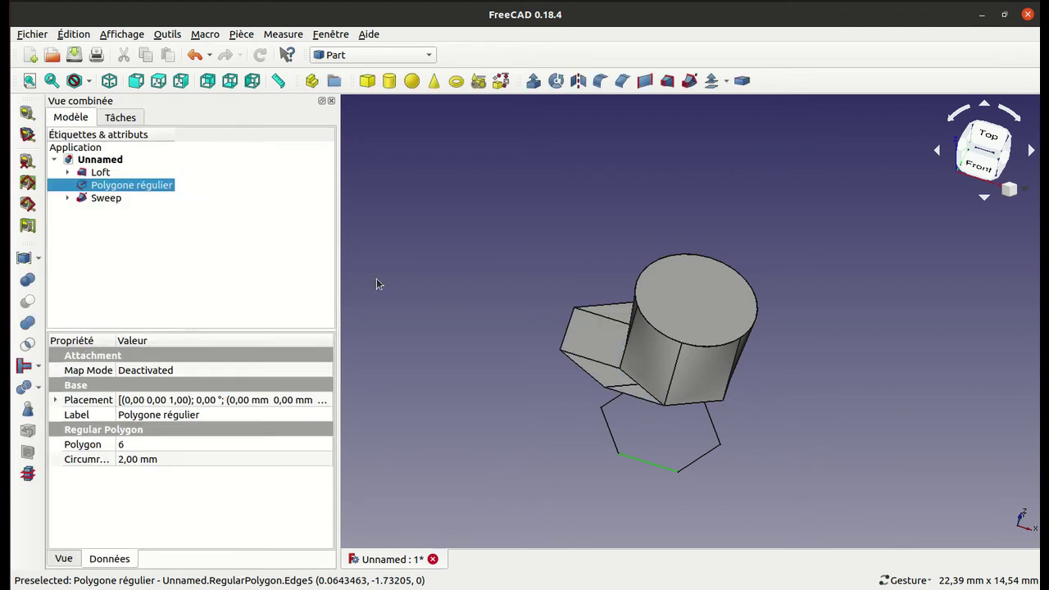
- Inspect the new Sweep from several angles, then begin a second sweep
left_click_drag(529, 381, 627, 270)
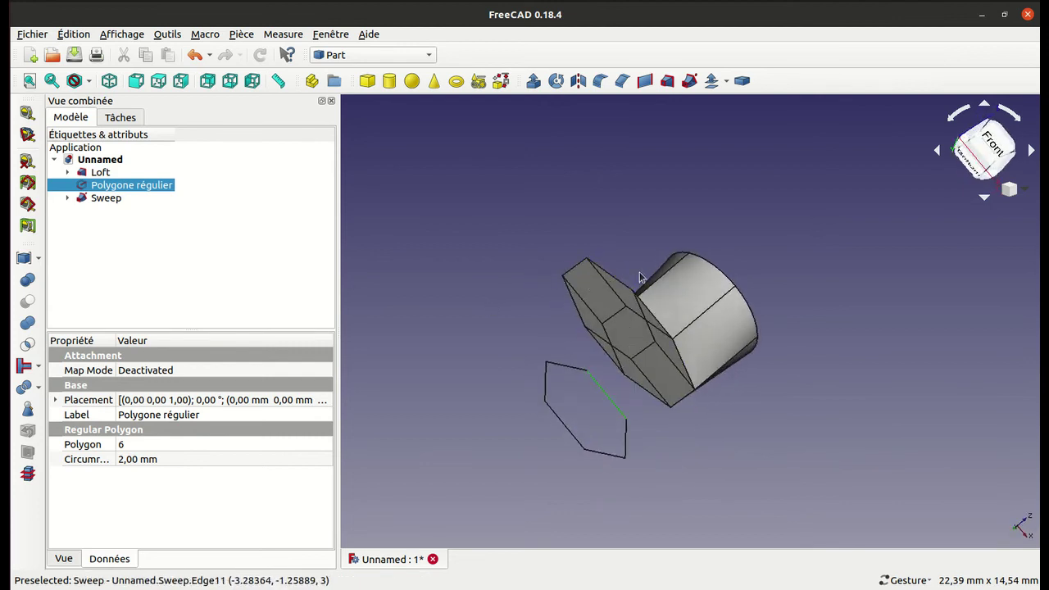
mouse_move(796, 230)
left_mouse_down()
mouse_move(706, 271)
mouse_move(662, 326)
left_mouse_up()
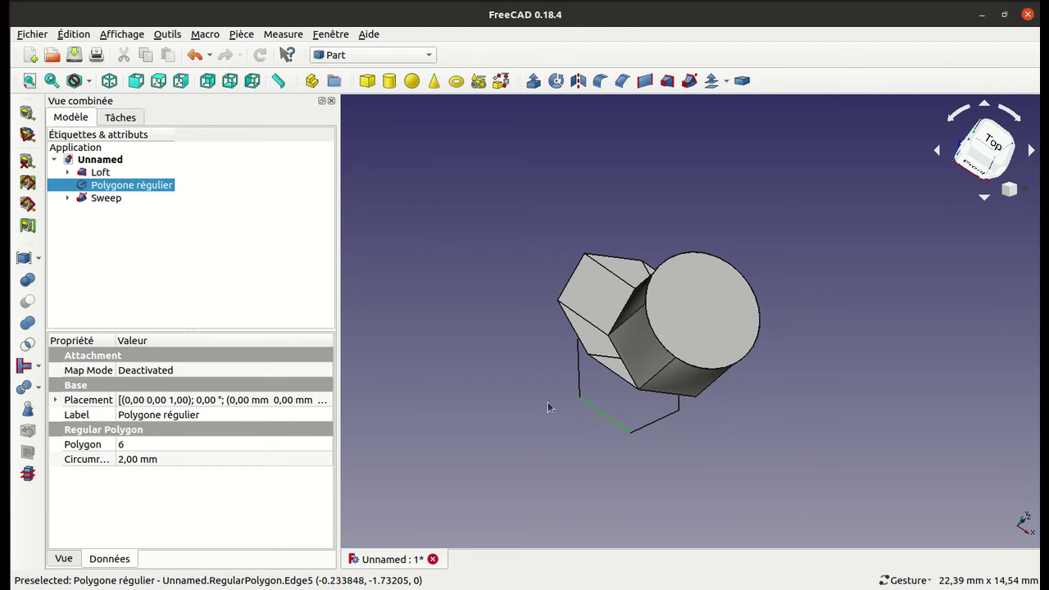
left_click(517, 378)
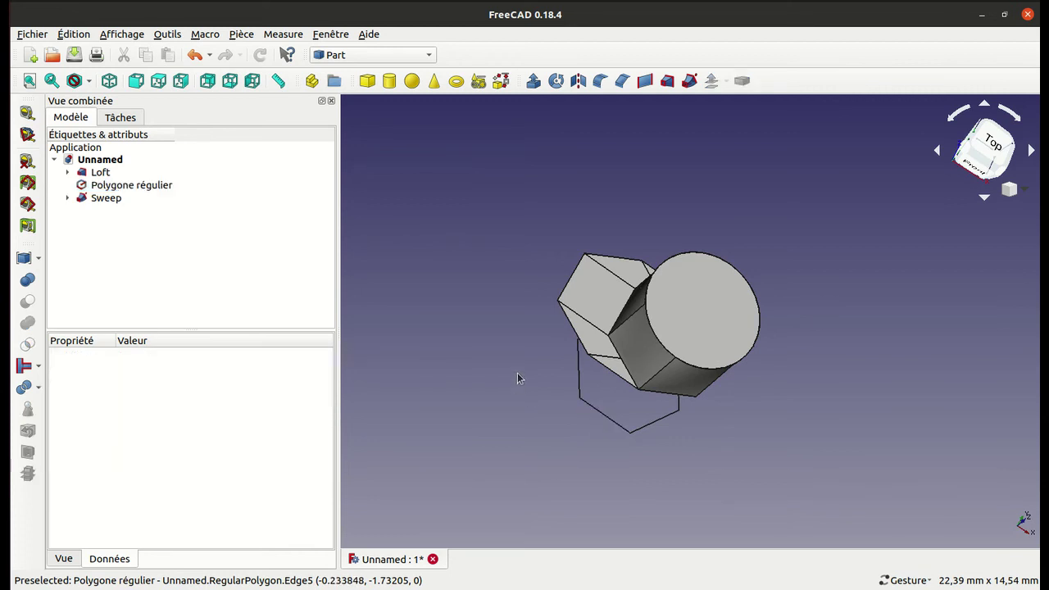
left_click_drag(517, 378, 550, 339)
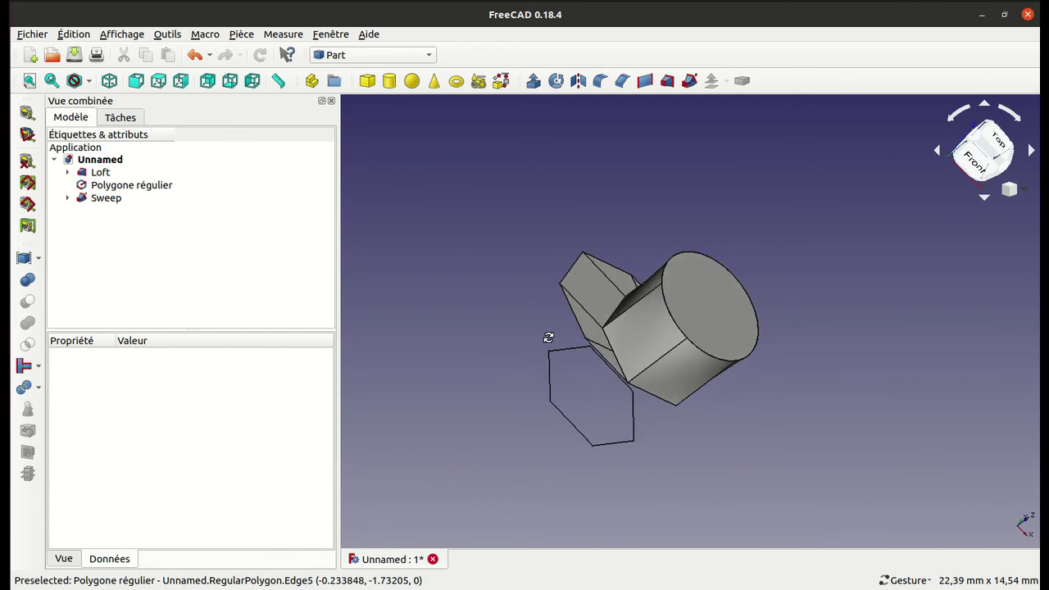
left_click(690, 81)
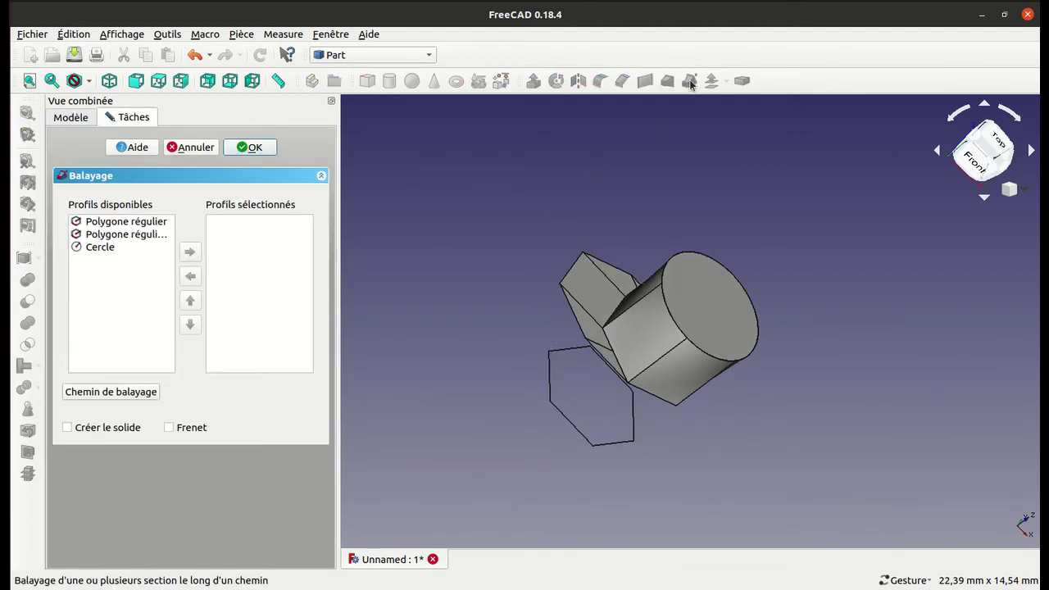
- Sweep the Cercle profile along a straight model edge as a solid, producing Sweep001
left_click(107, 247)
left_click(186, 251)
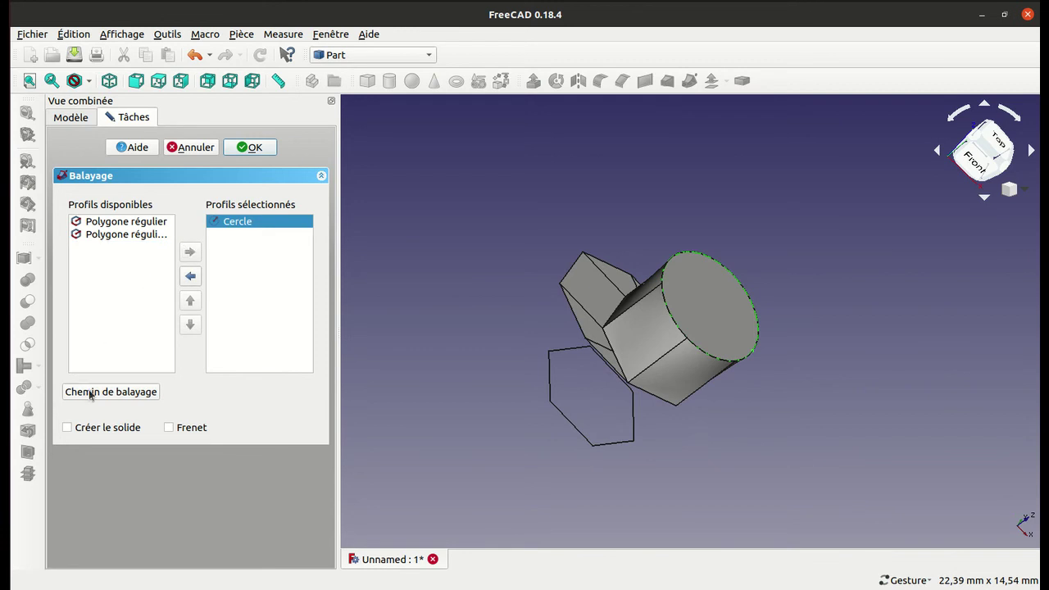
left_click(90, 393)
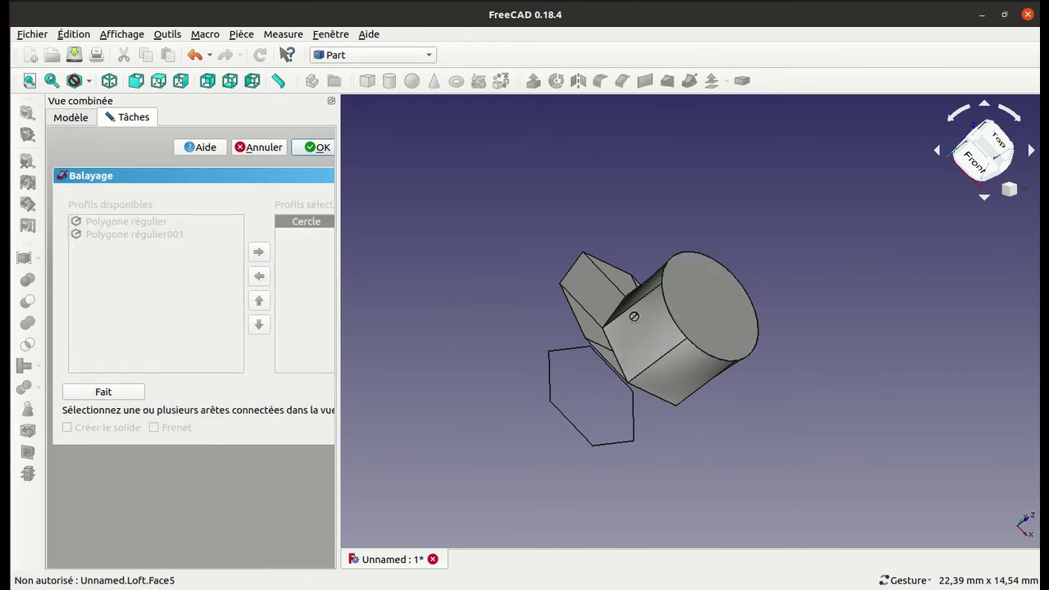
left_click(627, 313)
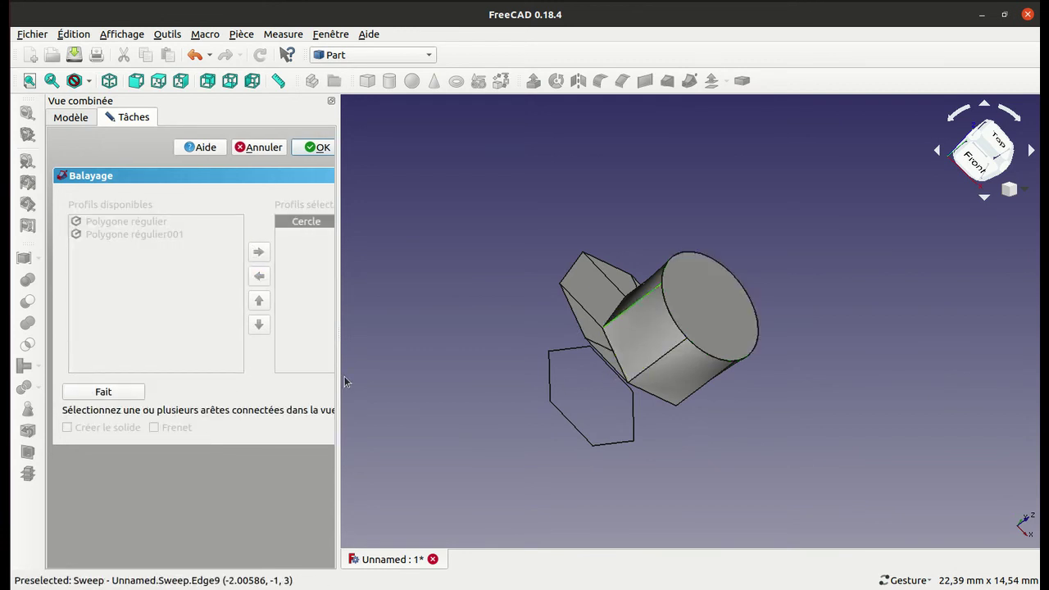
left_click(125, 392)
left_click(85, 428)
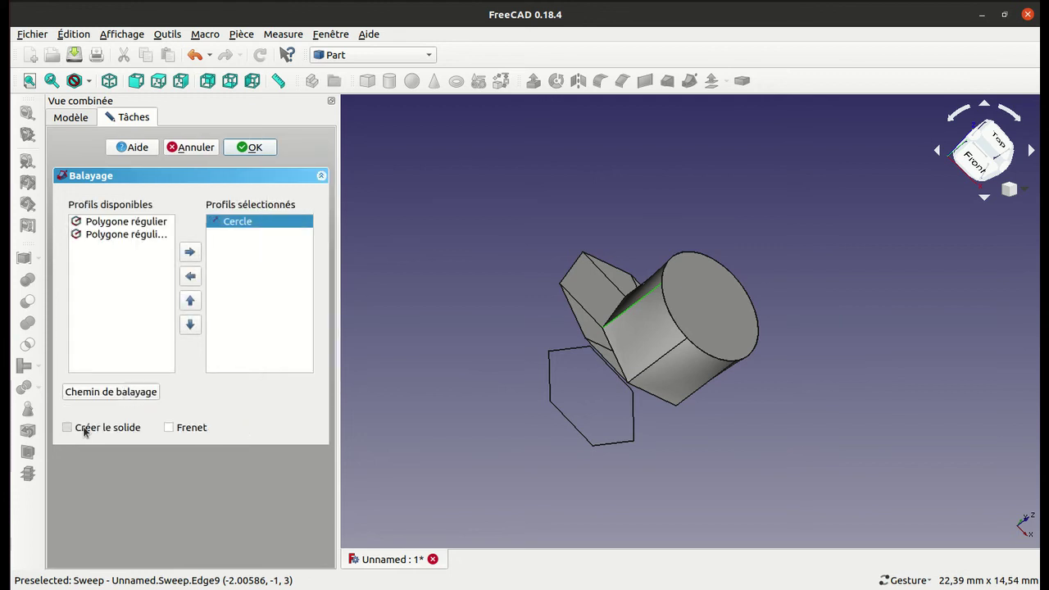
left_click(250, 148)
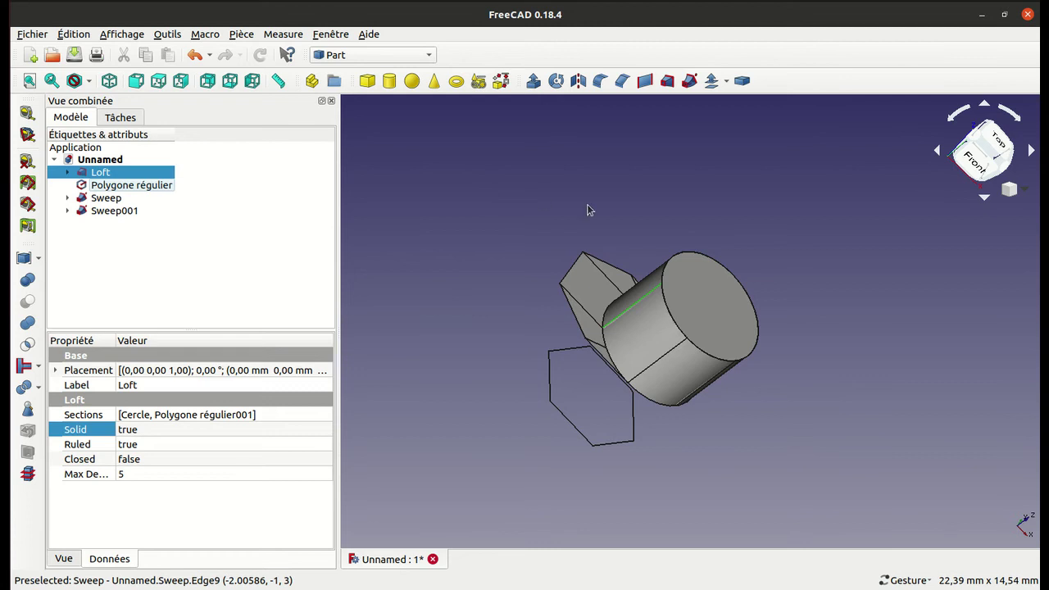
mouse_move(662, 216)
left_mouse_down()
mouse_move(713, 178)
mouse_move(756, 171)
left_mouse_up()
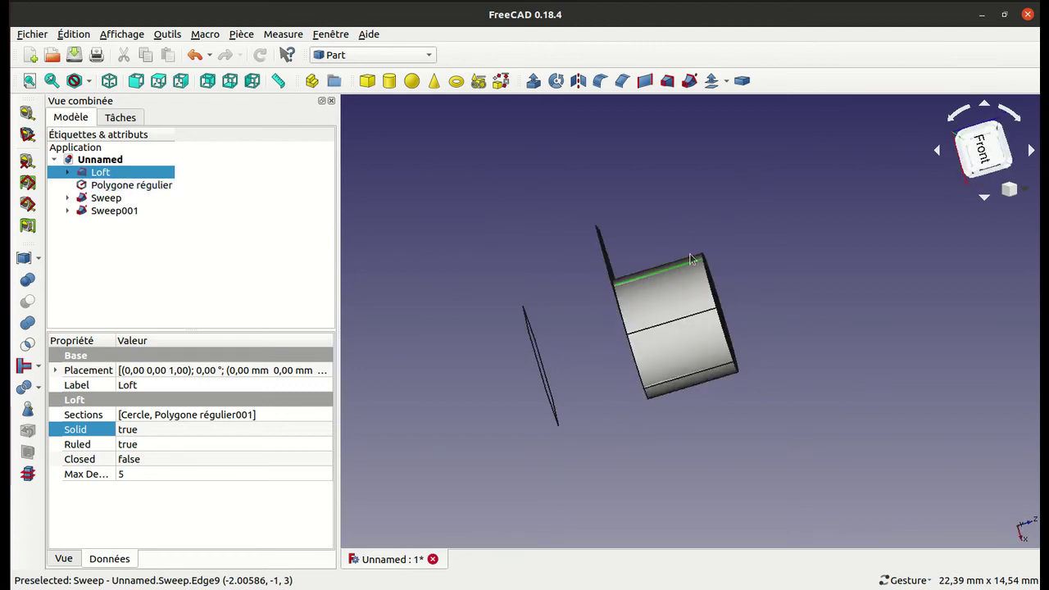
mouse_move(849, 243)
left_mouse_down()
mouse_move(749, 265)
mouse_move(536, 434)
left_mouse_up()
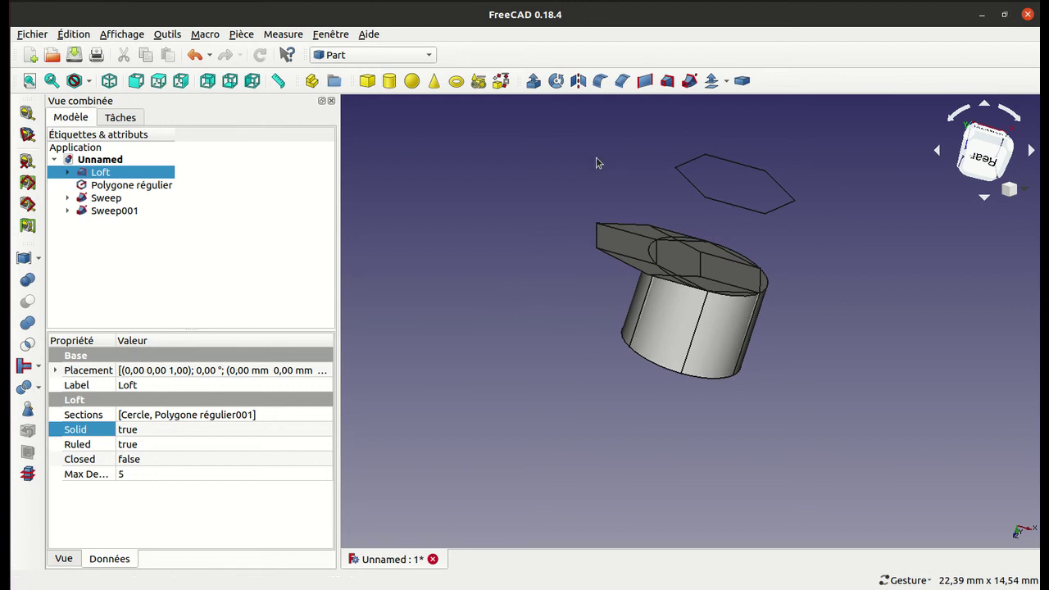
left_click_drag(588, 160, 672, 328)
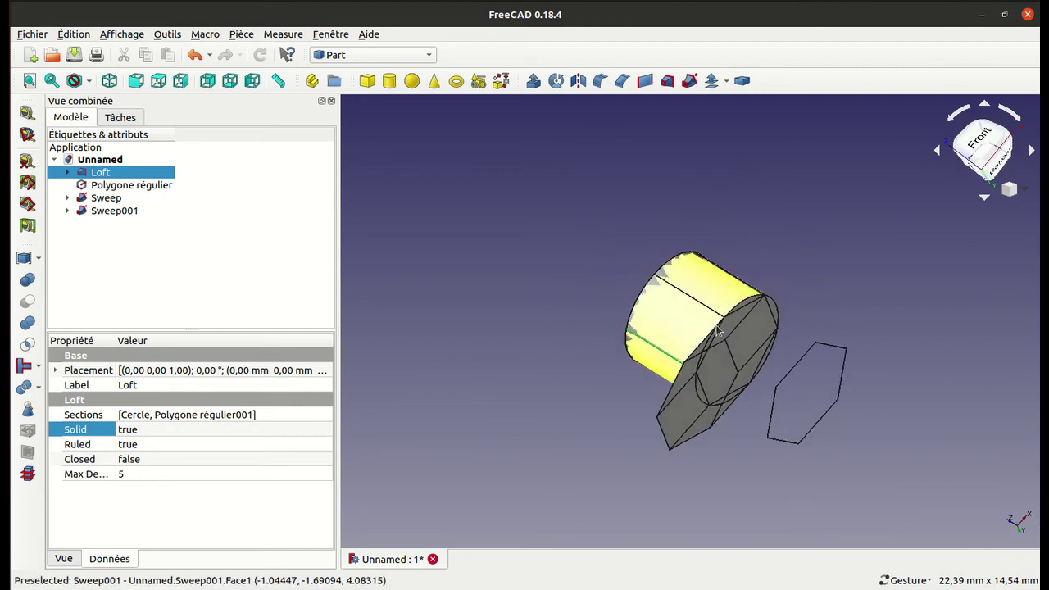
mouse_move(838, 284)
left_mouse_down()
mouse_move(904, 292)
mouse_move(822, 410)
mouse_move(833, 407)
left_mouse_up()
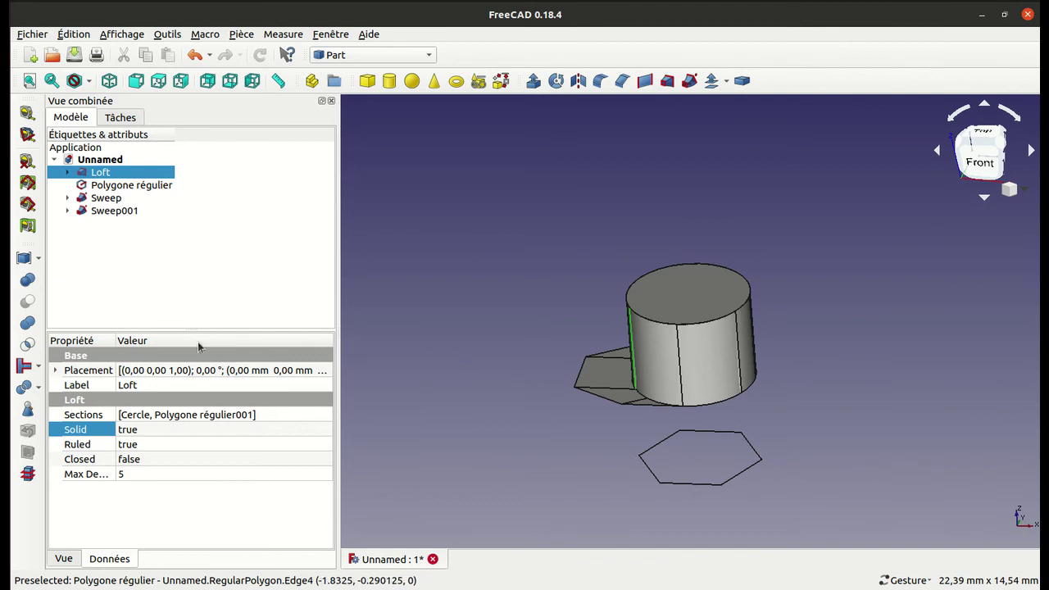
left_click(56, 370)
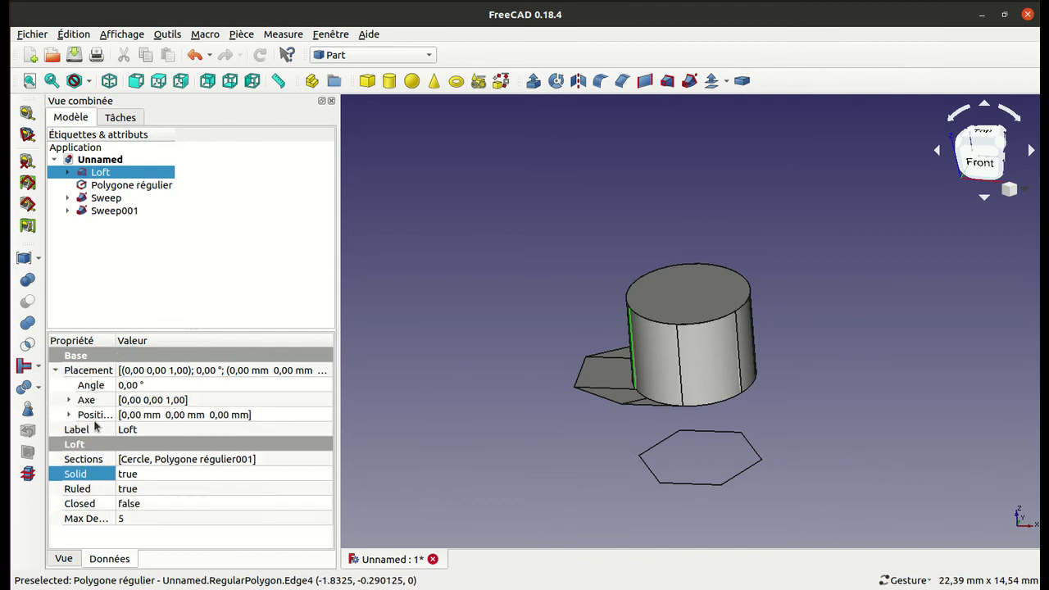
left_click(56, 370)
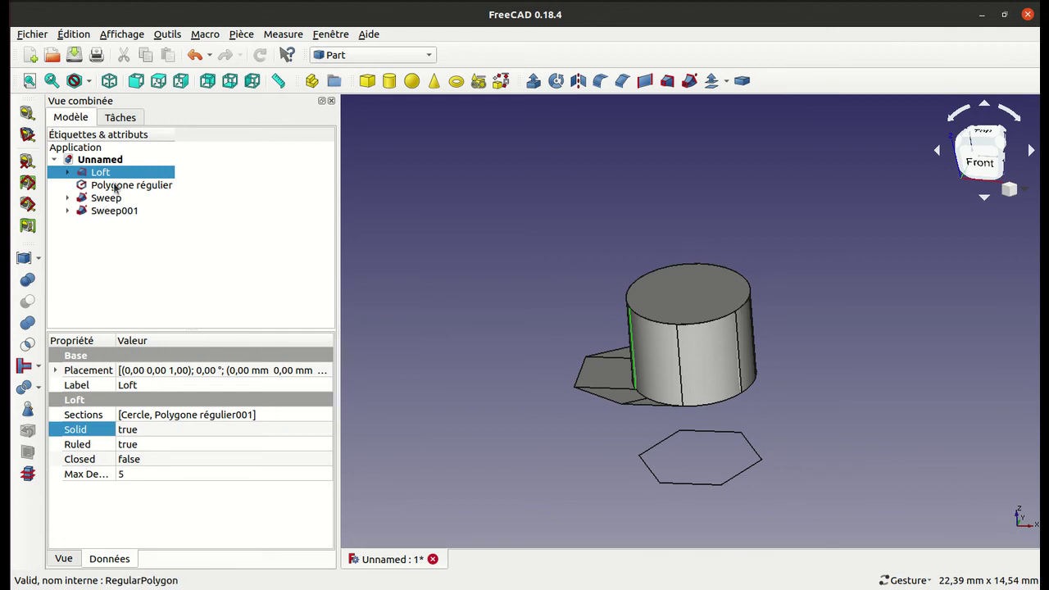
left_click(68, 211)
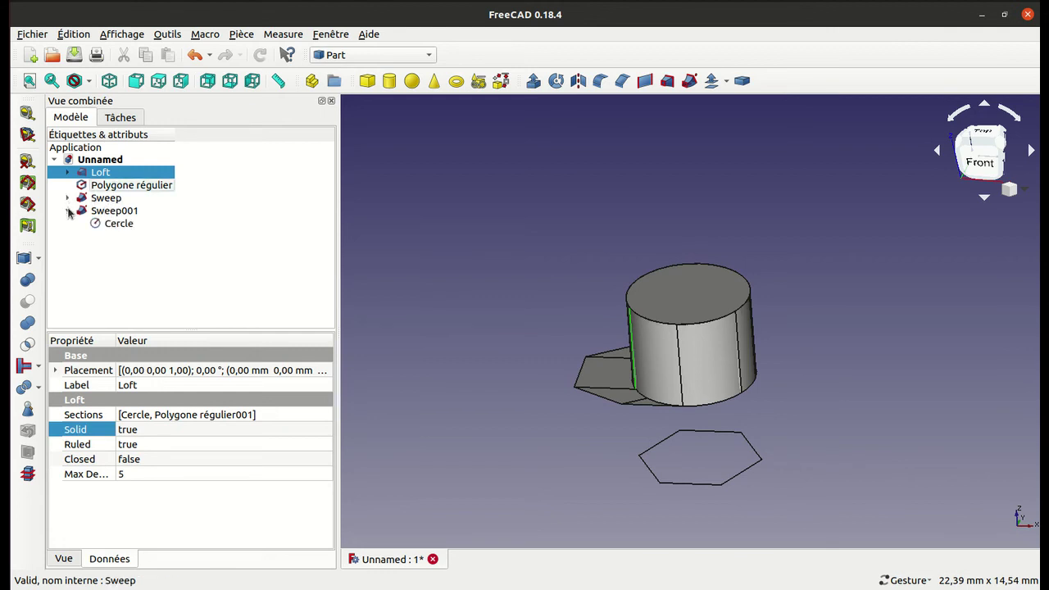
double_click(110, 223)
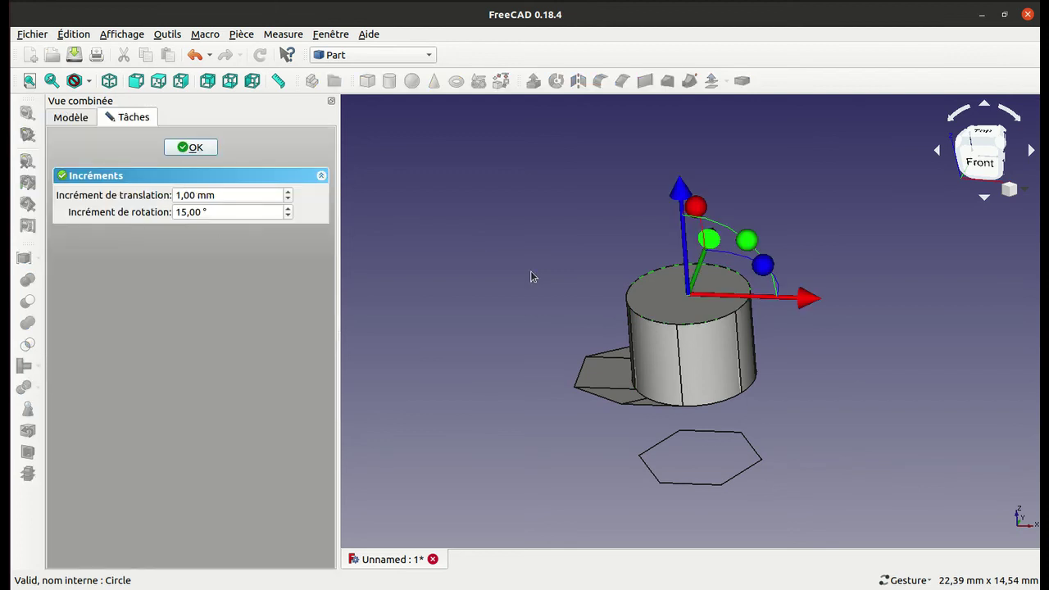
mouse_move(747, 237)
left_mouse_down()
mouse_move(781, 255)
mouse_move(792, 290)
left_mouse_up()
left_click(193, 148)
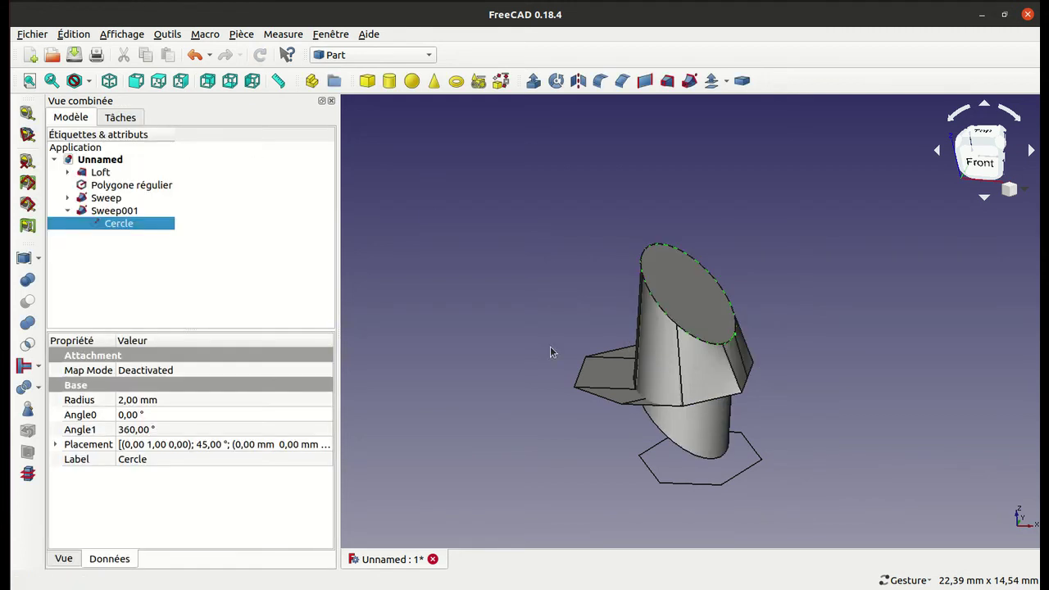
left_click_drag(525, 425, 543, 363)
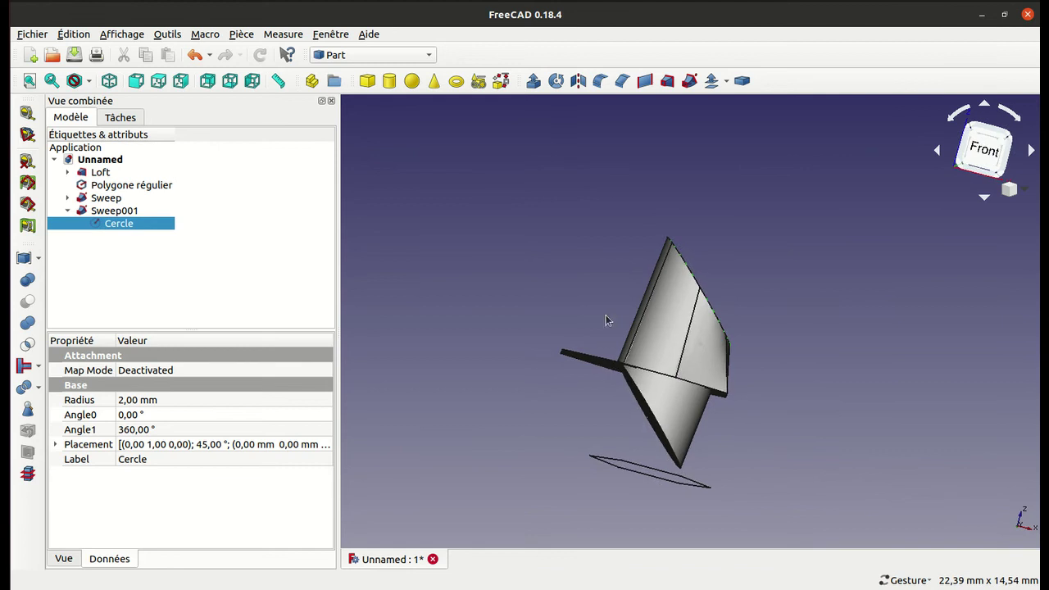
mouse_move(838, 377)
left_mouse_down()
mouse_move(783, 352)
mouse_move(730, 363)
left_mouse_up()
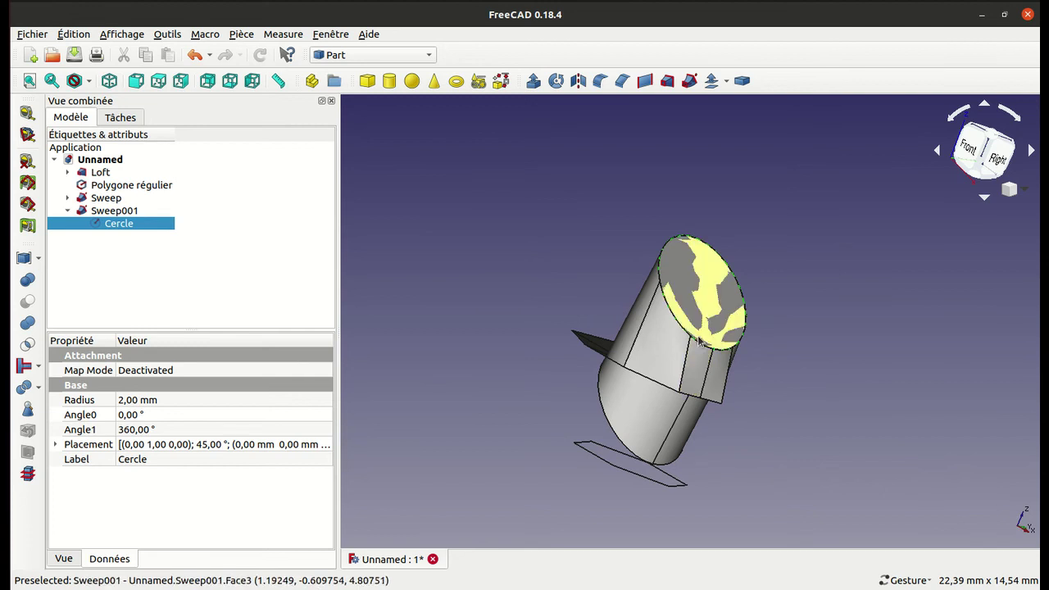
mouse_move(866, 368)
left_mouse_down()
mouse_move(850, 298)
mouse_move(706, 347)
mouse_move(599, 331)
left_mouse_up()
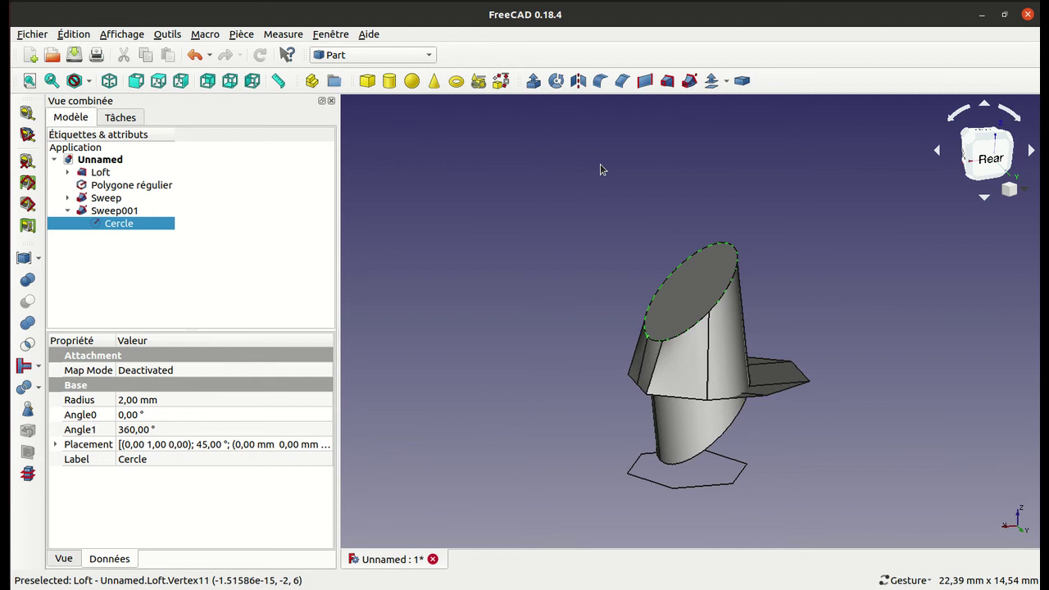
mouse_move(880, 276)
left_mouse_down()
mouse_move(784, 241)
mouse_move(763, 257)
left_mouse_up()
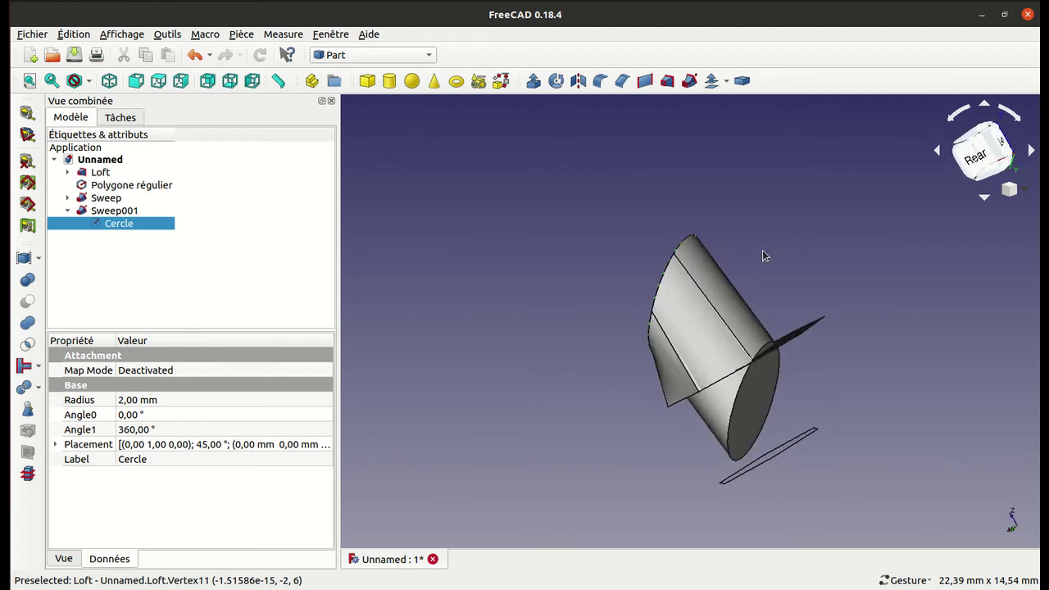
key("0")
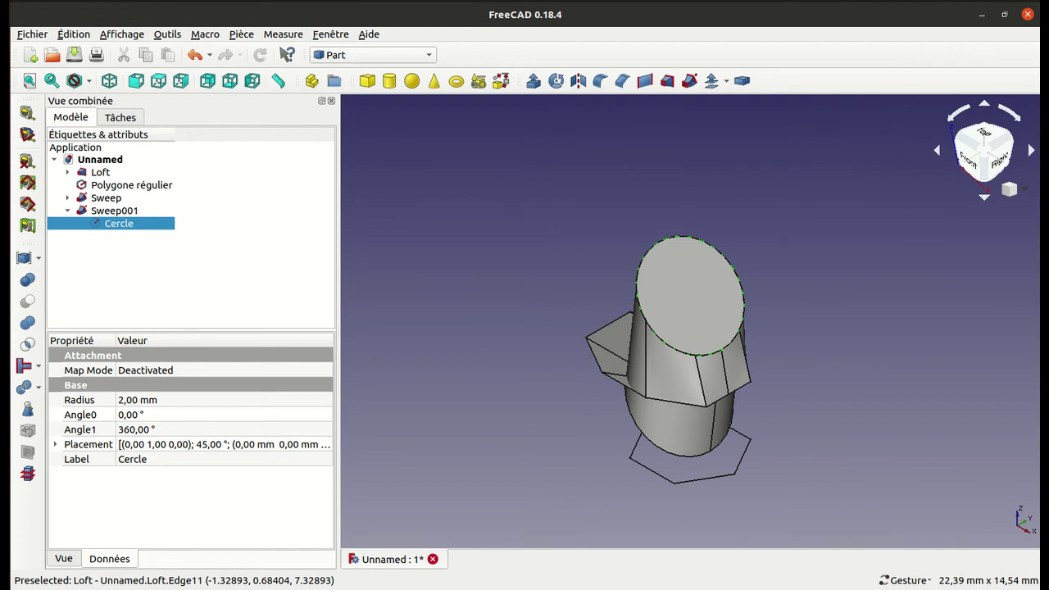
left_click(924, 7)
left_click(891, 78)
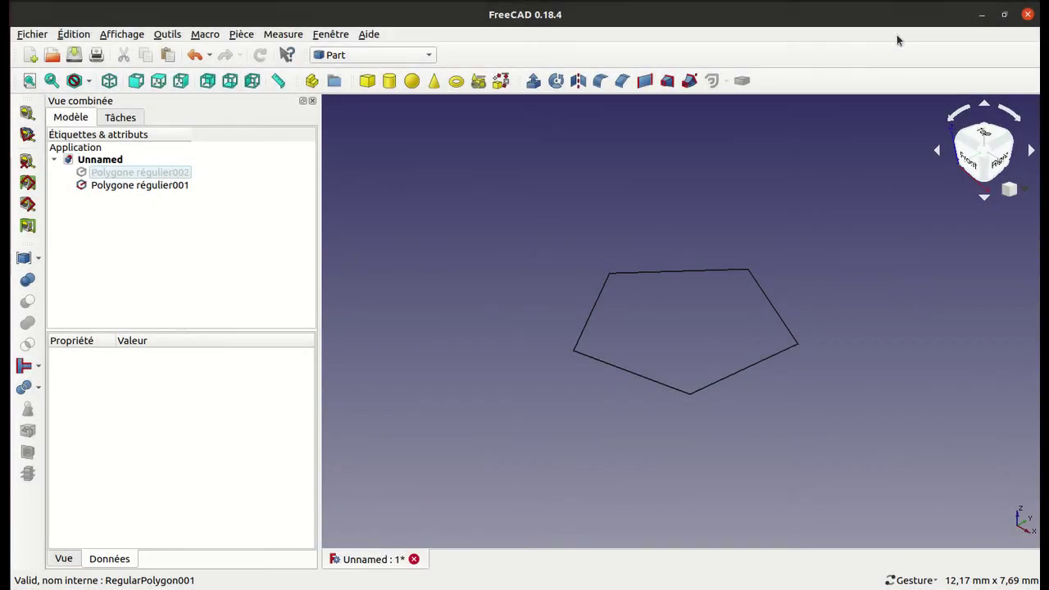
- Start a 2D offset of the pentagon with Intersection joins and Fill offset enabled
left_click(654, 277)
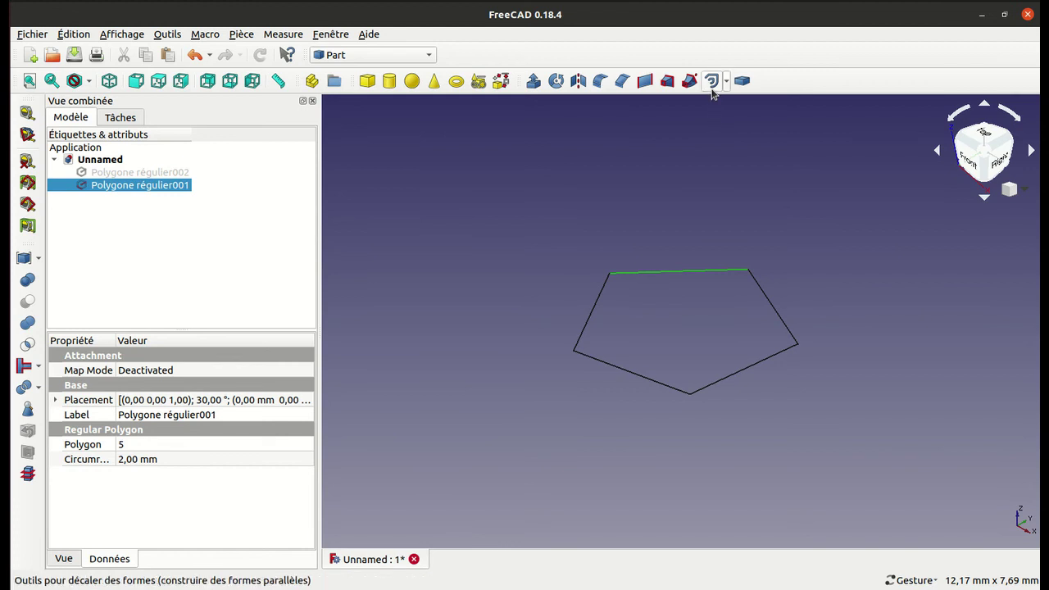
left_click(711, 87)
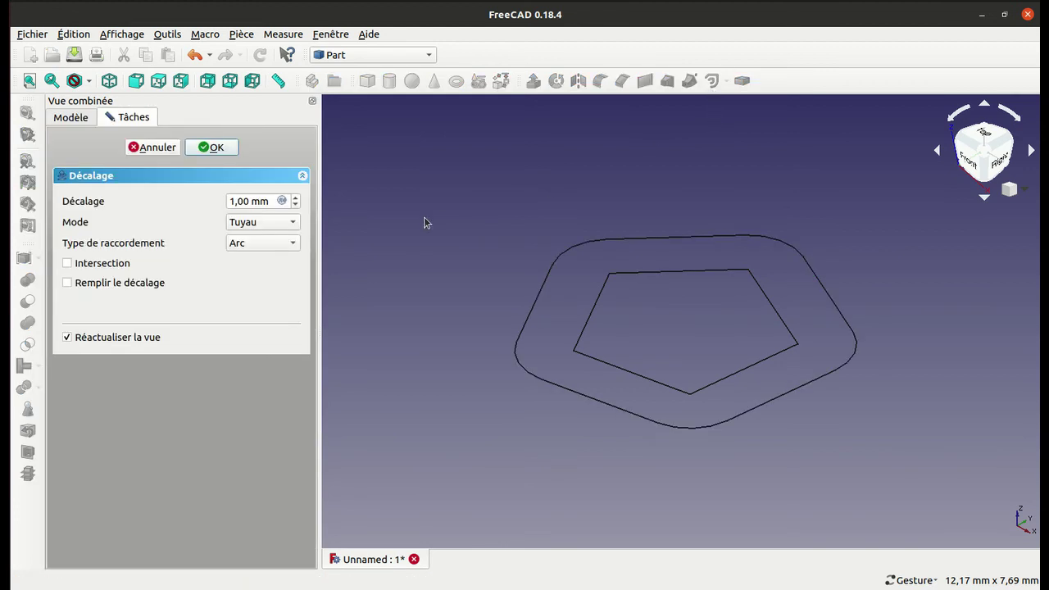
left_click(250, 246)
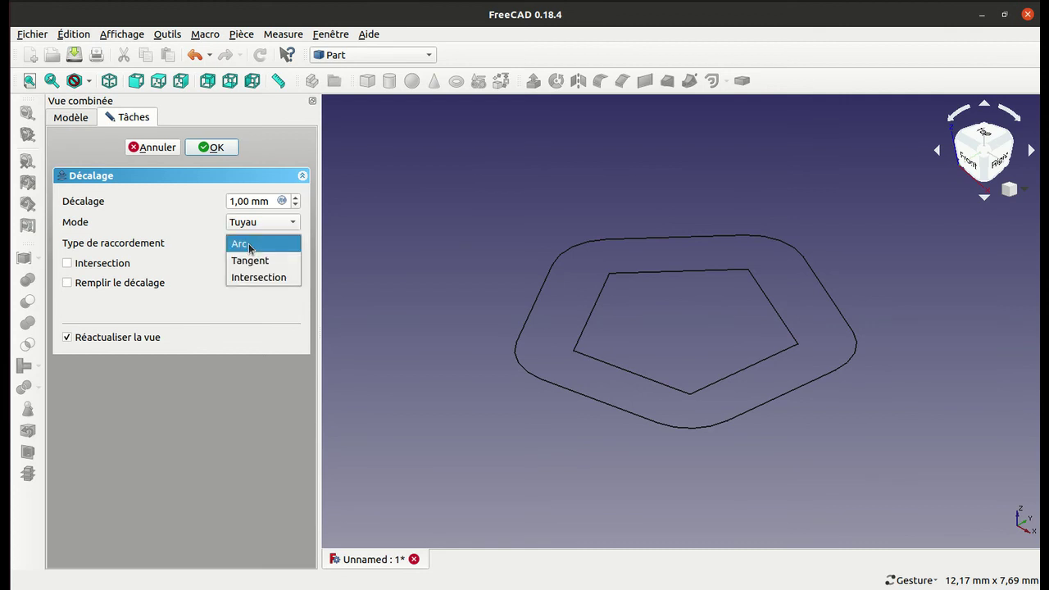
left_click(254, 262)
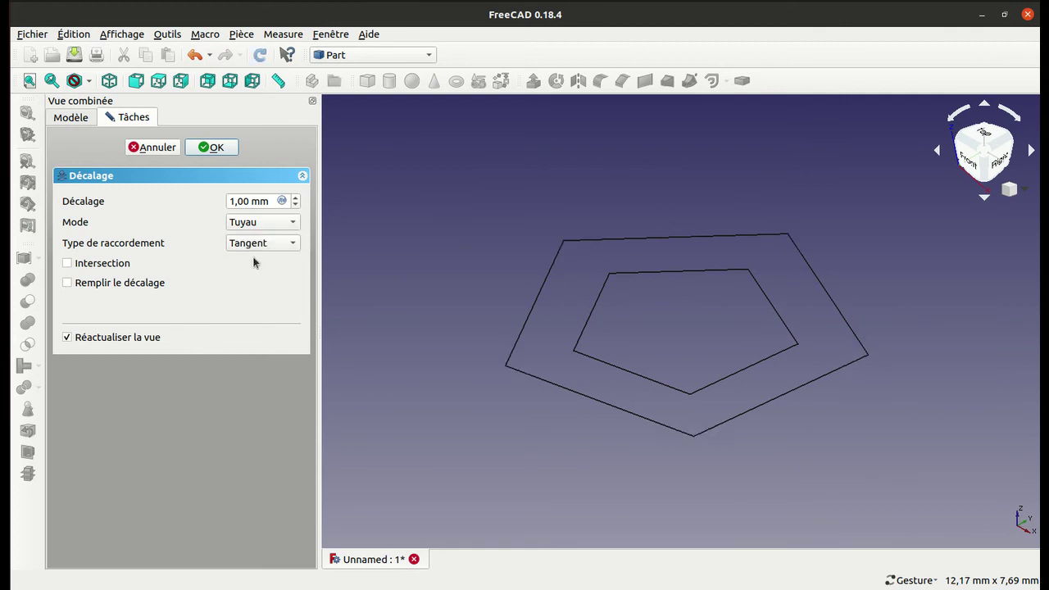
left_click(252, 246)
left_click(251, 260)
left_click(149, 286)
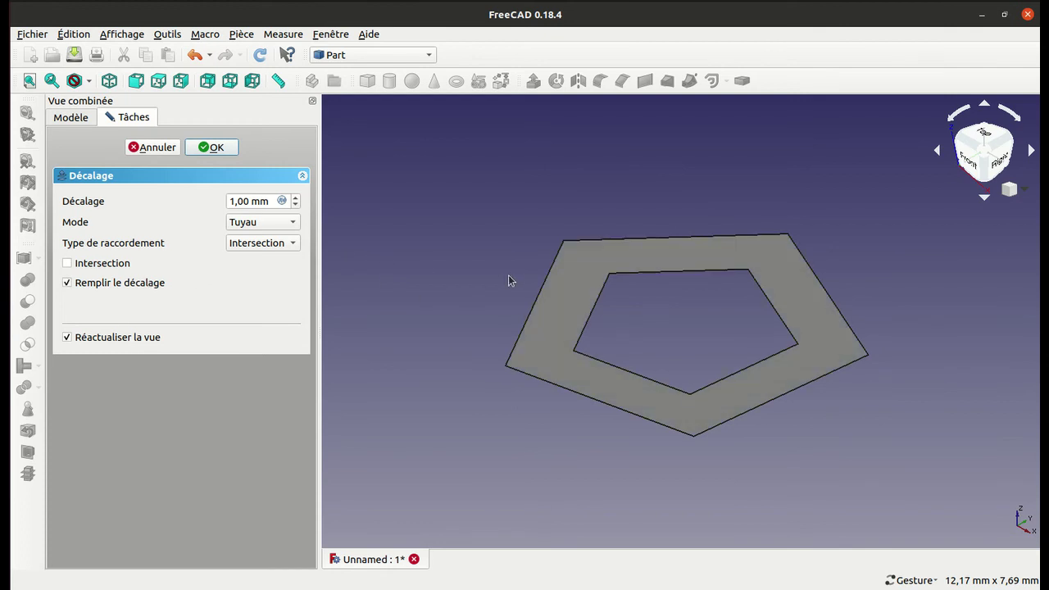
- Keep the offset distance at 1 mm and confirm the Offset2D
left_click(275, 203)
key("Up")
key("Up")
key("Up")
key("Up")
key("Down")
key("Down")
key("Down")
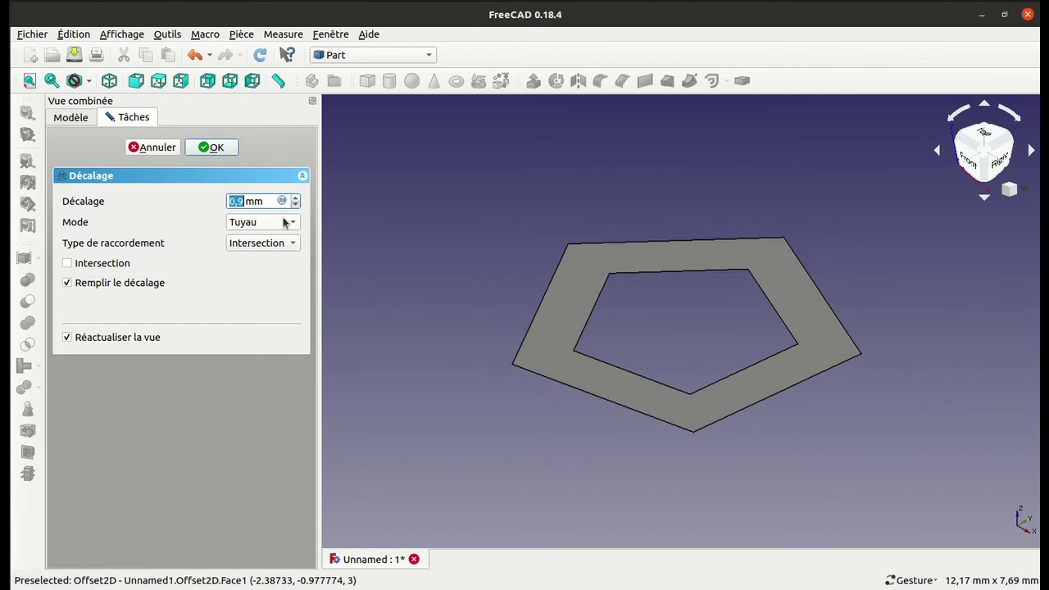
key("Down")
key("Down")
key("Down")
key("Down")
key("Down")
key("Down")
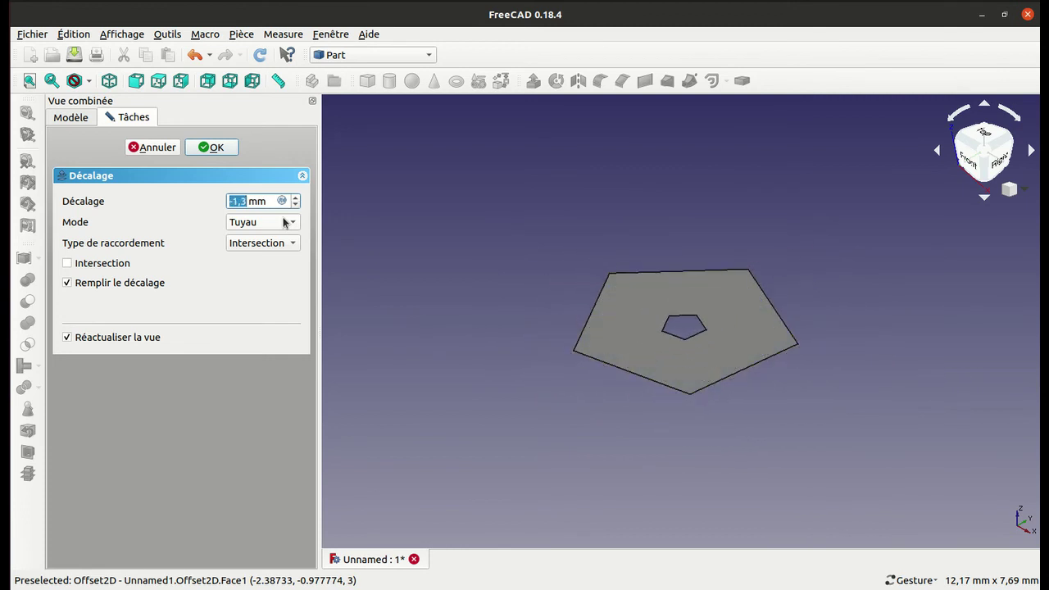
key("Up")
key("Up")
key("Up")
key("Up")
key("Up")
key("Up")
key("Up")
key("Up")
key("Up")
key("Up")
key("Down")
key("Down")
key("Down")
key("Down")
key("Down")
key("Down")
key("Down")
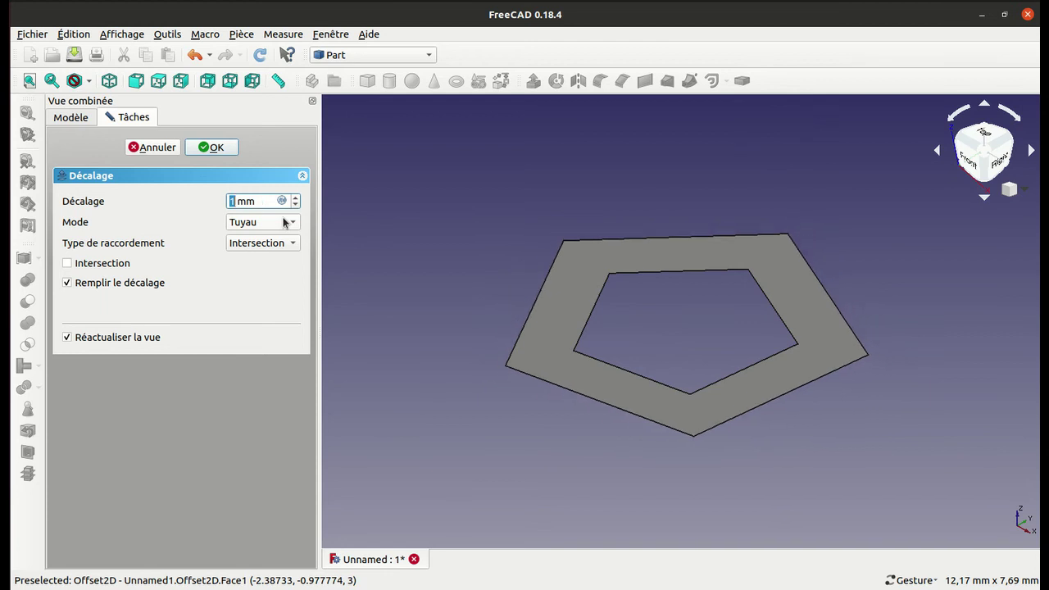
key("Return")
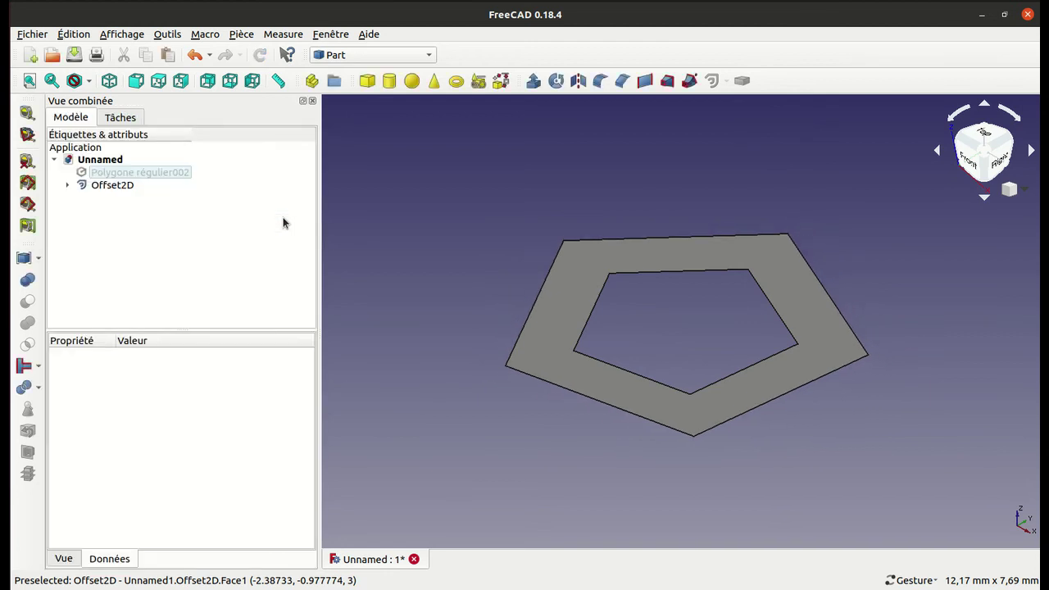
left_click(449, 241)
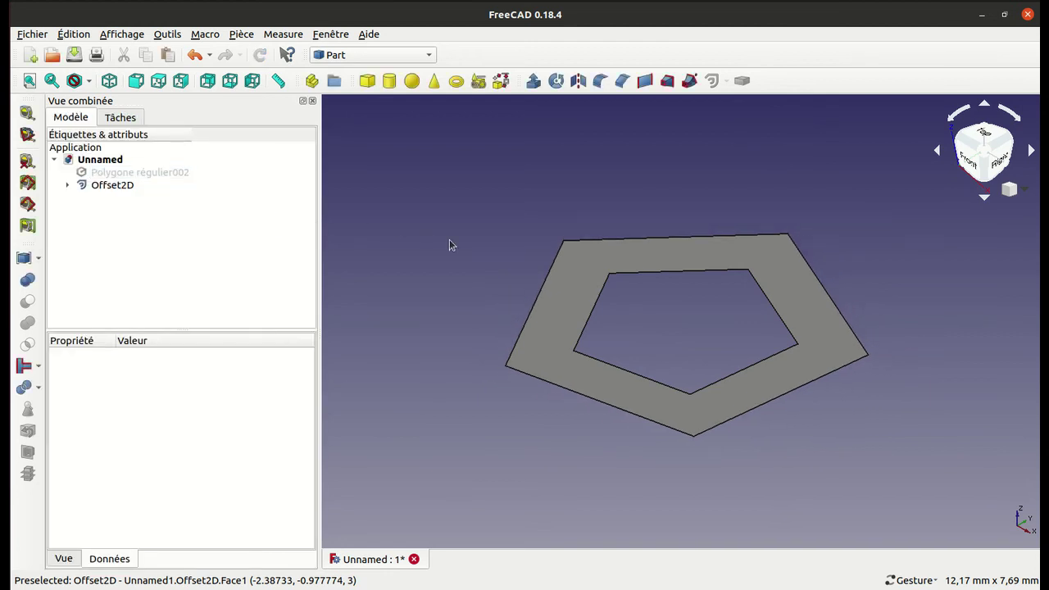
key("2")
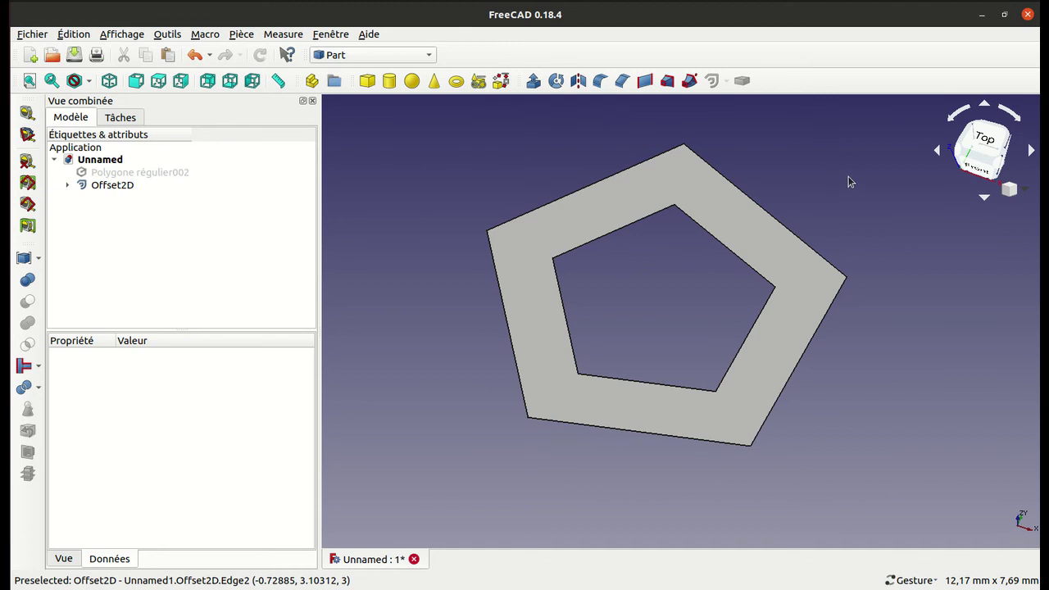
left_click(921, 13)
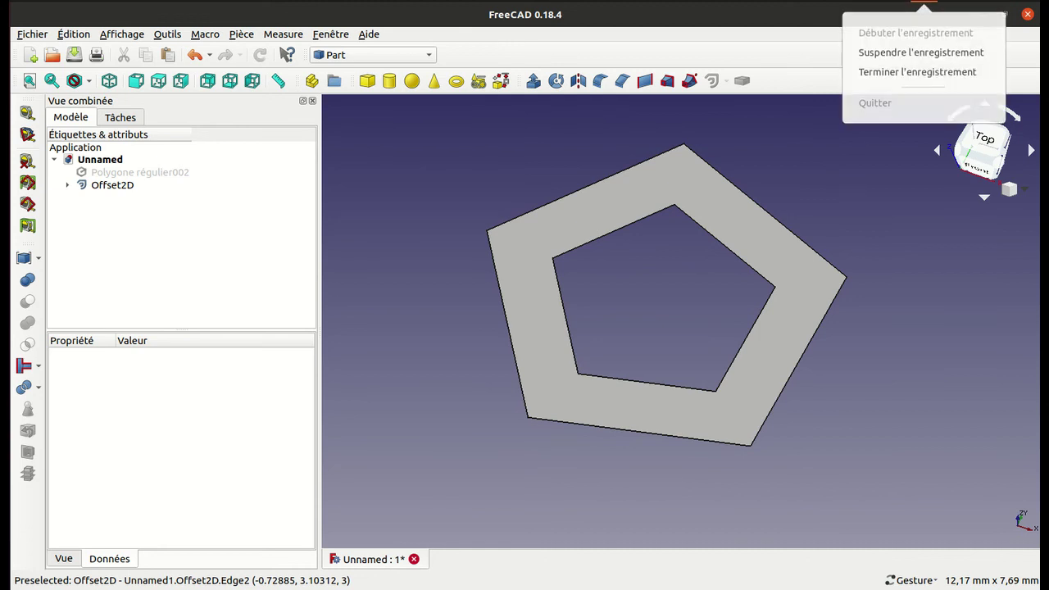
left_click(903, 74)
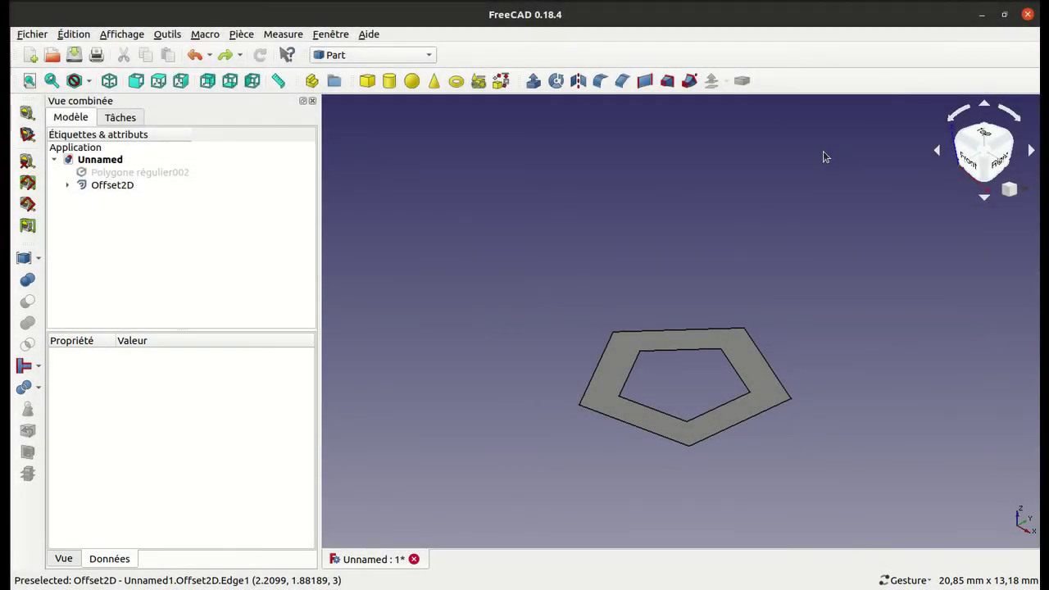
left_click(690, 337)
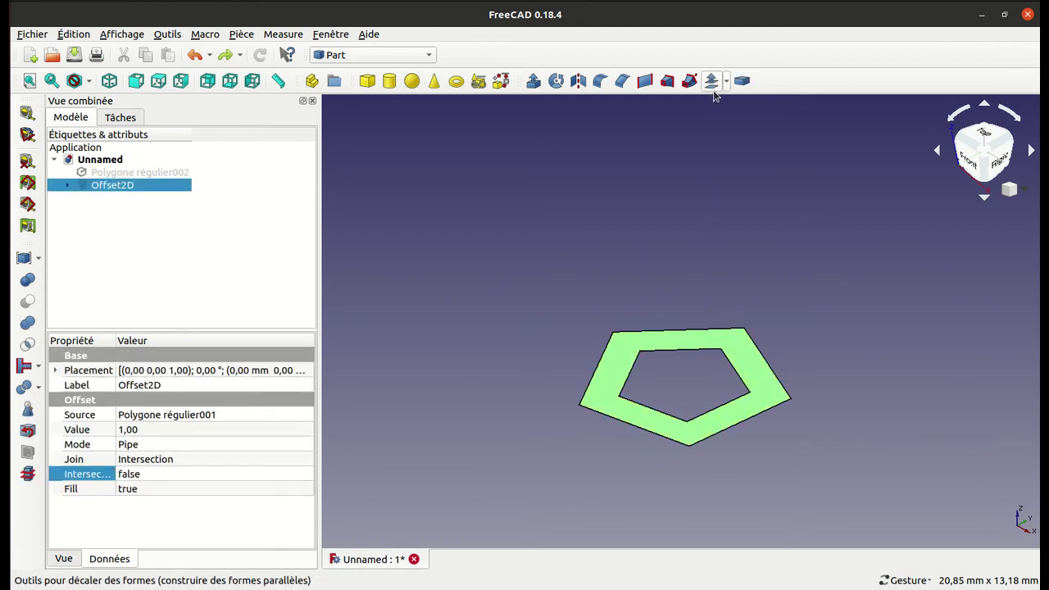
- Start a 3D offset of Offset2D, set its distance to 4,1 mm and fill it
left_click(712, 79)
left_click_drag(515, 359, 683, 308)
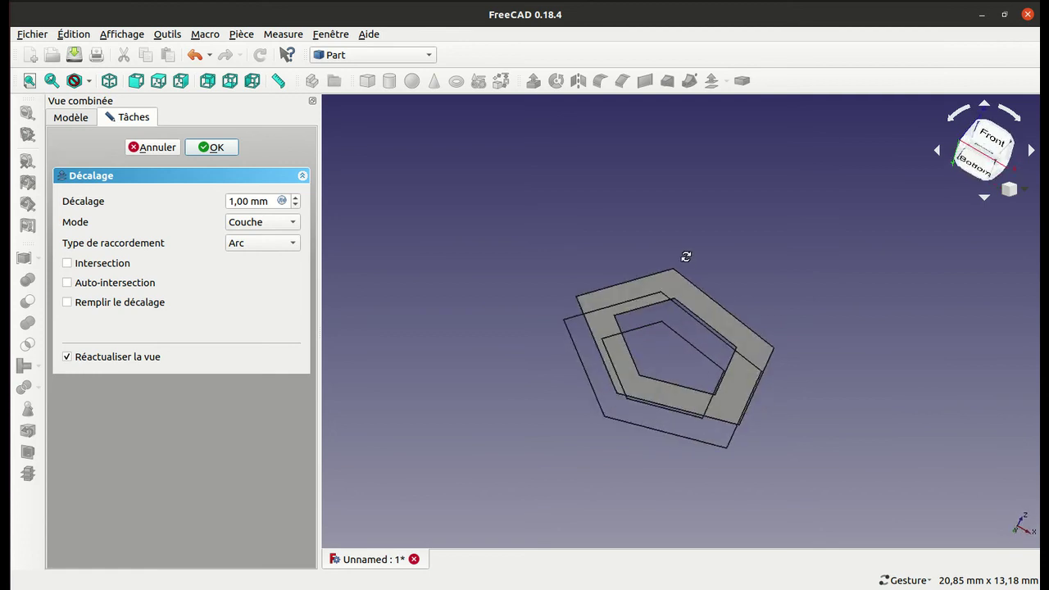
left_click_drag(684, 308, 683, 239)
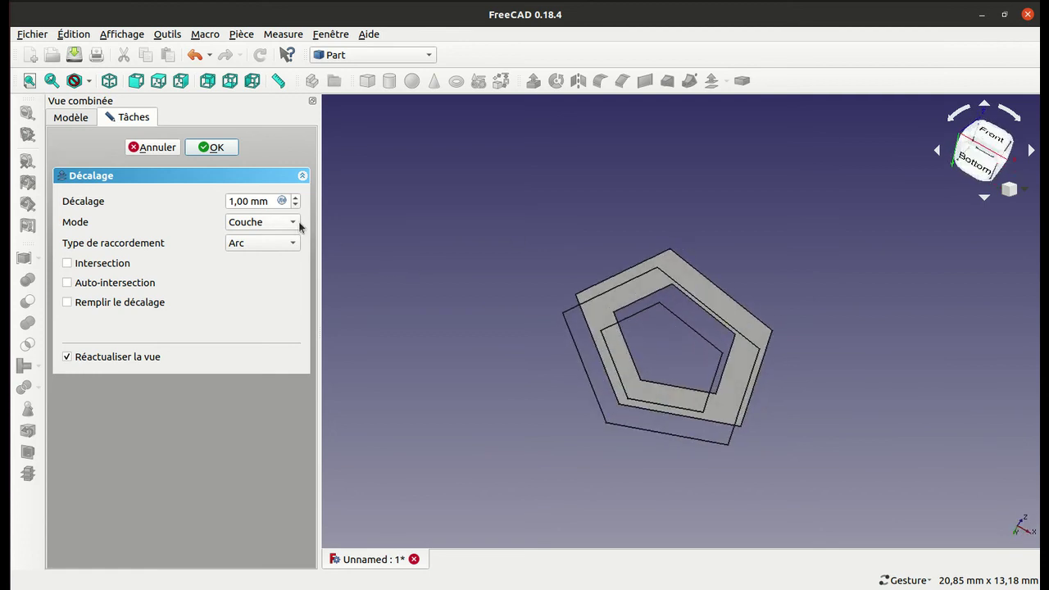
left_click(250, 201)
scroll(251, 201, "up", 3)
scroll(250, 201, "up", 6)
scroll(250, 201, "up", 5)
scroll(250, 200, "up", 4)
scroll(250, 200, "down", 3)
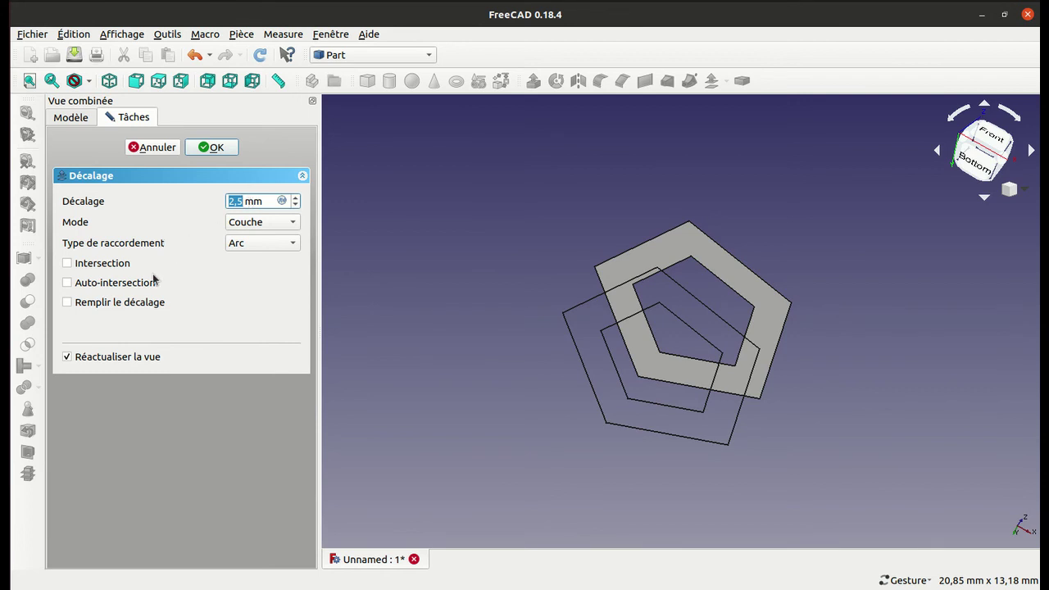
left_click(152, 303)
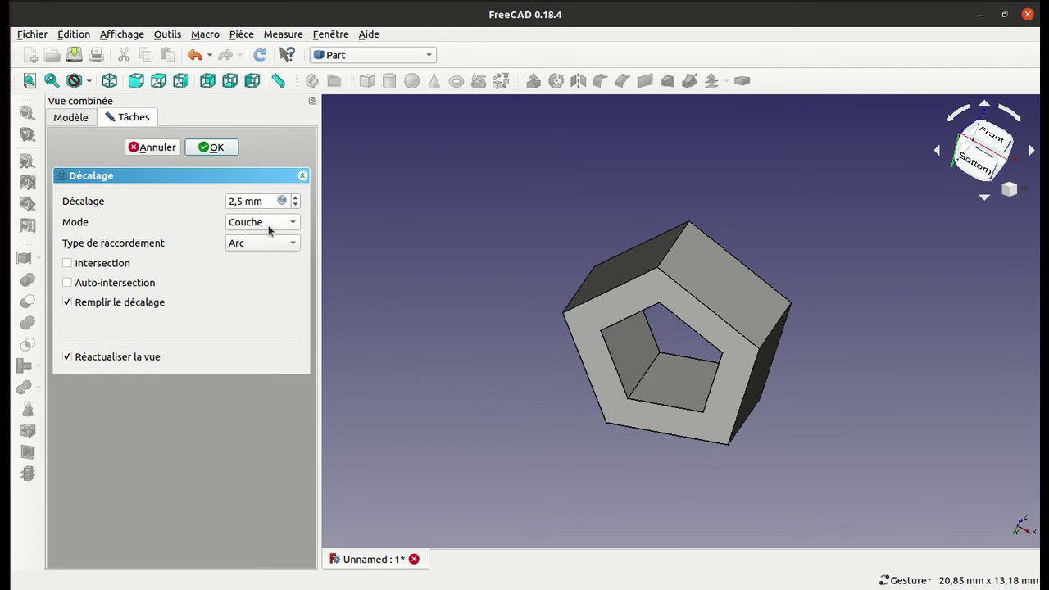
scroll(254, 201, "down", 5)
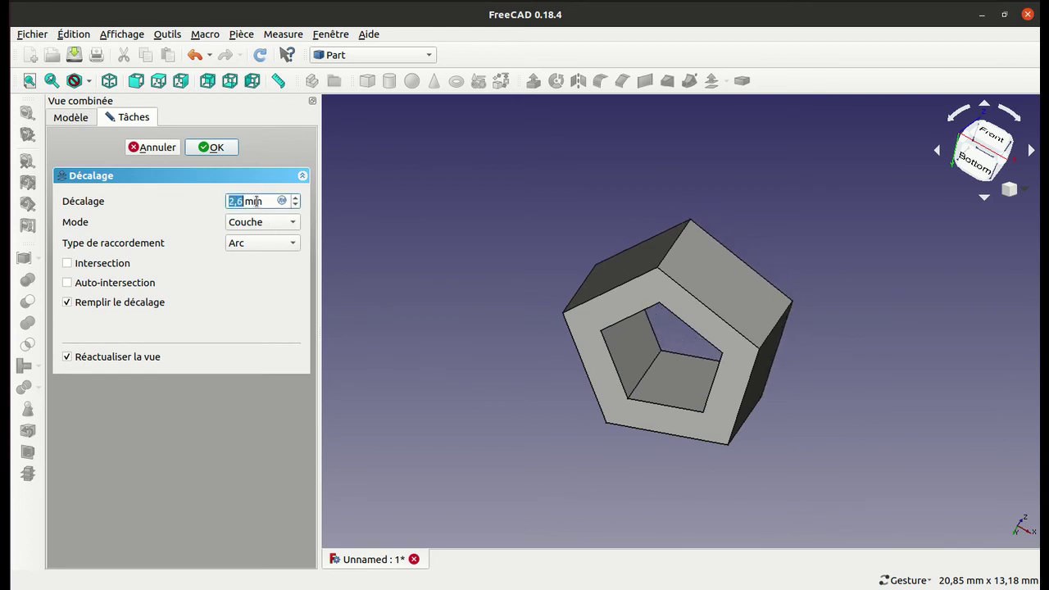
scroll(257, 202, "up", 5)
scroll(256, 201, "up", 8)
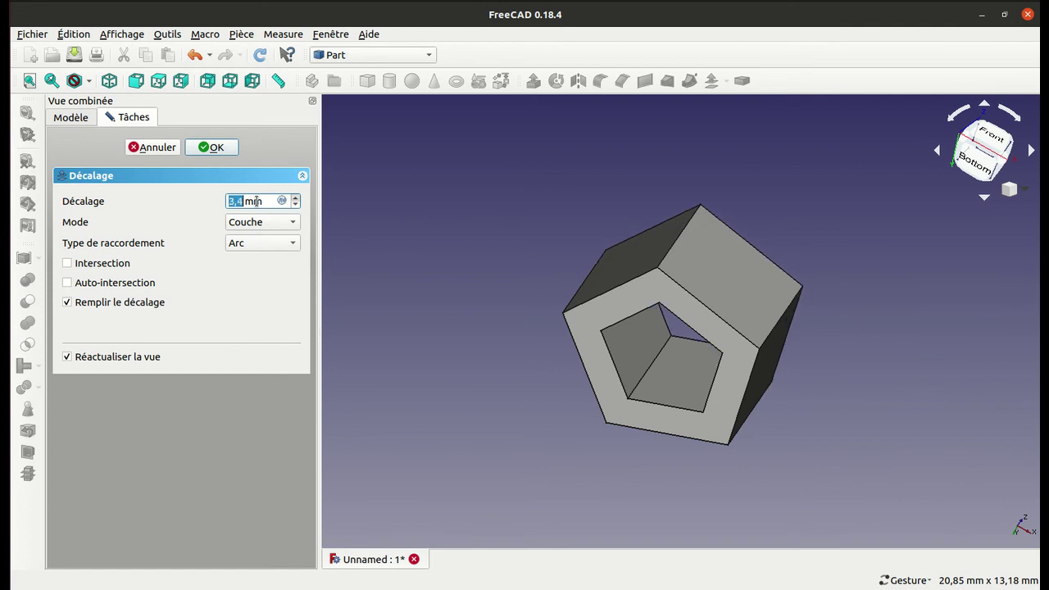
scroll(257, 201, "up", 8)
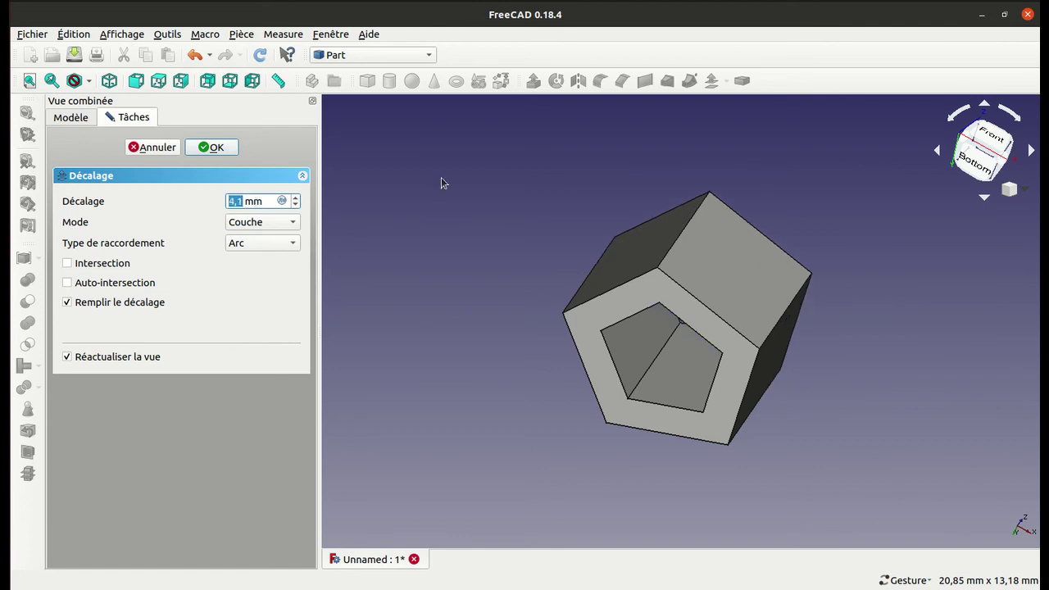
- Set the offset mode to Tuyau, keeping Arc as the join type
mouse_move(536, 164)
left_mouse_down()
mouse_move(617, 303)
mouse_move(628, 353)
mouse_move(646, 363)
left_mouse_up()
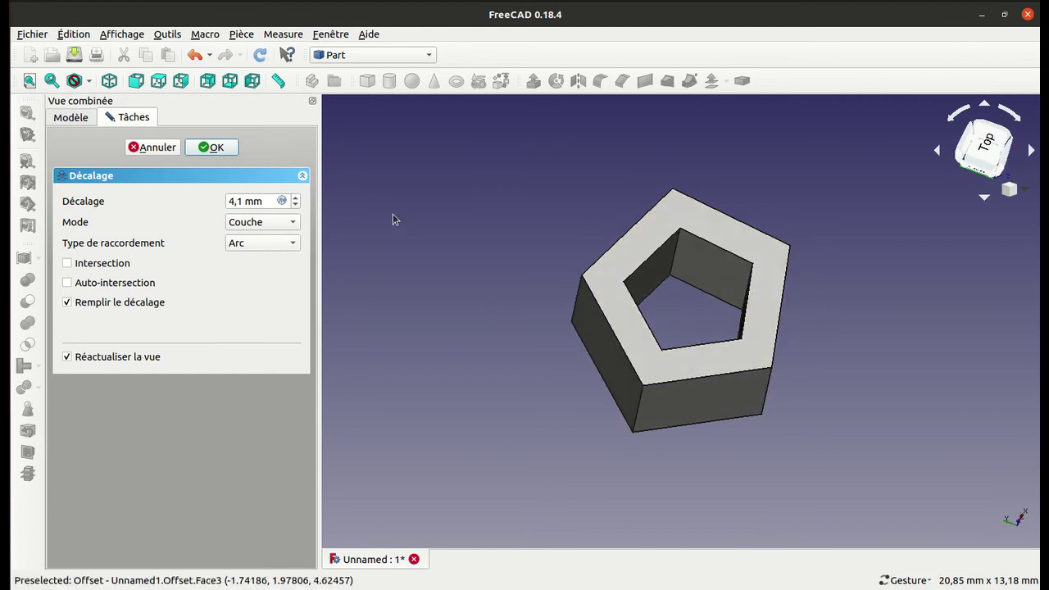
left_click(262, 223)
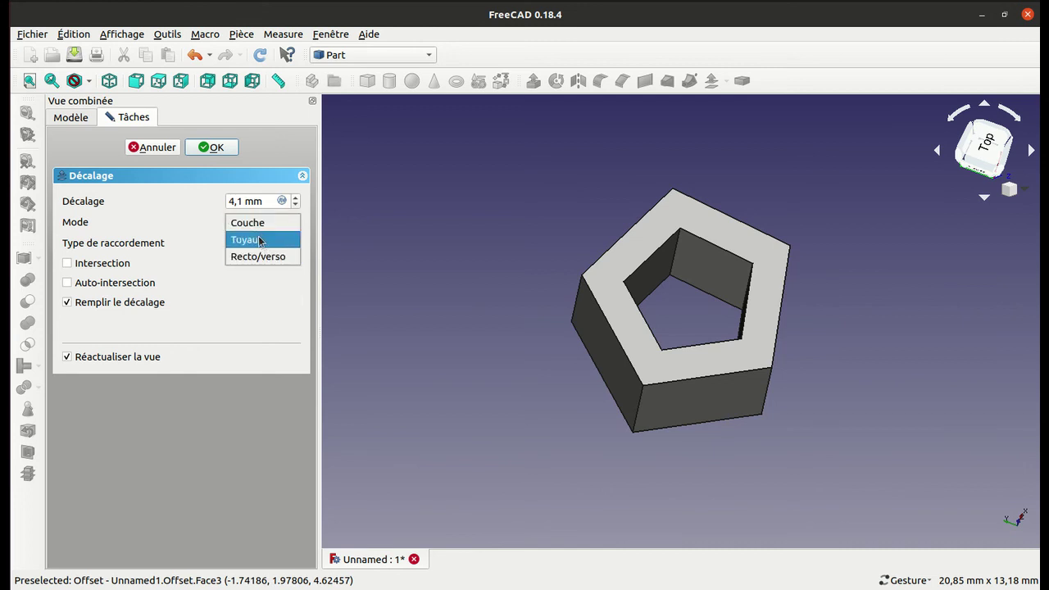
left_click(260, 240)
left_click(256, 244)
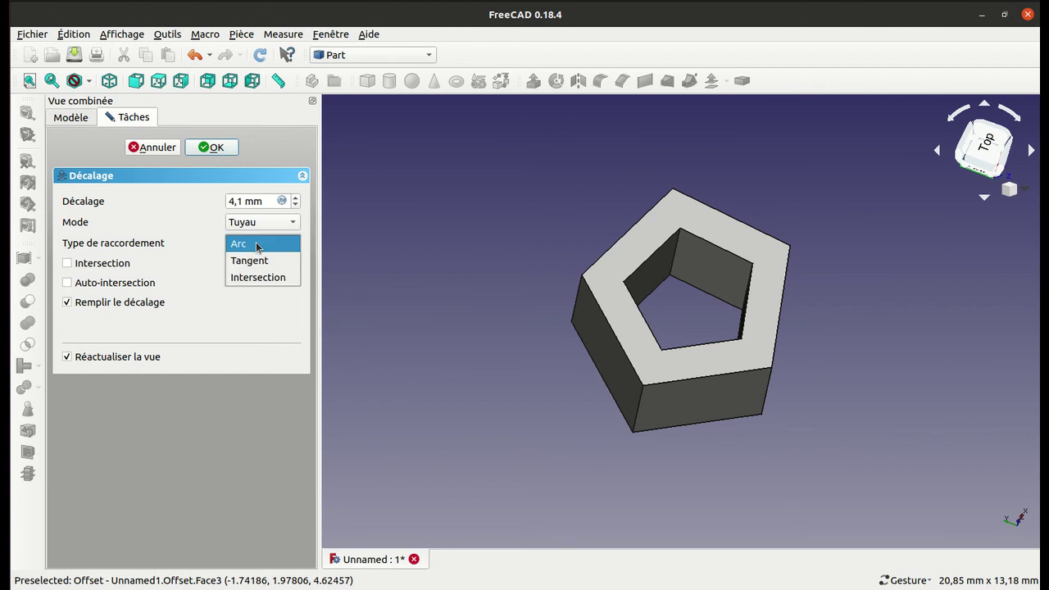
left_click(501, 271)
- Try Tangent and Intersection joins, then return to Arc and confirm the offset
left_click_drag(519, 243, 647, 268)
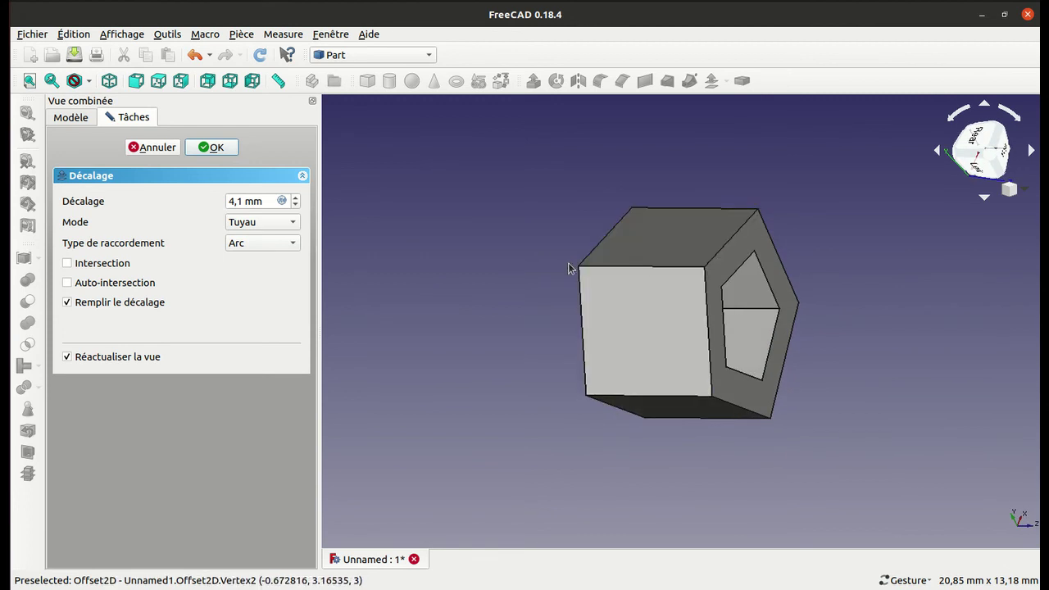
left_click(268, 244)
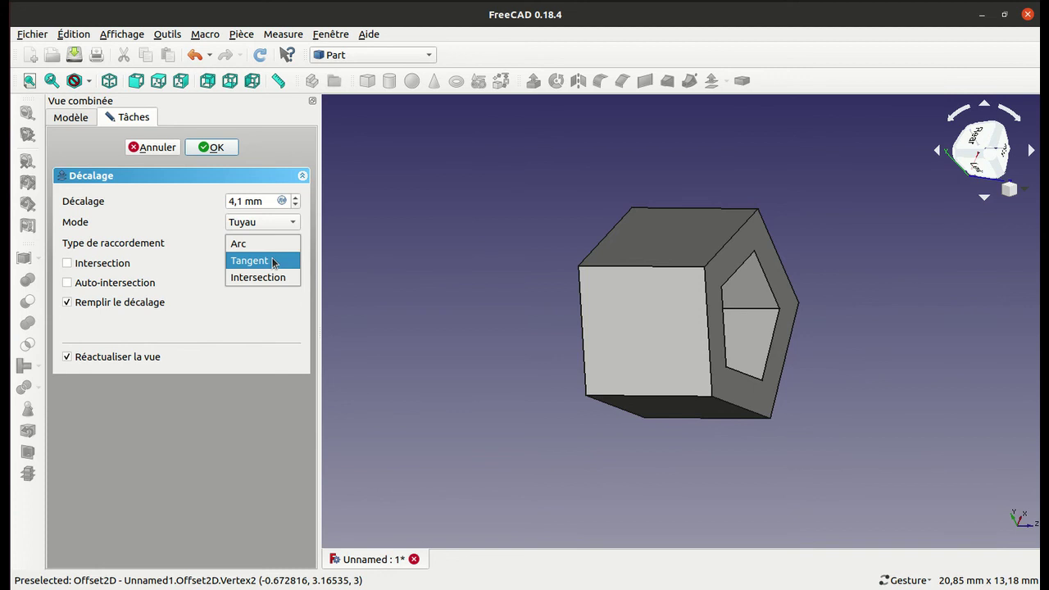
left_click(273, 260)
mouse_move(483, 237)
left_mouse_down()
mouse_move(731, 311)
mouse_move(440, 291)
left_mouse_up()
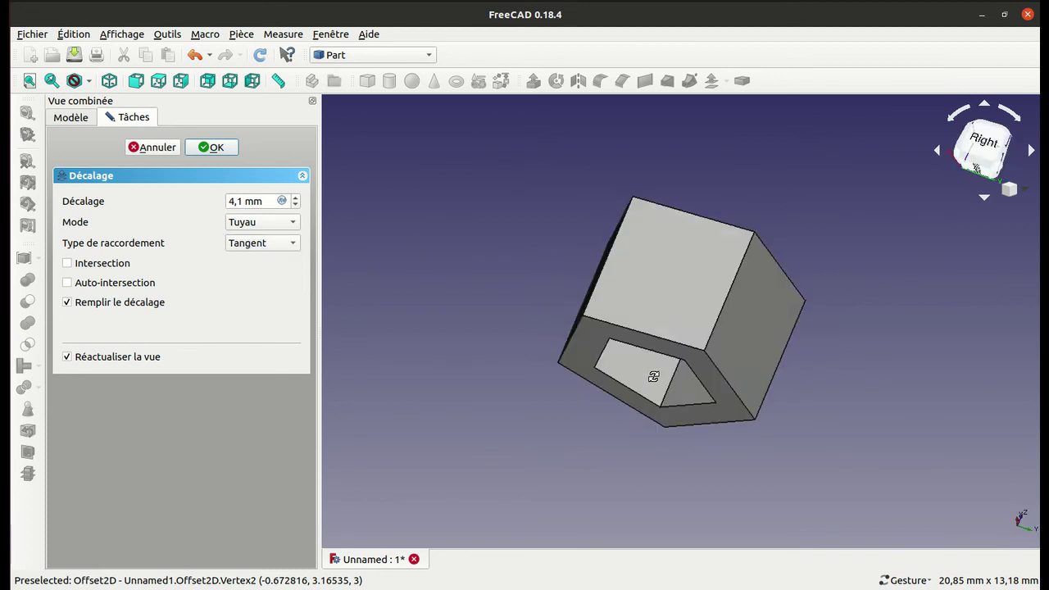
left_click_drag(403, 295, 628, 284)
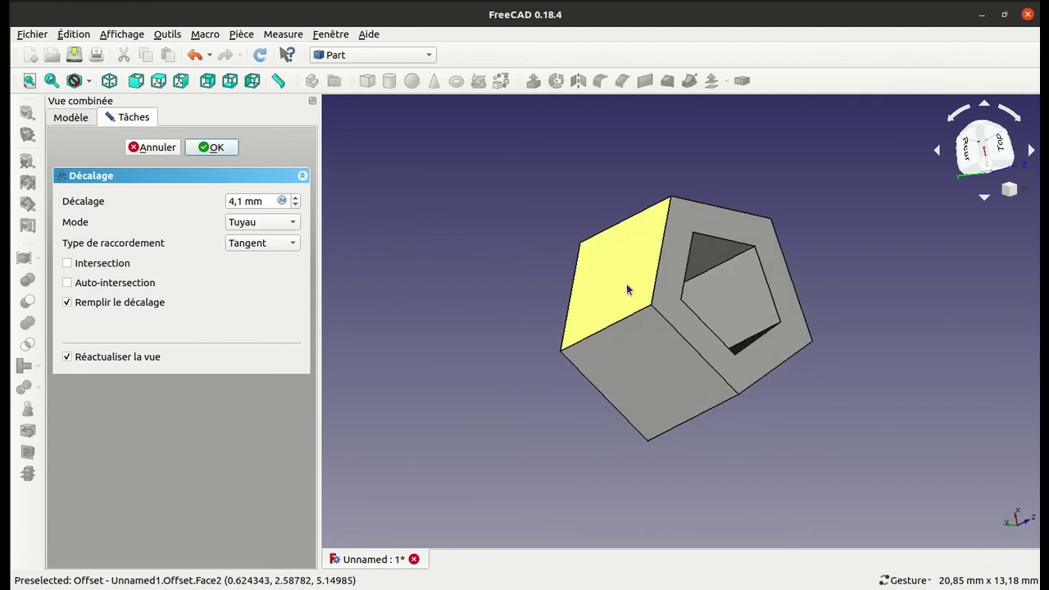
mouse_move(844, 279)
left_mouse_down()
mouse_move(817, 272)
mouse_move(736, 288)
mouse_move(707, 257)
mouse_move(745, 238)
left_mouse_up()
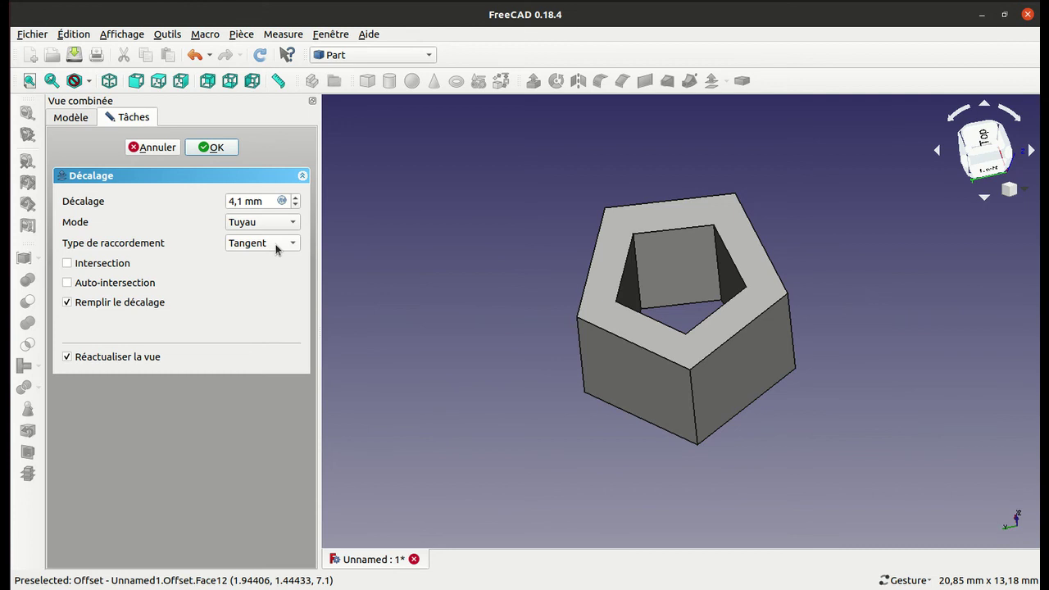
left_click(257, 251)
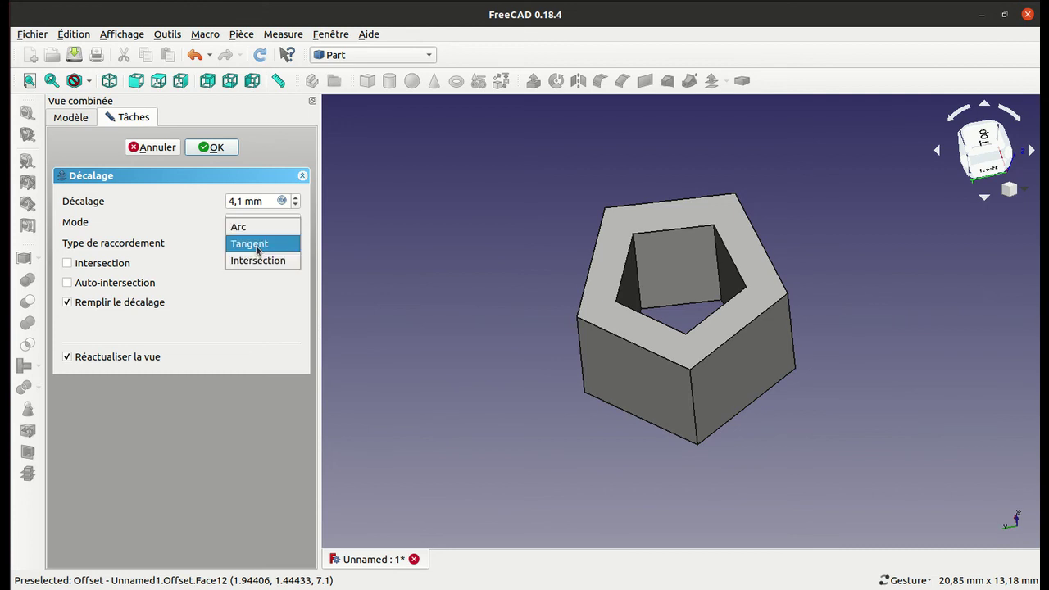
left_click(259, 263)
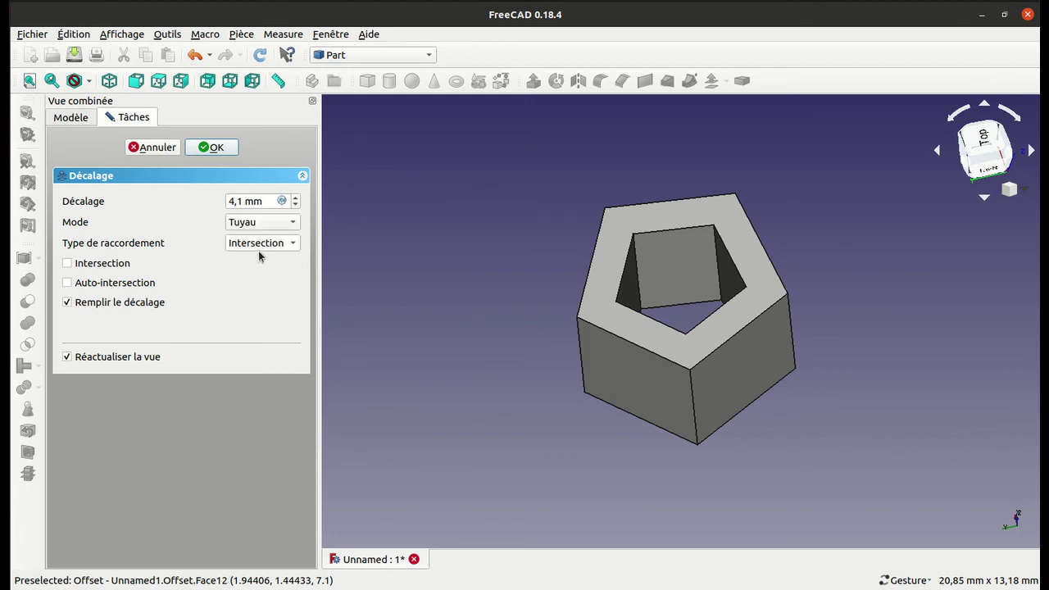
left_click(259, 245)
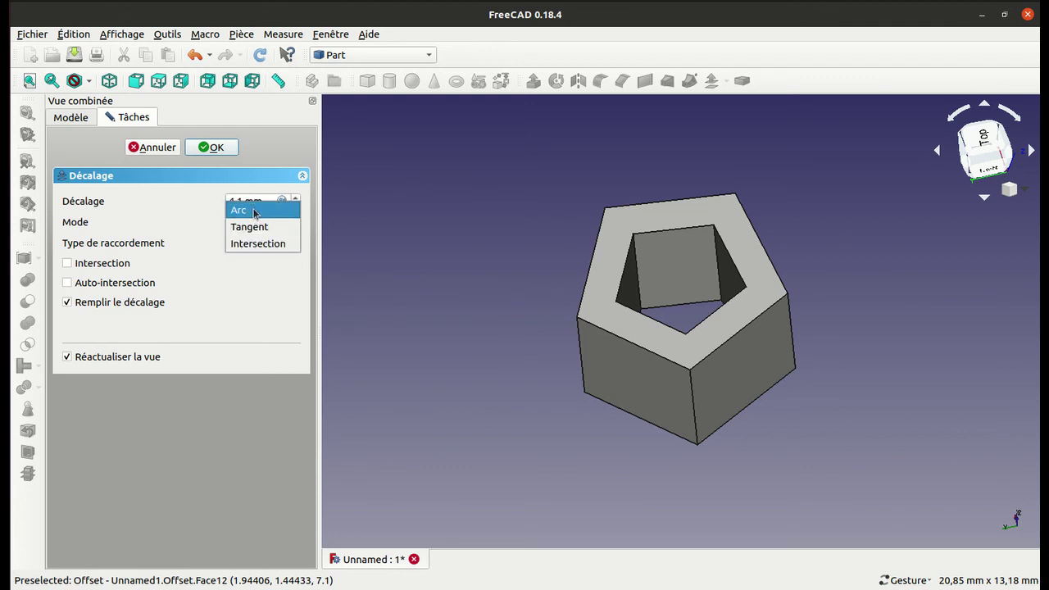
left_click(255, 214)
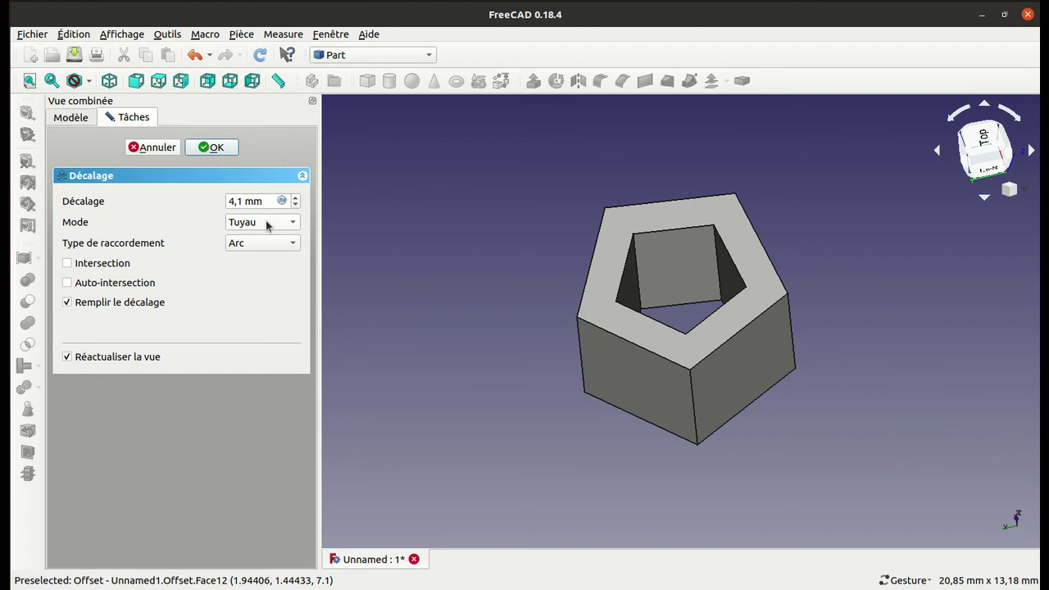
mouse_move(461, 270)
left_mouse_down()
mouse_move(555, 286)
mouse_move(592, 351)
left_mouse_up()
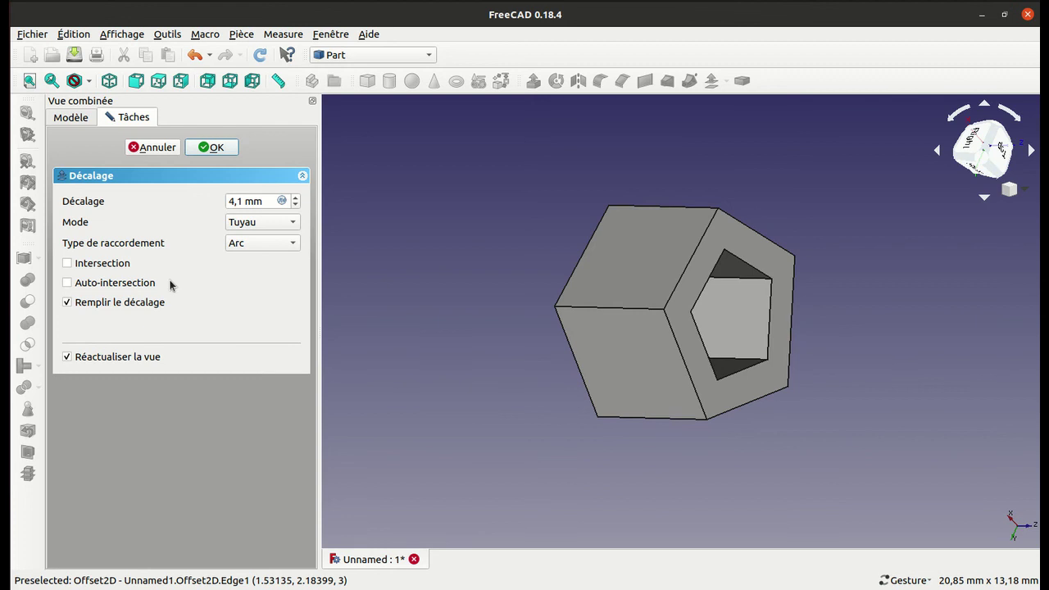
left_click(211, 149)
- Inspect the finished pentagonal offset, then bring up the slotted box model Cut001
mouse_move(652, 148)
left_mouse_down()
mouse_move(510, 470)
mouse_move(585, 402)
mouse_move(817, 346)
mouse_move(824, 308)
left_mouse_up()
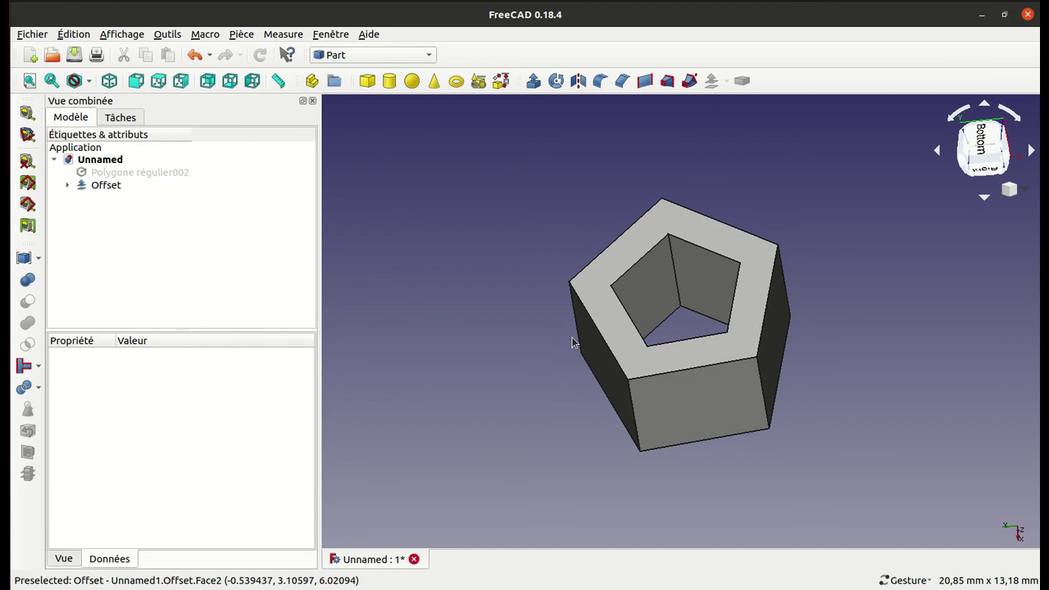
mouse_move(503, 318)
left_mouse_down()
mouse_move(520, 303)
mouse_move(513, 317)
mouse_move(489, 292)
left_mouse_up()
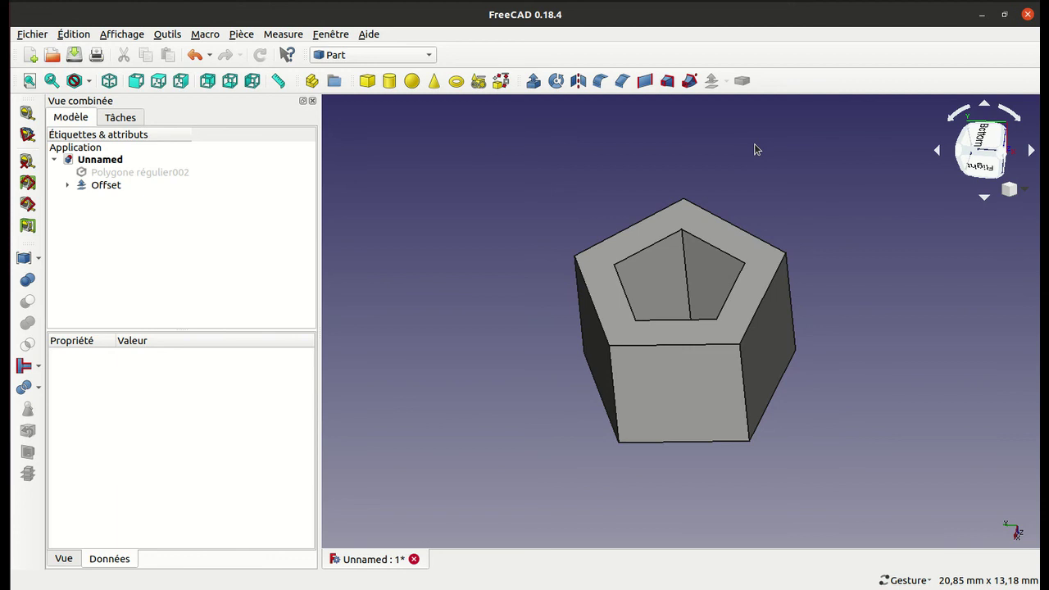
left_click(923, 2)
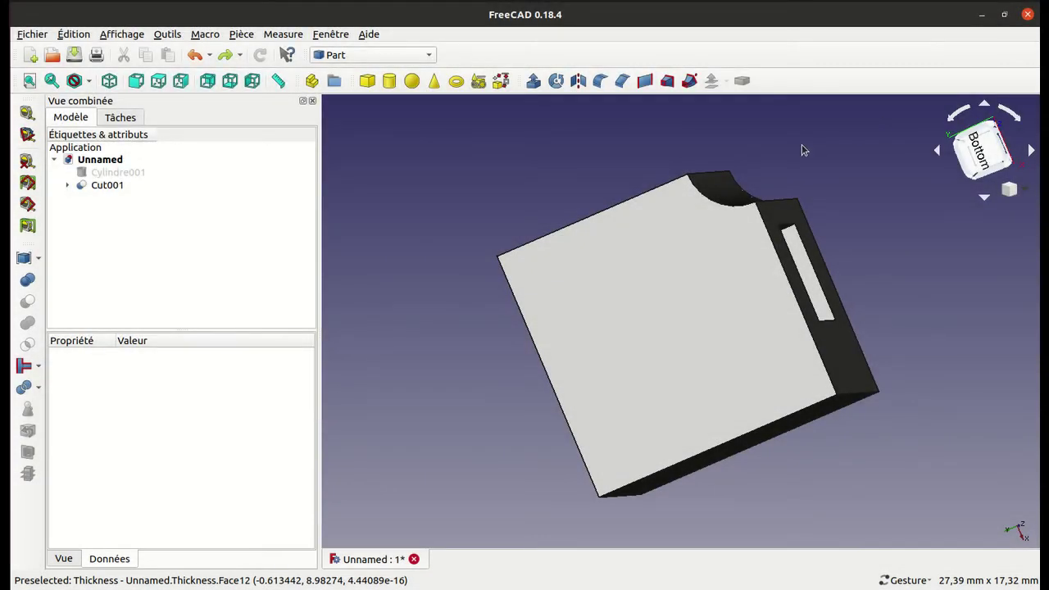
left_click(680, 237)
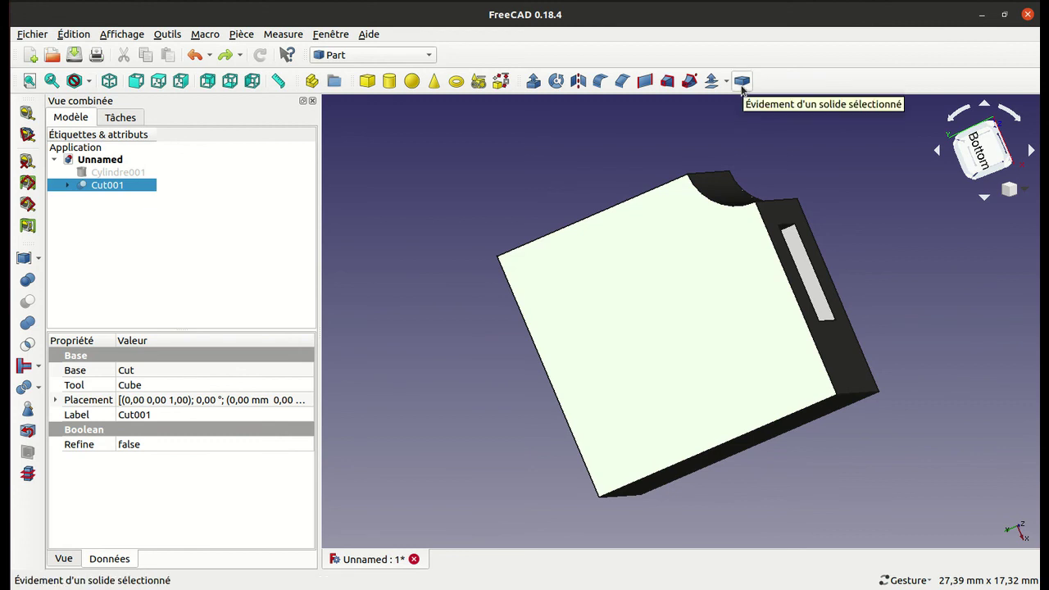
left_click(741, 84)
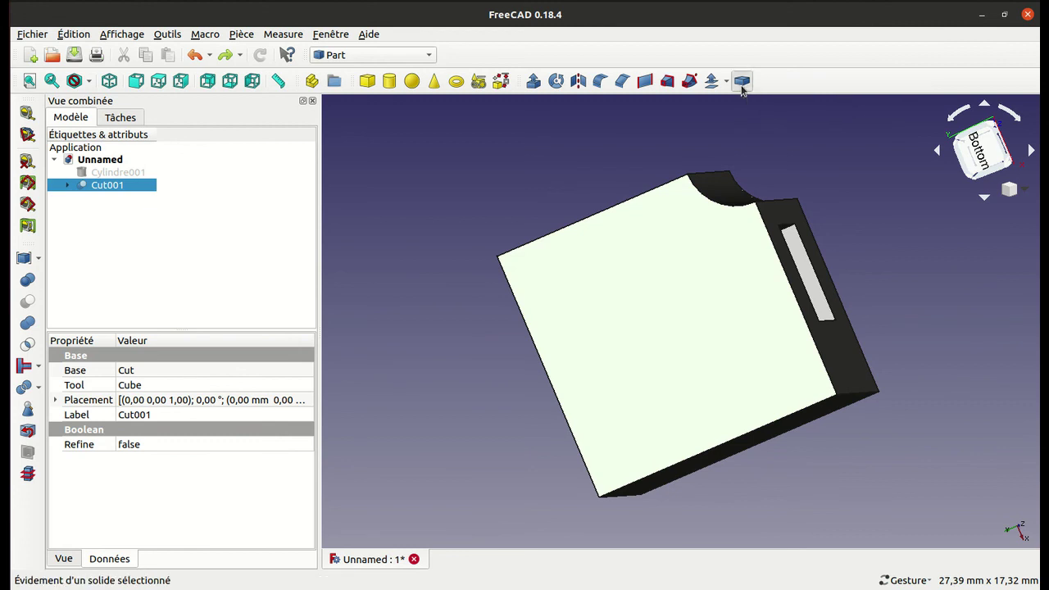
mouse_move(855, 150)
left_mouse_down()
mouse_move(669, 323)
mouse_move(796, 305)
left_mouse_up()
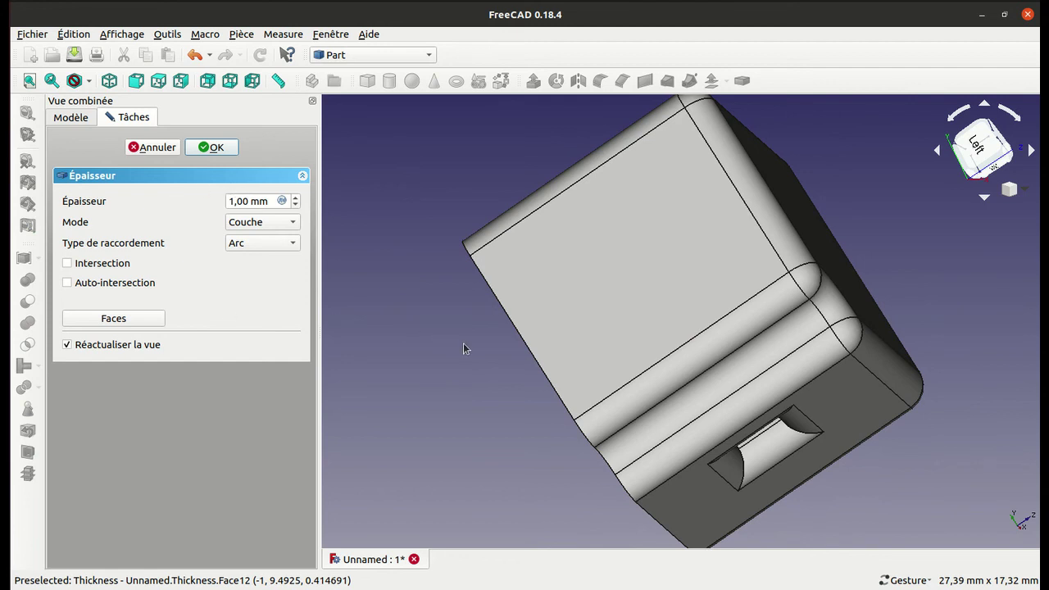
mouse_move(463, 348)
left_mouse_down()
mouse_move(620, 300)
mouse_move(733, 251)
mouse_move(687, 267)
mouse_move(748, 232)
left_mouse_up()
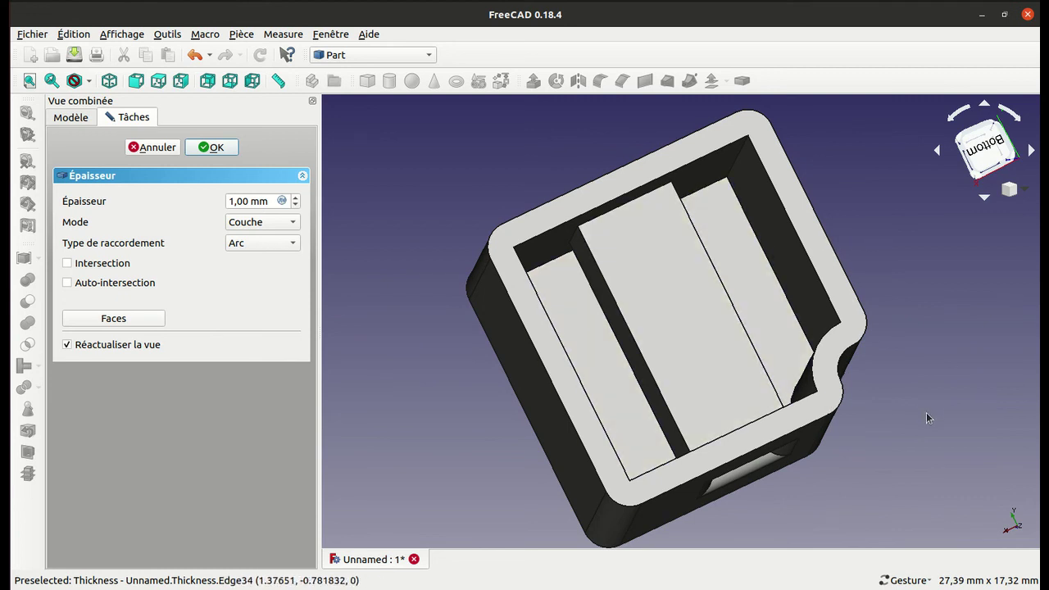
left_click_drag(915, 285, 871, 283)
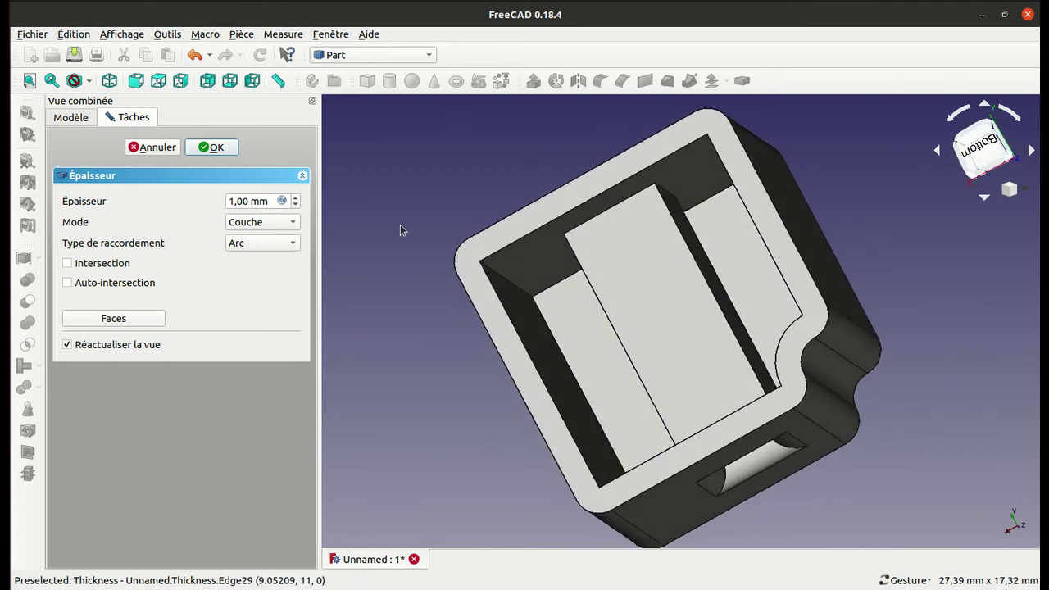
left_click(118, 318)
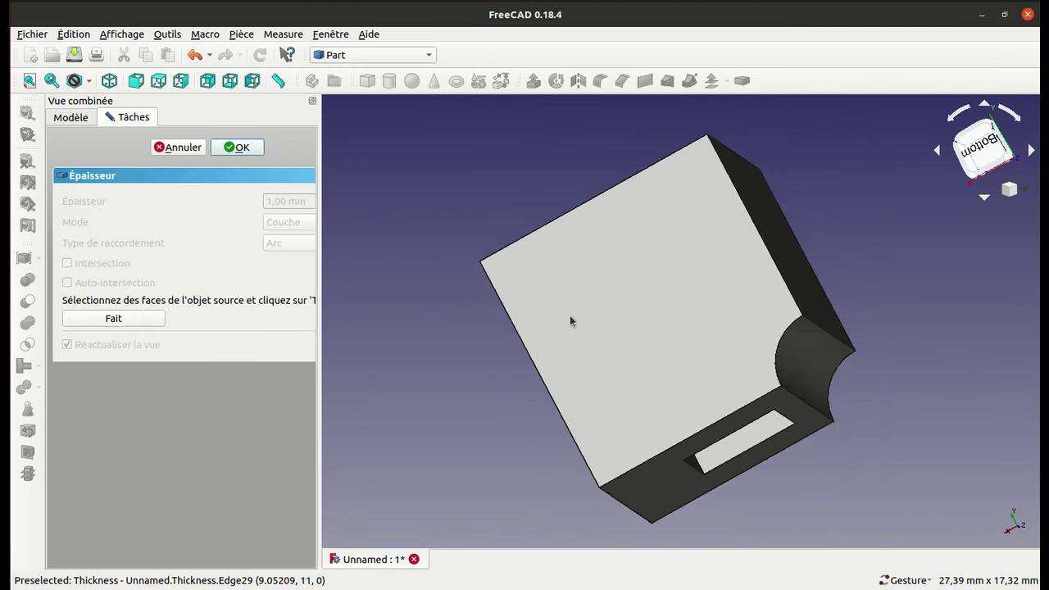
left_click_drag(941, 363, 810, 370)
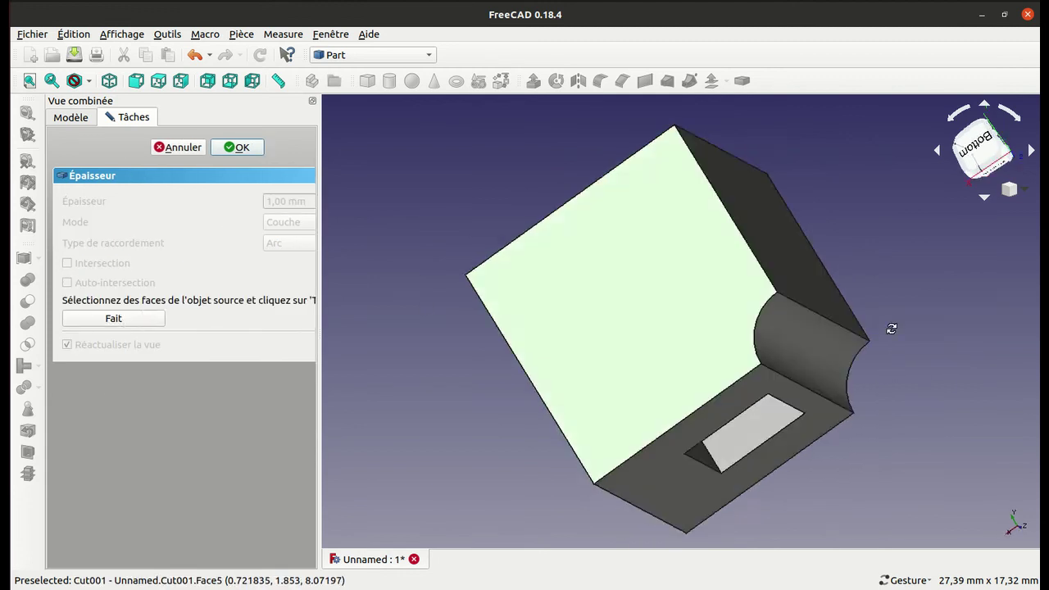
left_click(799, 361)
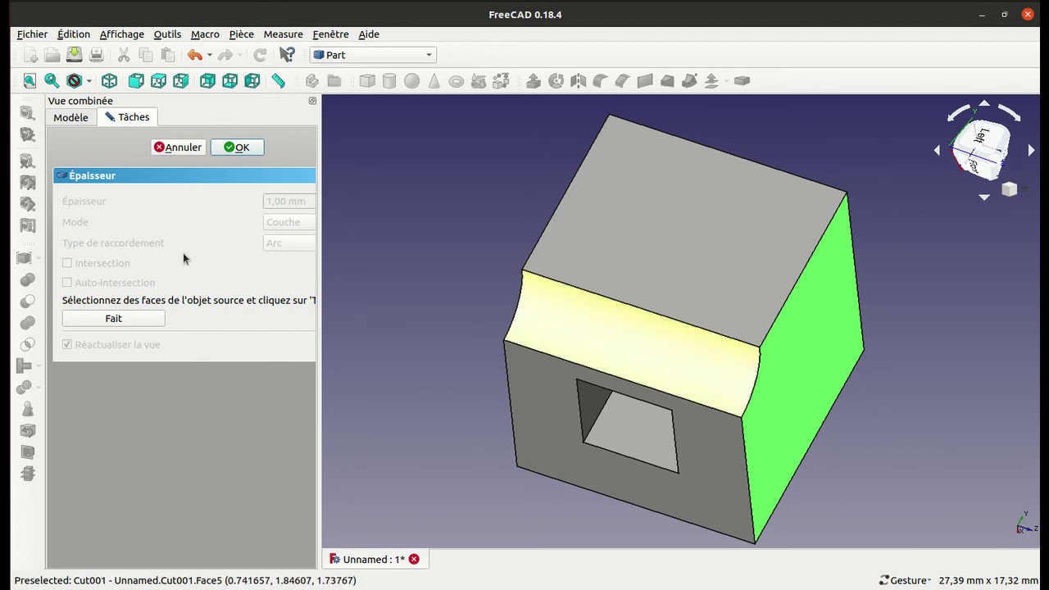
left_click(118, 318)
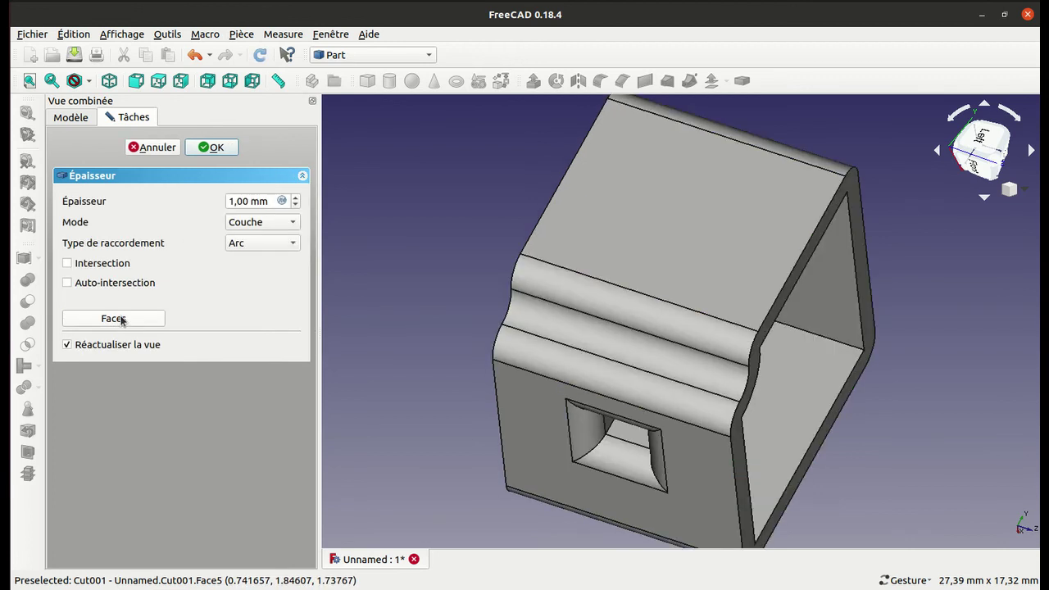
mouse_move(379, 284)
left_mouse_down()
mouse_move(675, 329)
mouse_move(613, 307)
left_mouse_up()
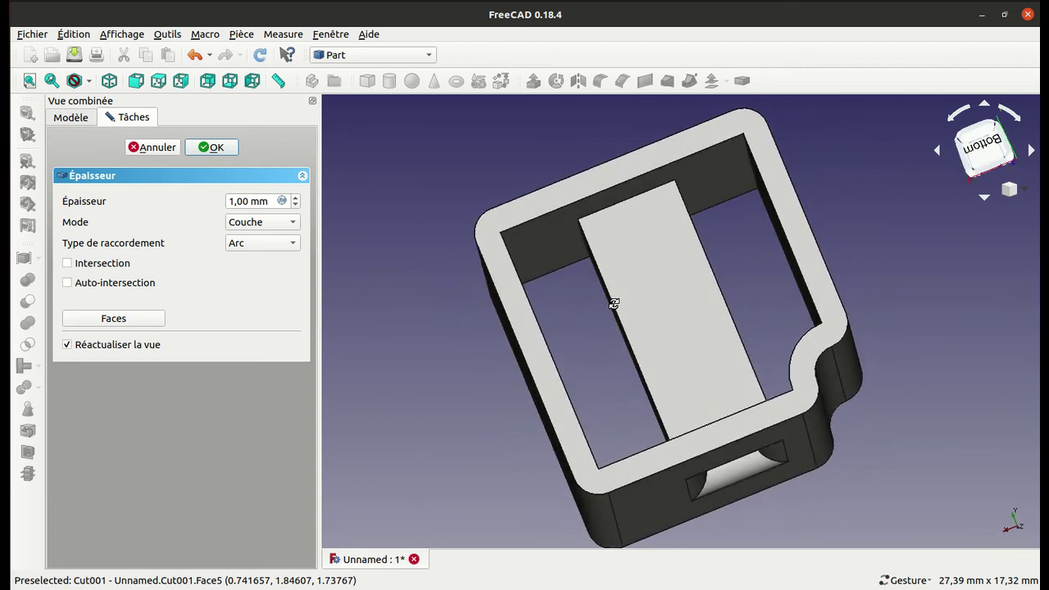
left_click(153, 148)
left_click(653, 318)
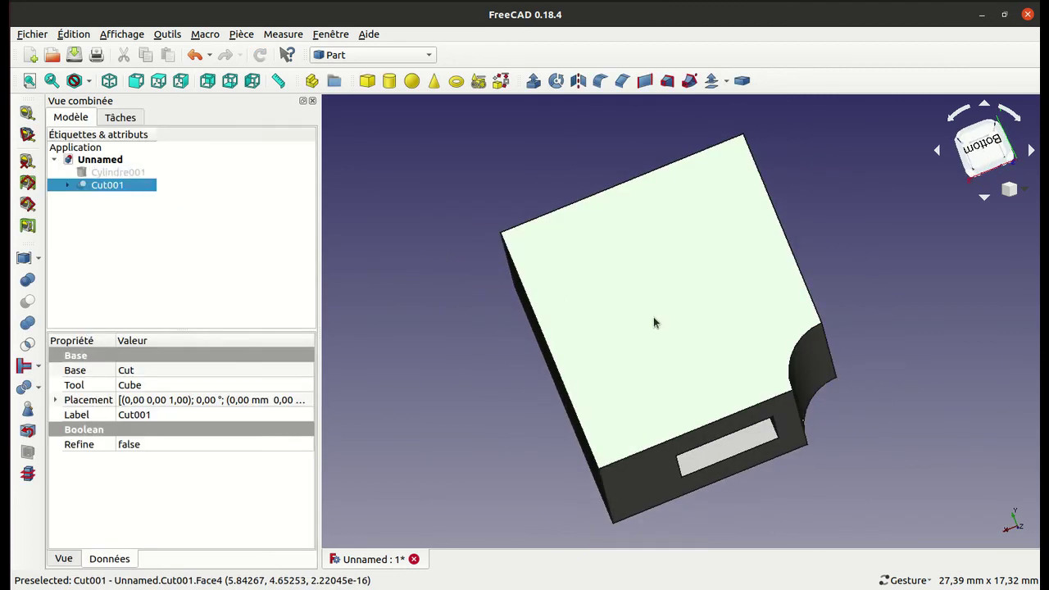
- Shell Cut001 with its right face open at 0,9 mm thickness
left_click_drag(922, 405, 727, 326)
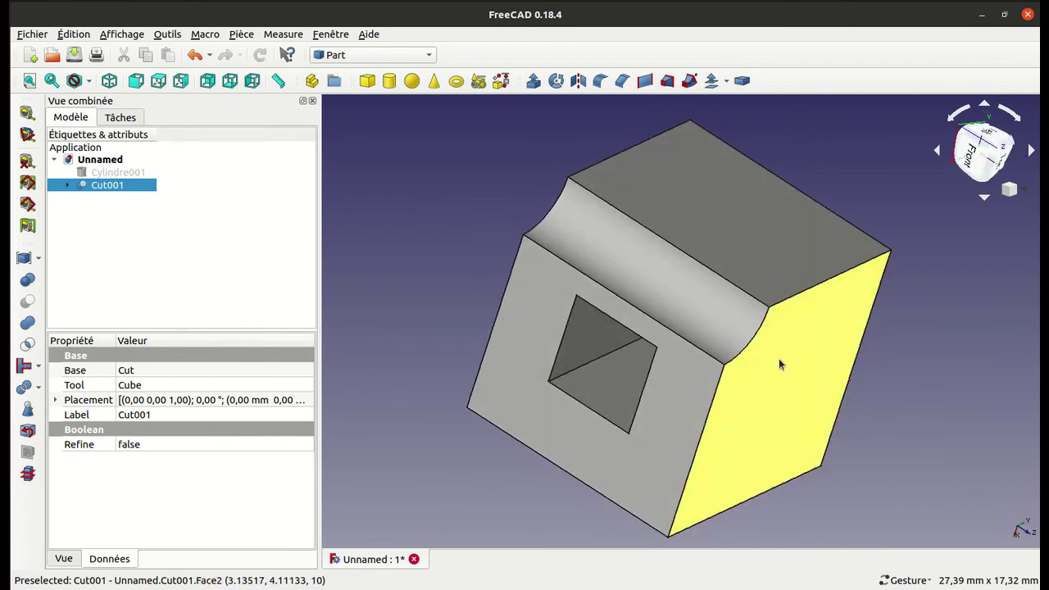
left_click(779, 358)
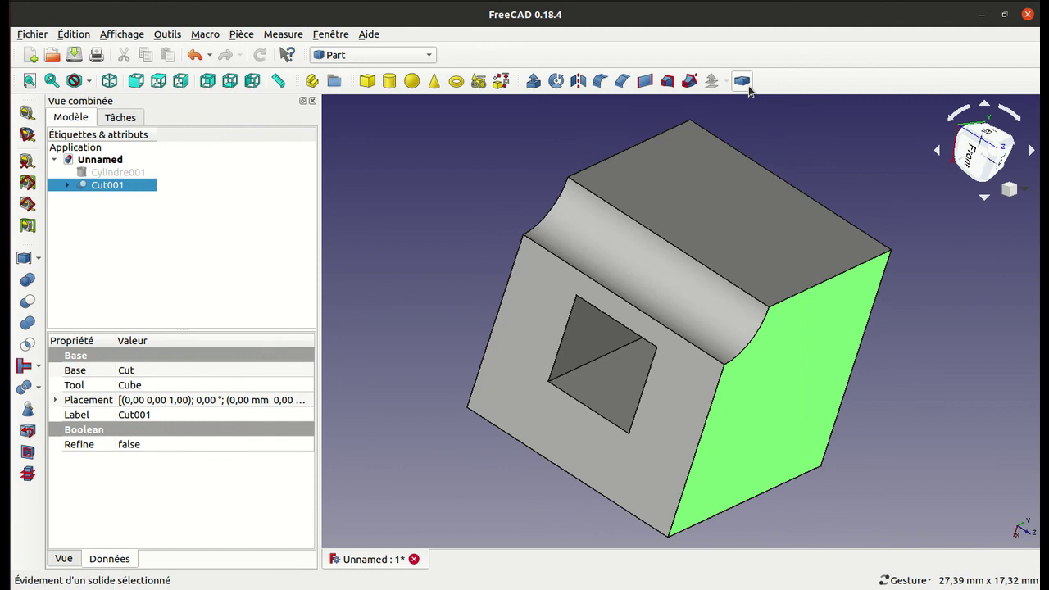
left_click(742, 81)
mouse_move(852, 158)
left_mouse_down()
mouse_move(563, 199)
mouse_move(545, 224)
left_mouse_up()
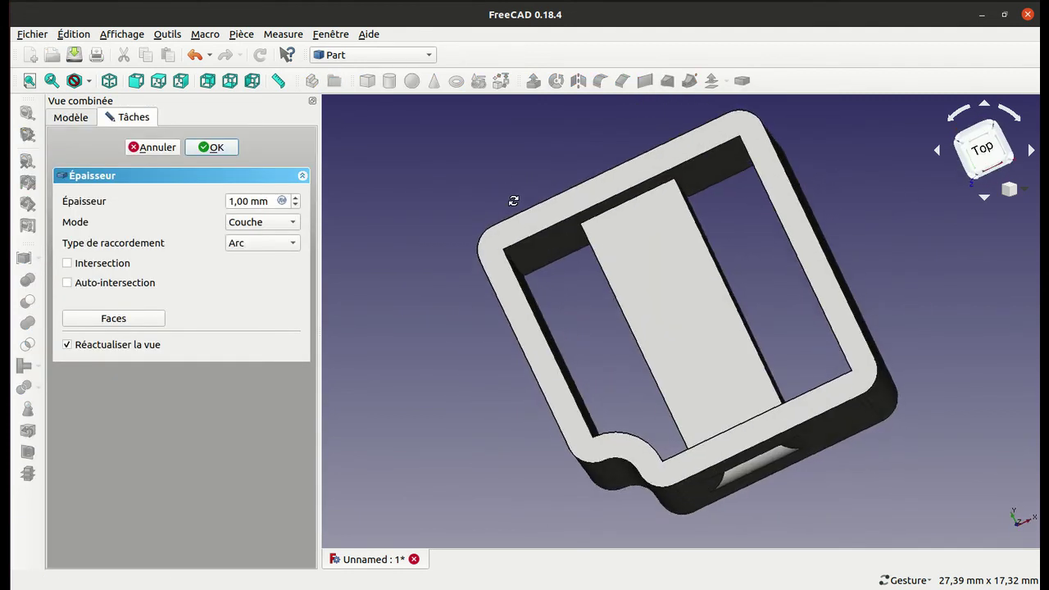
left_click(275, 201)
scroll(278, 203, "down", 1)
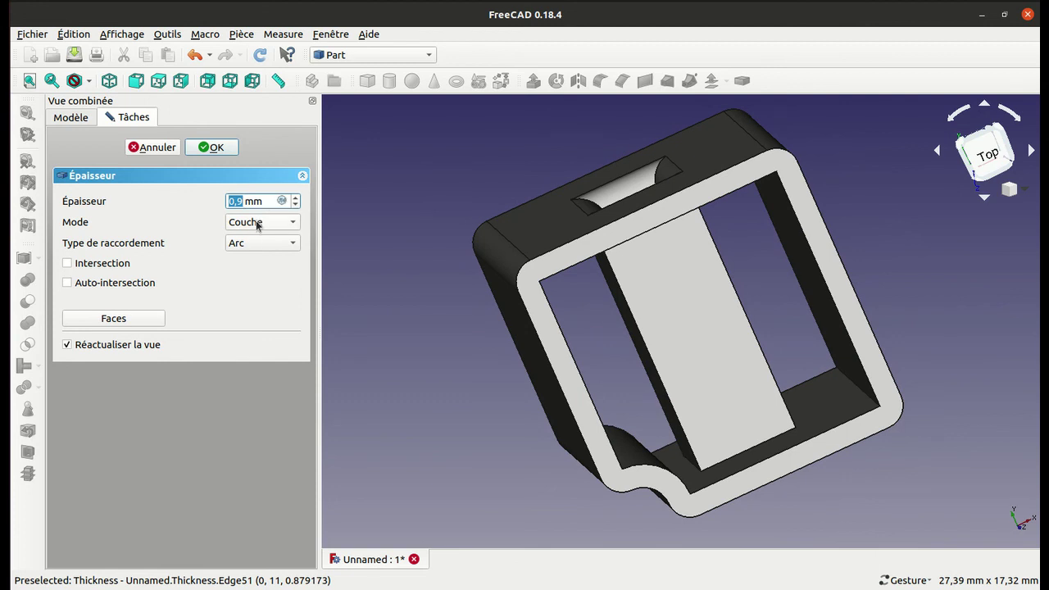
- Switch the shell mode to Tuyau, then to Recto/verso, keeping Arc joins
left_click(256, 223)
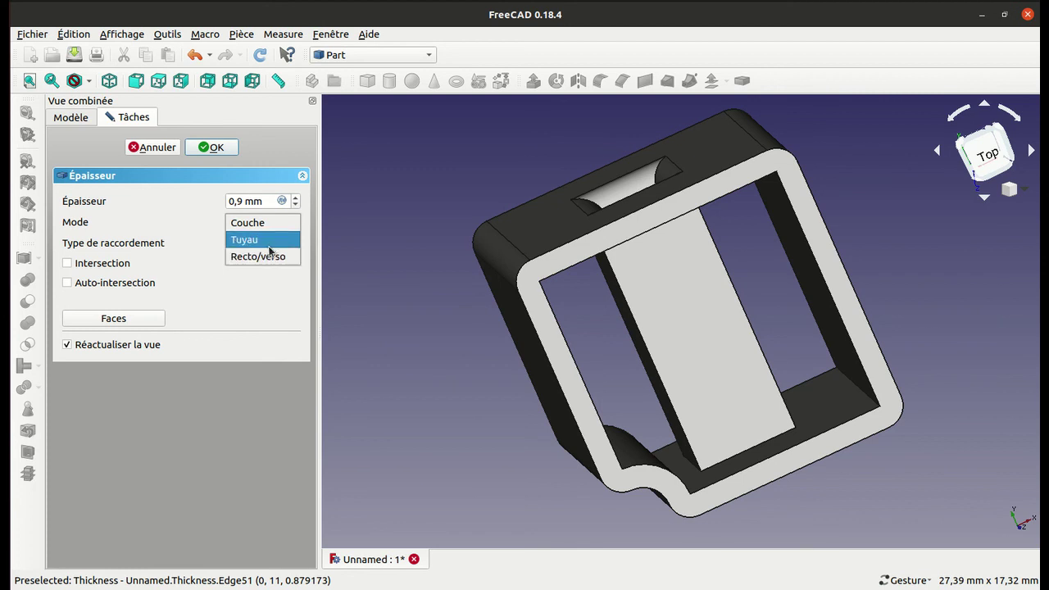
left_click(271, 242)
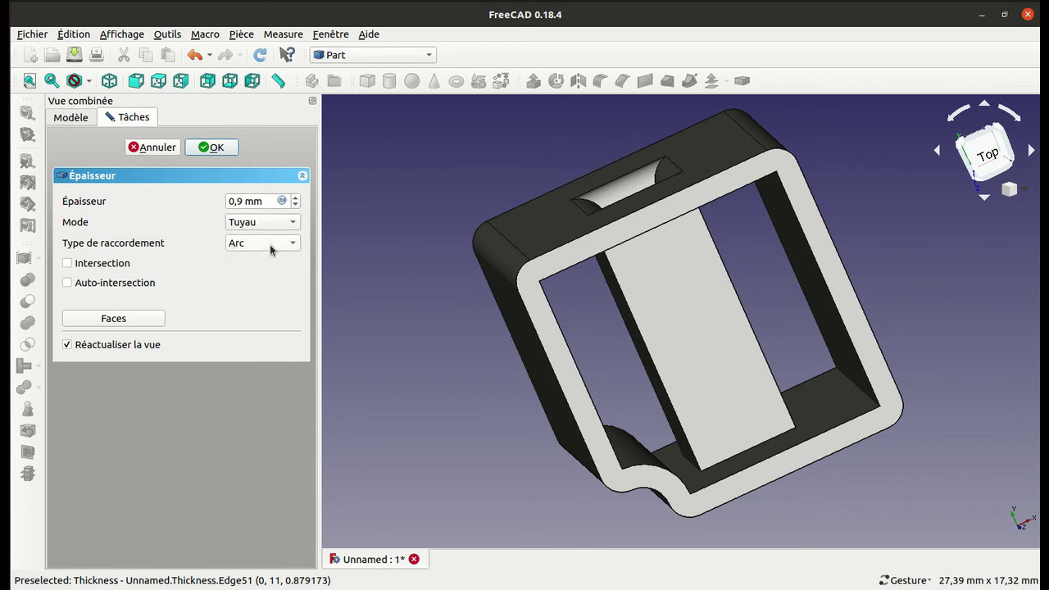
mouse_move(421, 233)
left_mouse_down()
mouse_move(571, 302)
mouse_move(714, 336)
left_mouse_up()
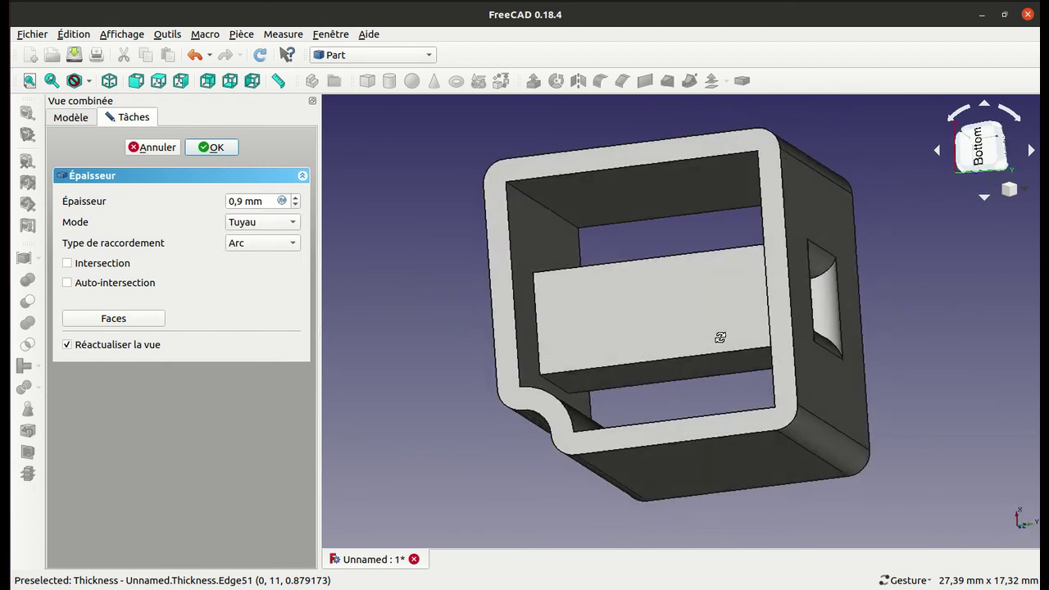
left_click(274, 228)
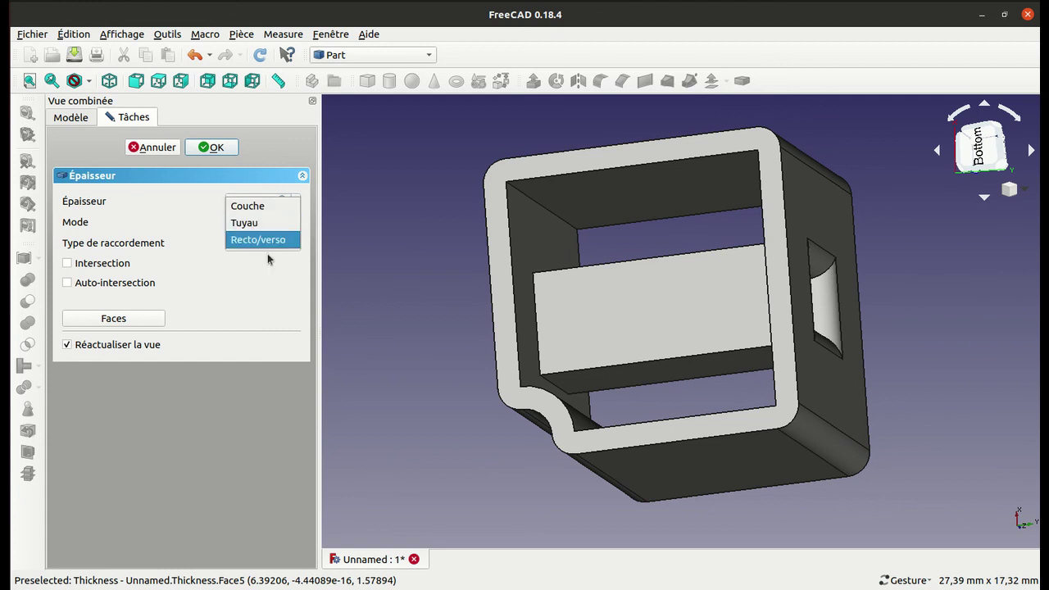
left_click(269, 240)
mouse_move(409, 258)
left_mouse_down()
mouse_move(796, 328)
mouse_move(773, 304)
left_mouse_up()
left_click(270, 240)
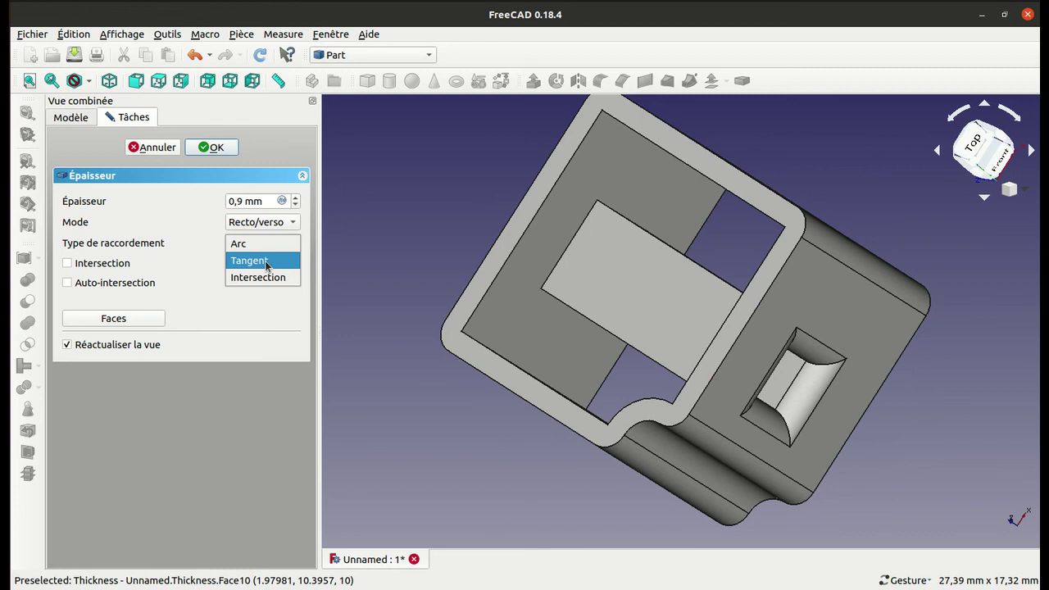
- Try Intersection joins on the 0,9 mm shell; applying it raises a BRep_API error
left_click(266, 263)
left_click(248, 243)
left_click(246, 261)
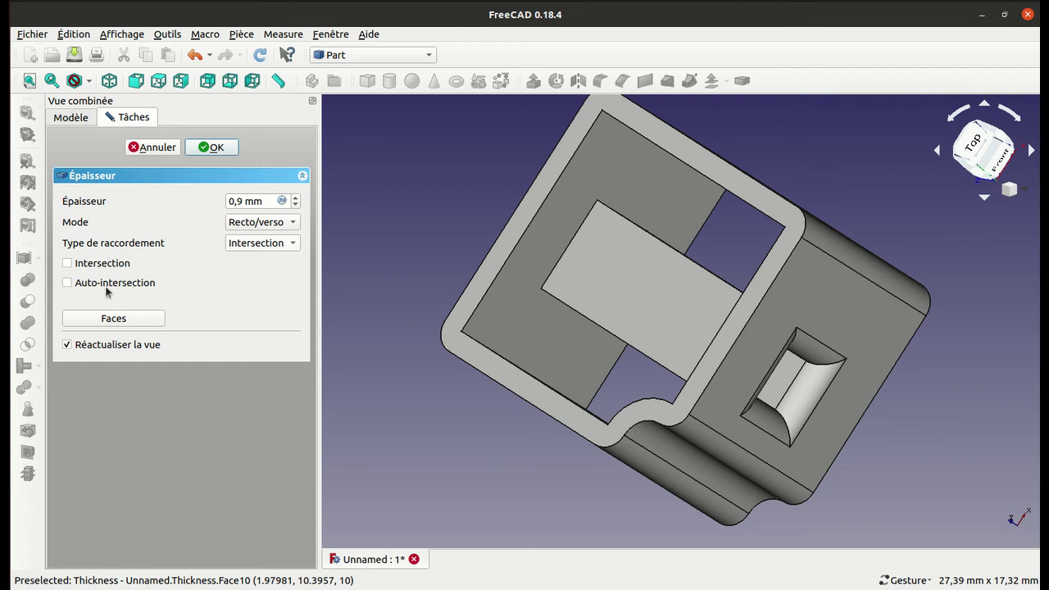
mouse_move(386, 229)
left_mouse_down()
mouse_move(484, 292)
mouse_move(581, 327)
mouse_move(439, 308)
left_mouse_up()
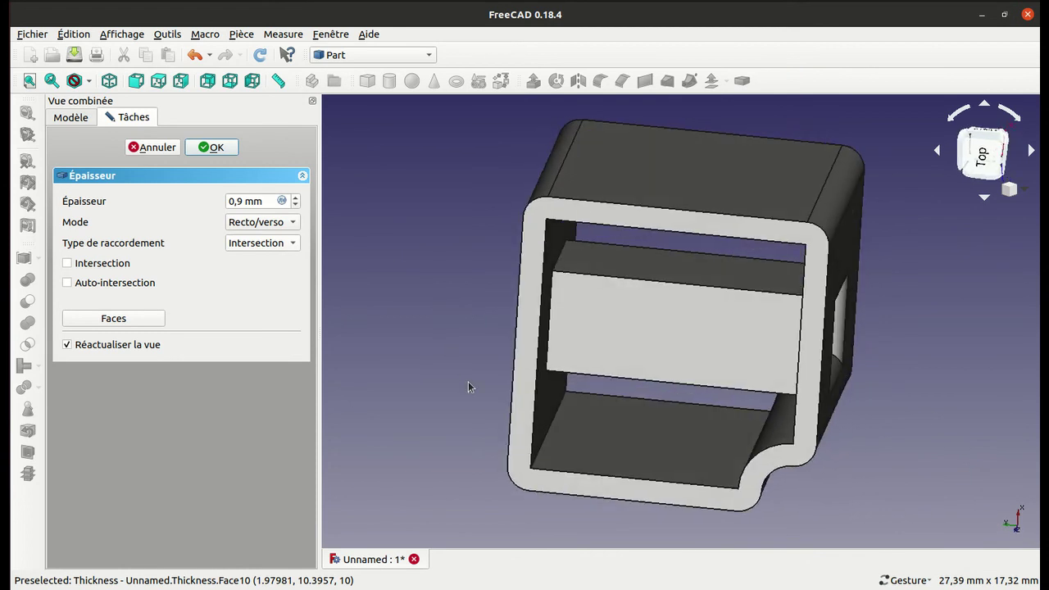
left_click_drag(468, 381, 473, 316)
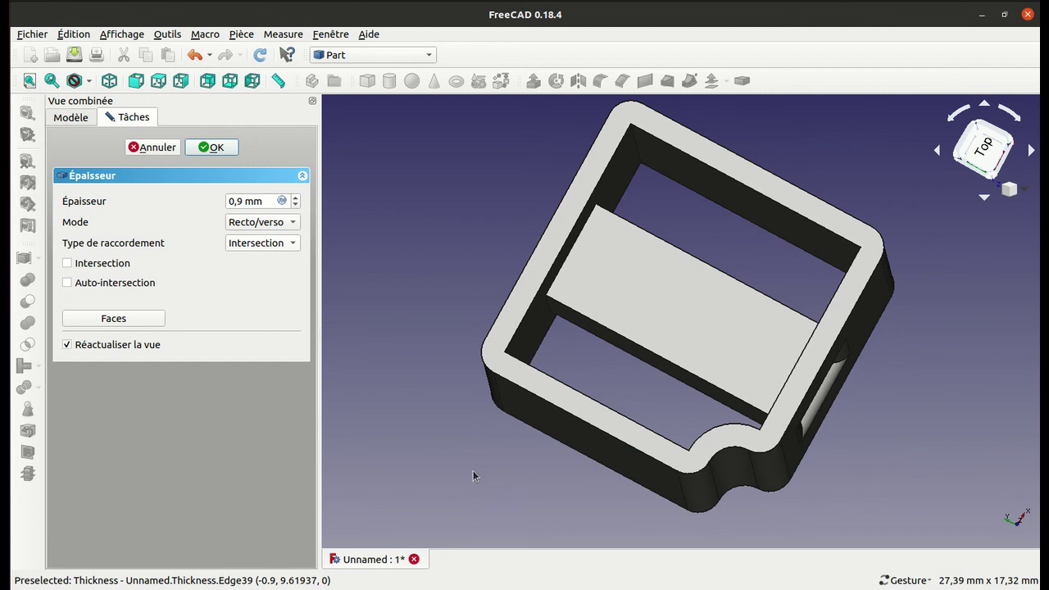
left_click_drag(473, 470, 437, 426)
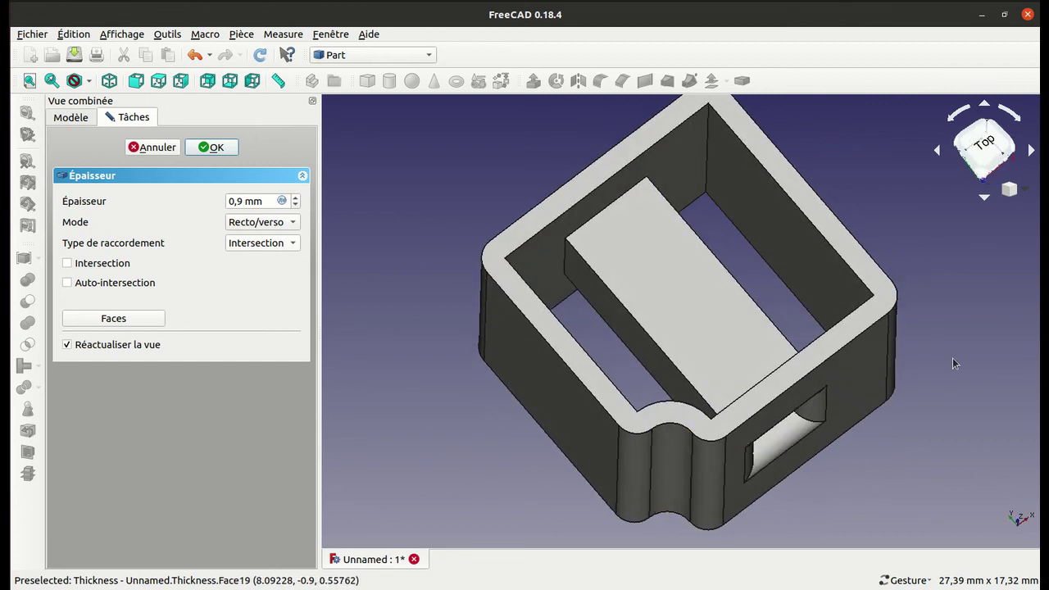
mouse_move(953, 357)
left_mouse_down()
mouse_move(839, 368)
mouse_move(871, 424)
mouse_move(901, 421)
left_mouse_up()
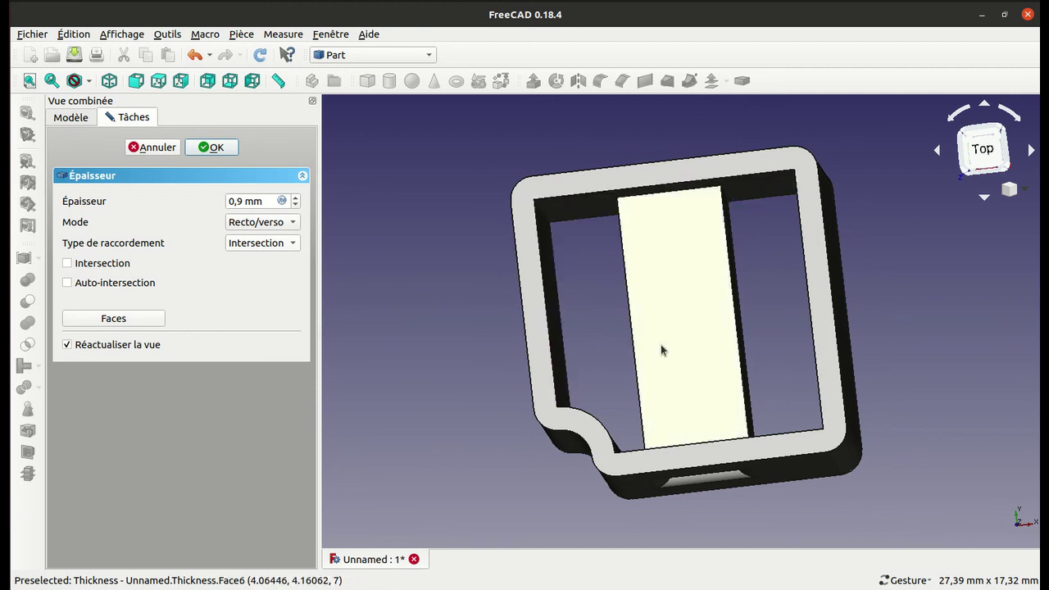
mouse_move(708, 461)
left_mouse_down()
mouse_move(693, 403)
mouse_move(709, 409)
mouse_move(673, 443)
left_mouse_up()
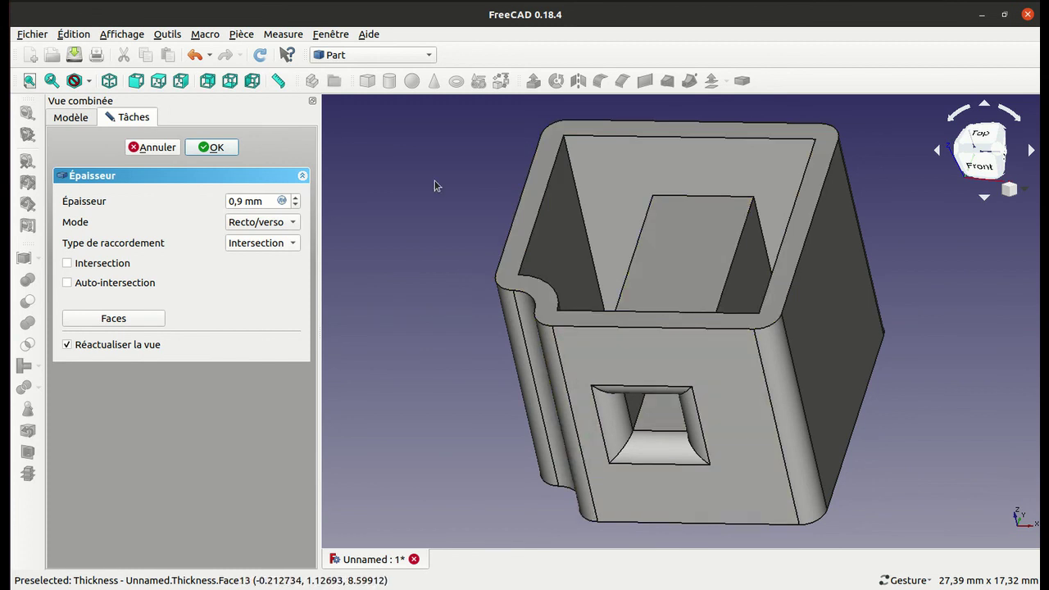
left_click_drag(440, 204, 524, 299)
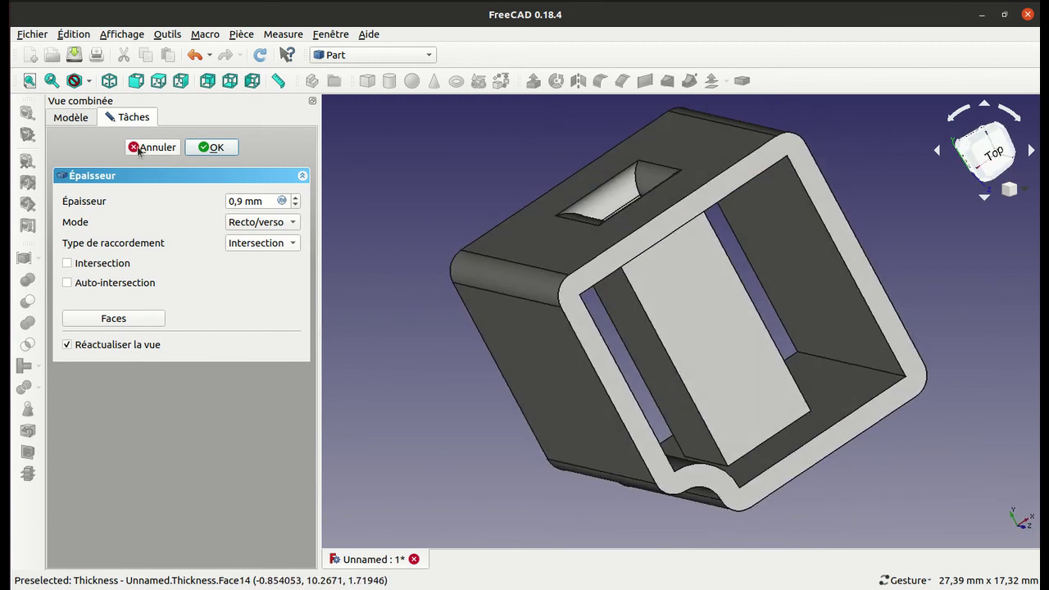
left_click(211, 148)
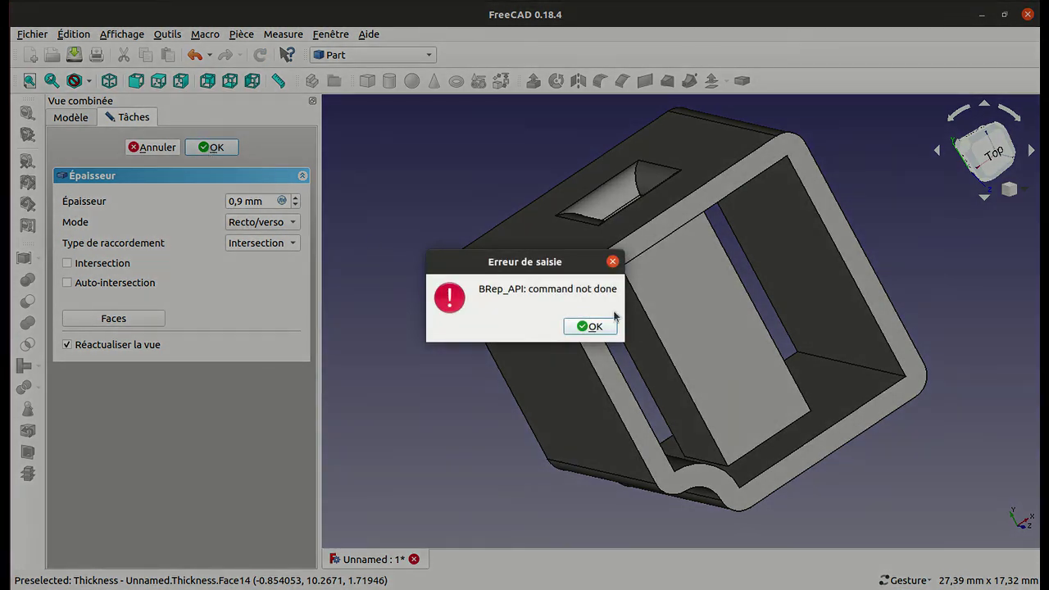
left_click(599, 327)
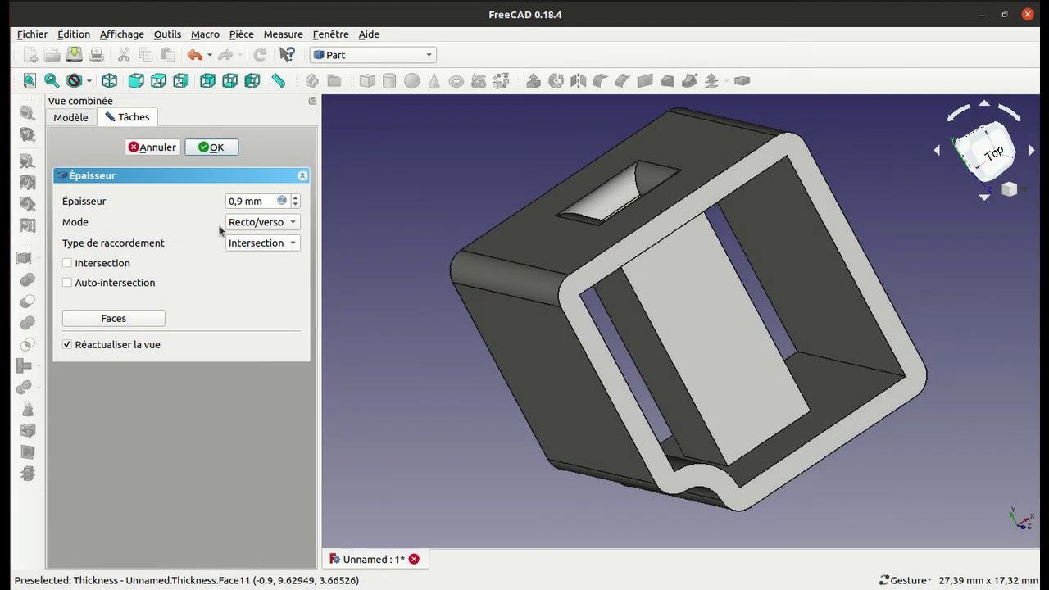
- Commit the 0,9 mm Thickness with Couche mode and Arc joins
left_click(254, 224)
left_click(253, 192)
left_click(242, 245)
left_click(246, 212)
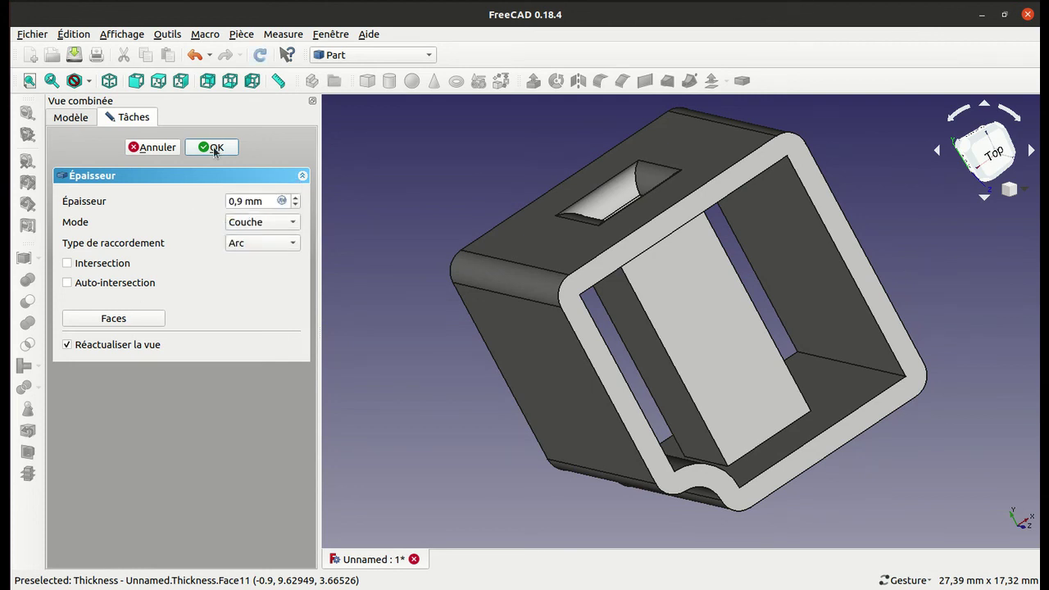
left_click(213, 148)
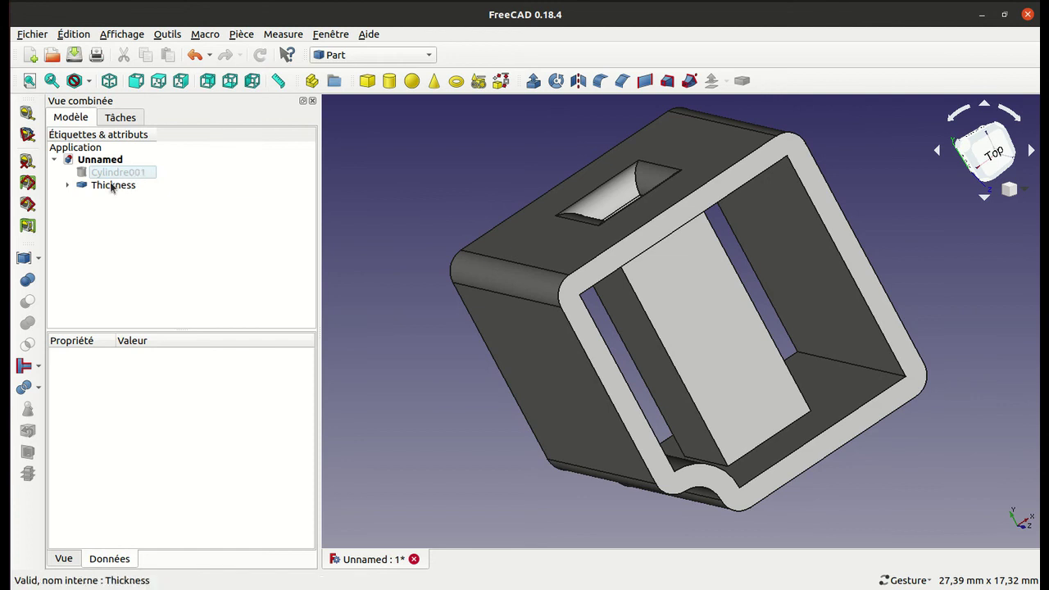
- Show Cylindre001 and select Thickness then the cylinder for the cut
left_click(113, 186)
left_click(108, 172)
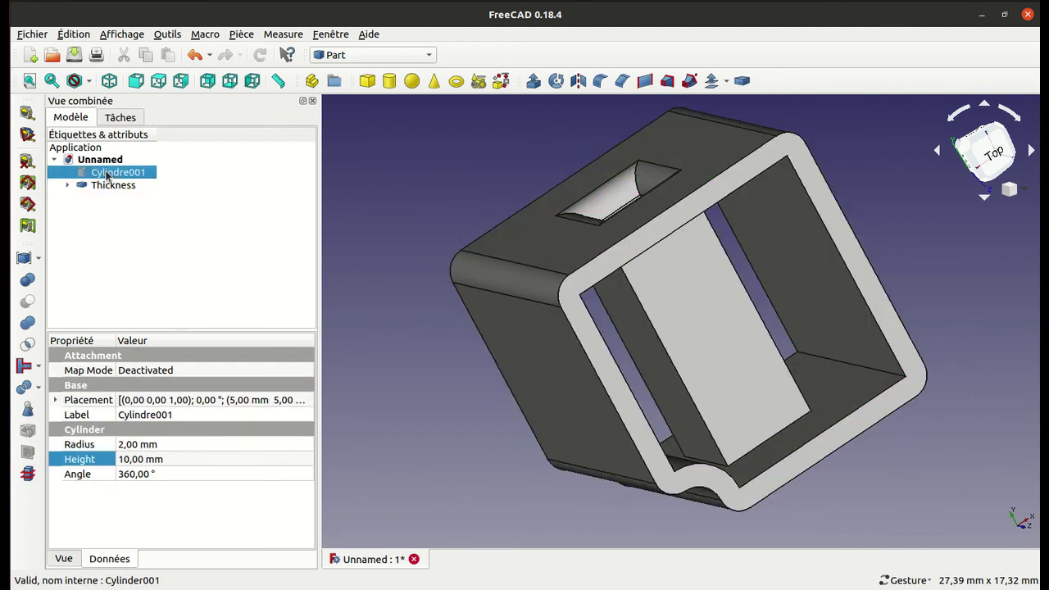
key("space")
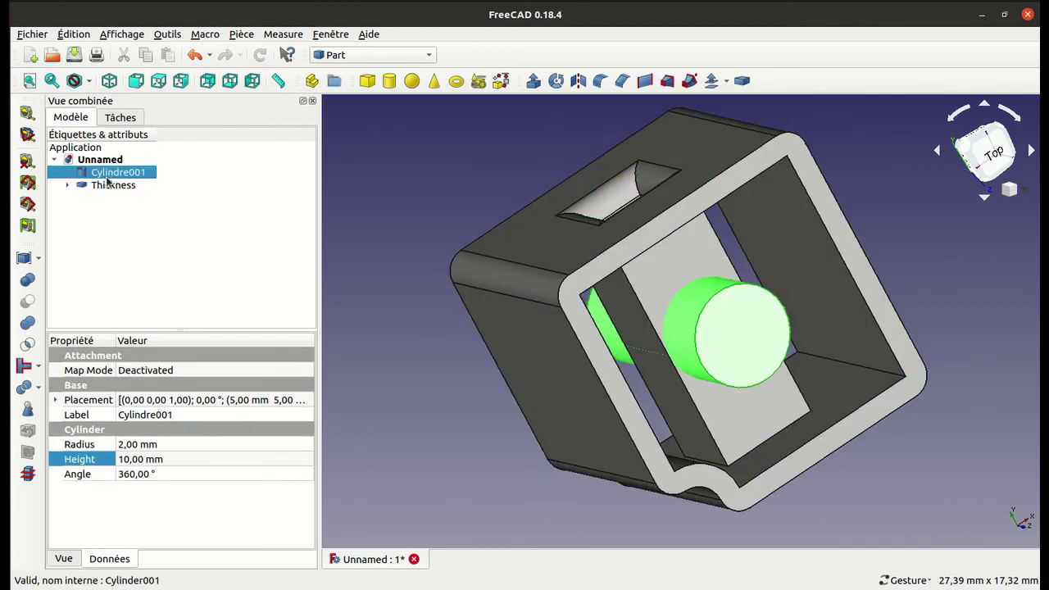
left_click(107, 184)
left_click(107, 173, "ctrl")
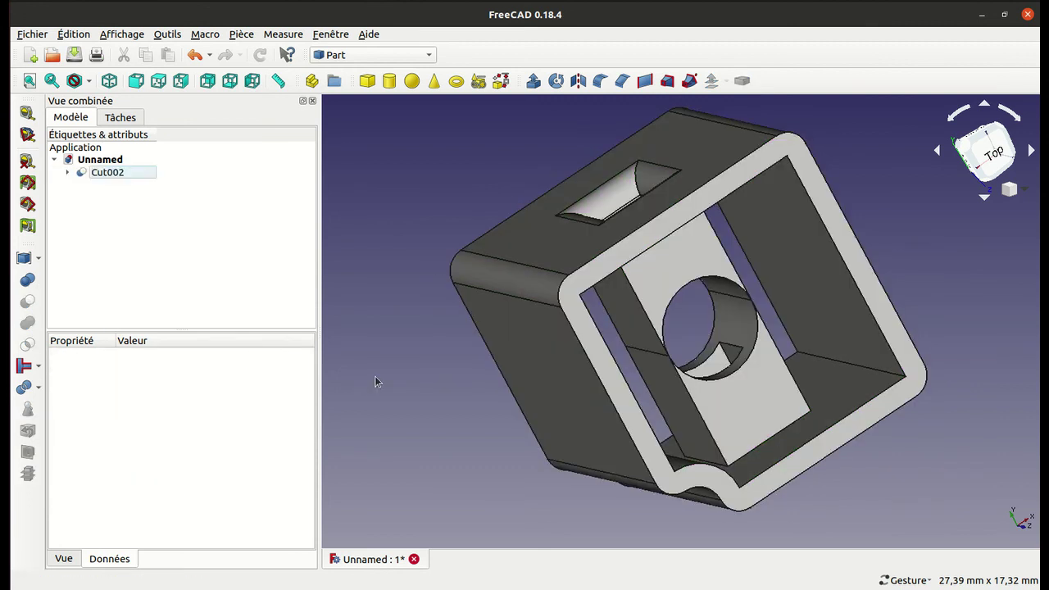
- Inspect the hole in Cut002 from several angles, return to isometric, and stop recording
mouse_move(434, 366)
left_mouse_down()
mouse_move(513, 376)
mouse_move(651, 358)
mouse_move(778, 323)
mouse_move(770, 386)
left_mouse_up()
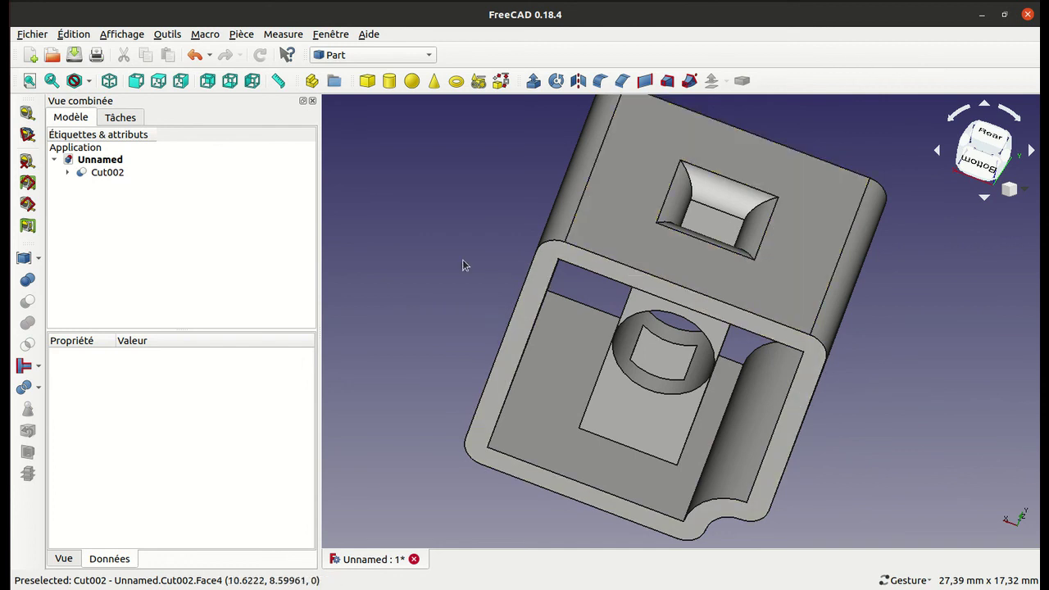
mouse_move(459, 257)
left_mouse_down()
mouse_move(538, 367)
mouse_move(702, 386)
mouse_move(714, 422)
mouse_move(405, 290)
left_mouse_up()
mouse_move(867, 410)
left_mouse_down()
mouse_move(860, 306)
mouse_move(626, 257)
mouse_move(484, 358)
mouse_move(536, 396)
mouse_move(473, 398)
mouse_move(796, 433)
left_mouse_up()
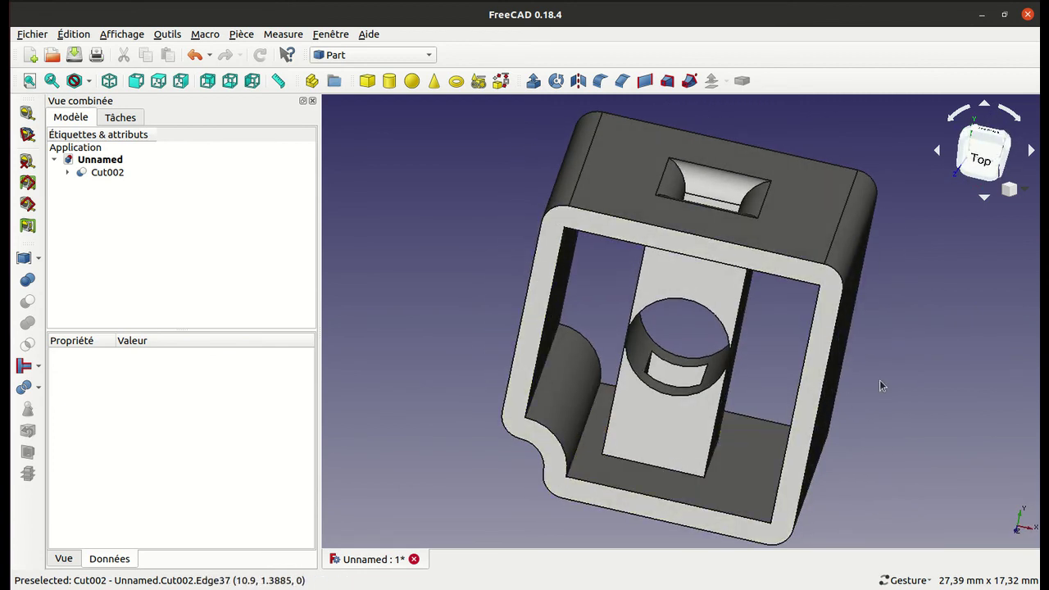
mouse_move(906, 361)
left_mouse_down()
mouse_move(835, 358)
mouse_move(831, 320)
mouse_move(741, 362)
mouse_move(588, 360)
mouse_move(1033, 327)
left_mouse_up()
mouse_move(965, 408)
left_mouse_down()
mouse_move(902, 306)
mouse_move(850, 301)
left_mouse_up()
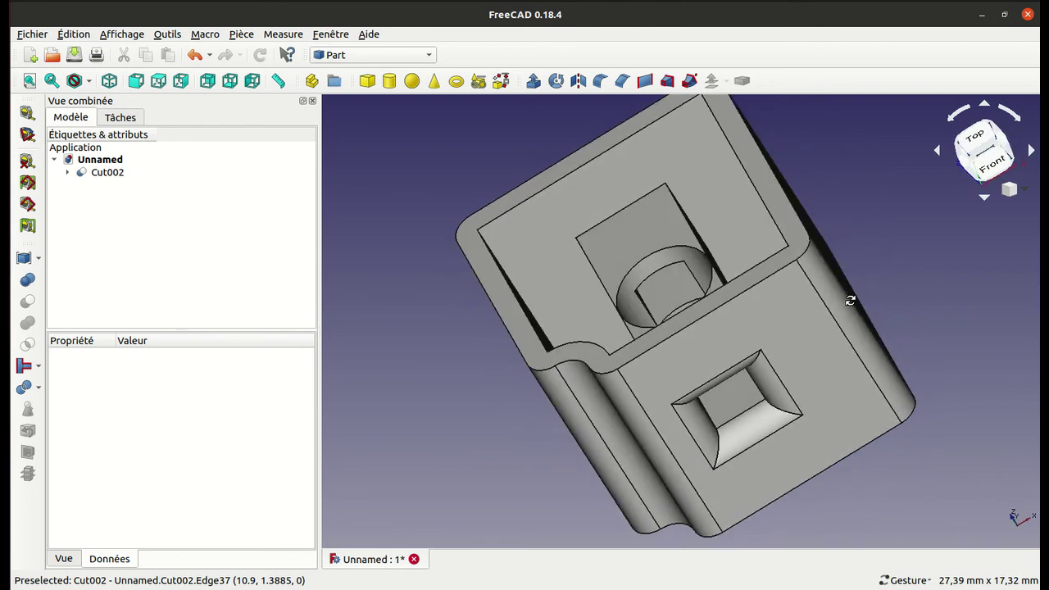
left_click_drag(424, 169, 527, 263)
key("0")
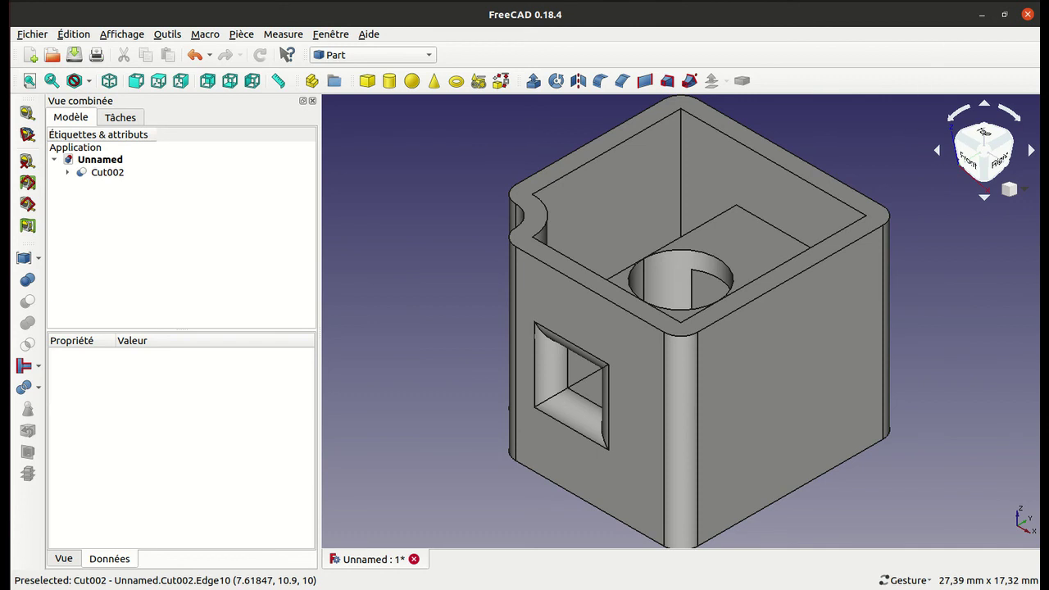
left_click(923, 1)
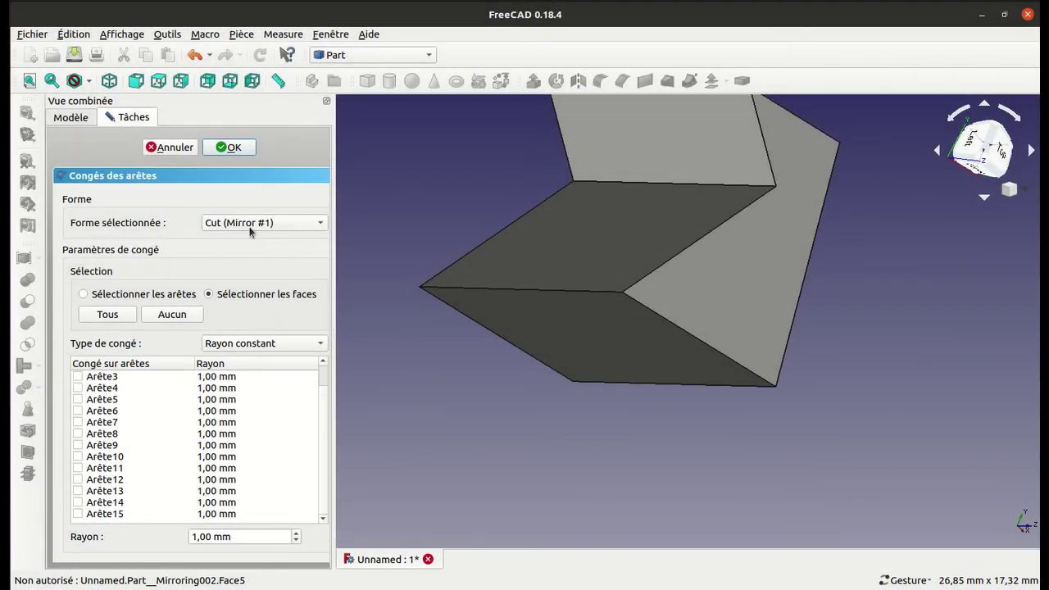
- Choose Cut (Mirror #2) for the edge fillet, cancel it unapplied, and stop recording
left_click(246, 223)
left_click(246, 241)
left_click(161, 148)
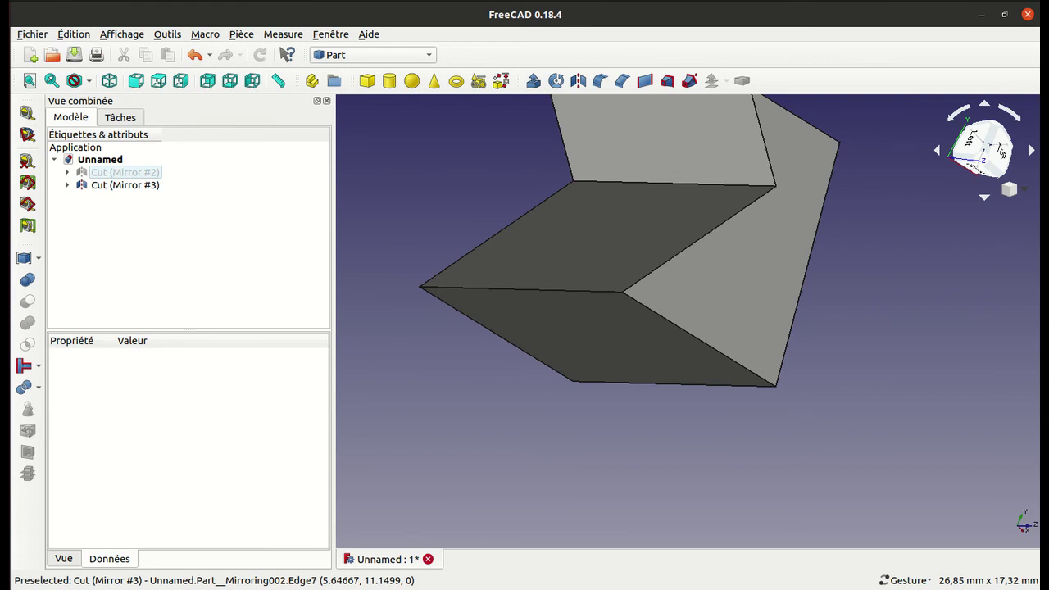
left_click(916, 5)
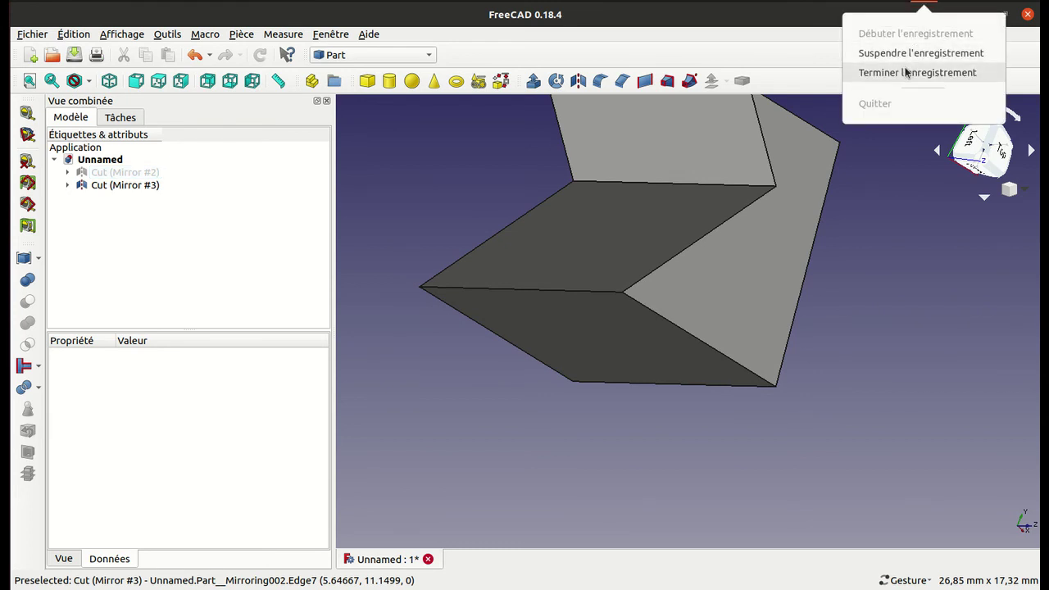
left_click(908, 73)
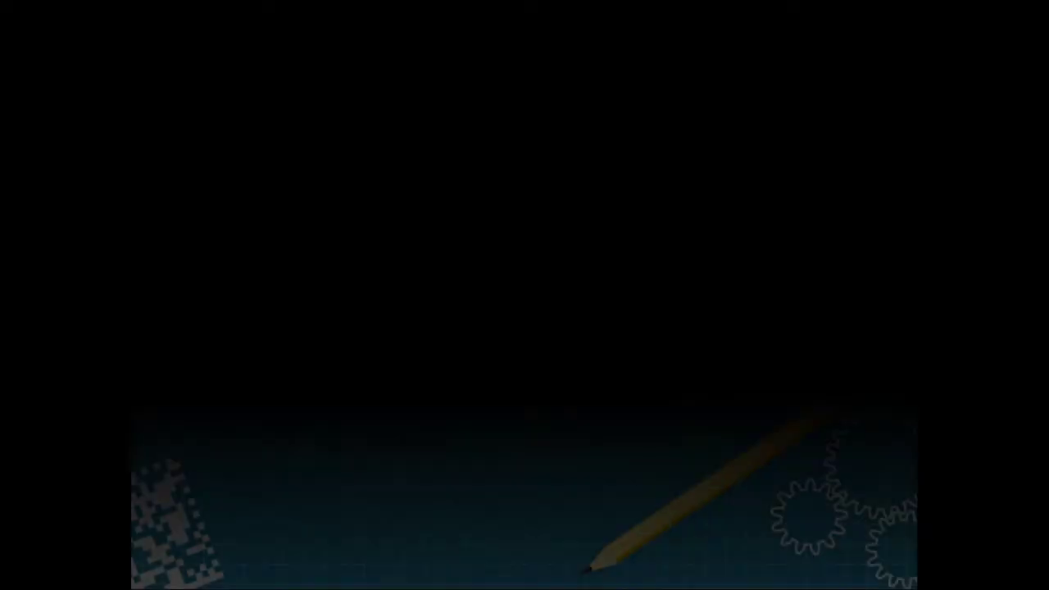